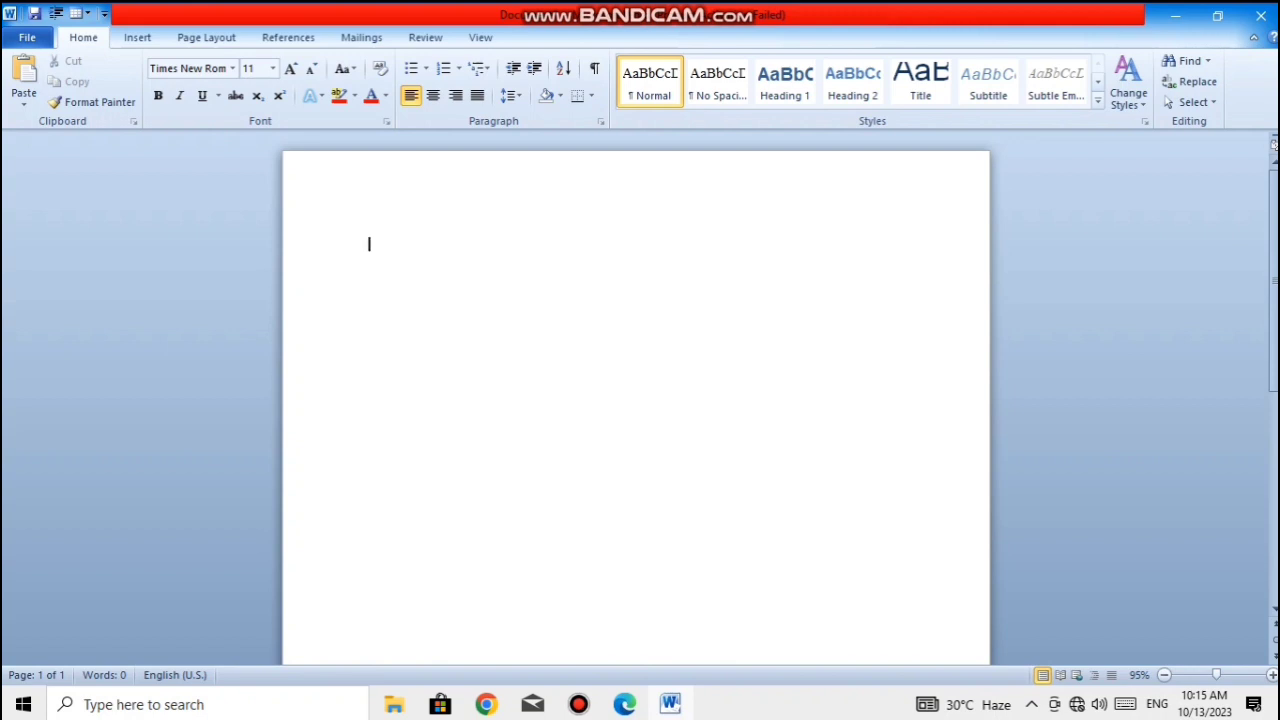
# - Generate sample paragraphs in the blank document with the =RAND() text function
pyautogui.write('=R')
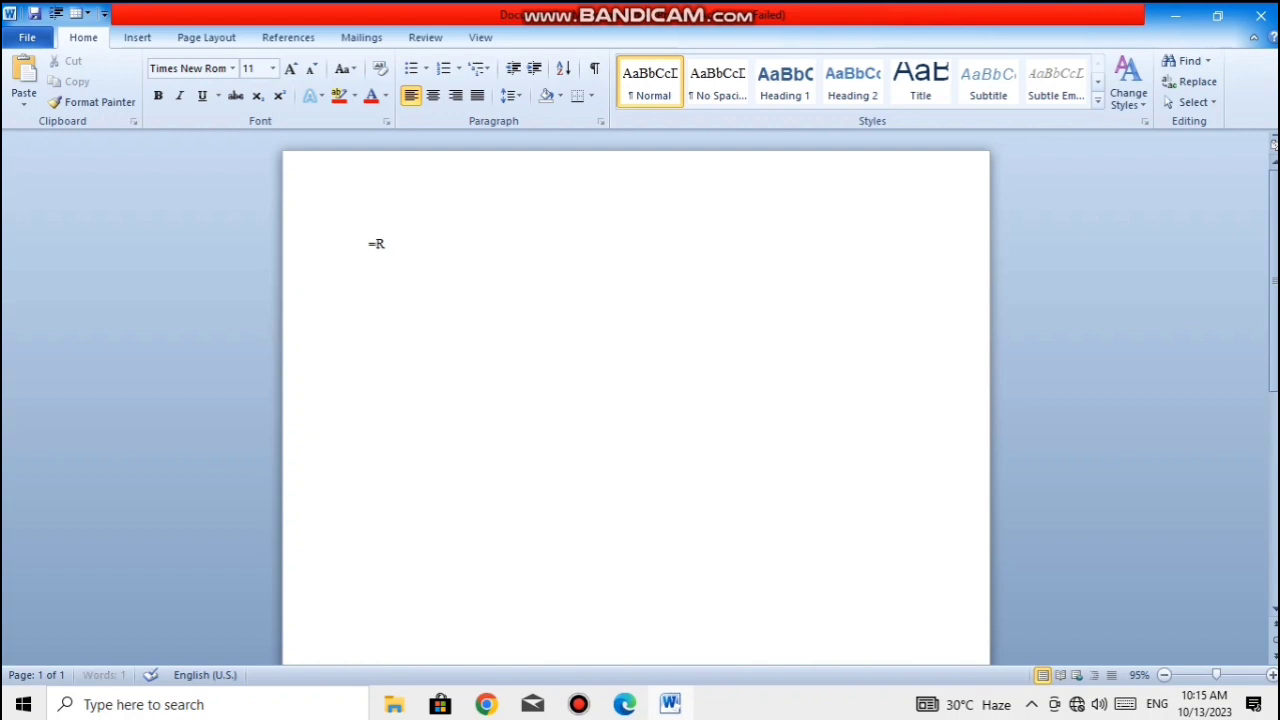
pyautogui.write('AND()')
pyautogui.press('Return')
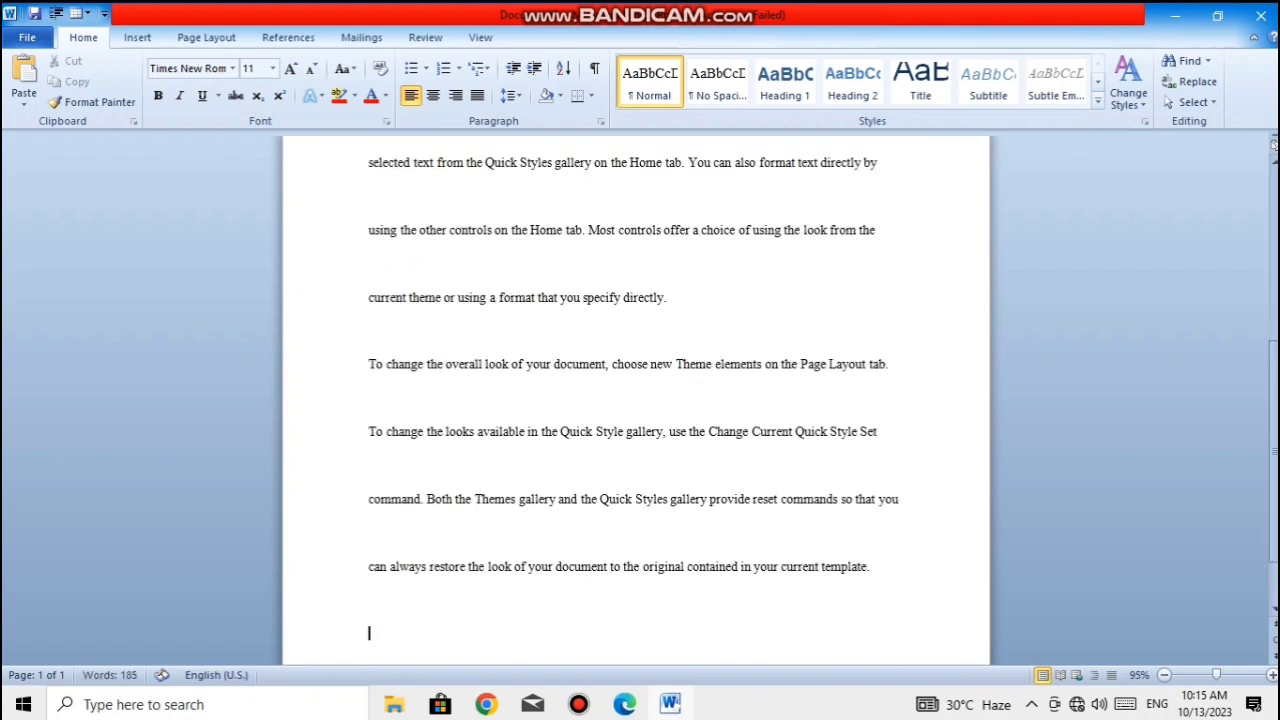
# - Apply single line spacing to all of the document's text
pyautogui.hotkey('ctrl', 'Home')
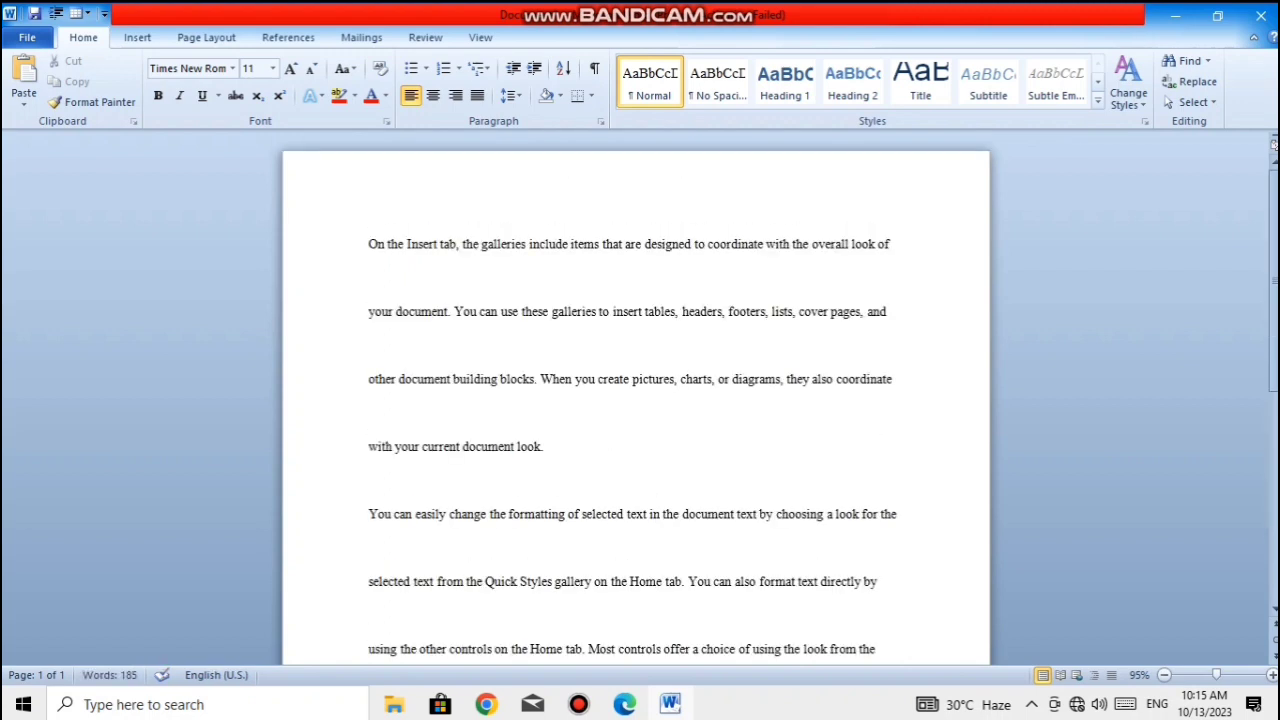
pyautogui.hotkey('ctrl', 'a')
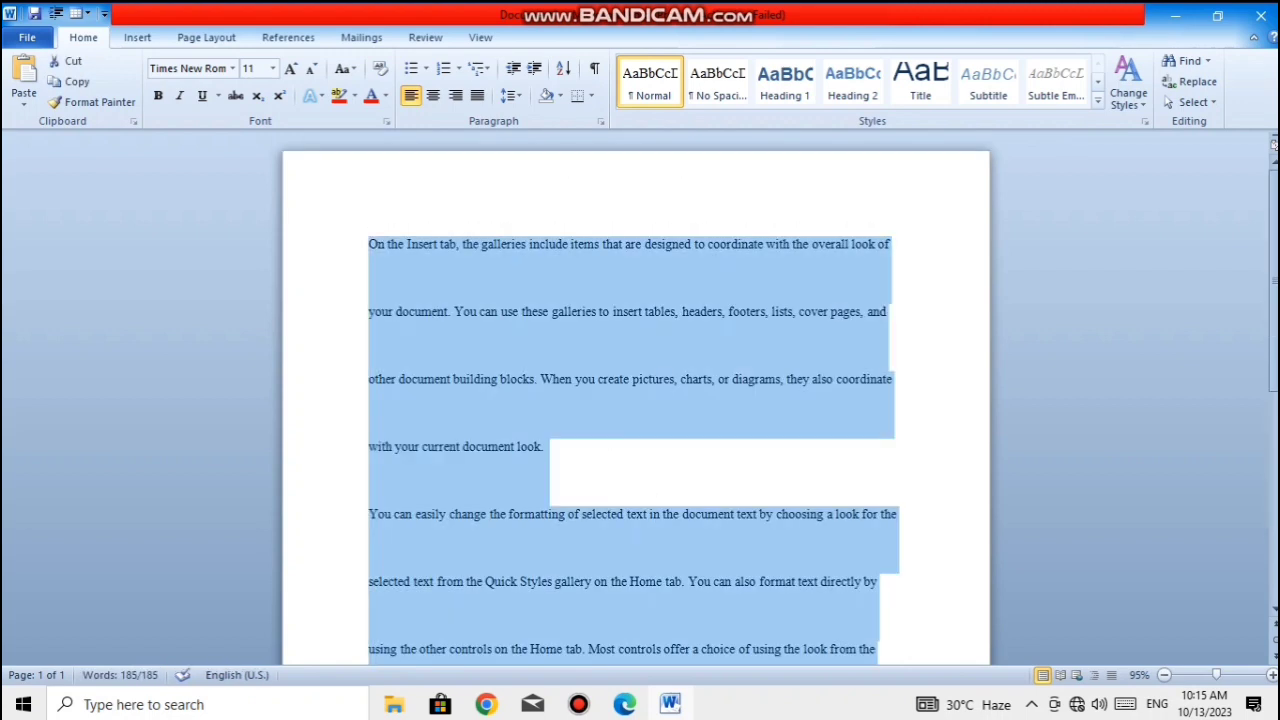
pyautogui.hotkey('ctrl', '1')
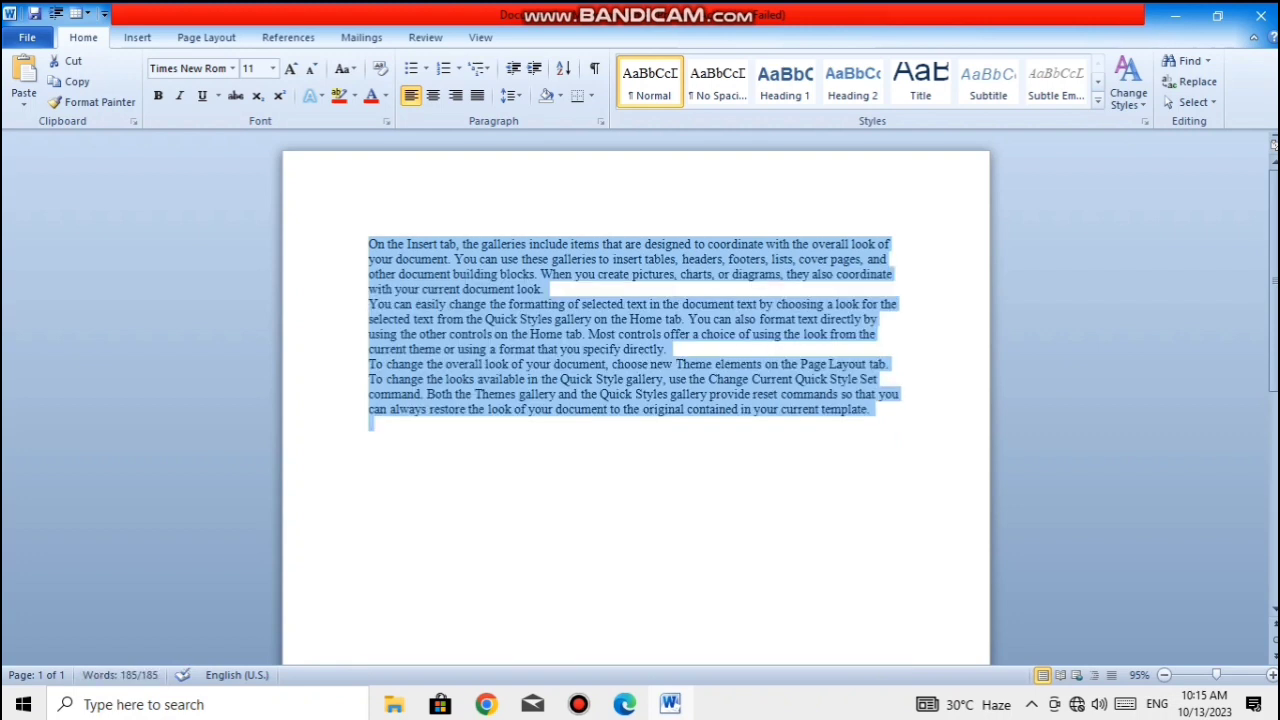
pyautogui.click(371, 424)
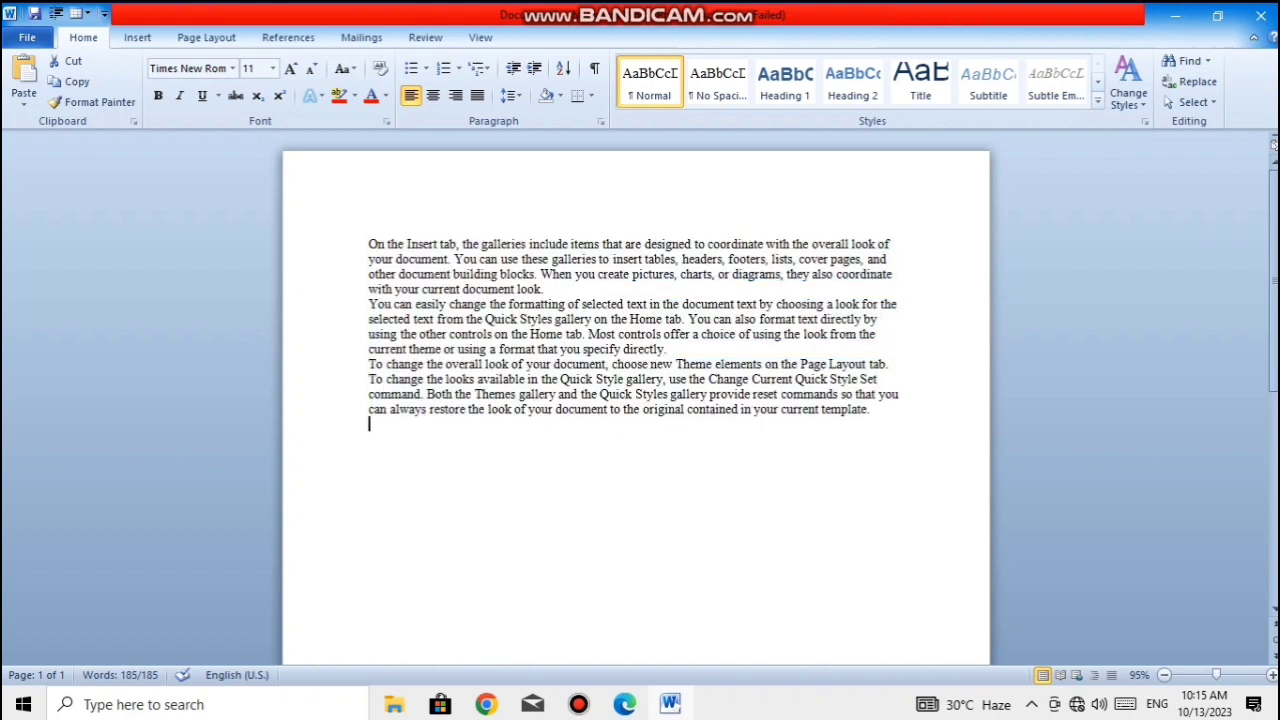
# - Add two blank lines after the first paragraph, which ends with "your current document look."
pyautogui.click(545, 290)
pyautogui.press('Return')
pyautogui.press('Return')
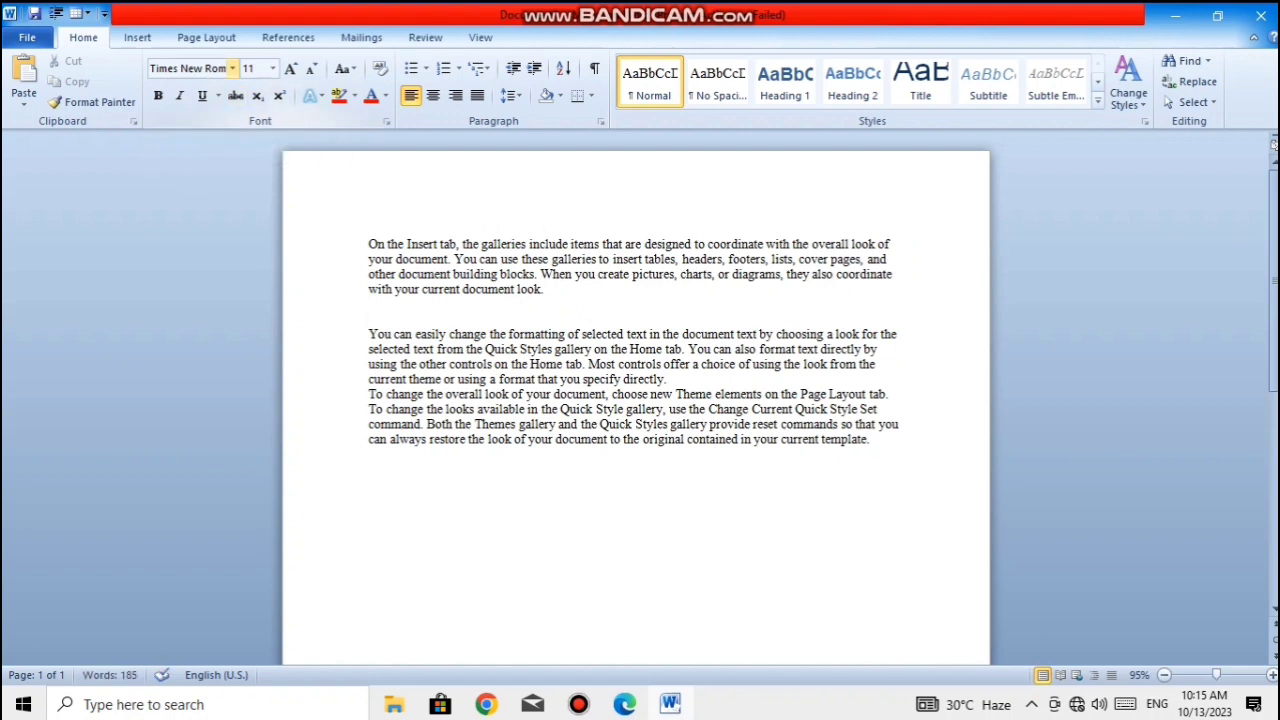
pyautogui.click(232, 68)
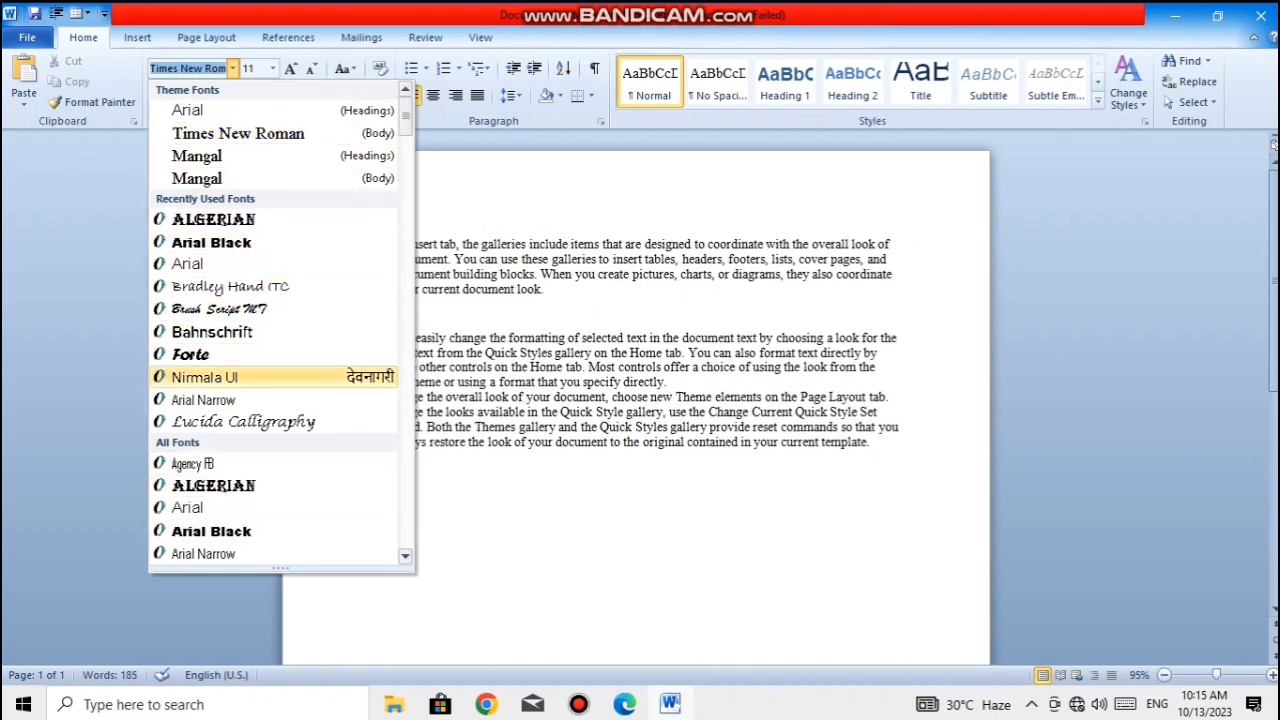
pyautogui.scroll(-10, 275, 320)
pyautogui.scroll(-20, 280, 320)
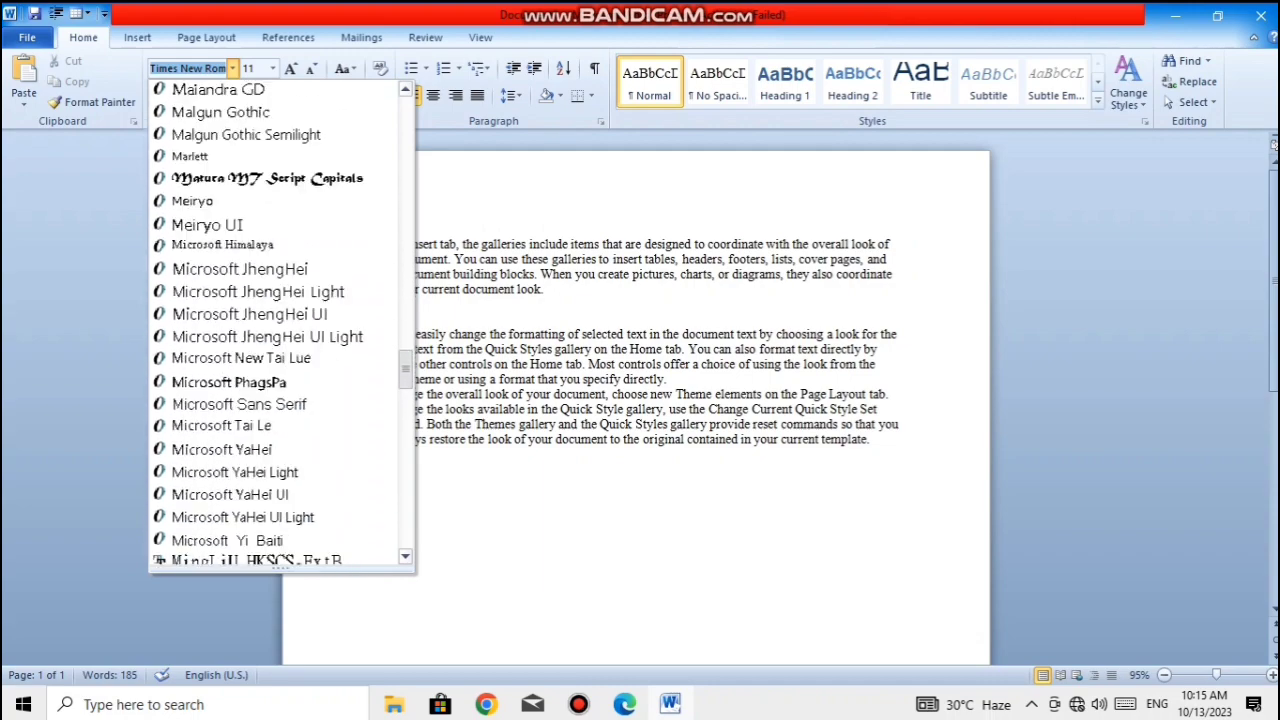
pyautogui.scroll(7, 280, 320)
pyautogui.moveTo(405, 447); pyautogui.dragTo(405, 140)
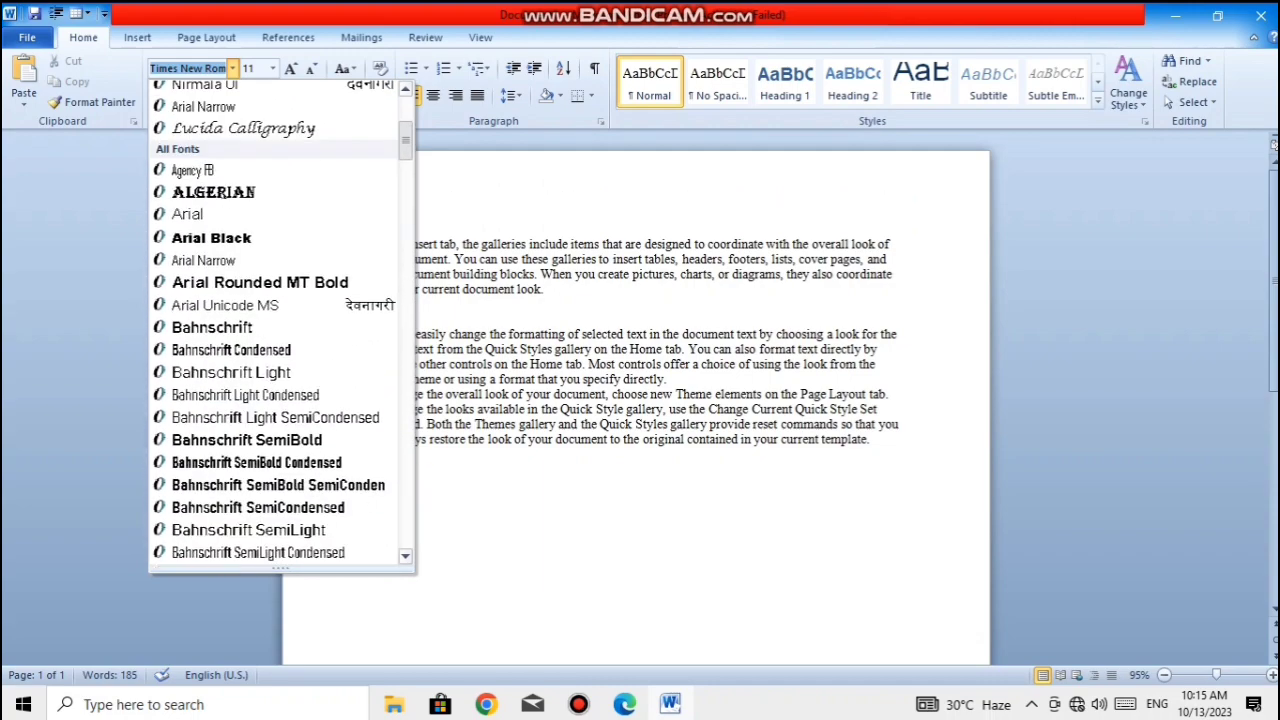
pyautogui.press('Escape')
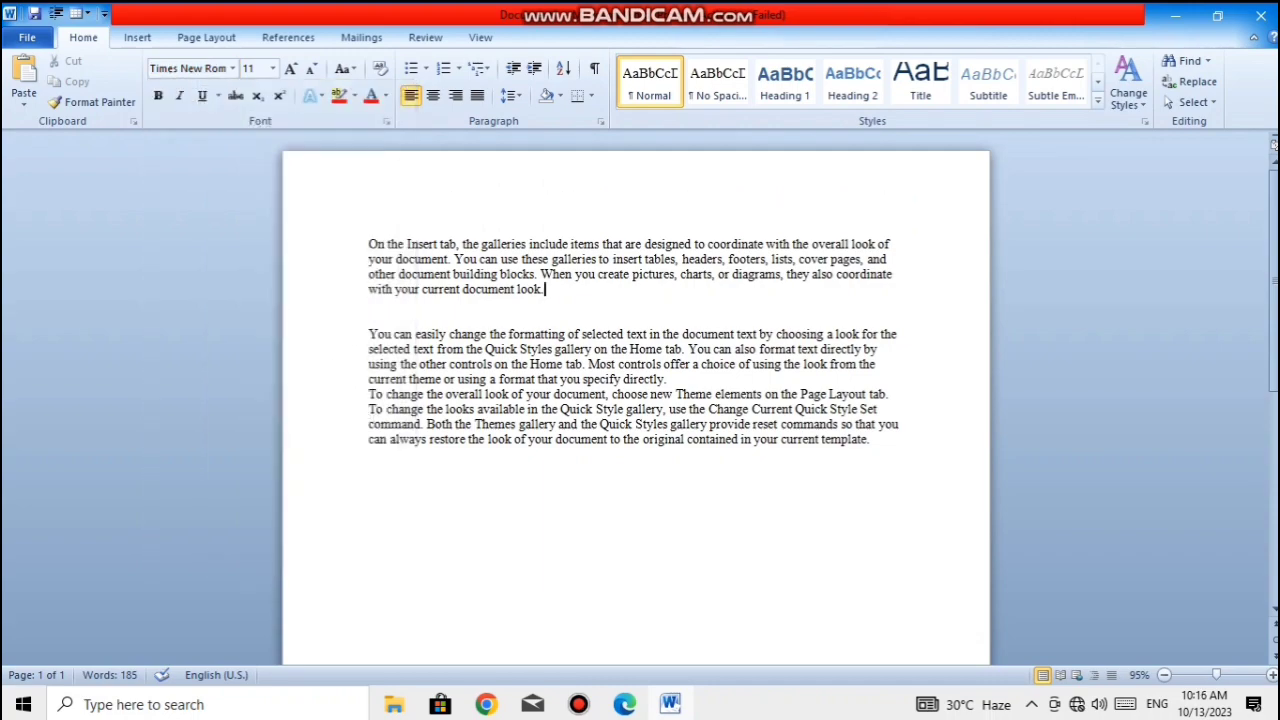
# - Try the Arial font on the whole first paragraph, and replace it with Arial Black
pyautogui.moveTo(545, 289); pyautogui.dragTo(368, 244)
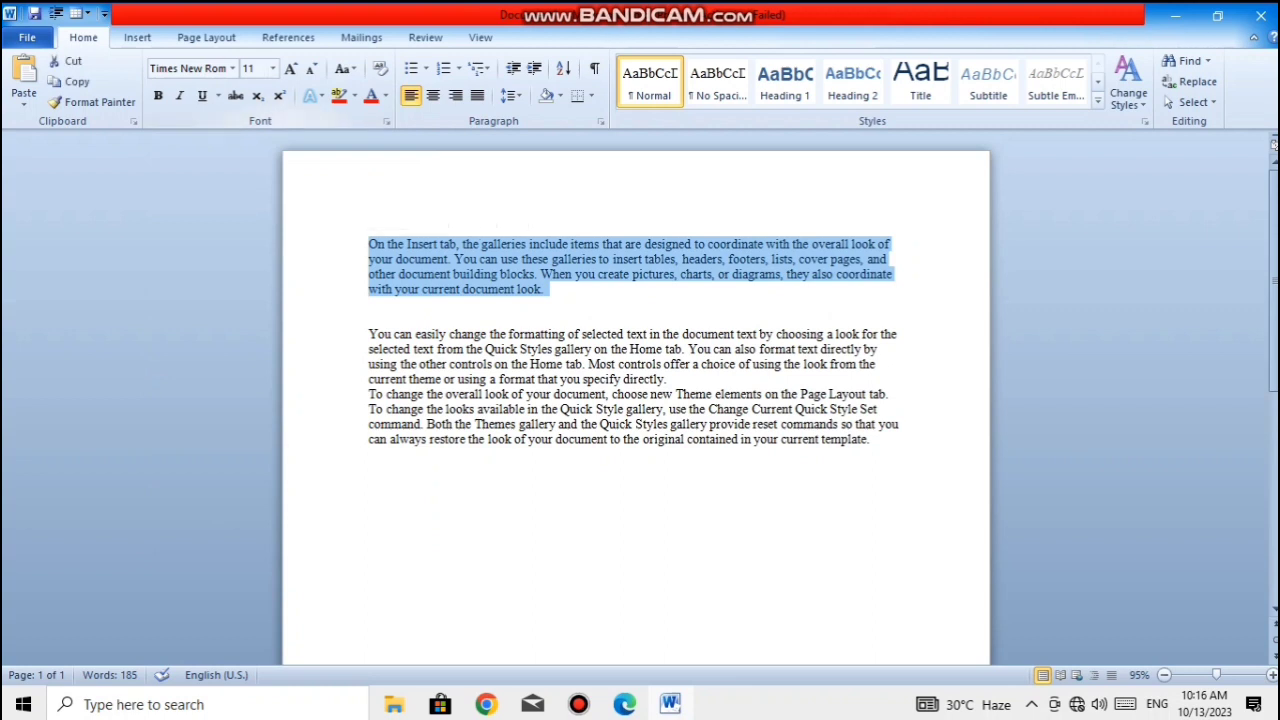
pyautogui.click(232, 68)
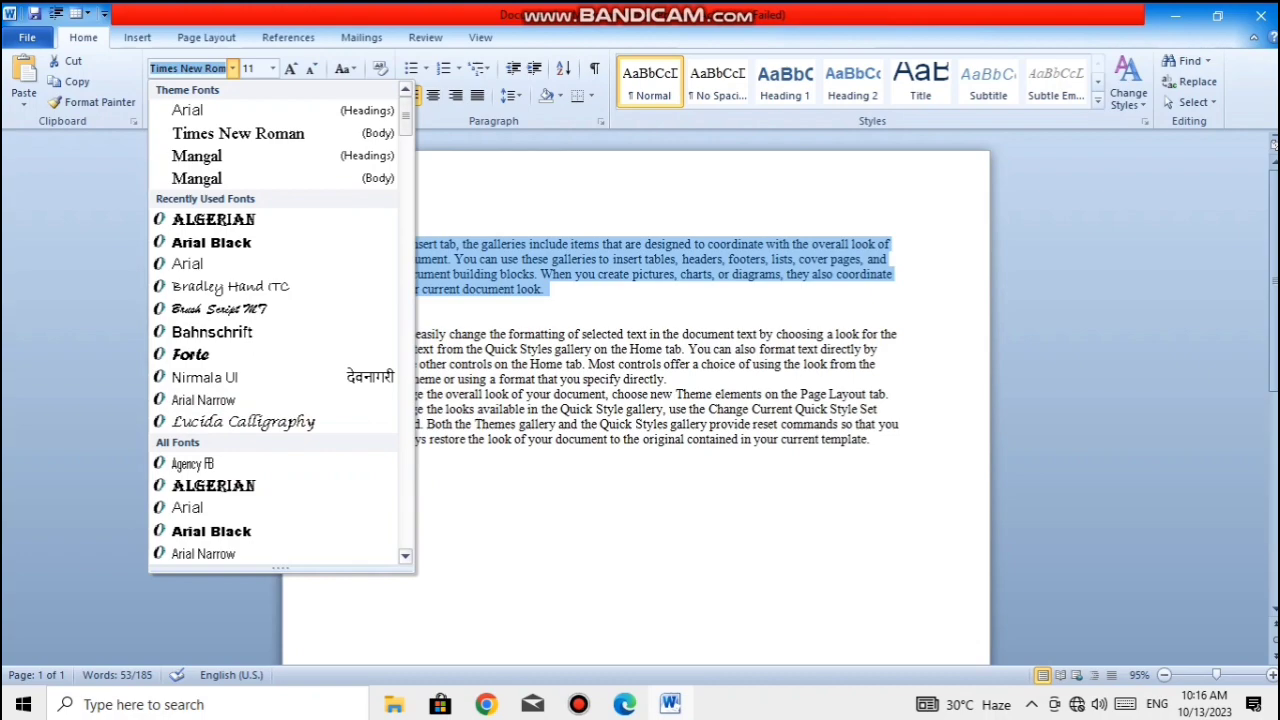
pyautogui.moveTo(405, 118)
pyautogui.mouseDown()
pyautogui.moveTo(405, 343)
pyautogui.moveTo(405, 116)
pyautogui.mouseUp()
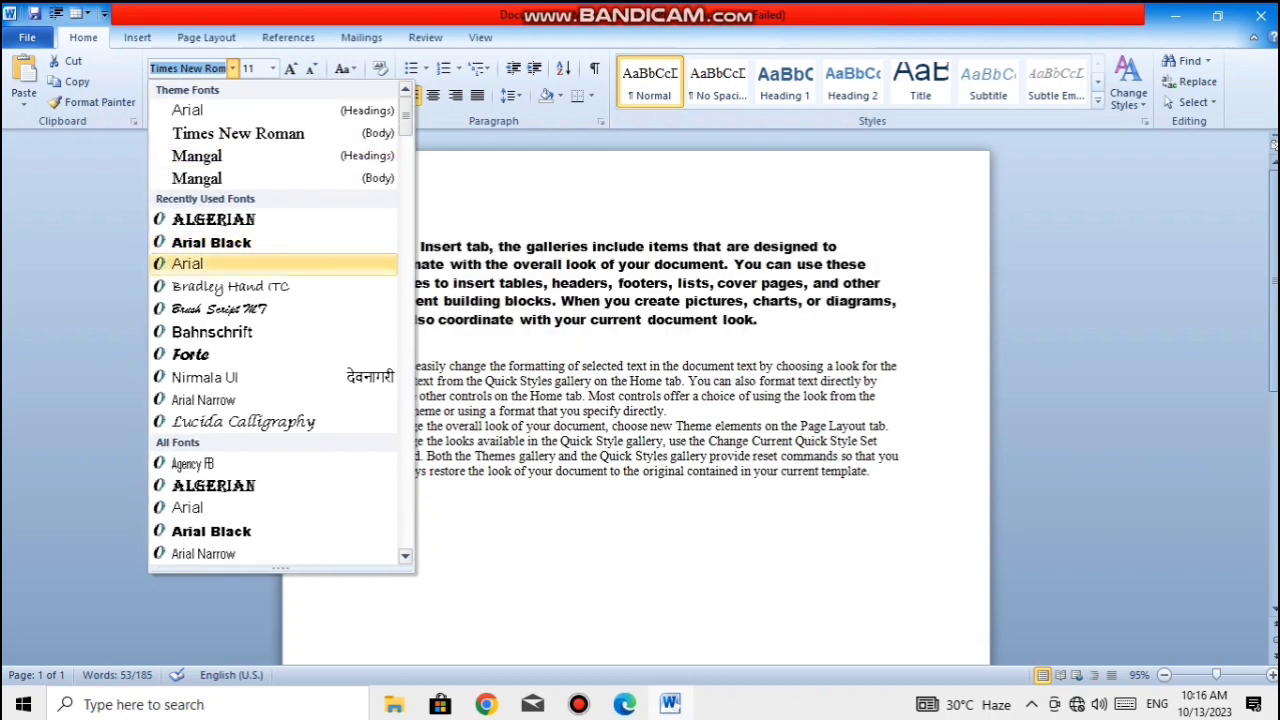
pyautogui.click(187, 263)
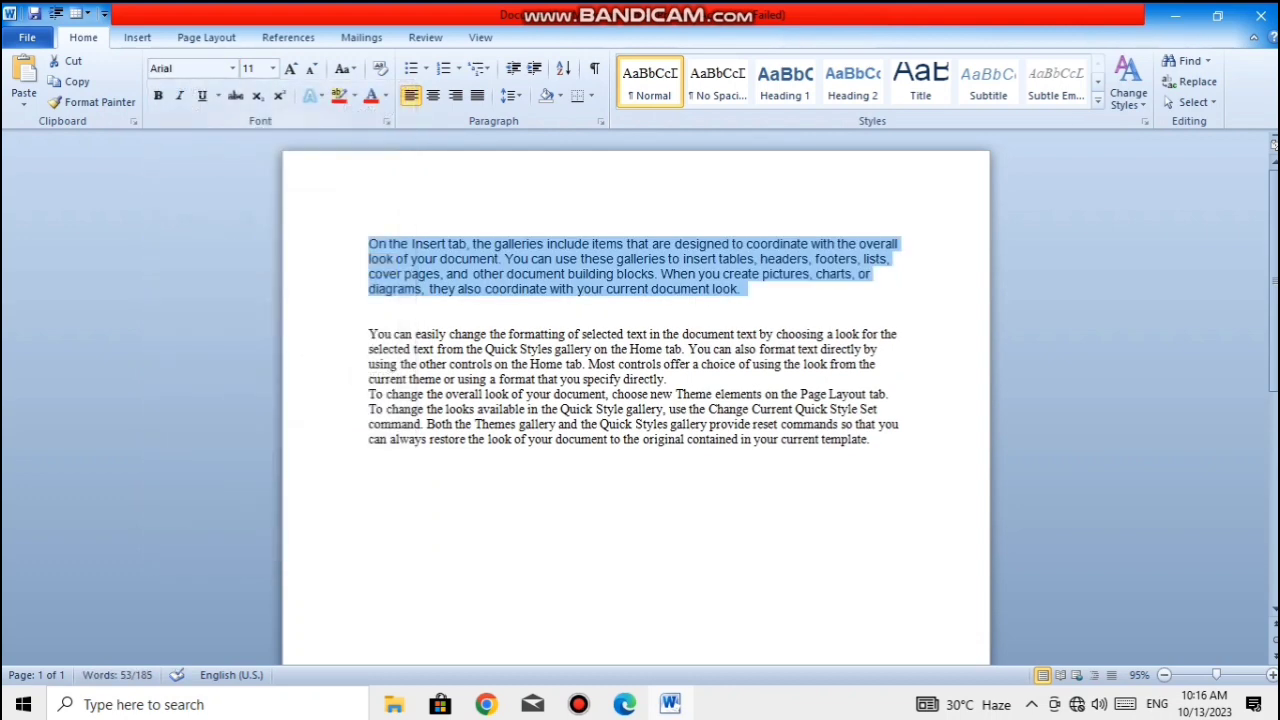
pyautogui.click(232, 68)
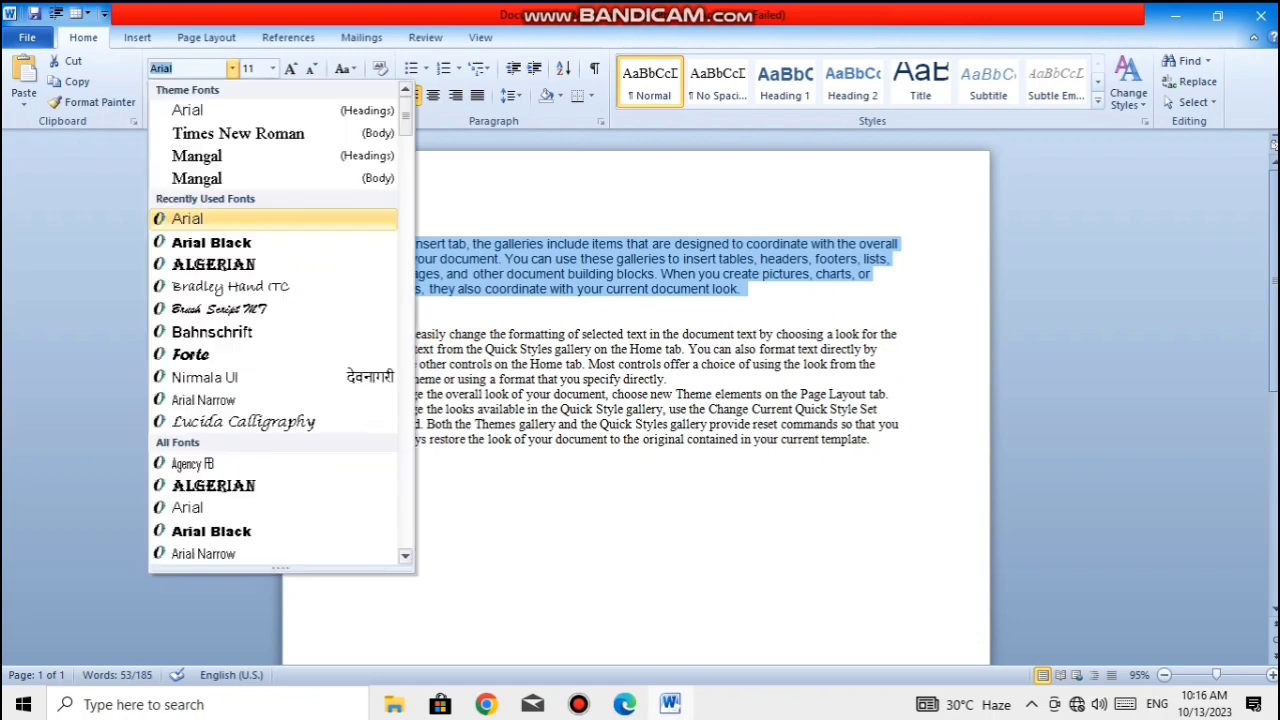
pyautogui.click(211, 242)
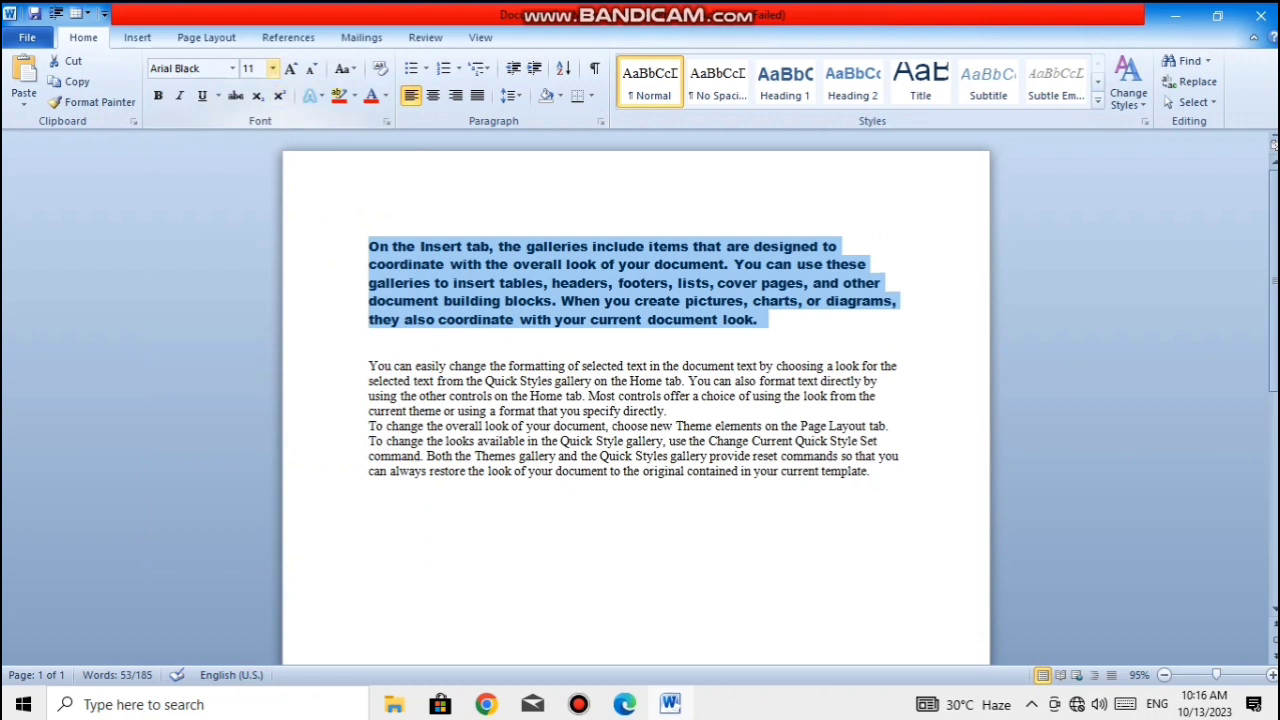
# - Grow the first paragraph's font size in increments up to 1638
pyautogui.click(272, 68)
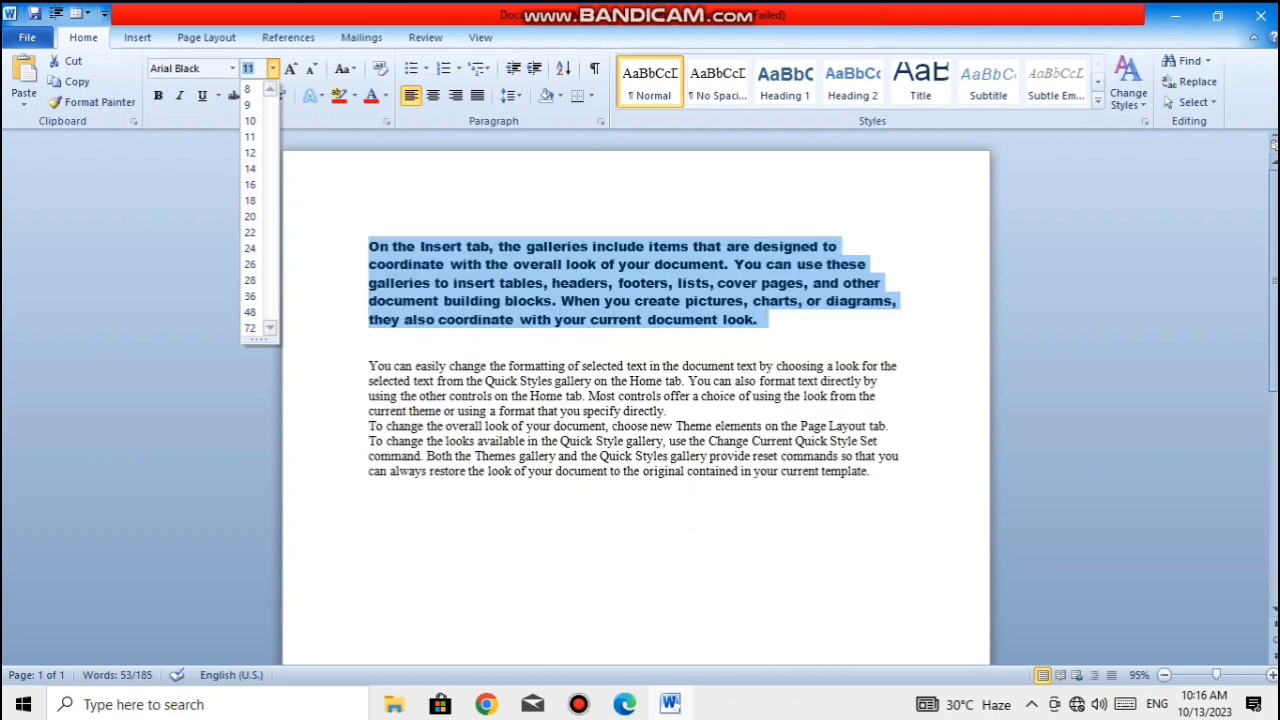
pyautogui.click(272, 69)
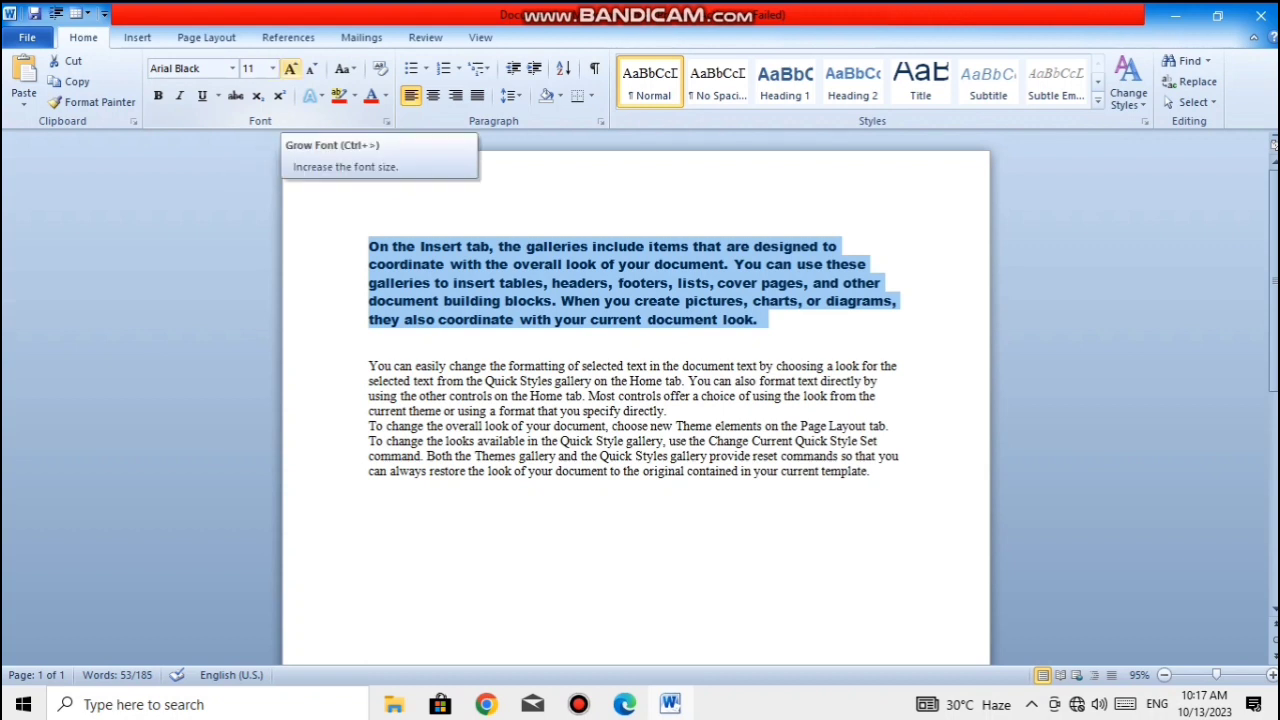
pyautogui.click(272, 68)
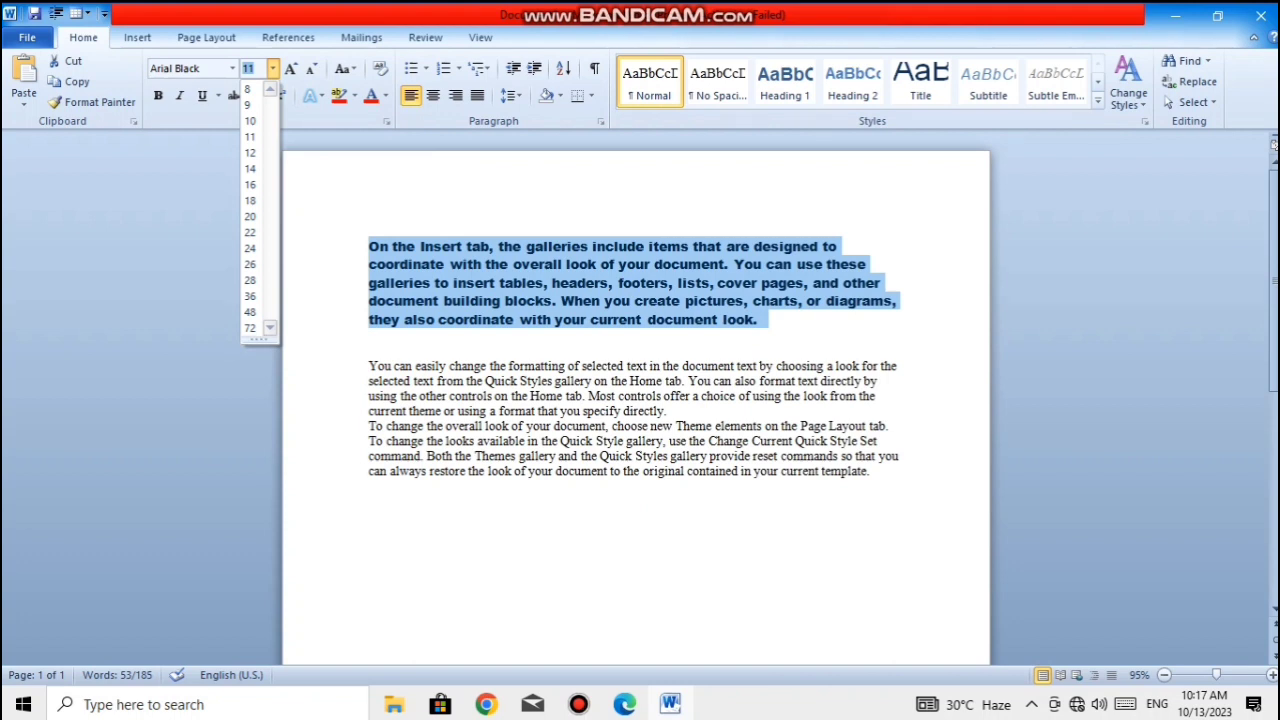
pyautogui.click(290, 68)
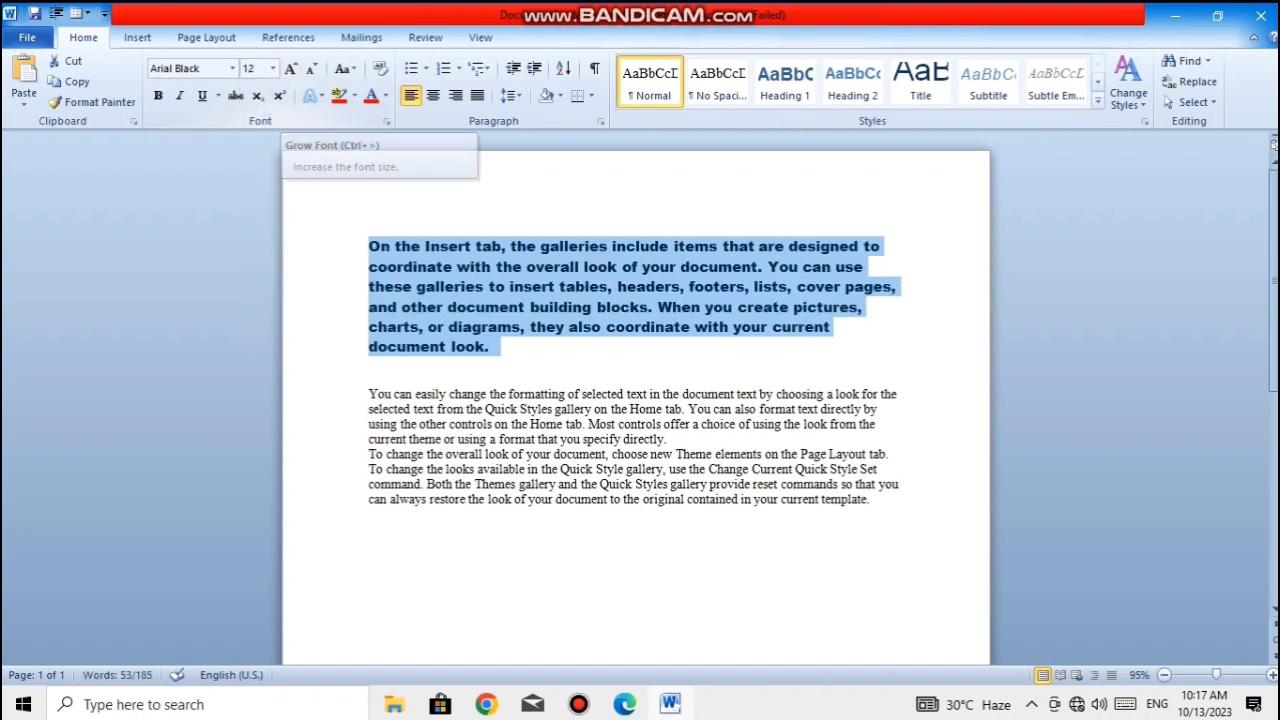
pyautogui.click(290, 68)
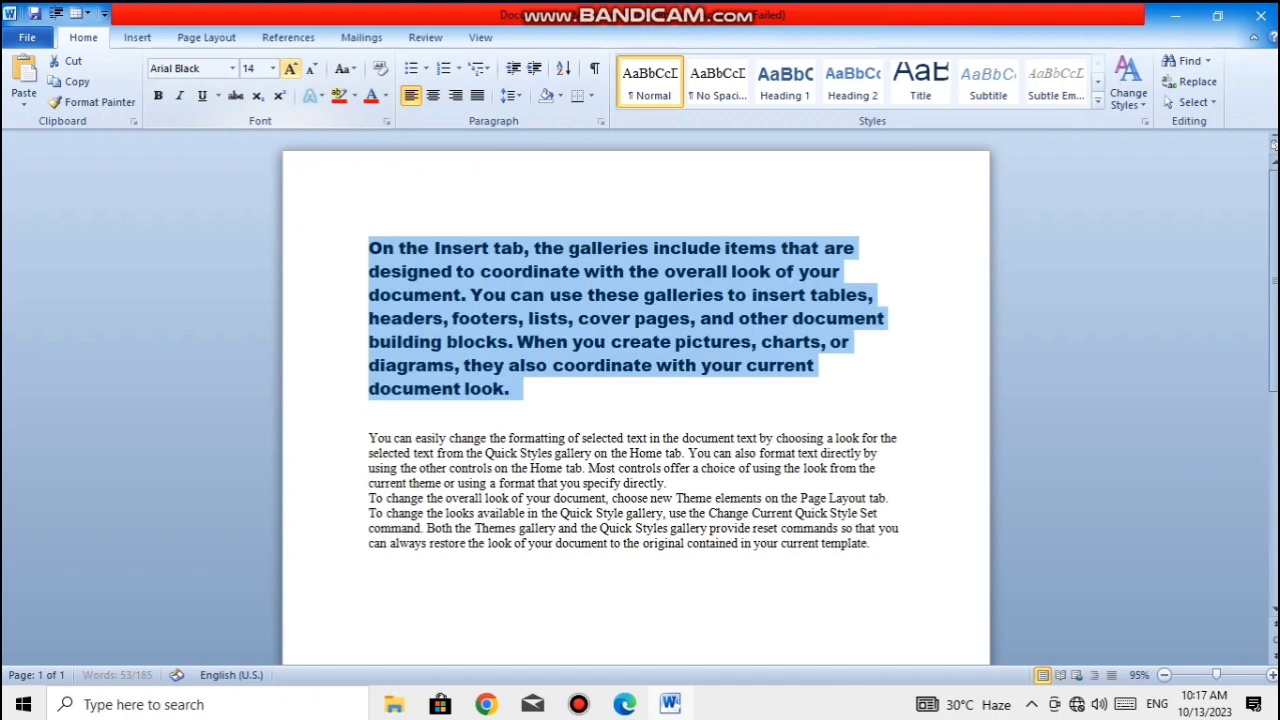
pyautogui.click(290, 68)
pyautogui.click(290, 68)
pyautogui.click(290, 68)
pyautogui.click(290, 68)
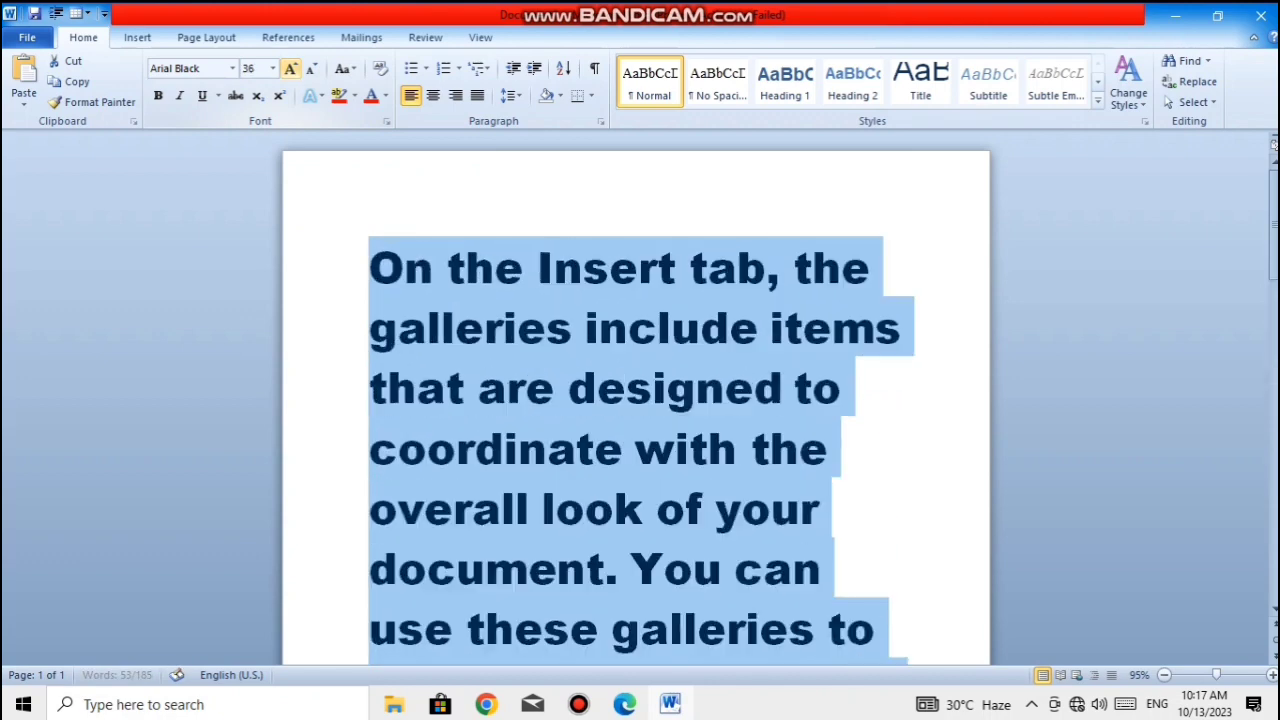
pyautogui.click(290, 68)
pyautogui.click(290, 68)
pyautogui.click(290, 68)
pyautogui.click(290, 68)
pyautogui.click(290, 68)
pyautogui.click(290, 68)
pyautogui.click(290, 68)
pyautogui.click(290, 68)
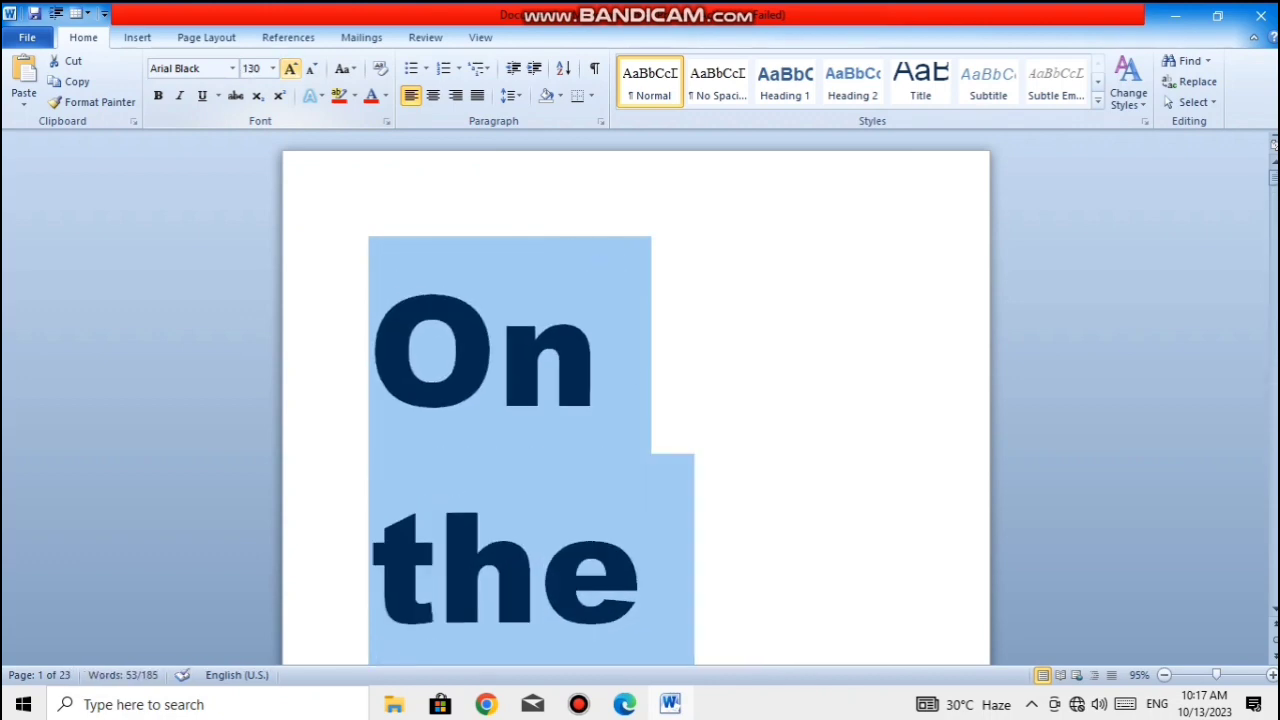
pyautogui.click(290, 68)
pyautogui.click(290, 68)
pyautogui.click(290, 68)
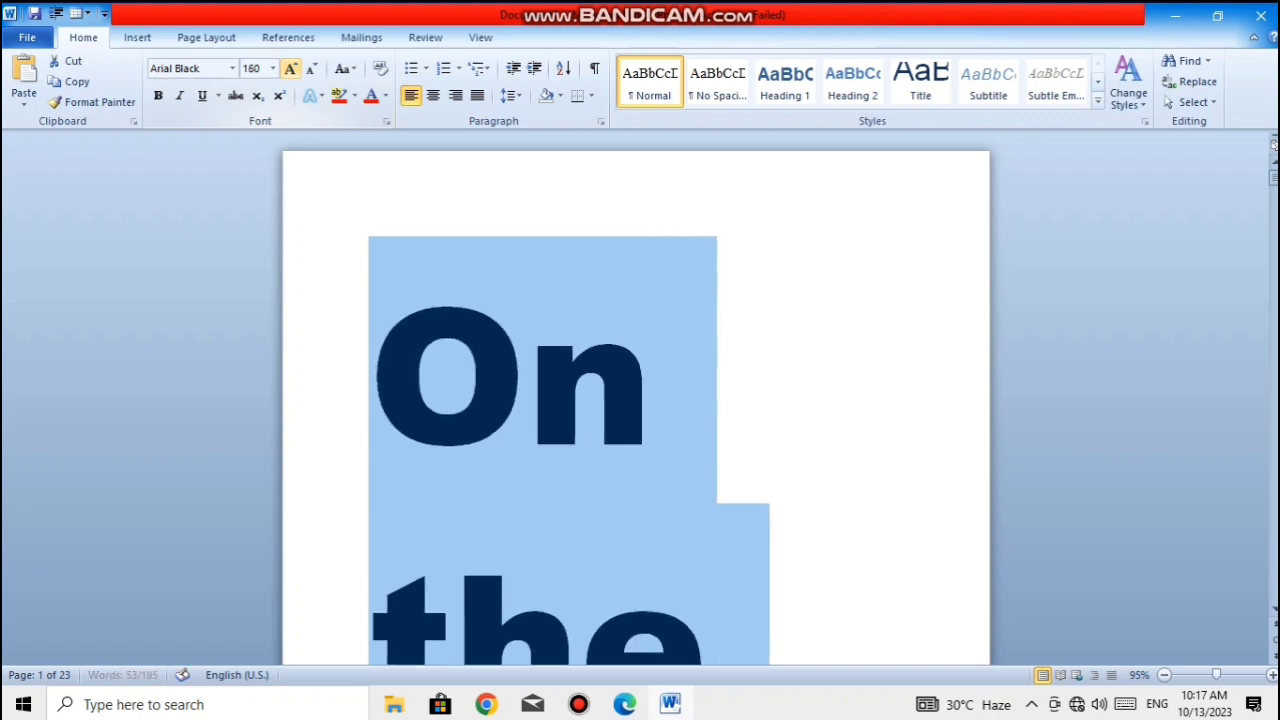
pyautogui.click(290, 68)
pyautogui.click(290, 68)
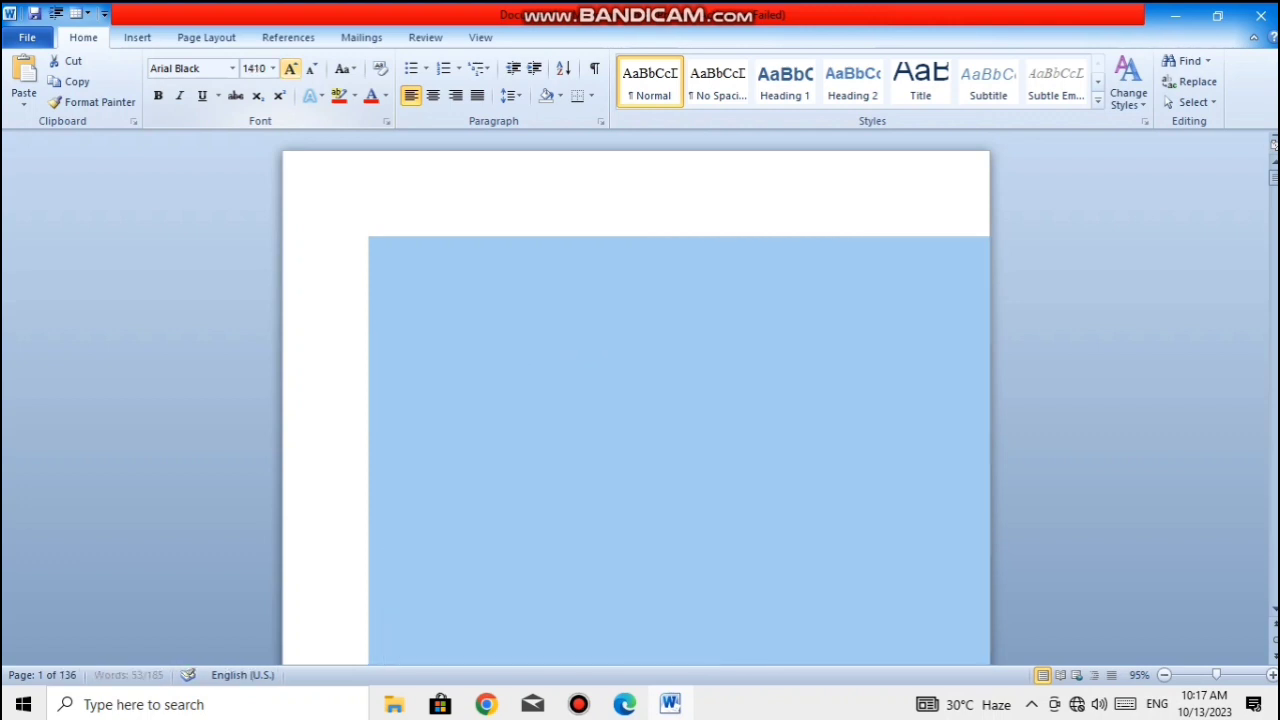
pyautogui.click(290, 68)
pyautogui.click(290, 68)
pyautogui.click(290, 68)
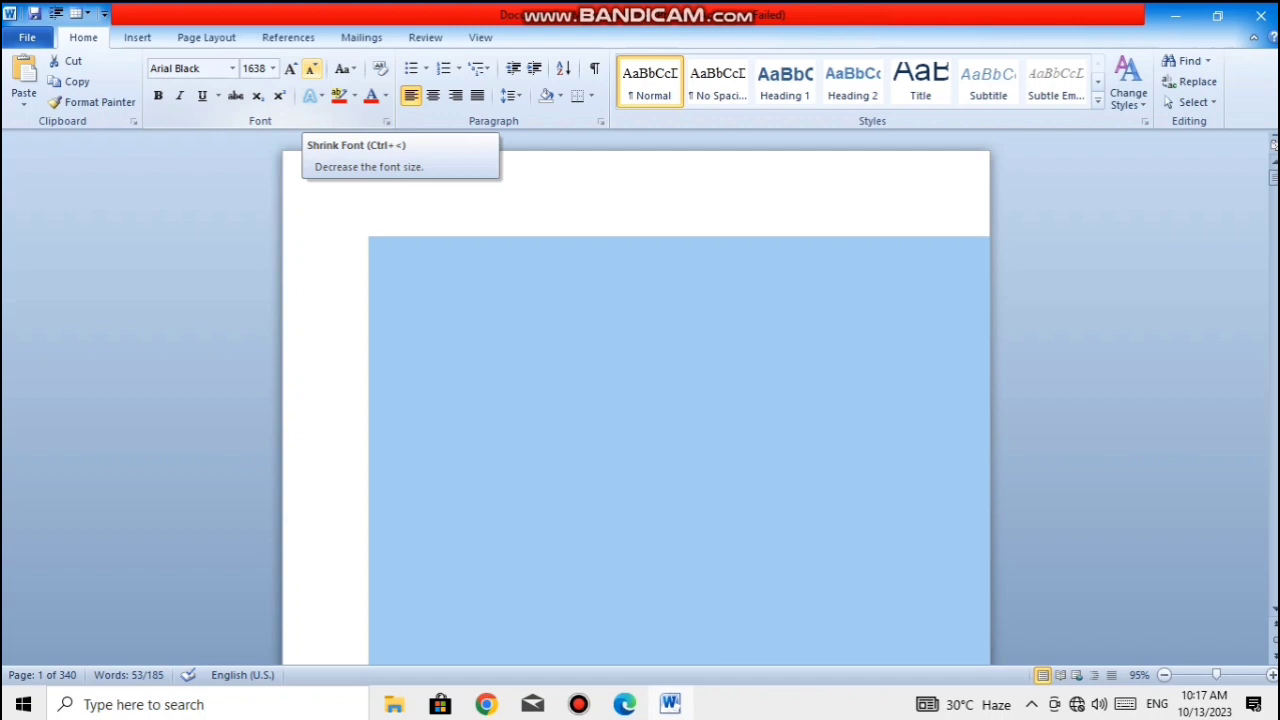
# - Shrink the first paragraph's font size in increments down to 9
pyautogui.click(311, 69)
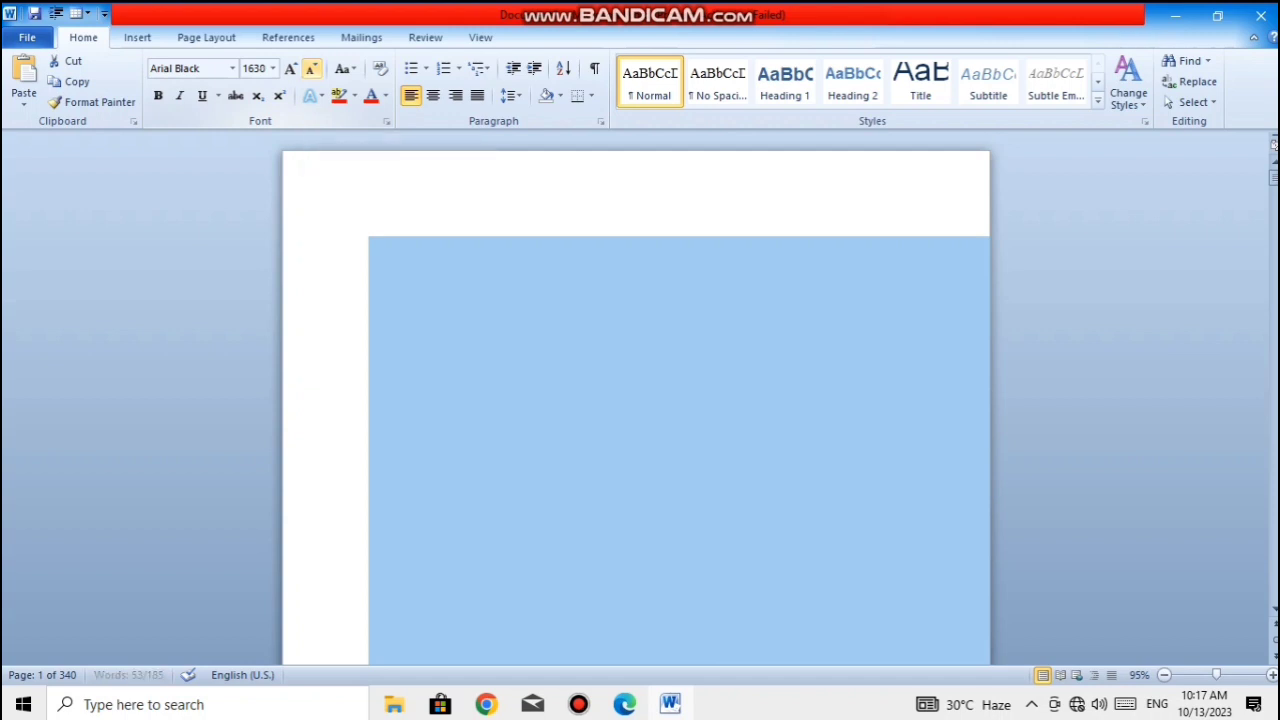
pyautogui.click(311, 69)
pyautogui.click(311, 69)
pyautogui.click(311, 69)
pyautogui.click(311, 69)
pyautogui.click(311, 69)
pyautogui.click(311, 69)
pyautogui.click(311, 69)
pyautogui.click(311, 69)
pyautogui.click(311, 69)
pyautogui.click(311, 69)
pyautogui.click(311, 69)
pyautogui.click(311, 69)
pyautogui.click(311, 69)
pyautogui.click(311, 69)
pyautogui.click(311, 69)
pyautogui.click(311, 69)
pyautogui.click(311, 69)
pyautogui.click(311, 69)
pyautogui.click(311, 69)
pyautogui.click(311, 69)
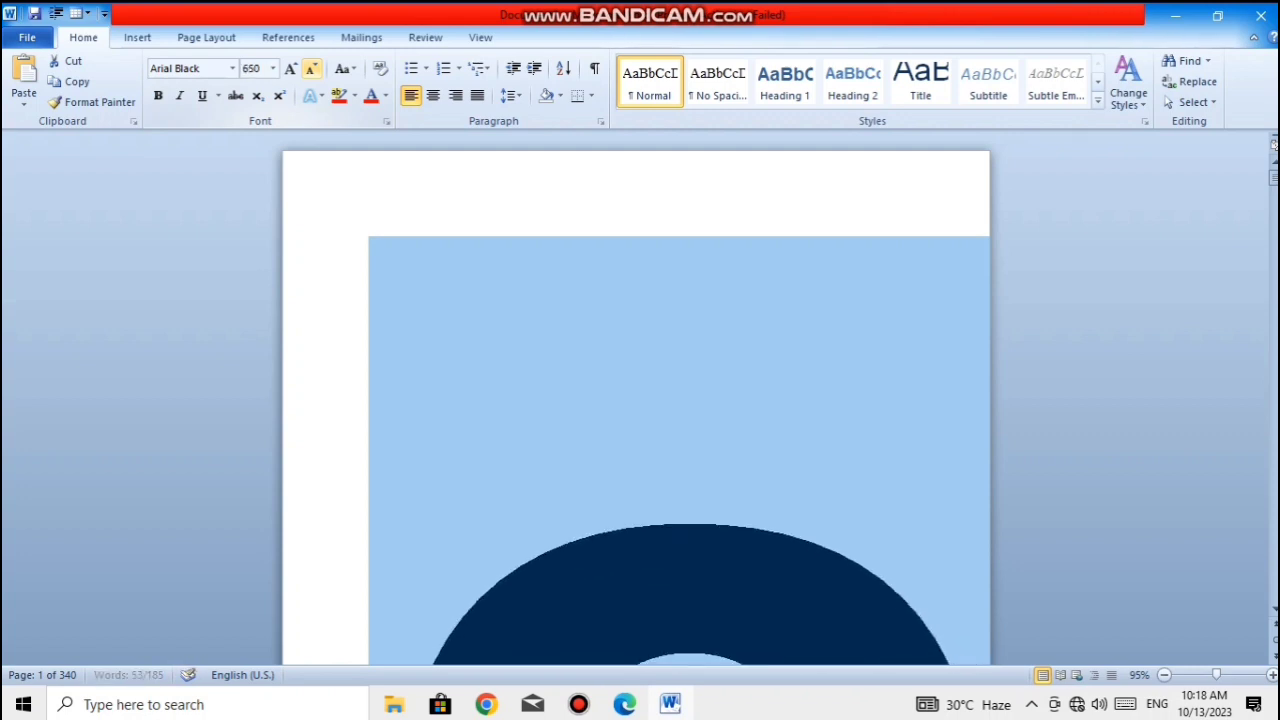
pyautogui.click(311, 69)
pyautogui.click(311, 69)
pyautogui.click(311, 69)
pyautogui.click(311, 69)
pyautogui.click(311, 69)
pyautogui.click(311, 69)
pyautogui.click(311, 69)
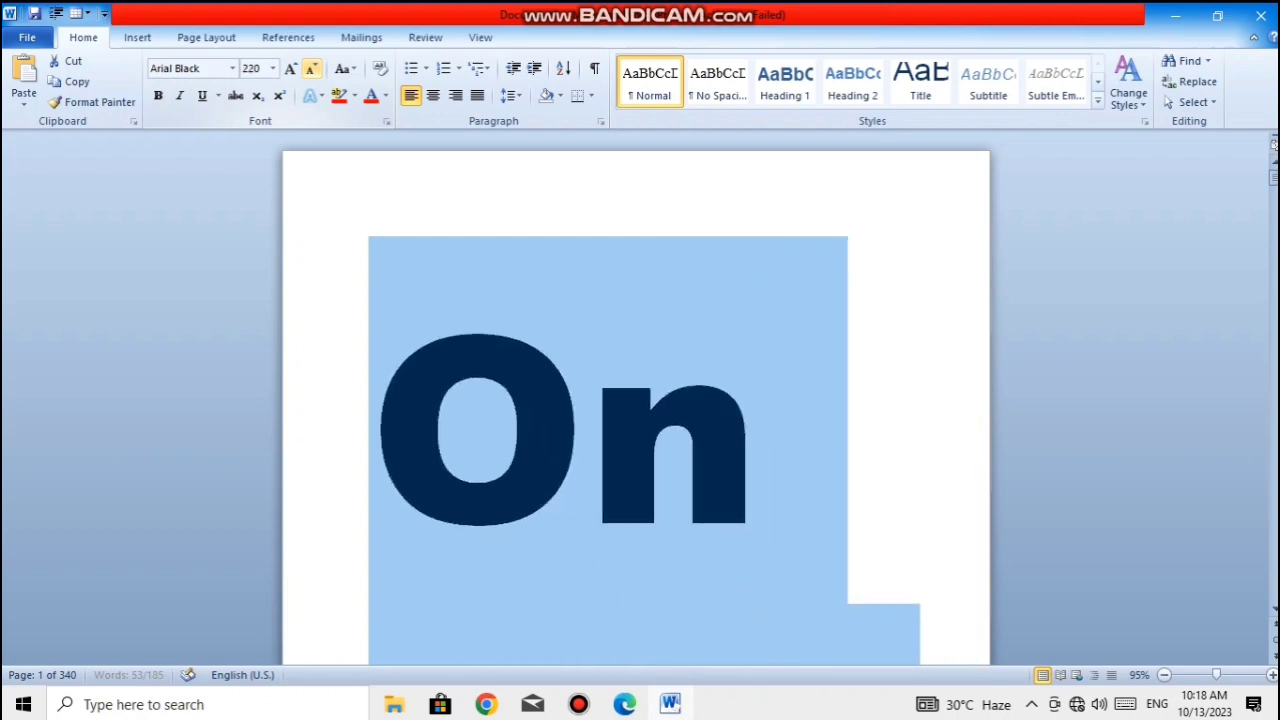
pyautogui.click(311, 69)
pyautogui.click(311, 69)
pyautogui.click(311, 69)
pyautogui.click(311, 69)
pyautogui.click(311, 69)
pyautogui.click(311, 69)
pyautogui.click(311, 69)
pyautogui.click(311, 69)
pyautogui.click(311, 69)
pyautogui.click(311, 69)
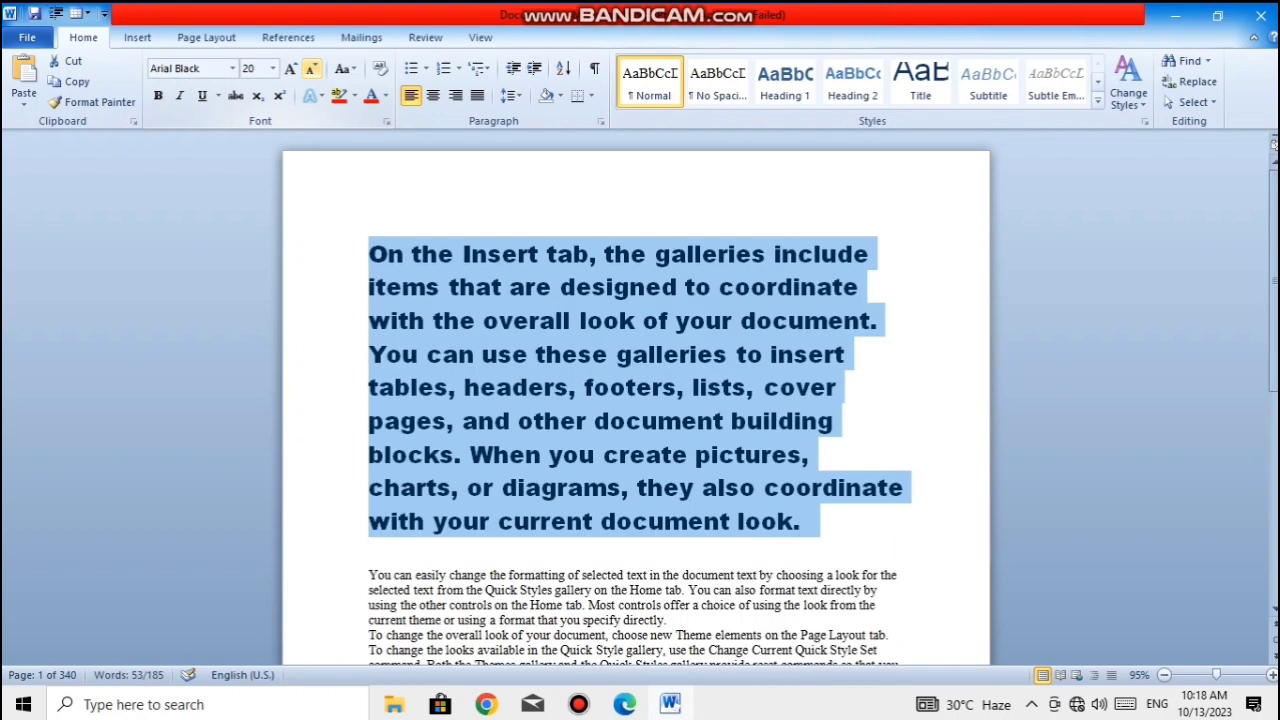
pyautogui.click(311, 69)
pyautogui.click(311, 69)
pyautogui.click(311, 69)
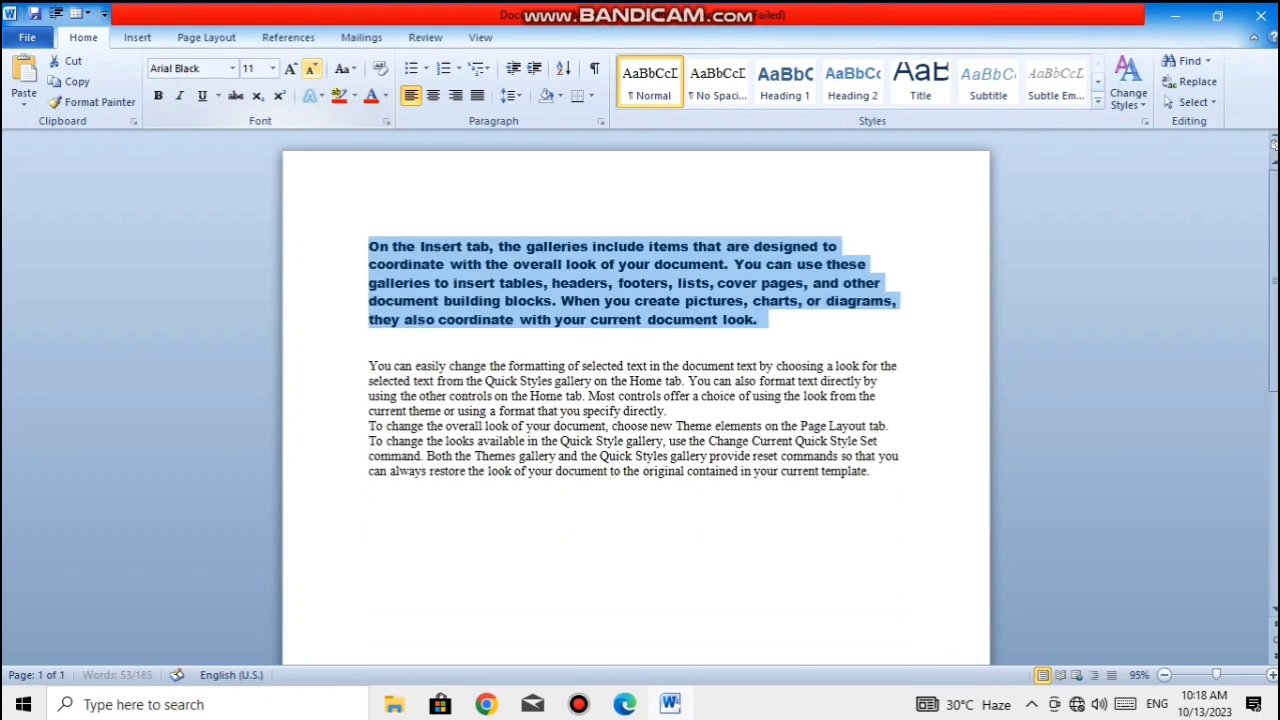
pyautogui.click(311, 69)
pyautogui.click(311, 69)
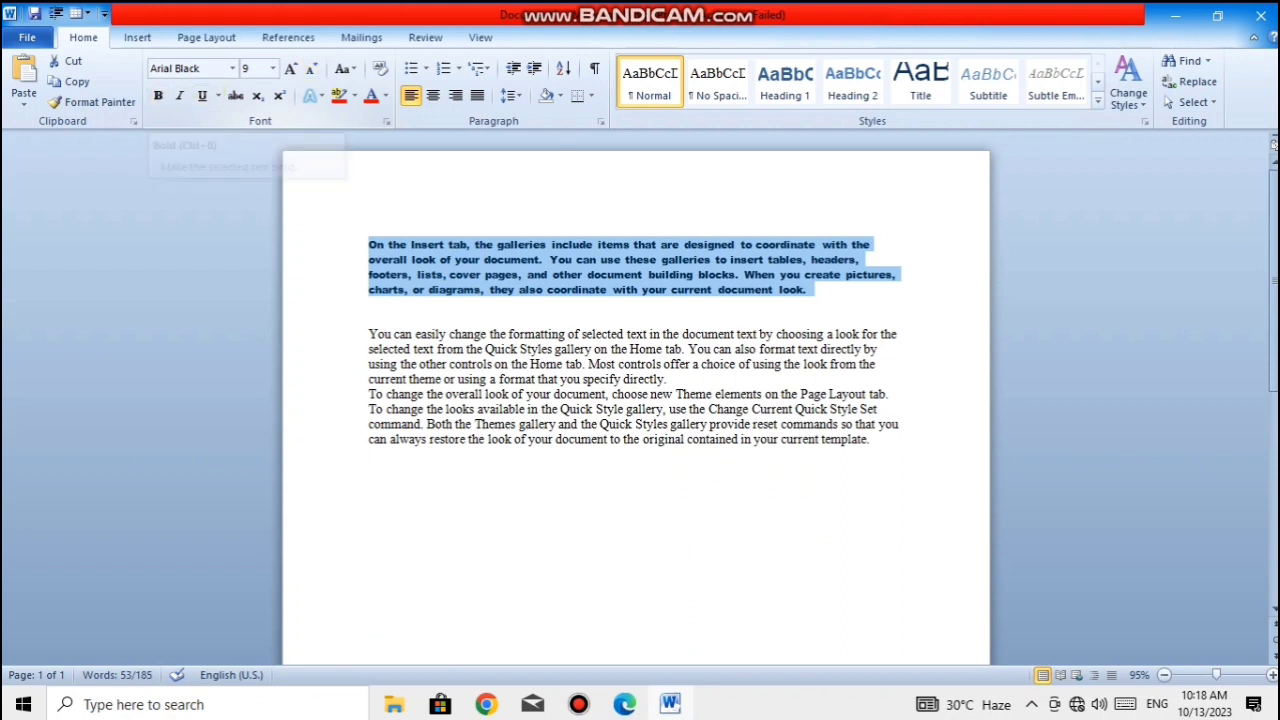
# - Change the first paragraph's font to the theme's headings font Arial and deselect the text
pyautogui.click(232, 68)
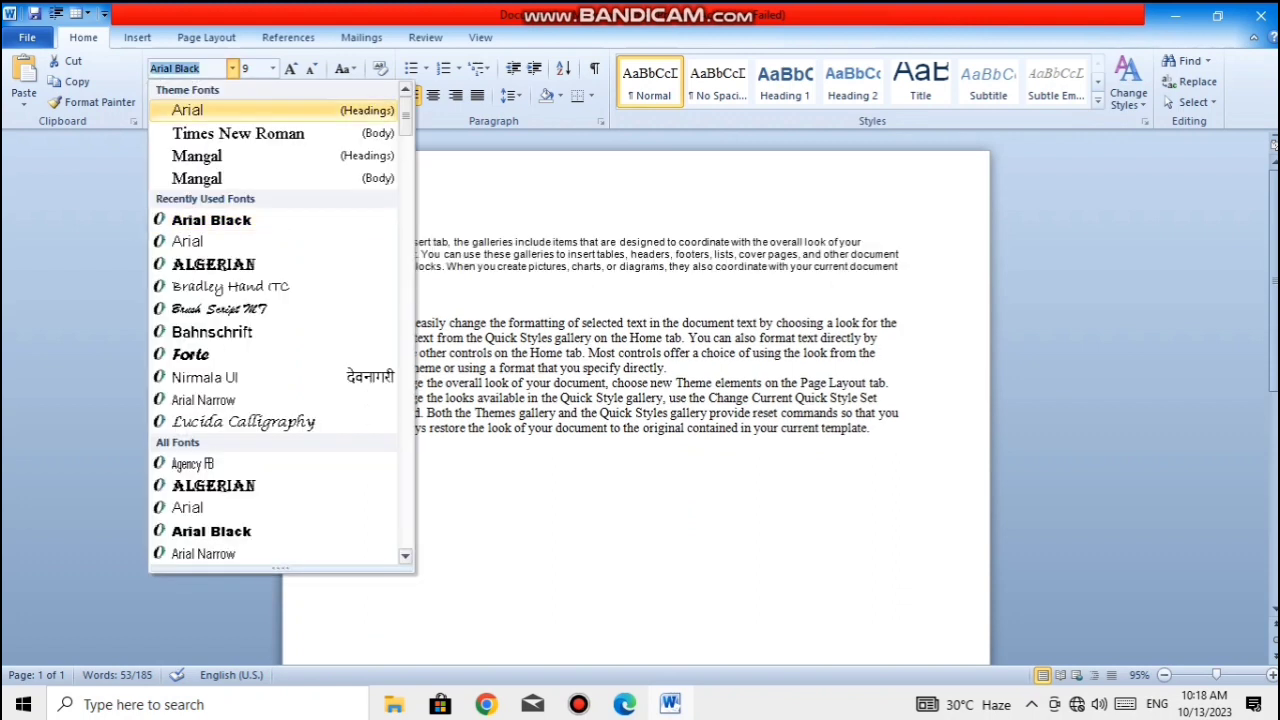
pyautogui.click(190, 110)
pyautogui.click(567, 322)
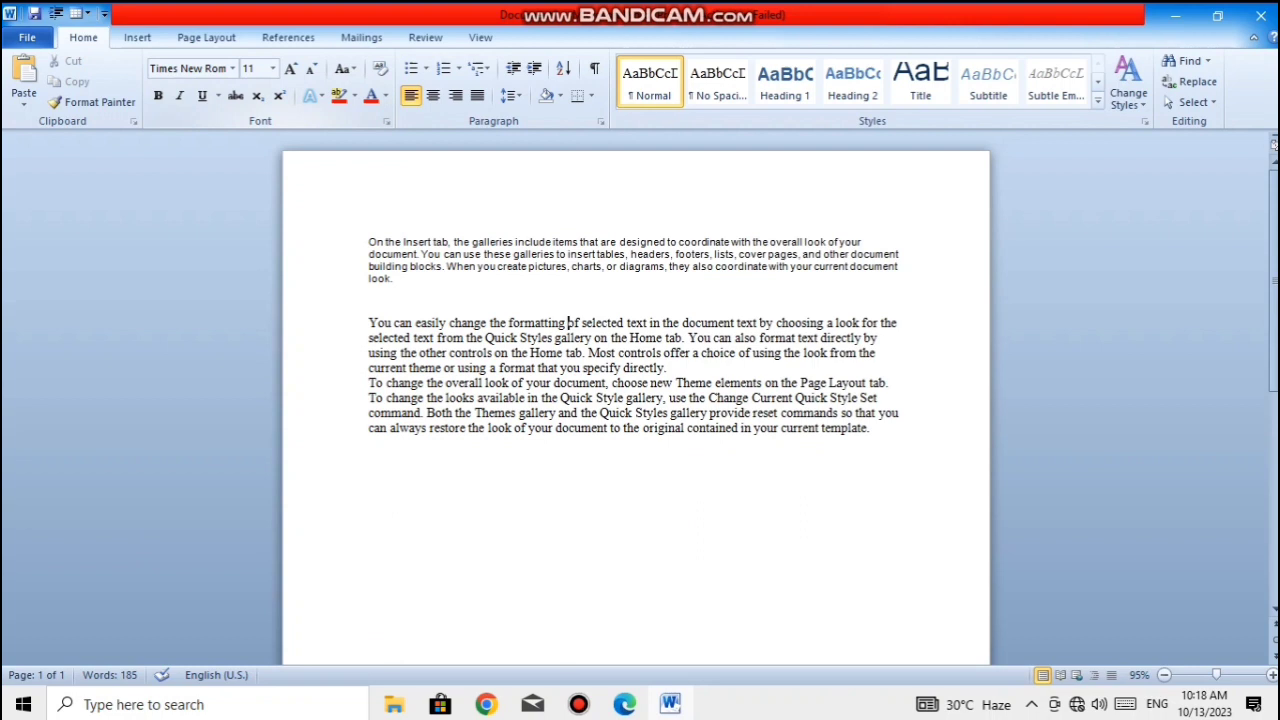
# - Make the whole first paragraph bold and deselect it
pyautogui.click(232, 68)
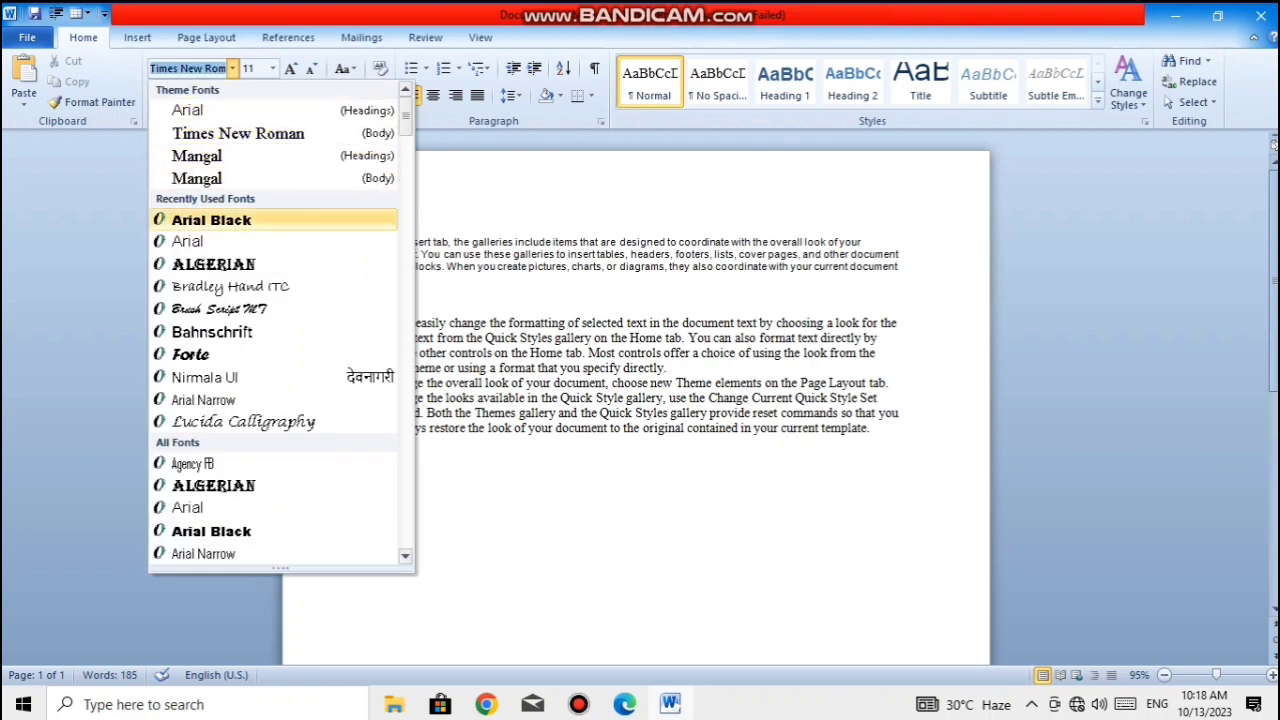
pyautogui.press('Escape')
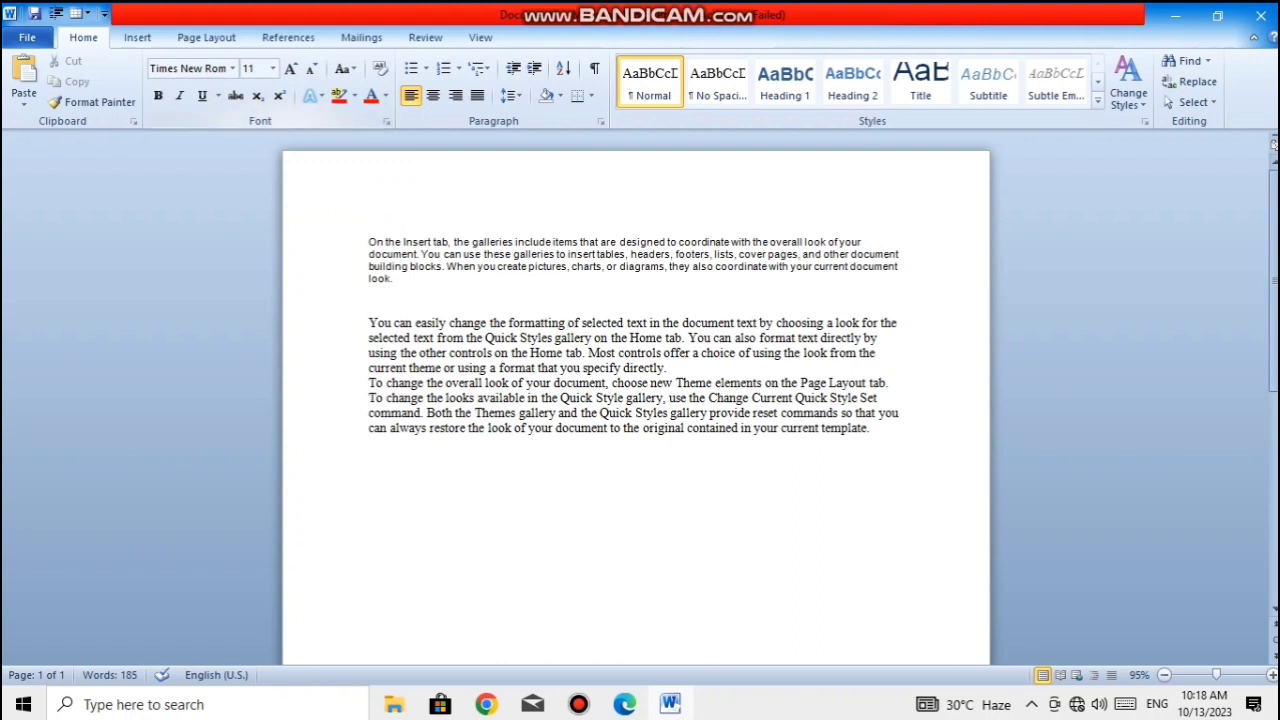
pyautogui.hotkey('ctrl', 'shift', 'Up')
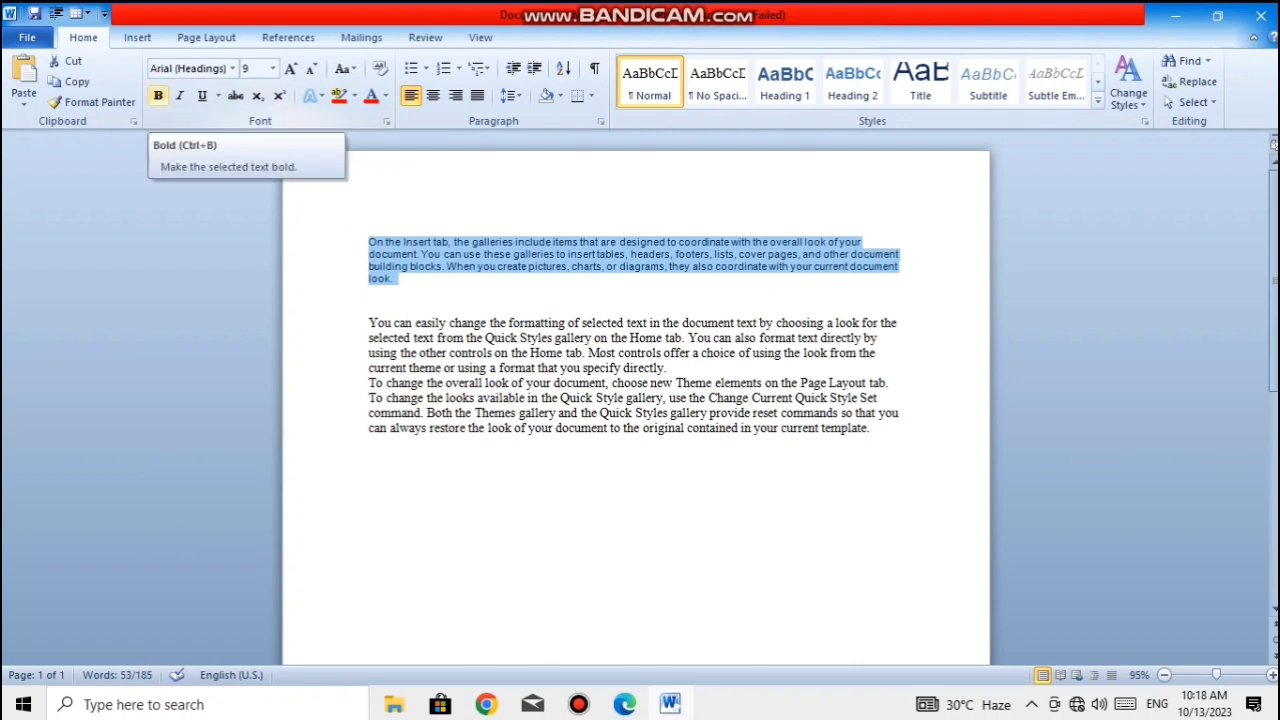
pyautogui.click(158, 96)
pyautogui.click(370, 307)
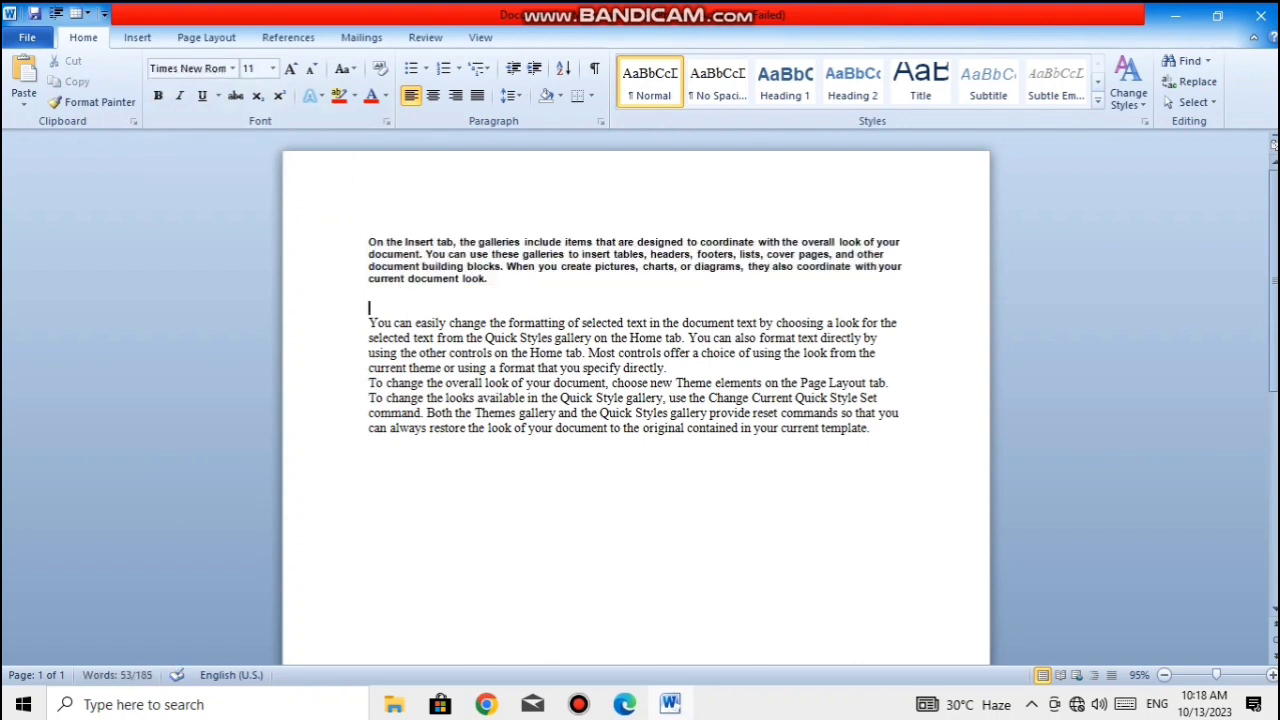
# - Italicize the whole first paragraph and deselect it
pyautogui.moveTo(370, 307); pyautogui.dragTo(368, 242)
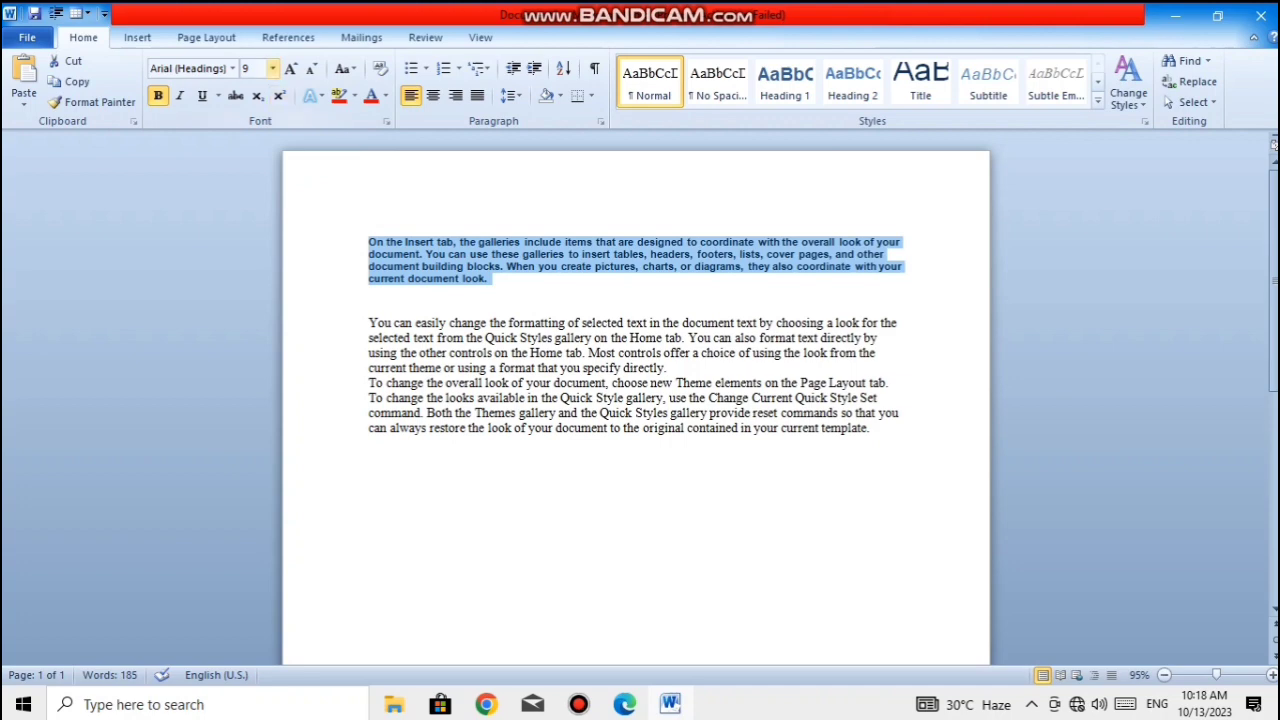
pyautogui.click(272, 68)
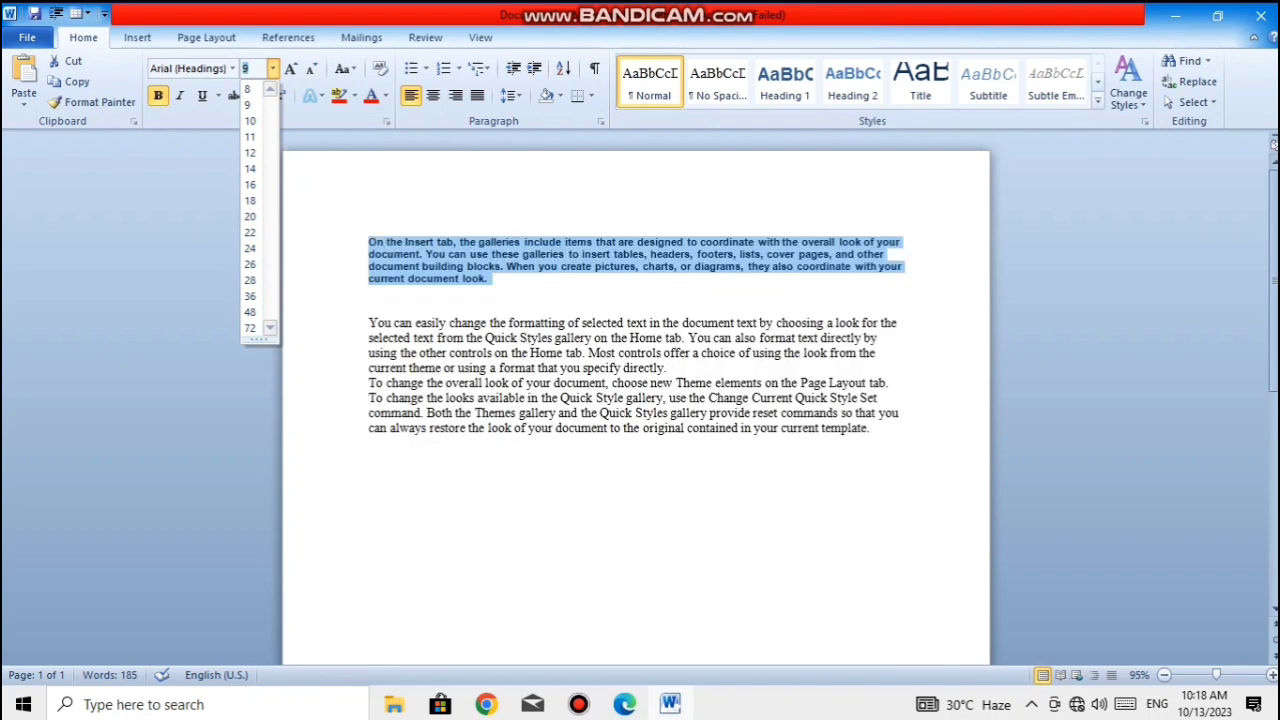
pyautogui.press('Escape')
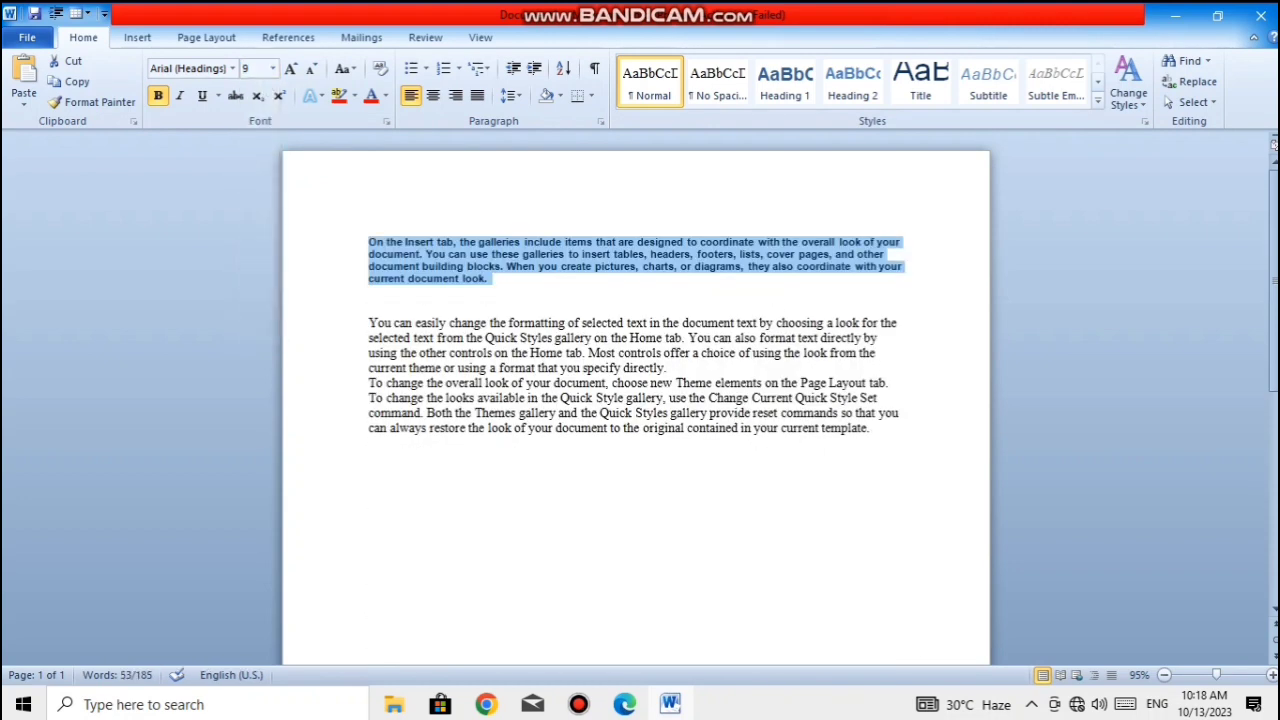
pyautogui.click(489, 279)
pyautogui.moveTo(489, 279); pyautogui.dragTo(369, 242)
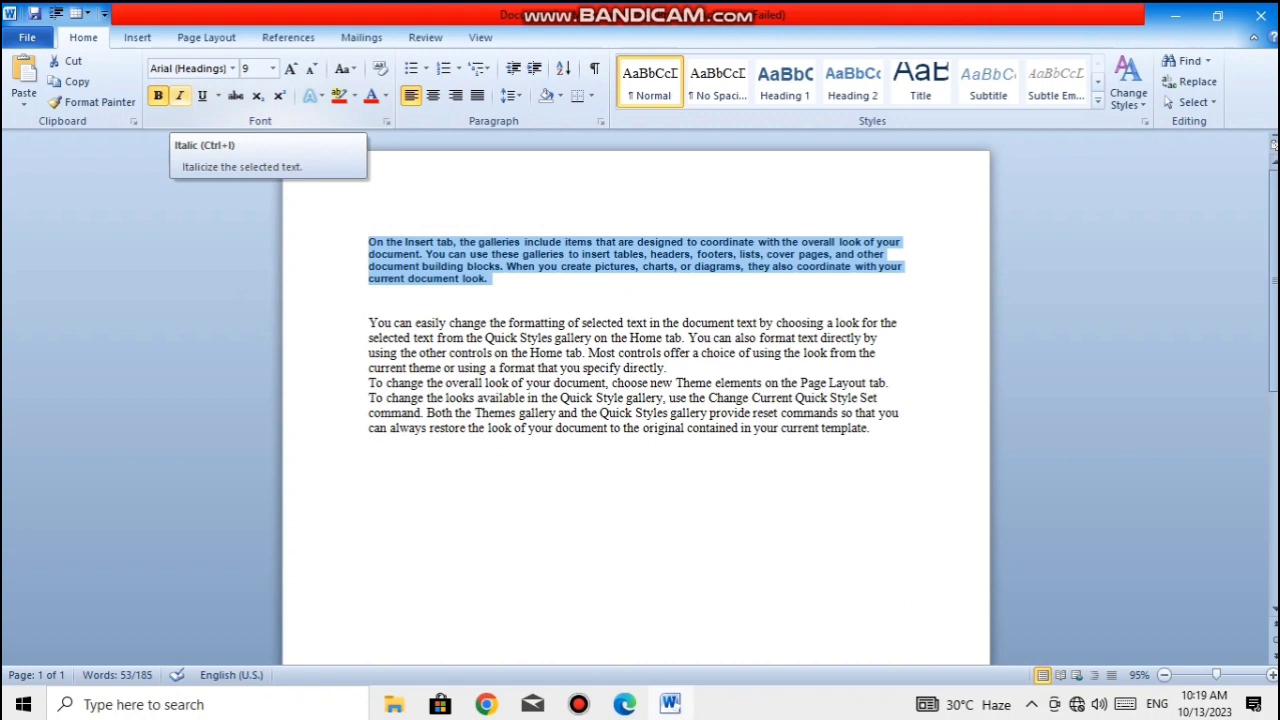
pyautogui.click(180, 95)
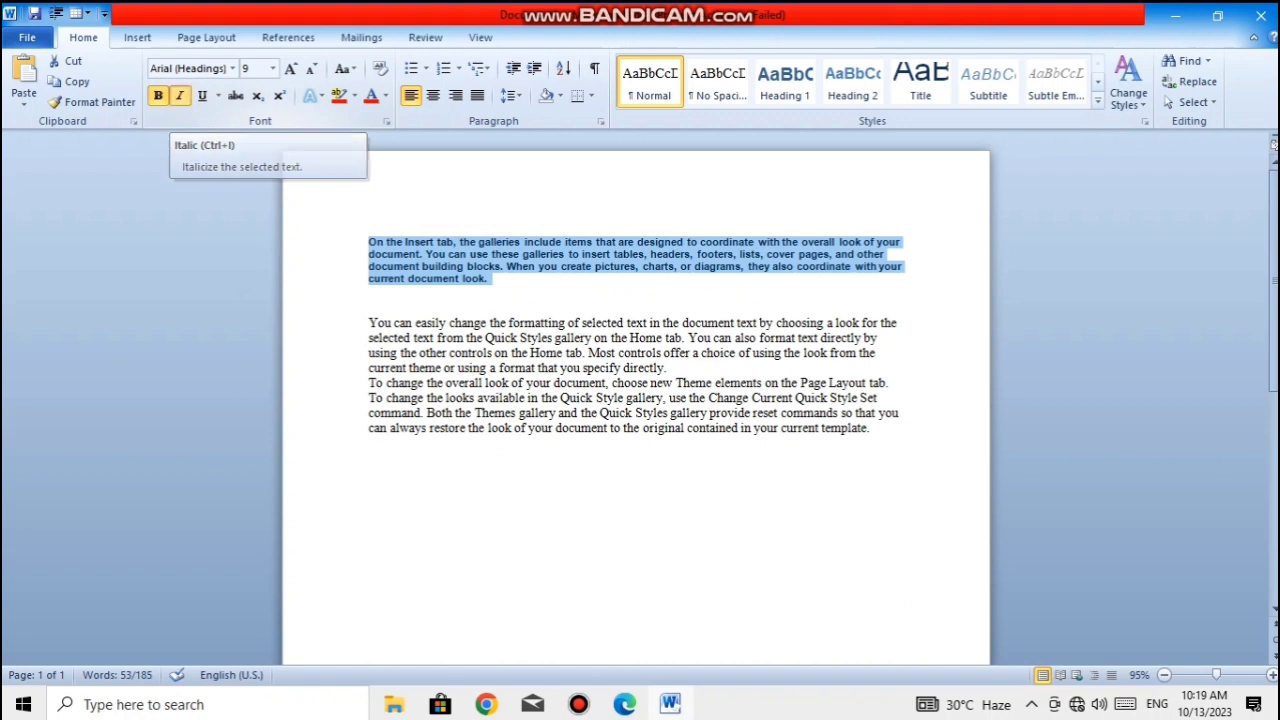
pyautogui.click(369, 292)
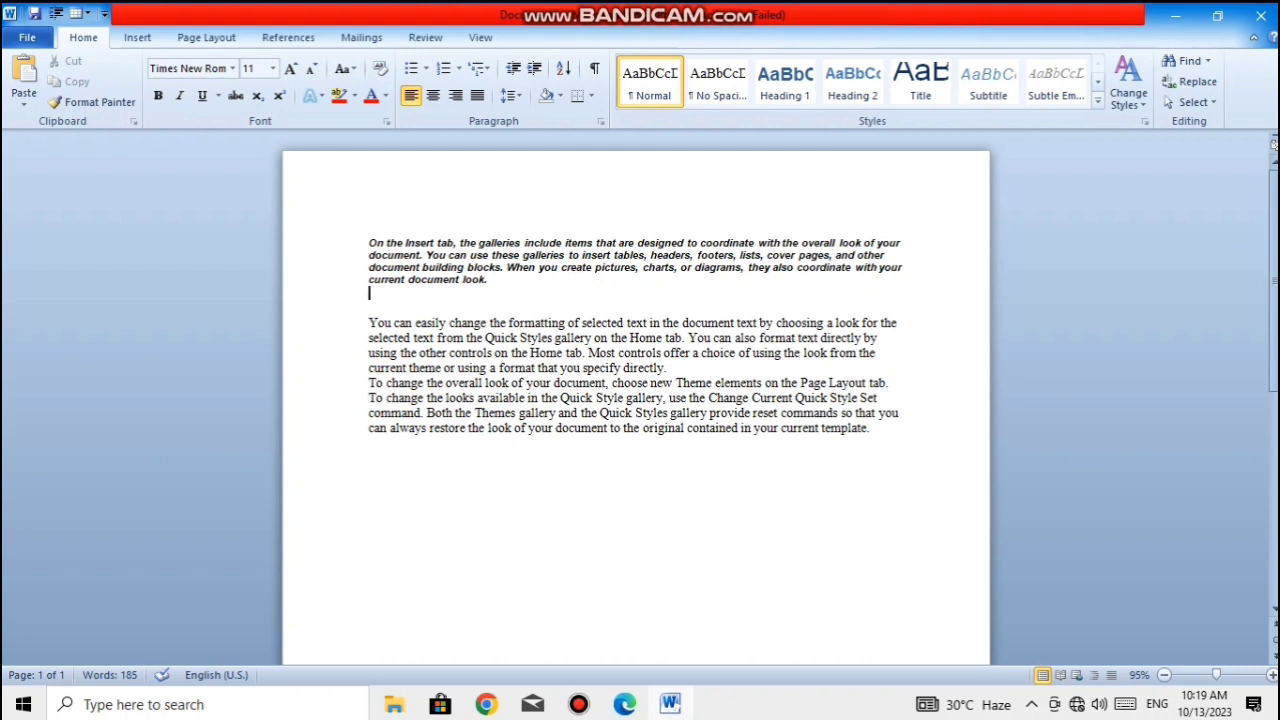
# - Remove the italic and bold formatting from the first paragraph
pyautogui.moveTo(489, 280); pyautogui.dragTo(369, 243)
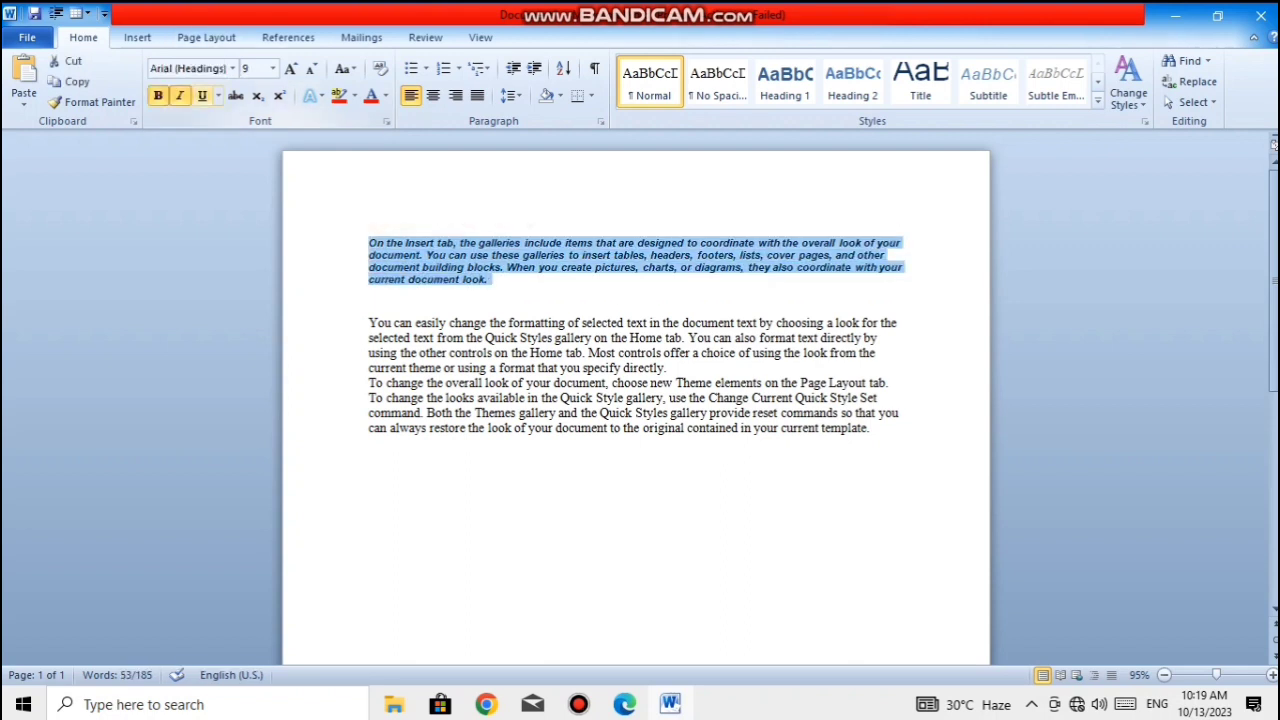
pyautogui.click(180, 95)
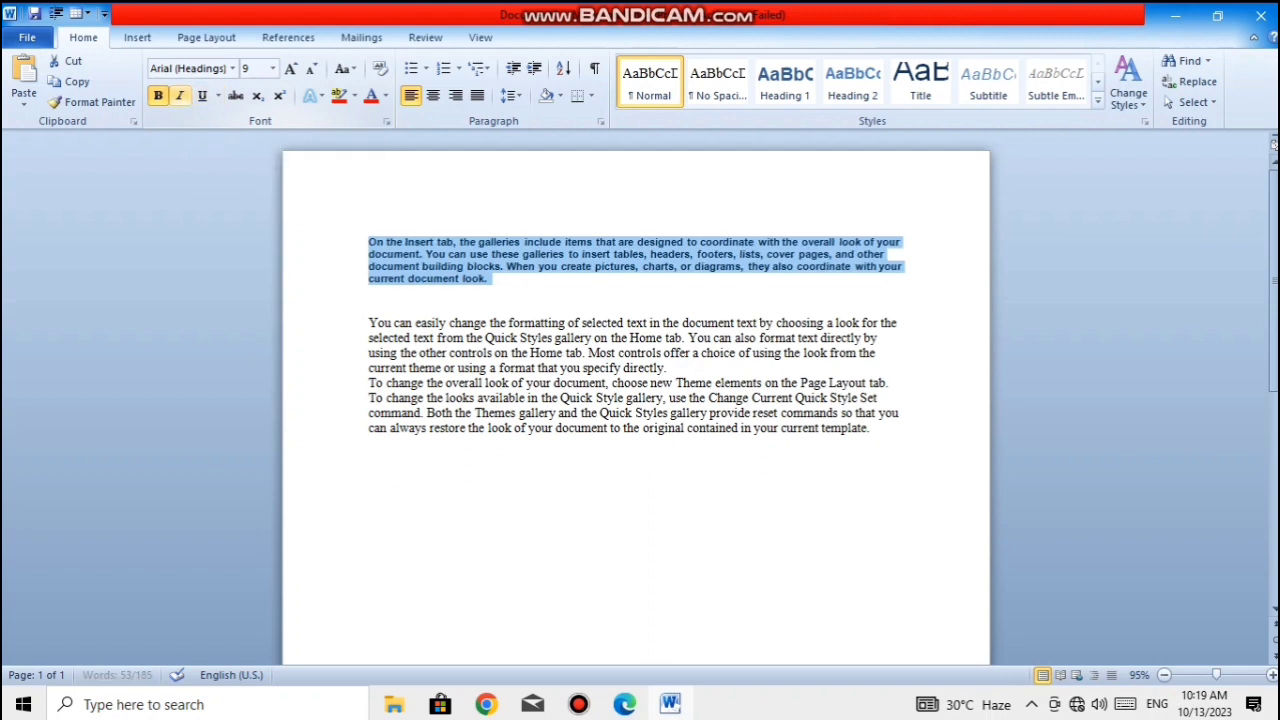
pyautogui.click(157, 95)
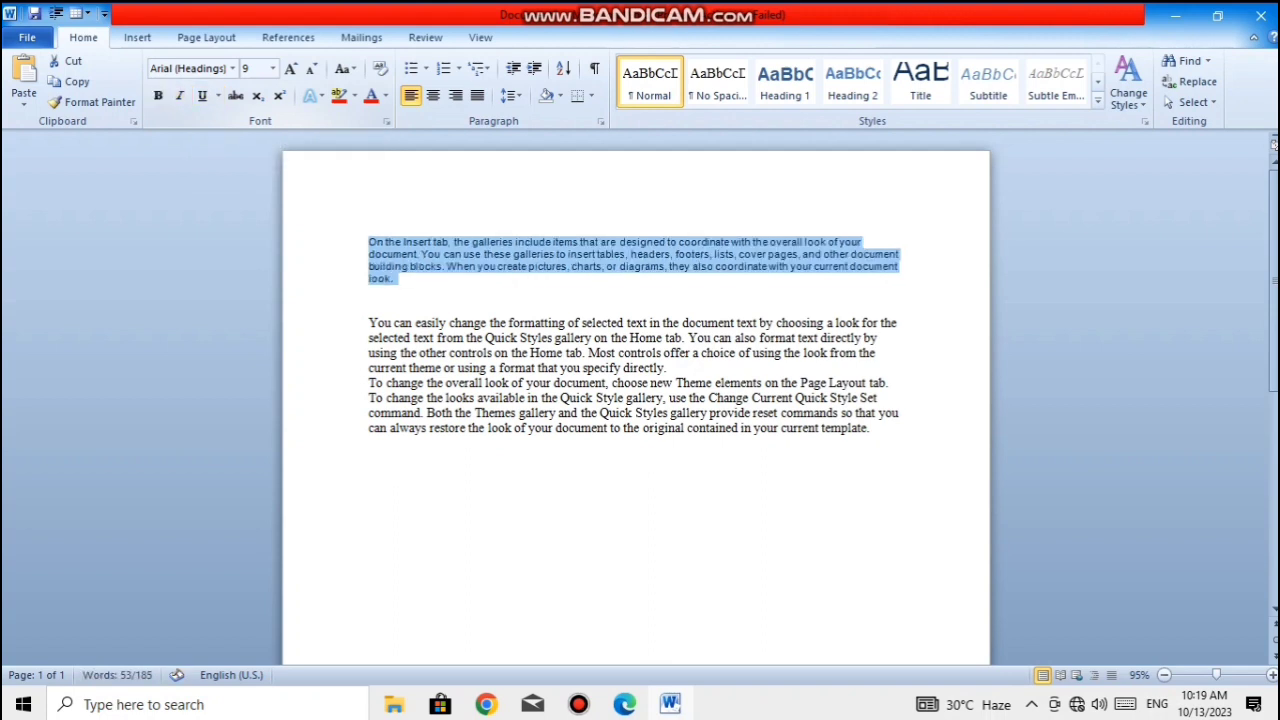
pyautogui.click(395, 279)
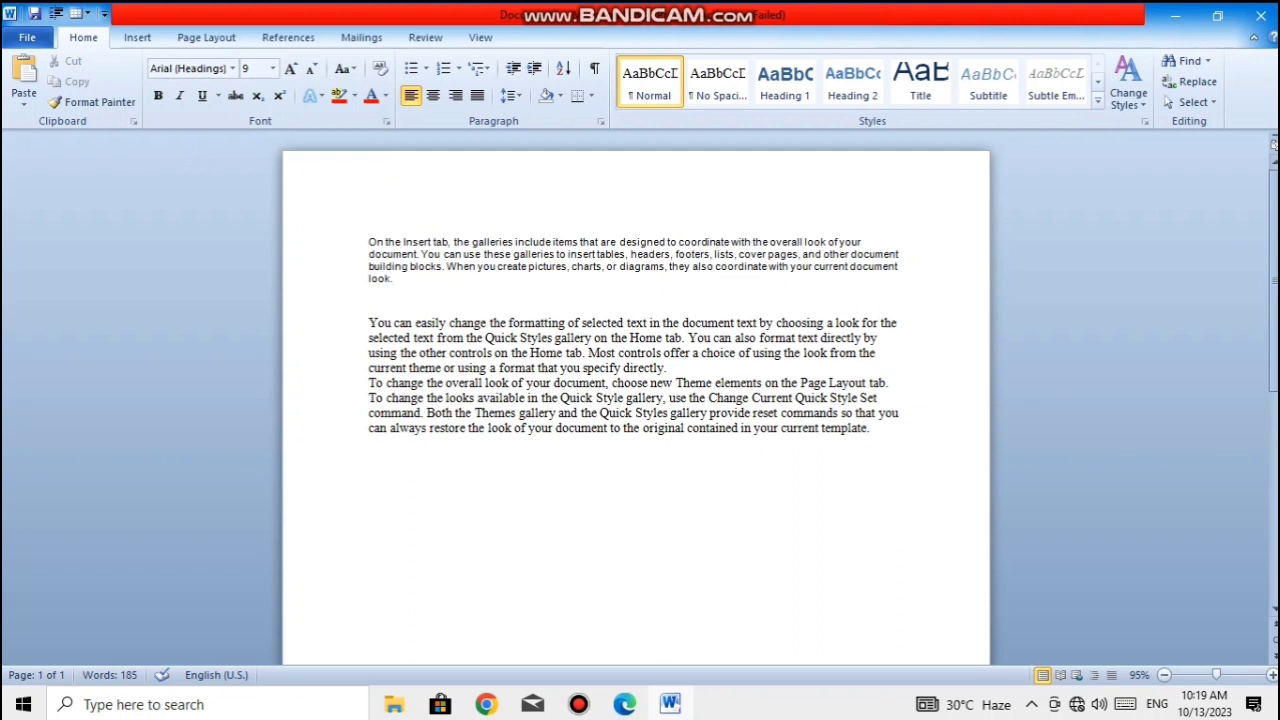
# - Underline the whole first paragraph and deselect it
pyautogui.moveTo(370, 293); pyautogui.dragTo(368, 242)
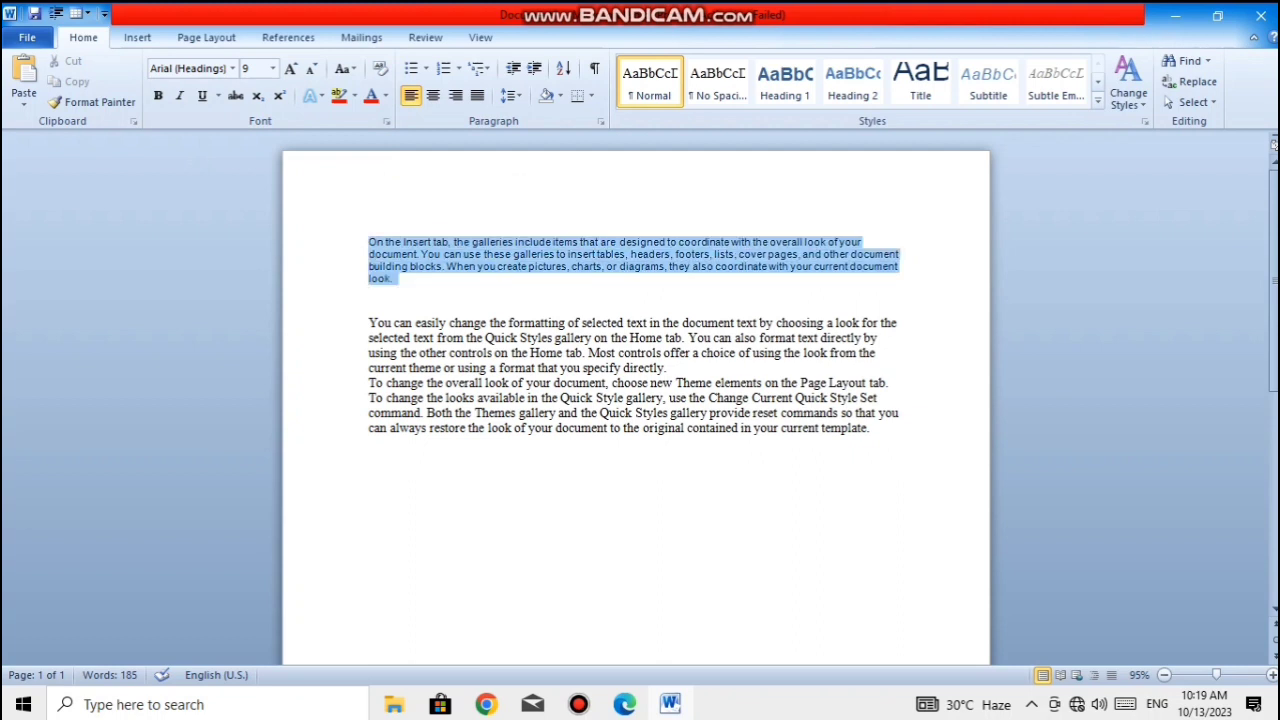
pyautogui.click(201, 95)
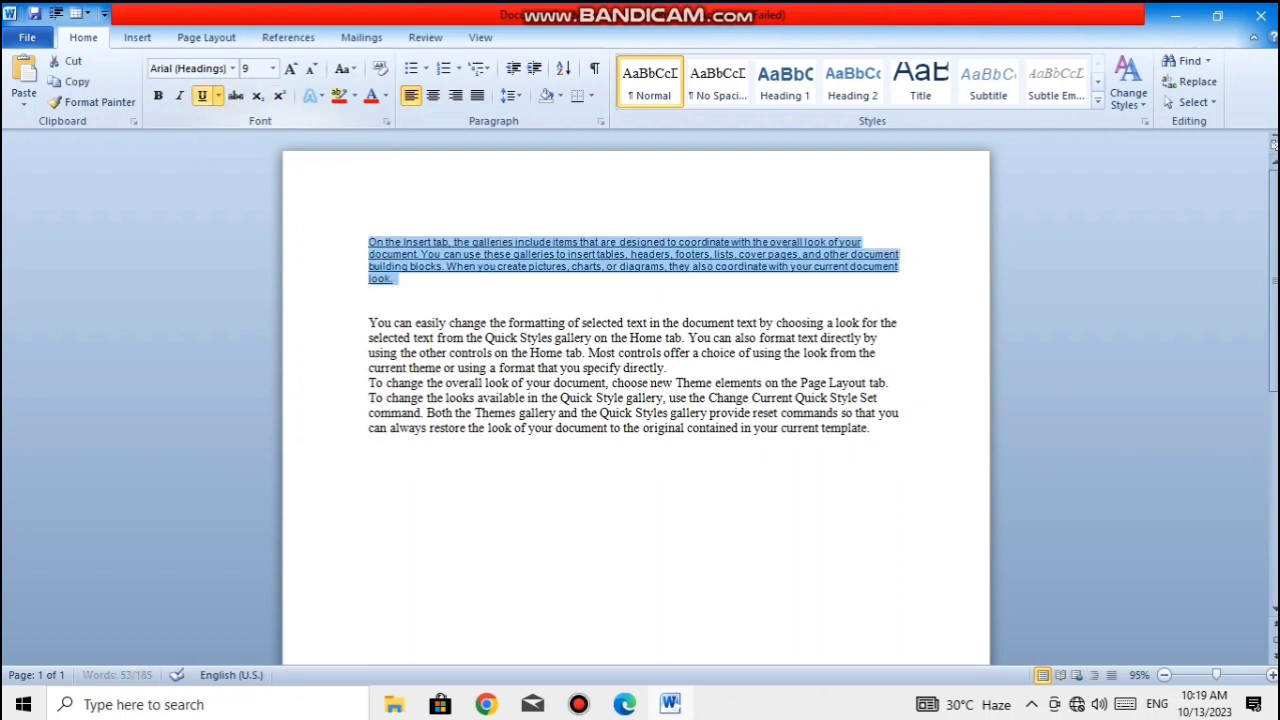
pyautogui.click(409, 266)
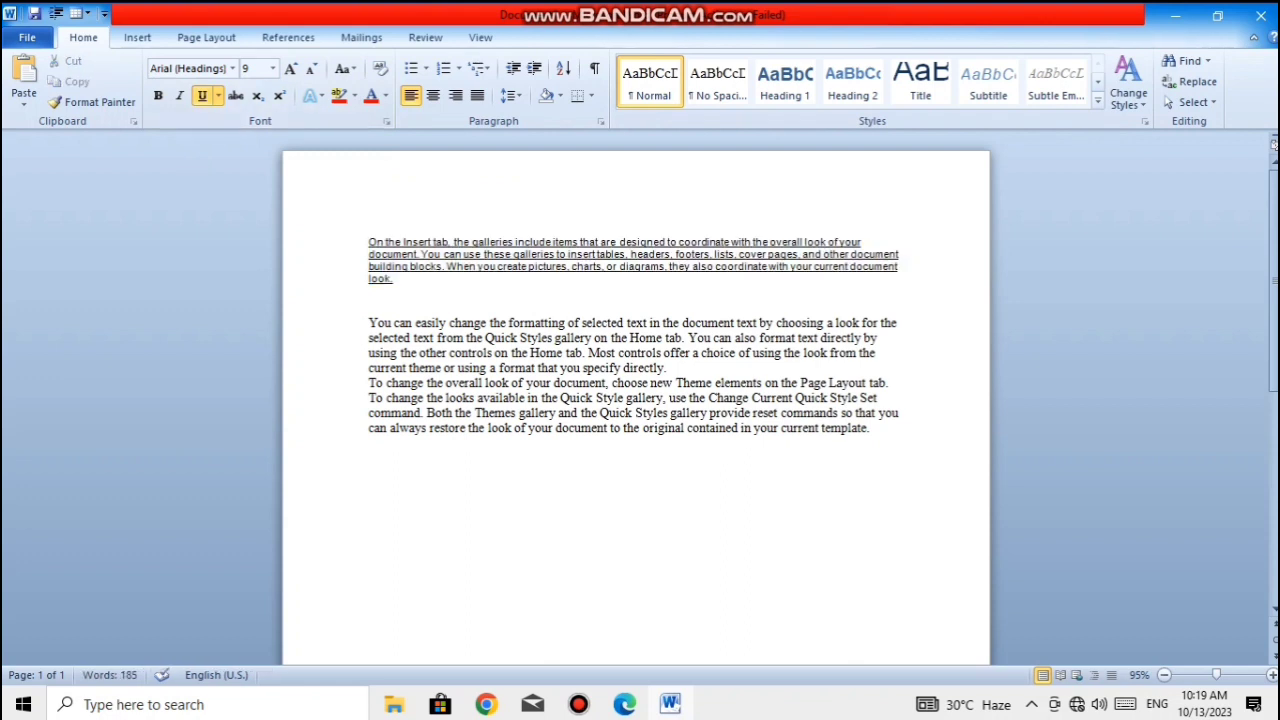
# - Undo the first paragraph's underline and the removal of its bold formatting
pyautogui.hotkey('ctrl', 'z')
pyautogui.hotkey('ctrl', 'z')
pyautogui.click(508, 322)
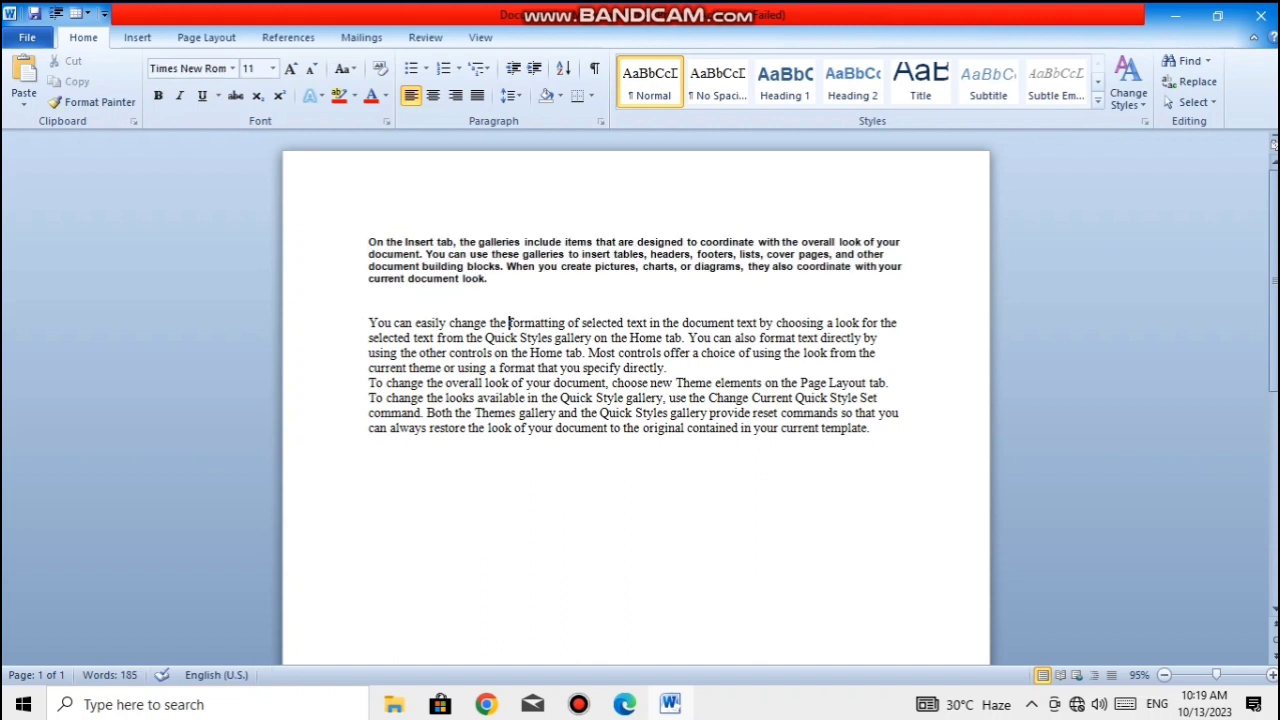
# - Split "On the Insert tab" onto its own line, delete the leftover comma and space, and add blank lines below it
pyautogui.click(455, 242)
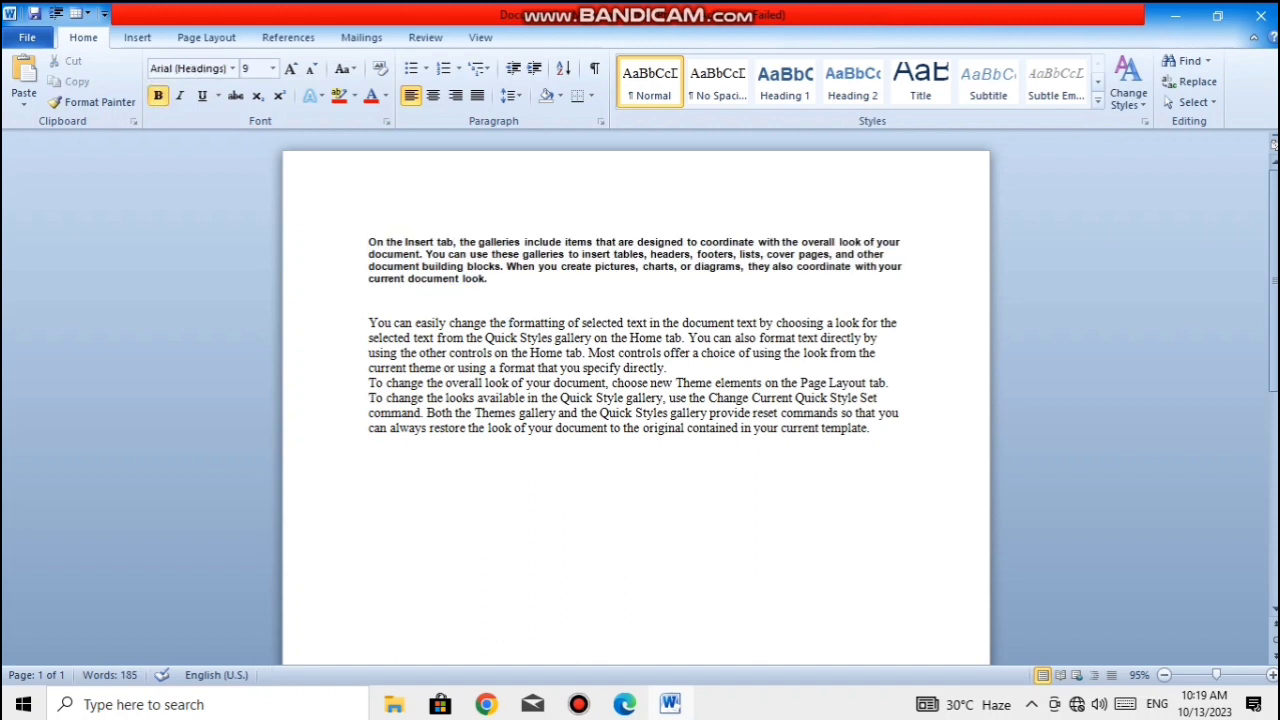
pyautogui.press('Return')
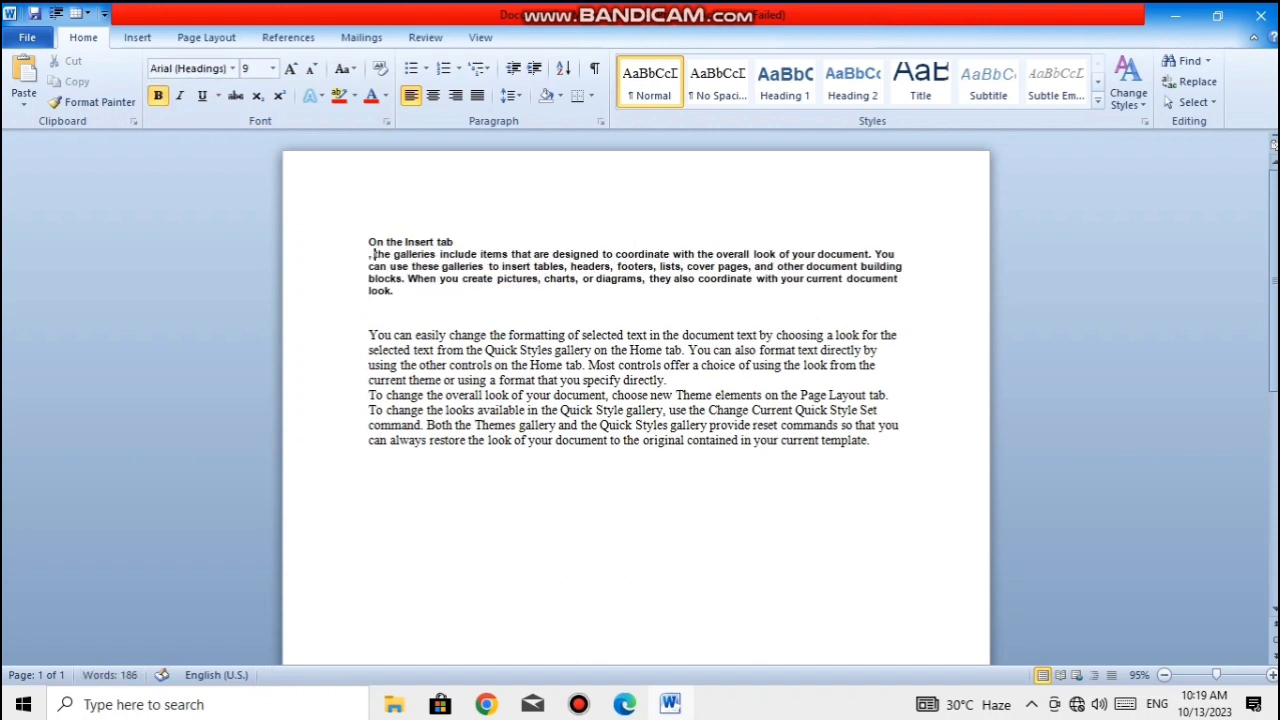
pyautogui.press('BackSpace')
pyautogui.press('BackSpace')
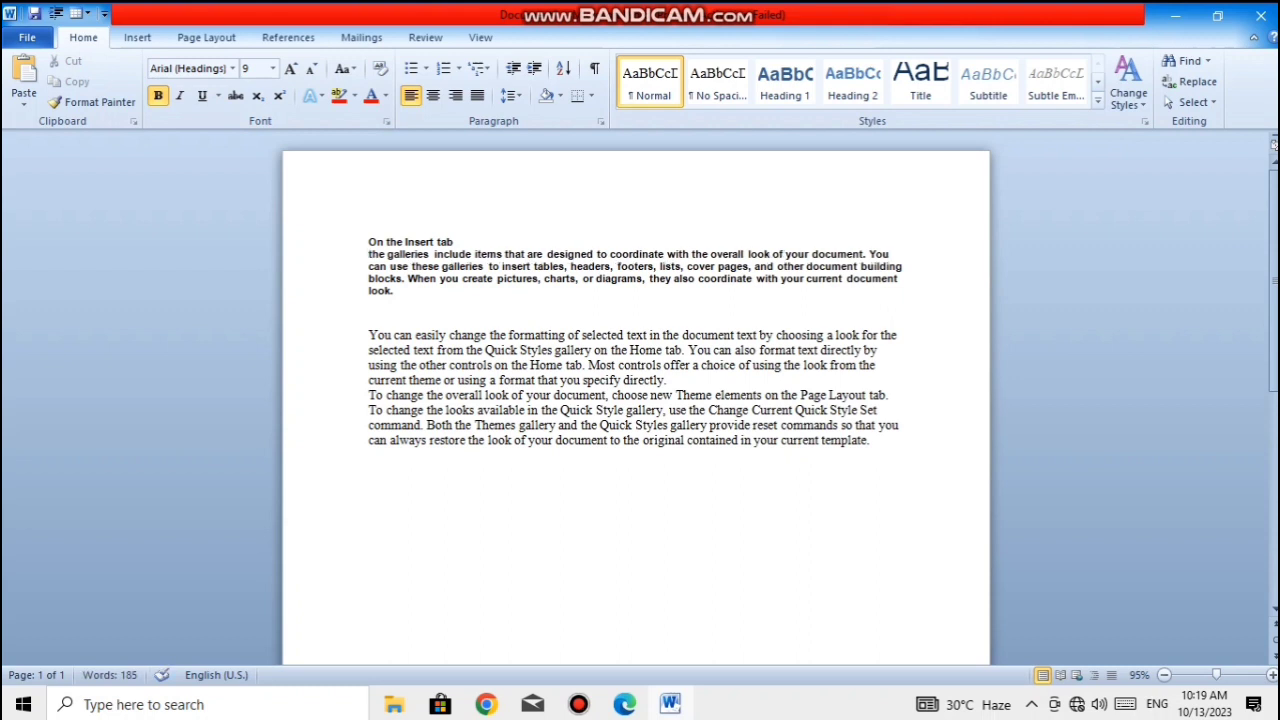
pyautogui.press('Return')
pyautogui.press('Return')
pyautogui.press('Return')
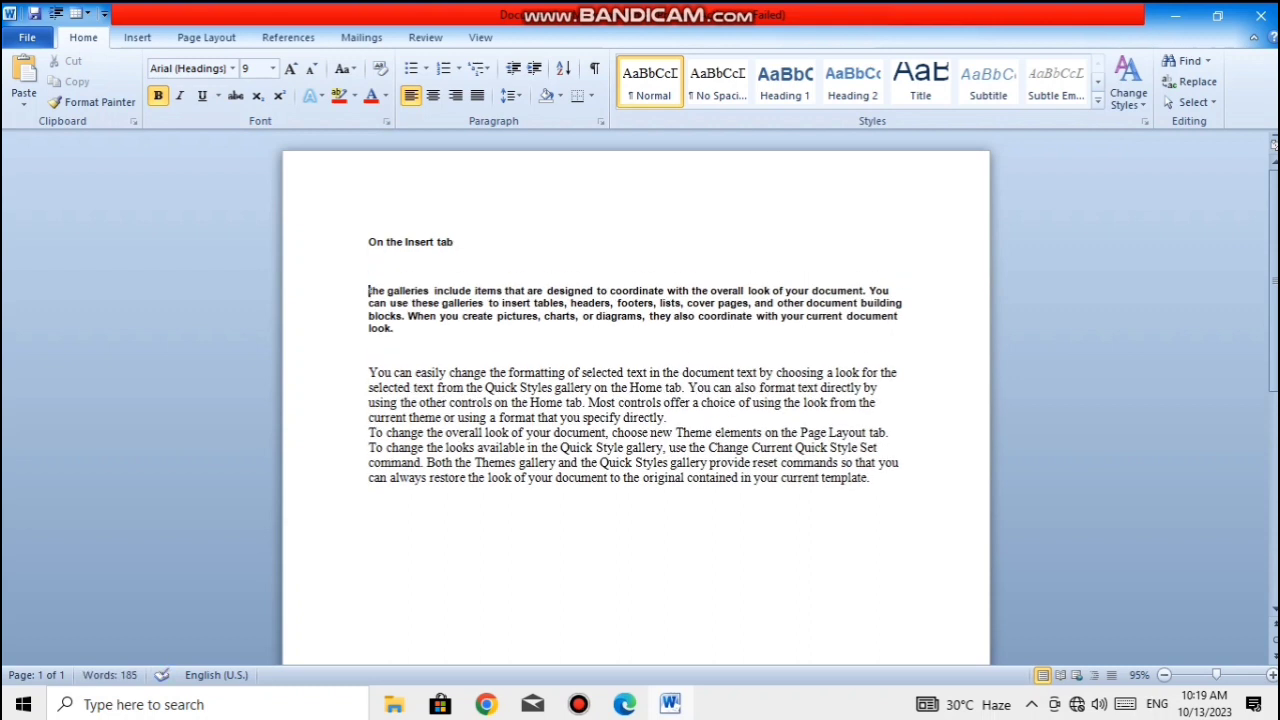
# - Underline the "On the Insert tab" line with a single underline
pyautogui.moveTo(456, 243); pyautogui.dragTo(368, 243)
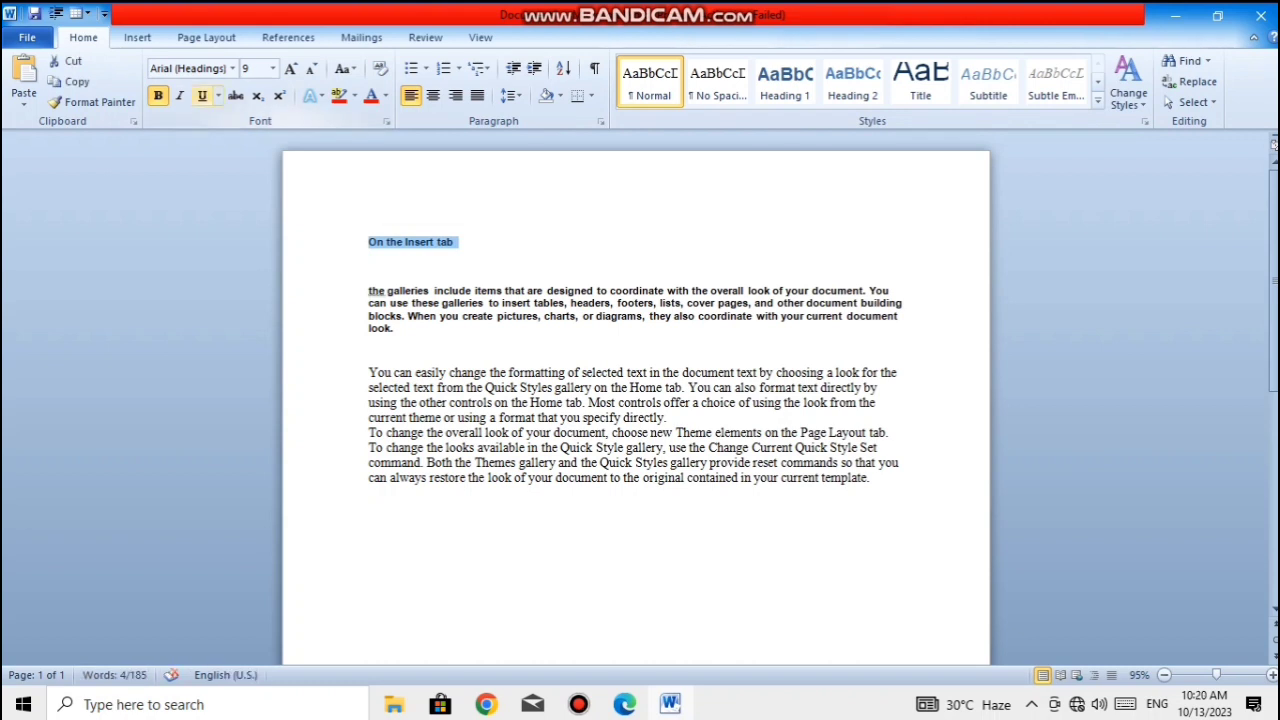
pyautogui.click(202, 96)
pyautogui.click(370, 267)
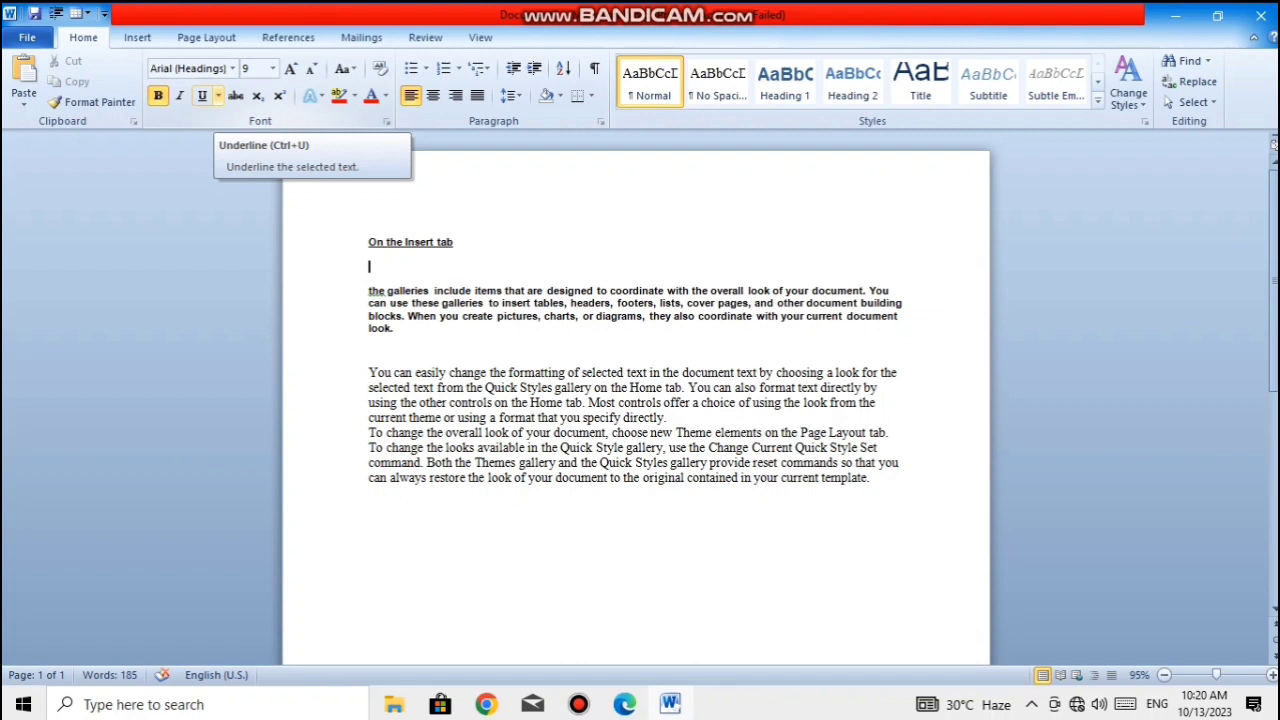
# - Apply a wavy underline to the "On the Insert tab" line
pyautogui.click(218, 95)
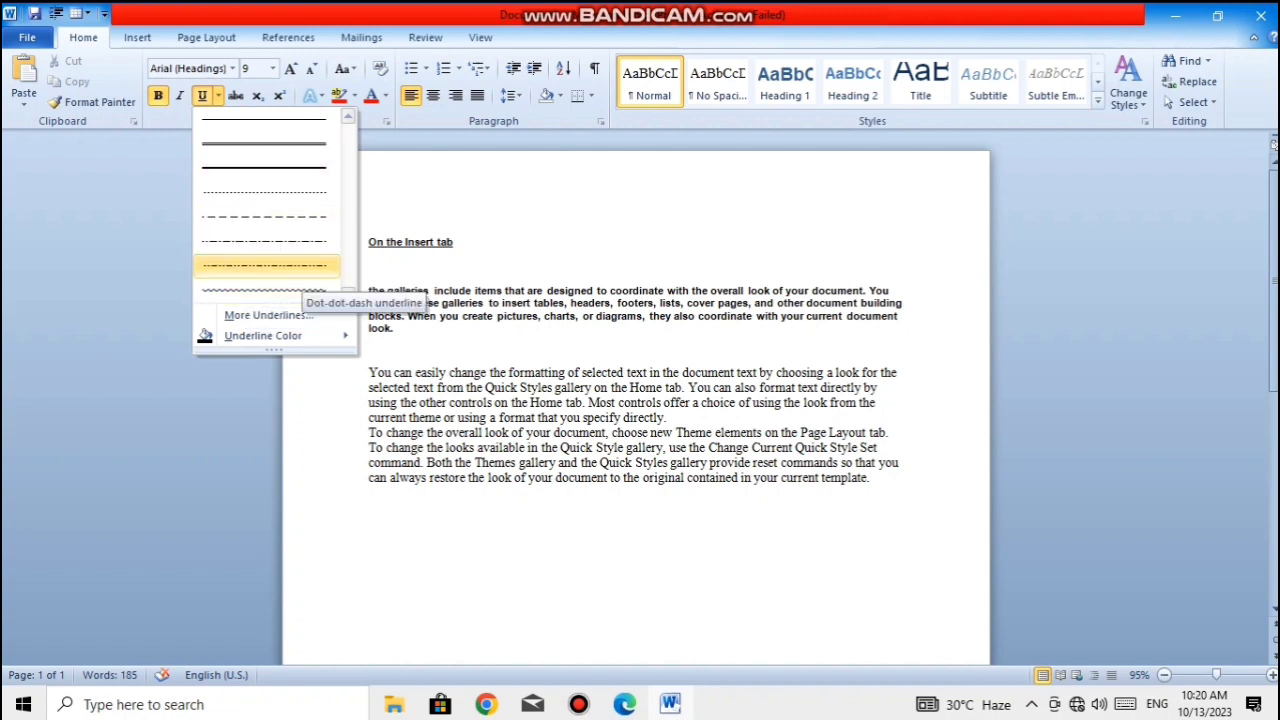
pyautogui.click(300, 290)
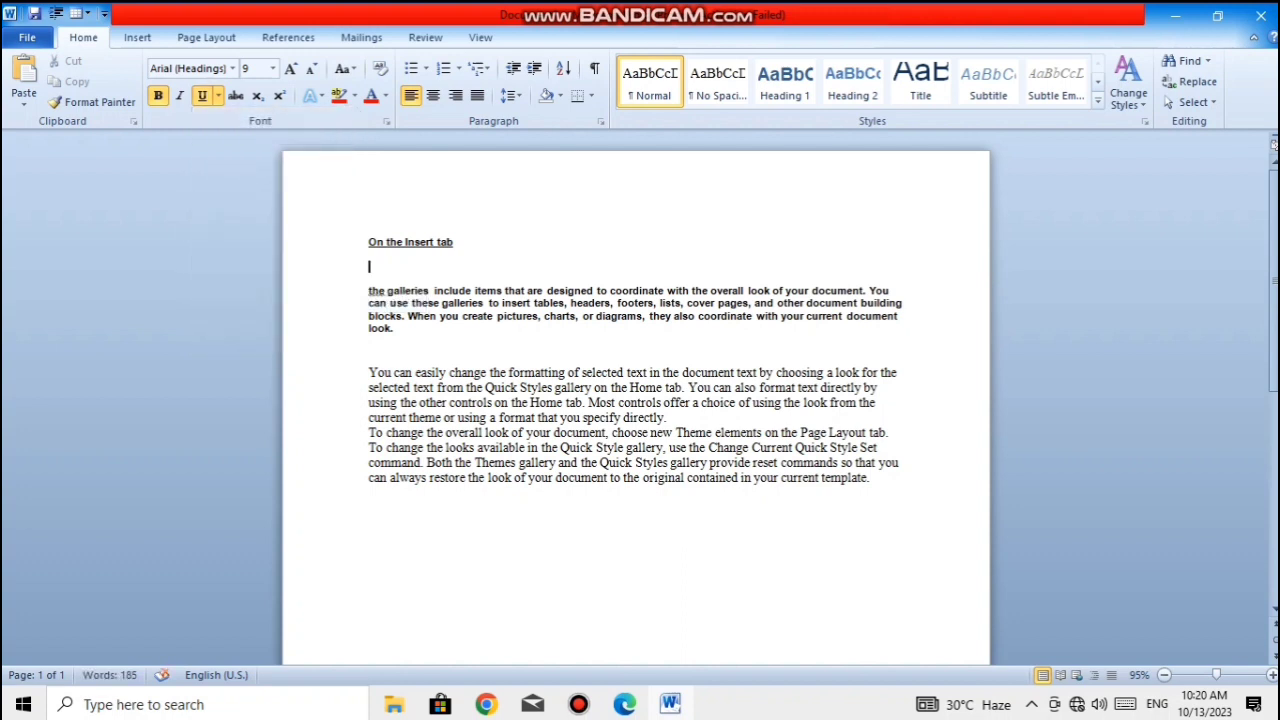
pyautogui.moveTo(456, 242); pyautogui.dragTo(368, 242)
pyautogui.click(218, 95)
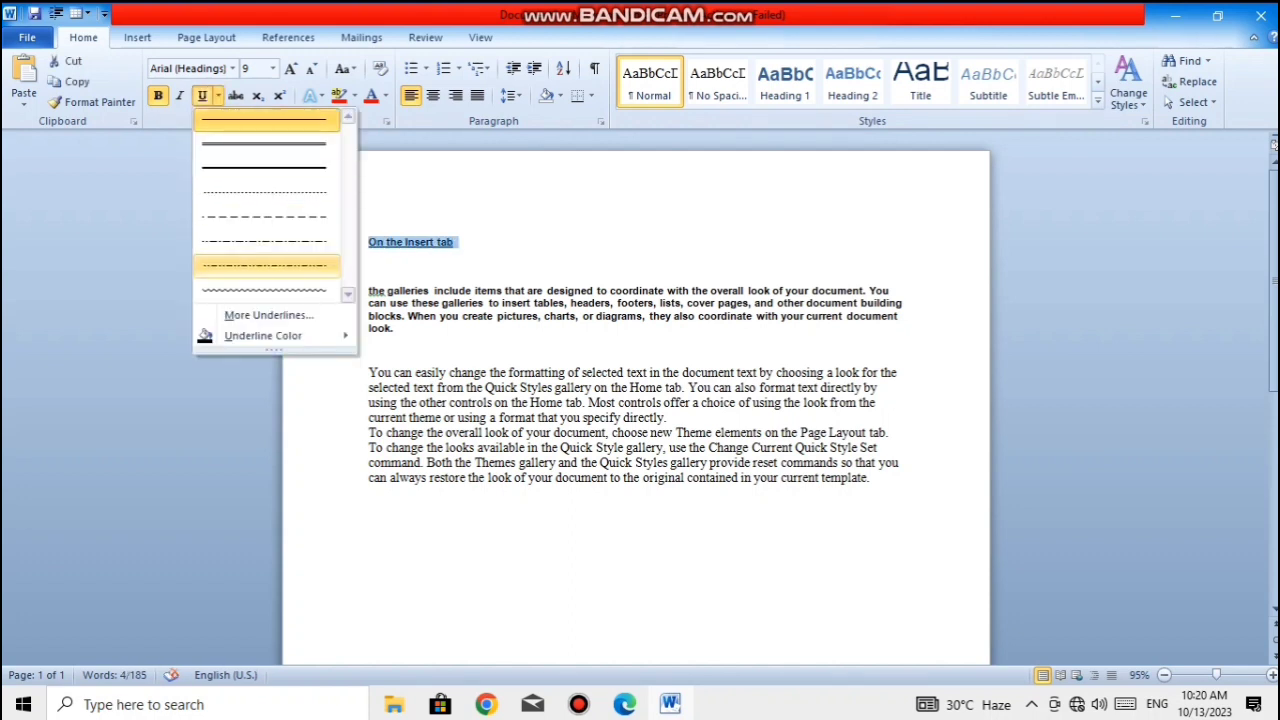
pyautogui.click(236, 291)
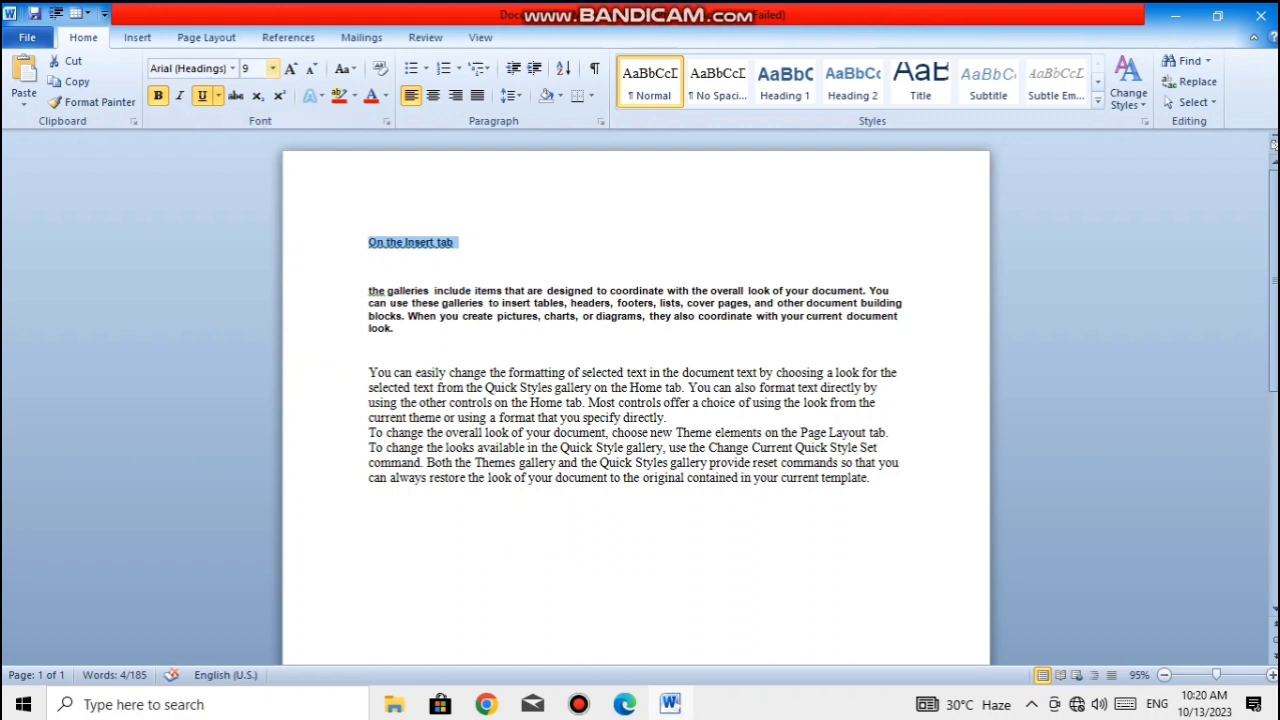
# - Set the font size of the "On the Insert tab" line to 28
pyautogui.click(272, 68)
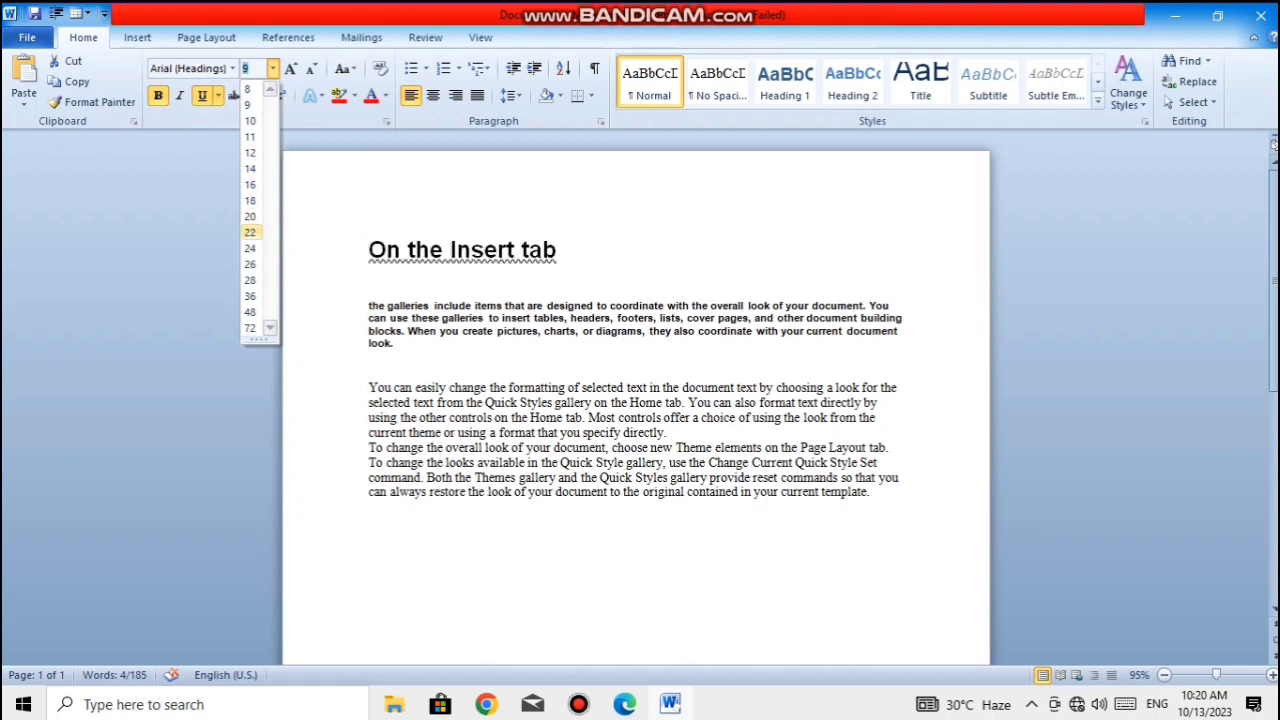
pyautogui.click(250, 280)
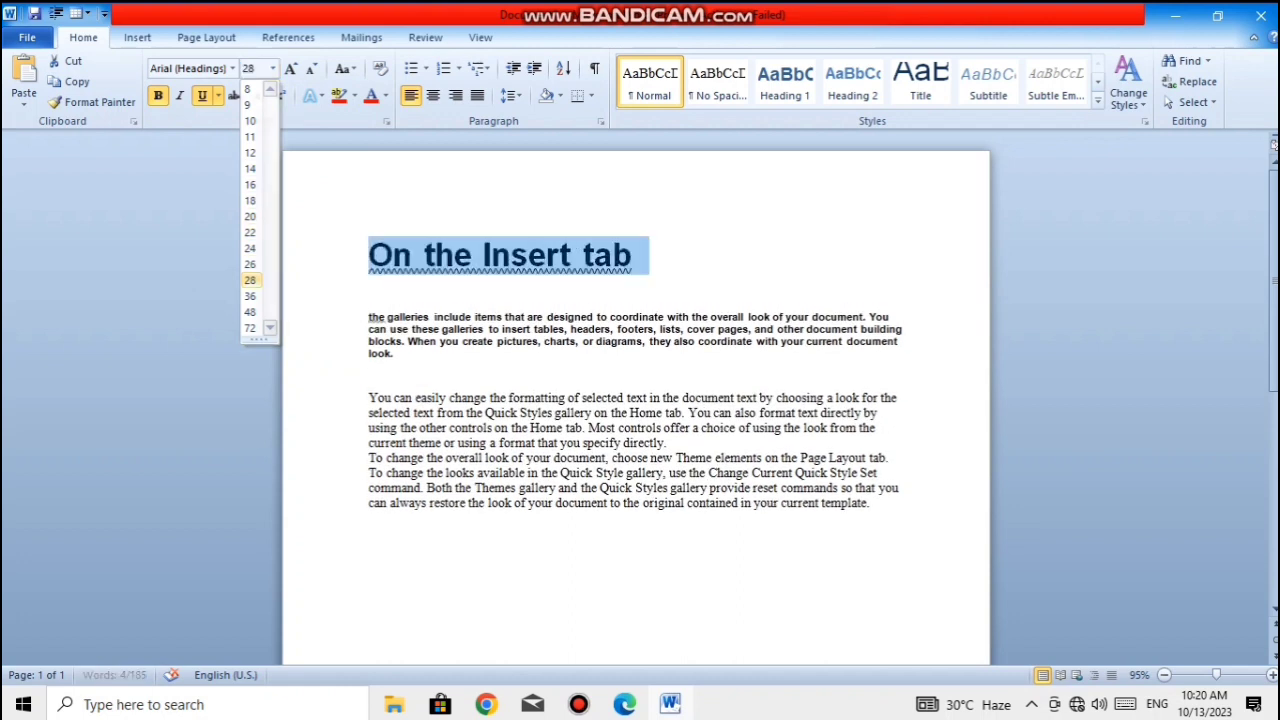
pyautogui.click(636, 256)
# - Change the underline of the "On the Insert tab" line to the dotted style
pyautogui.moveTo(634, 256); pyautogui.dragTo(370, 256)
pyautogui.click(218, 96)
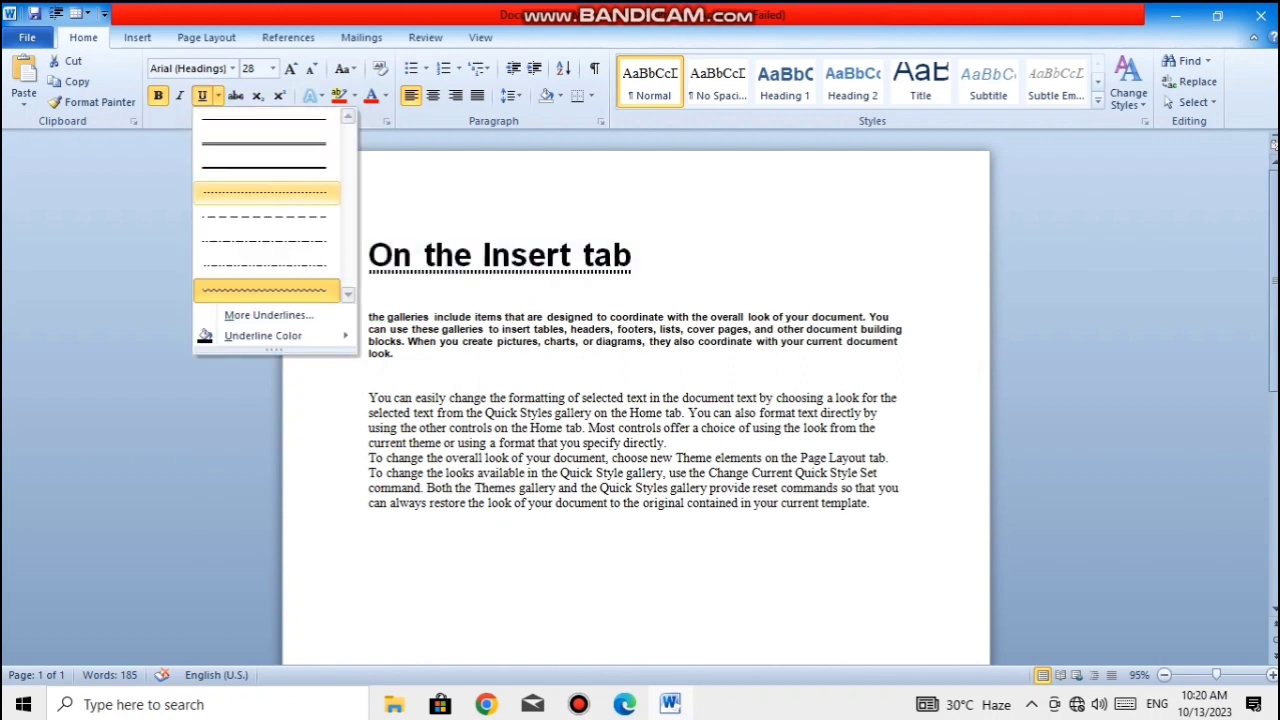
pyautogui.click(266, 193)
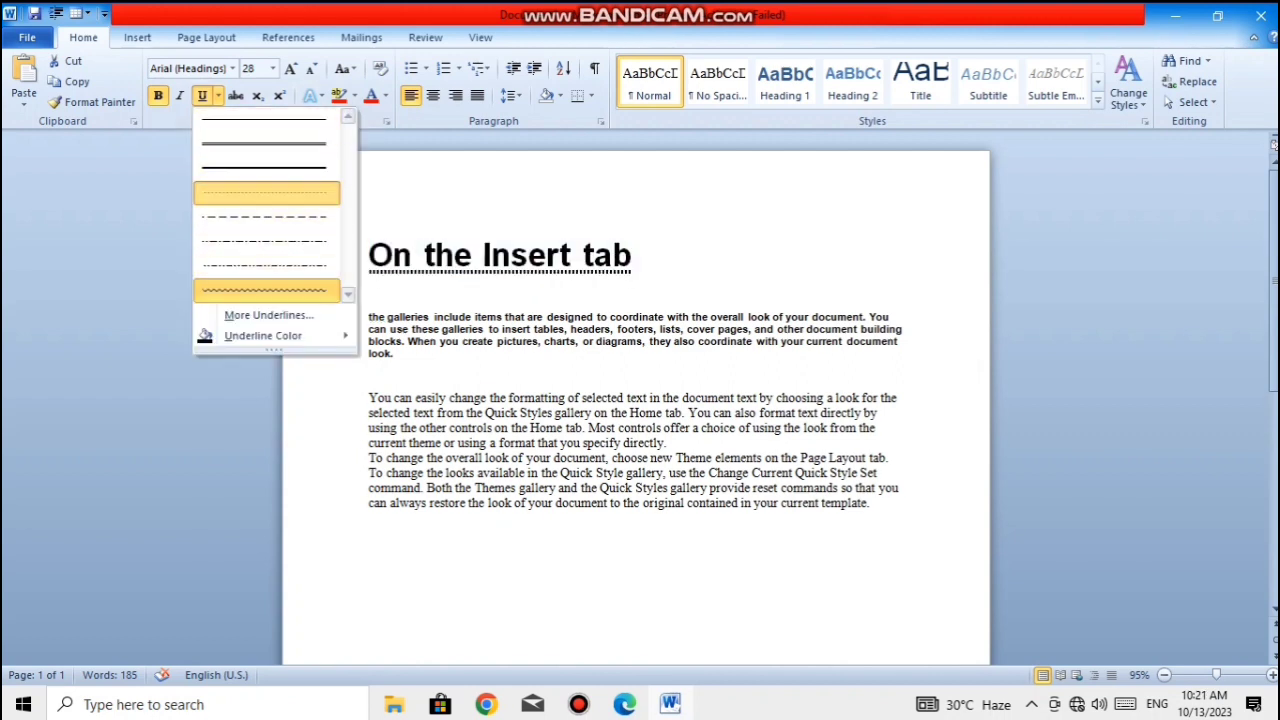
pyautogui.click(395, 354)
# - Change the underline of the "On the Insert tab" line to the double wavy style using the Font dialog
pyautogui.moveTo(634, 256); pyautogui.dragTo(370, 256)
pyautogui.click(218, 95)
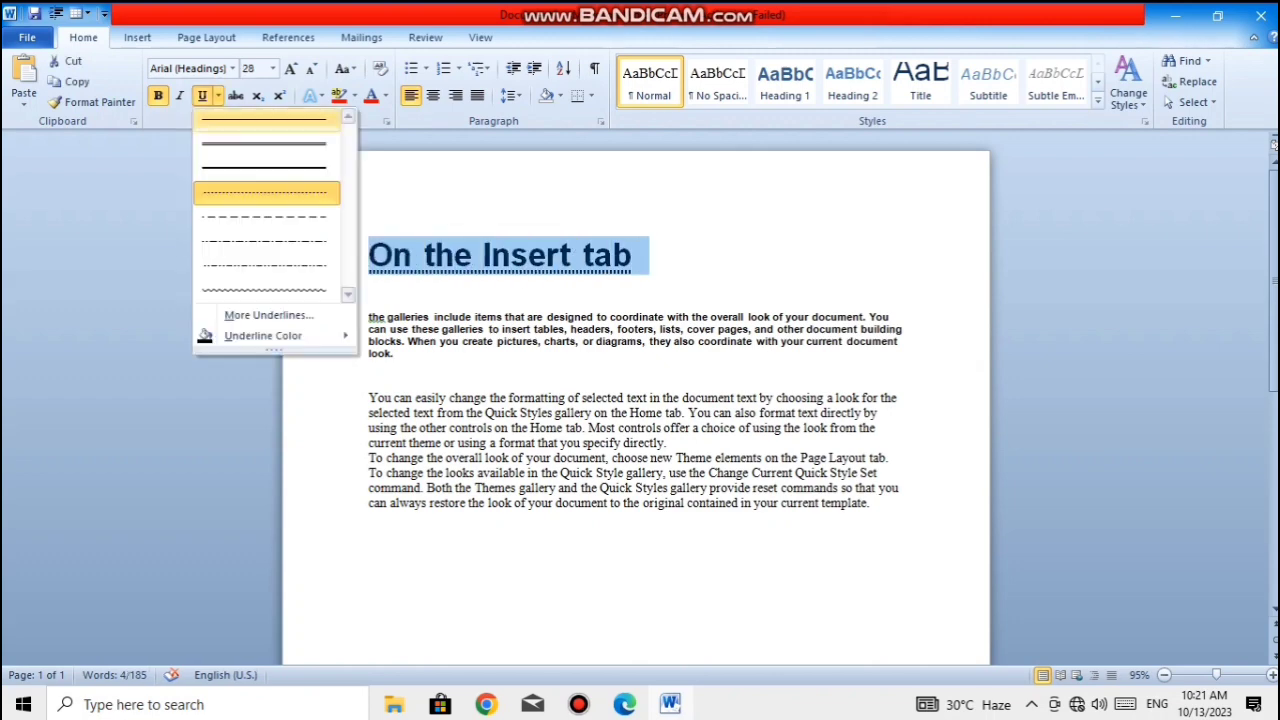
pyautogui.click(268, 315)
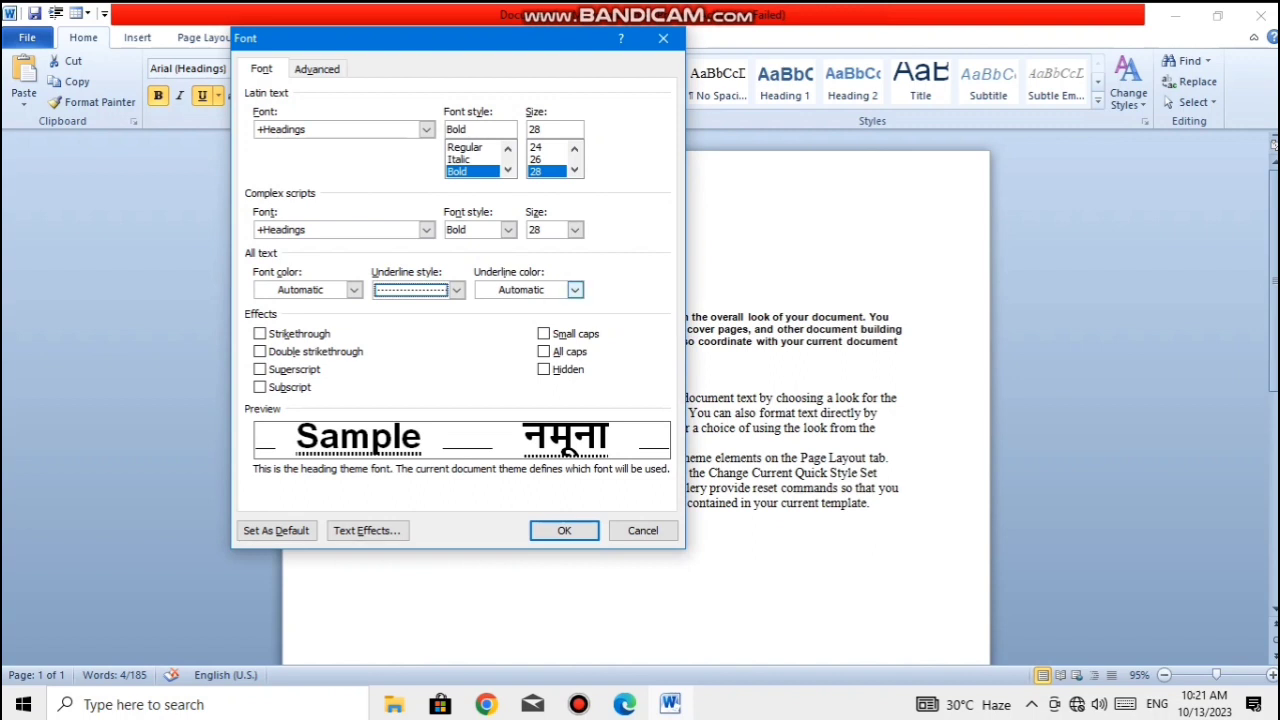
pyautogui.click(456, 289)
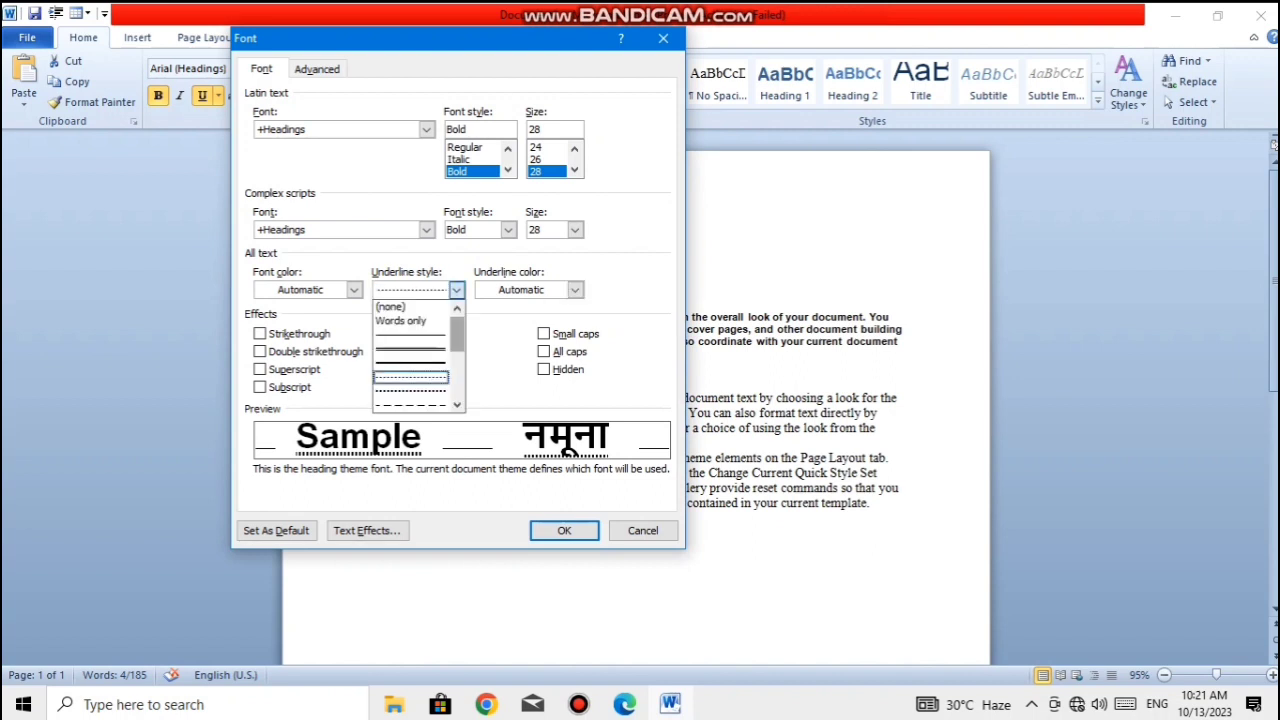
pyautogui.moveTo(457, 335); pyautogui.dragTo(457, 386)
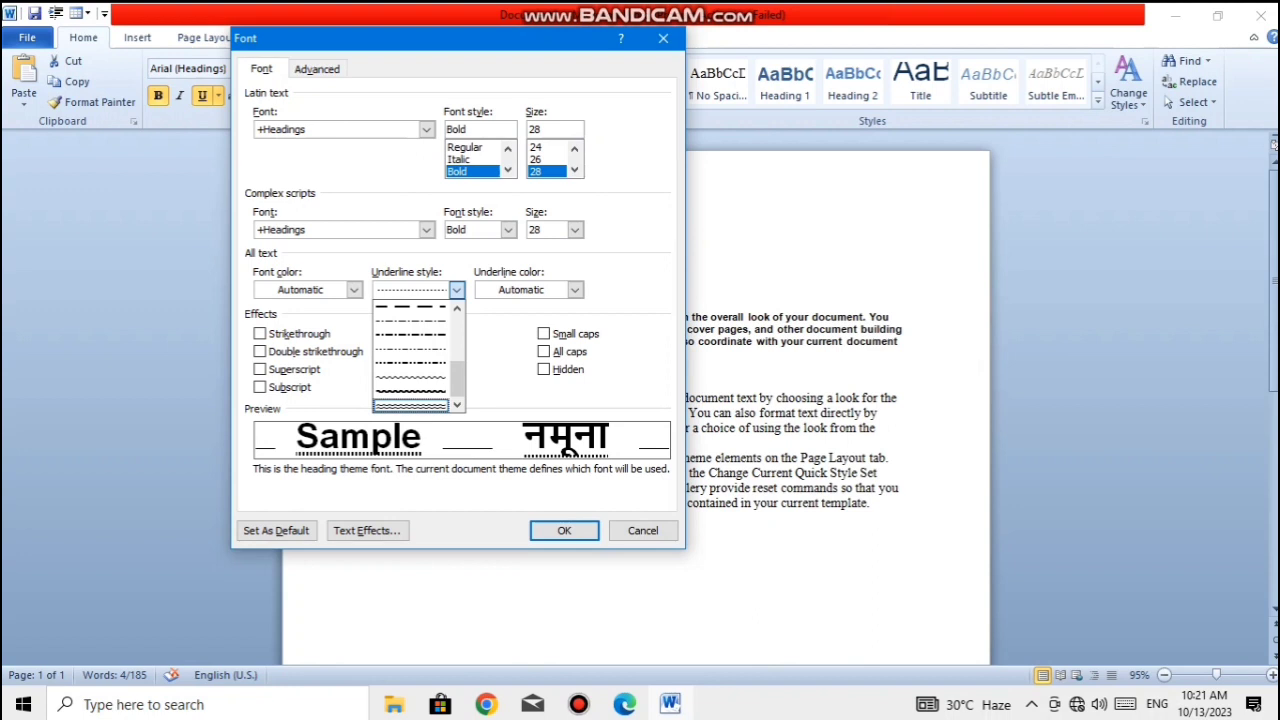
pyautogui.click(410, 405)
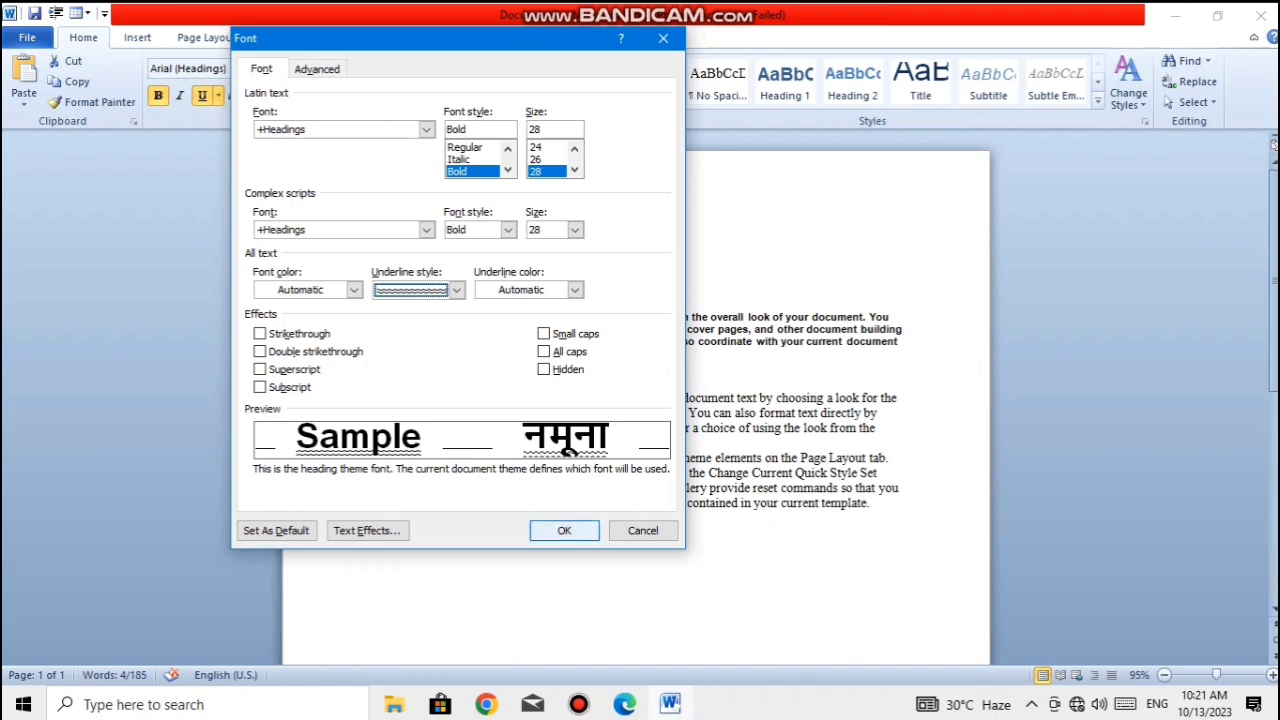
pyautogui.press('Return')
pyautogui.click(438, 317)
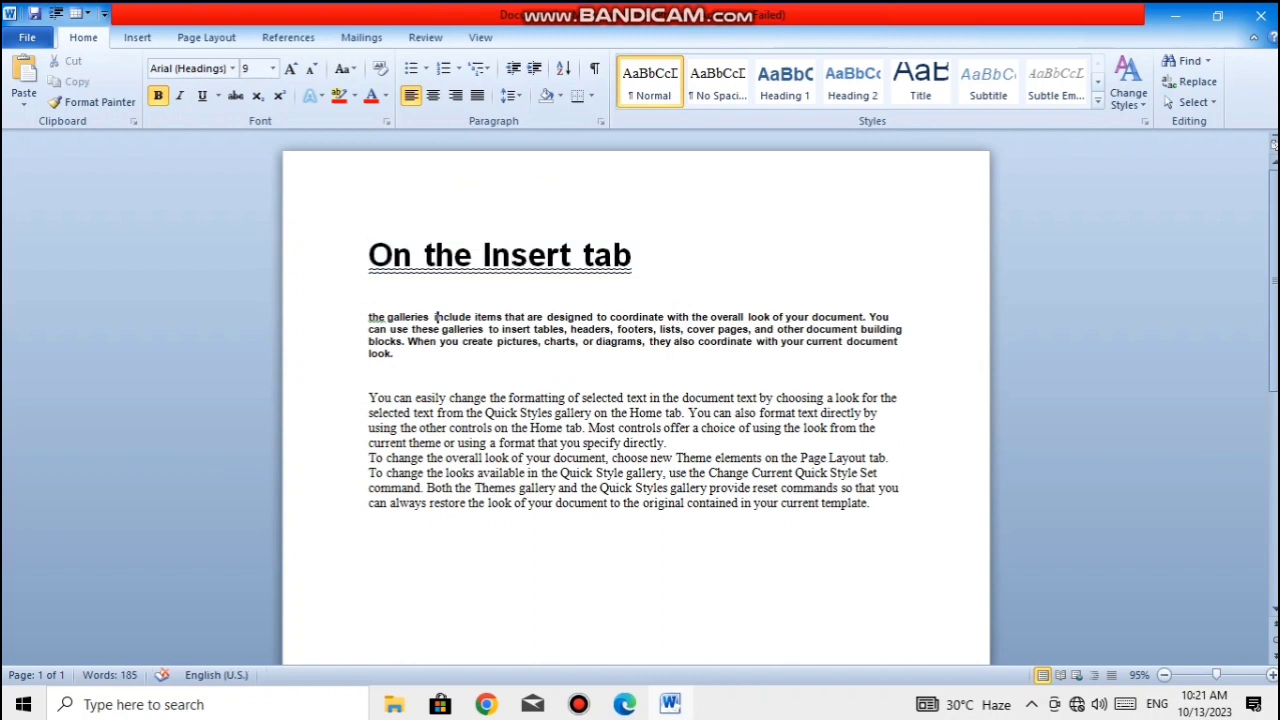
# - Set the underline color of the "On the Insert tab" line to the standard red
pyautogui.tripleClick(634, 256)
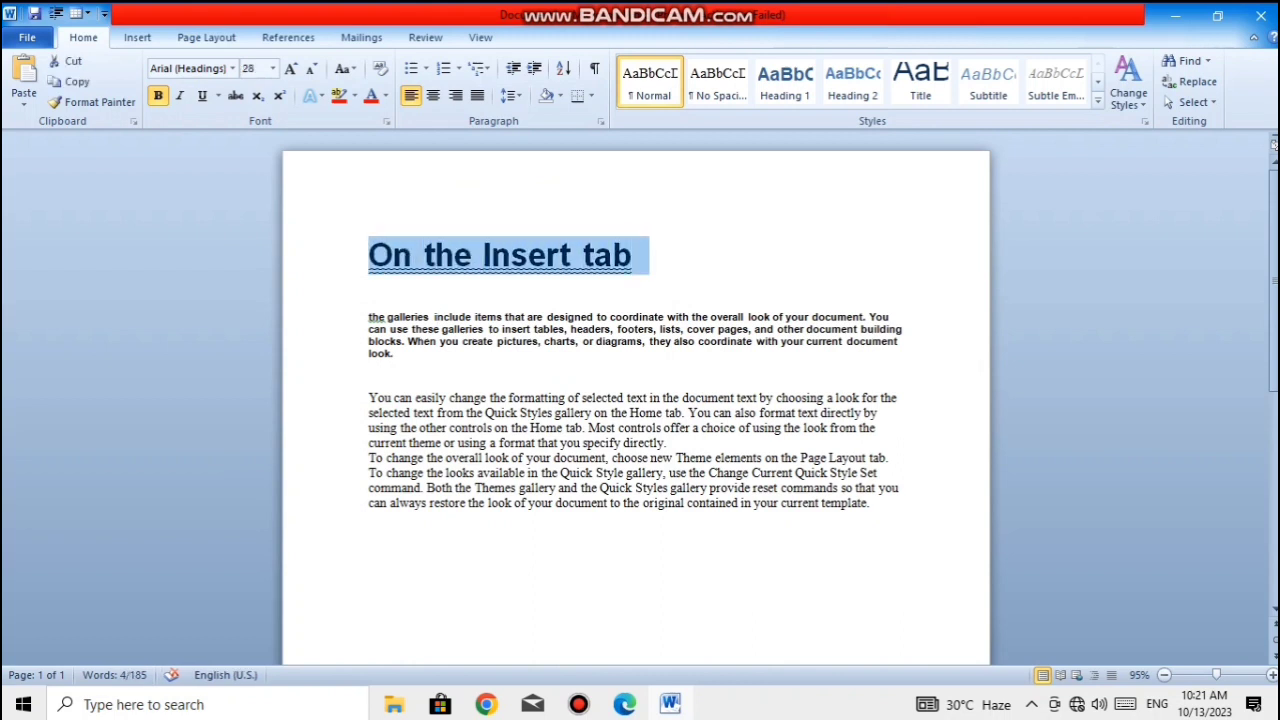
pyautogui.click(218, 96)
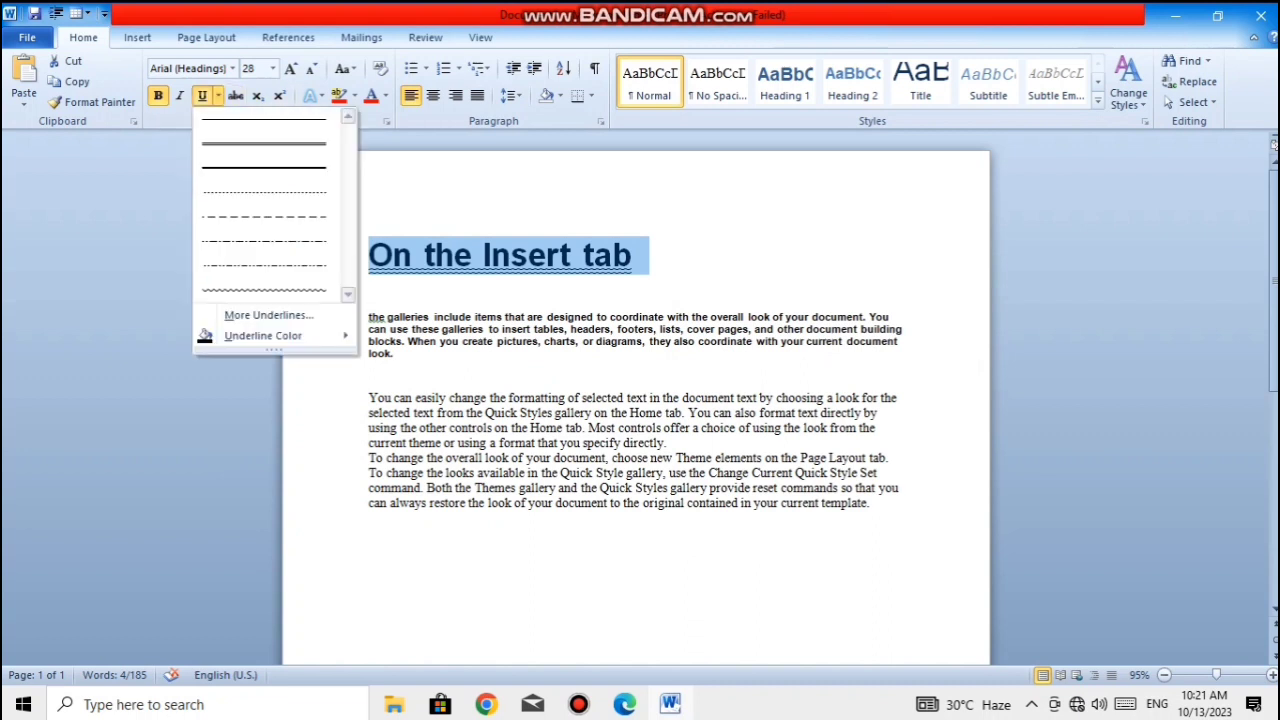
pyautogui.moveTo(263, 336)
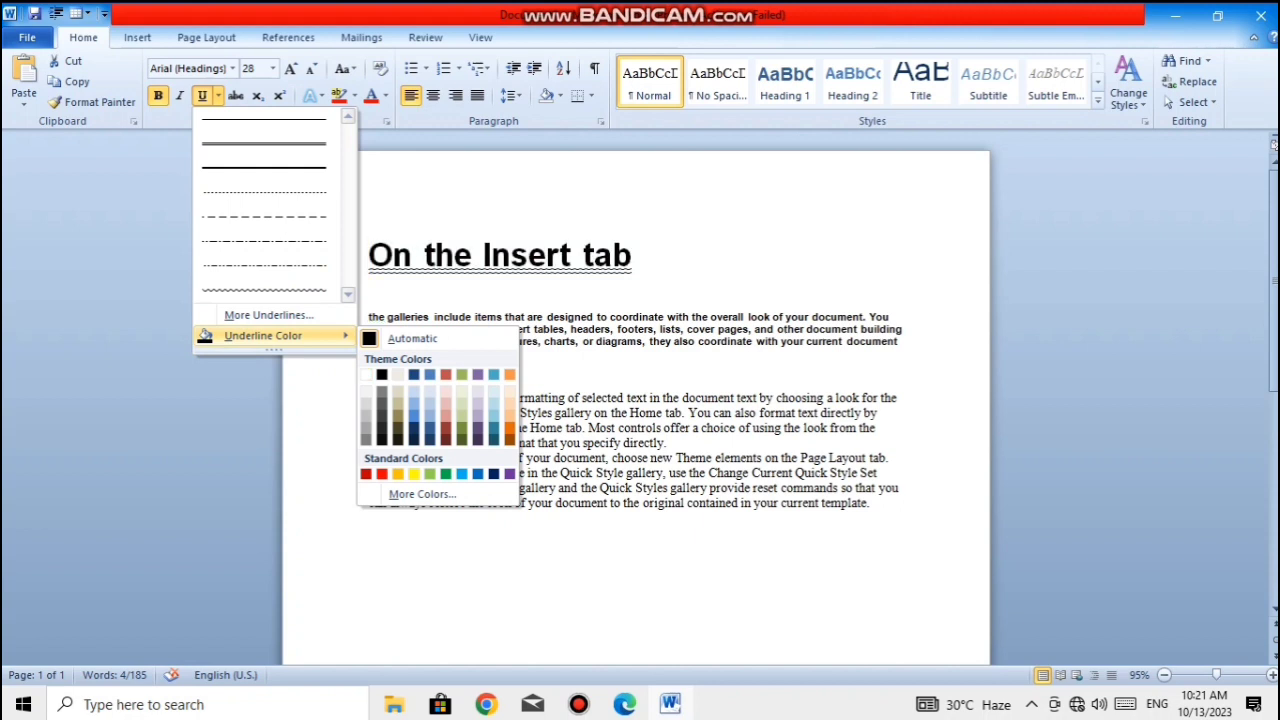
pyautogui.click(381, 474)
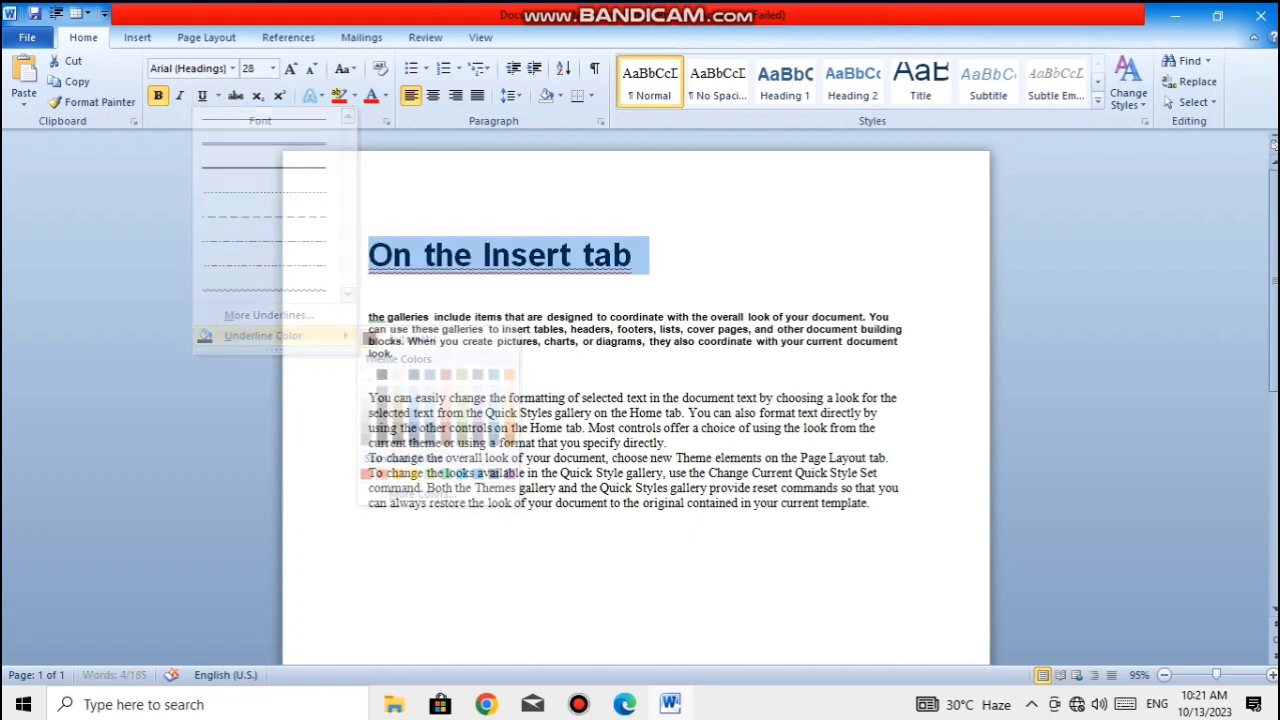
pyautogui.click(394, 353)
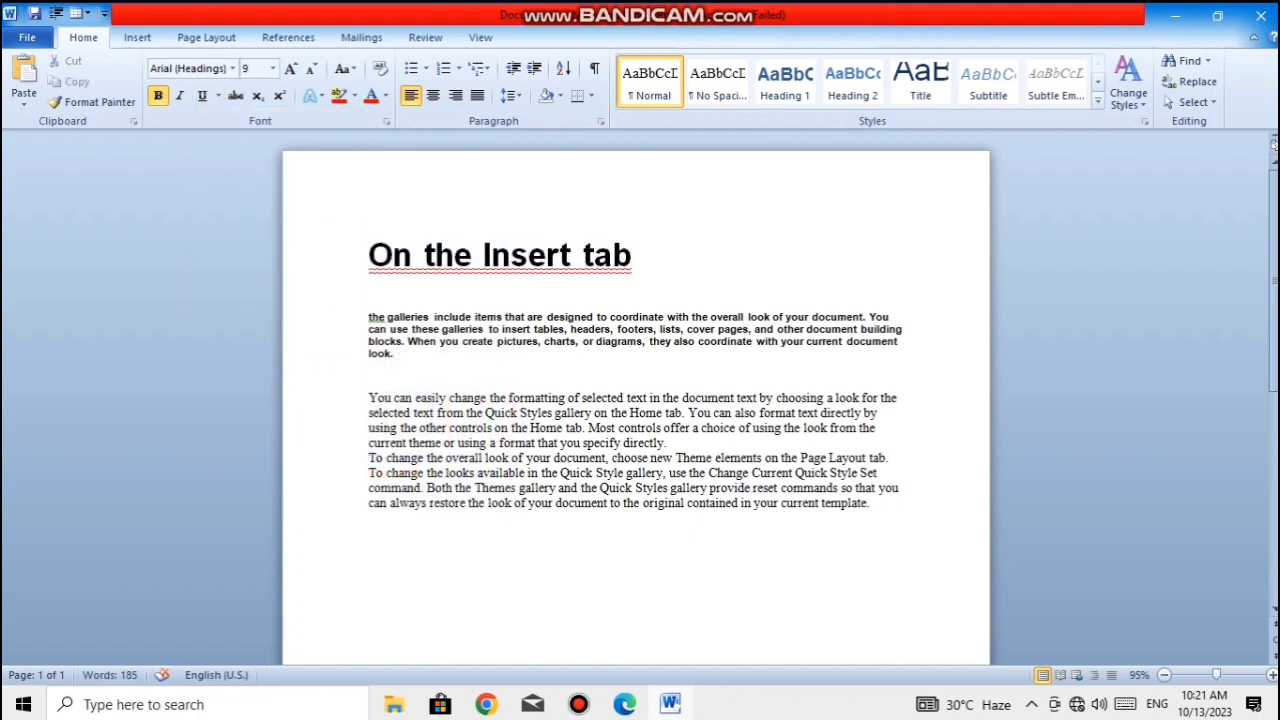
# - Change the underline color of the "On the Insert tab" line to dark blue from the extended standard color palette
pyautogui.moveTo(632, 256); pyautogui.dragTo(368, 256)
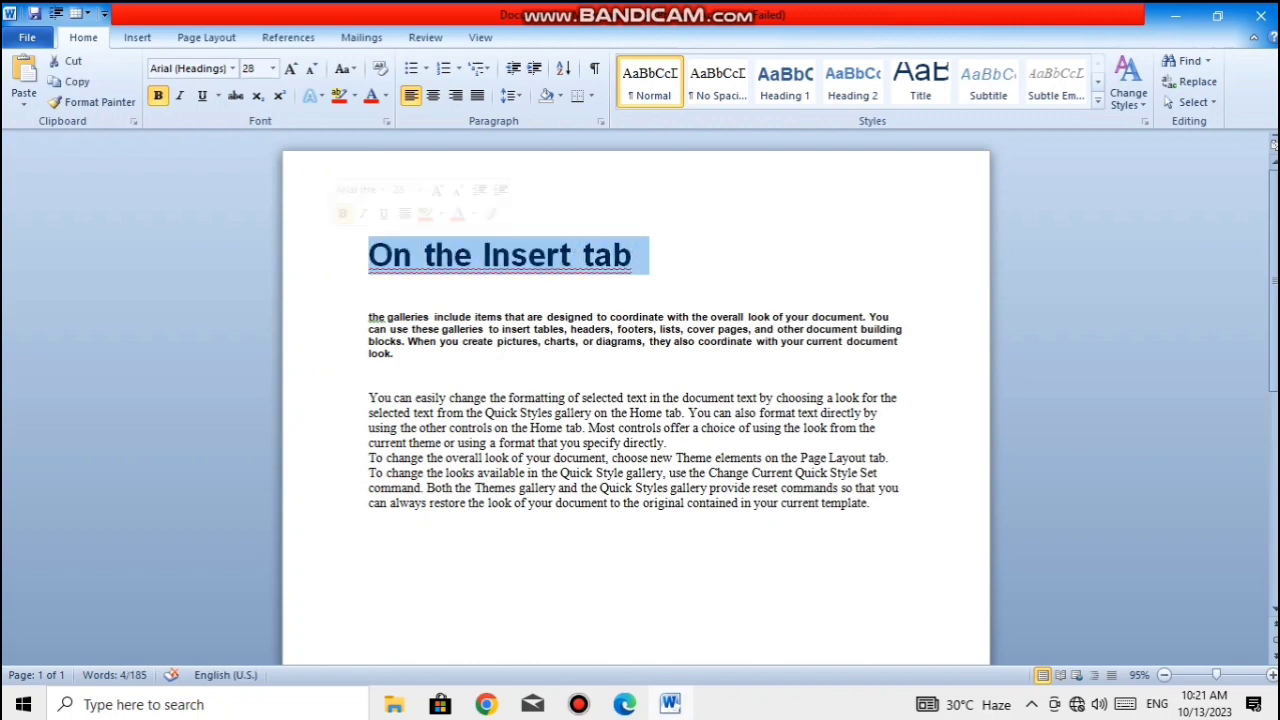
pyautogui.click(218, 95)
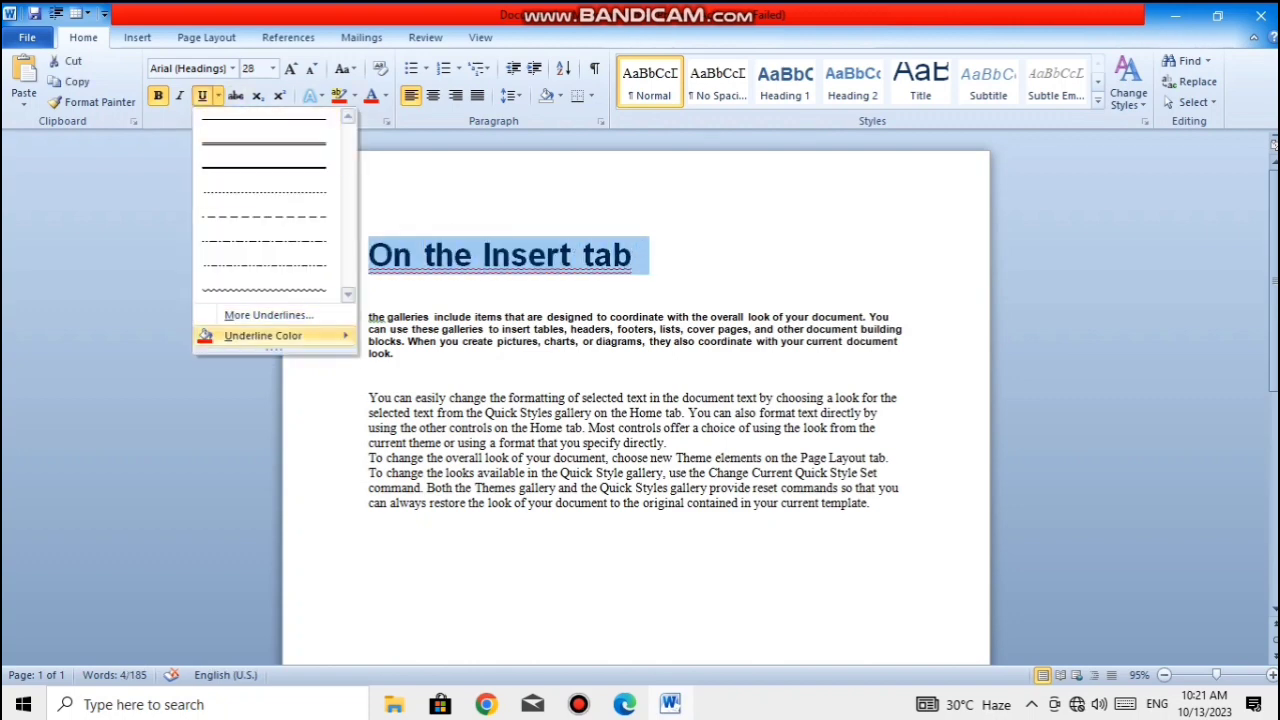
pyautogui.click(422, 494)
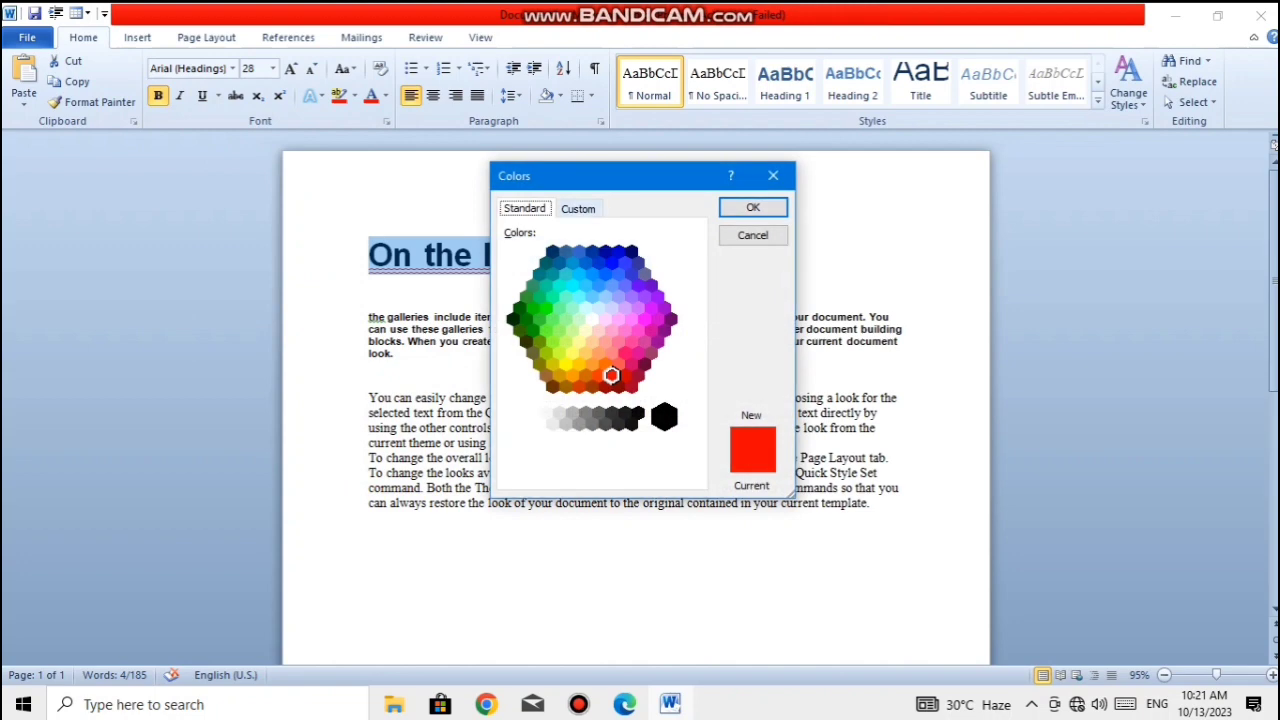
pyautogui.click(578, 209)
pyautogui.click(525, 209)
pyautogui.click(605, 251)
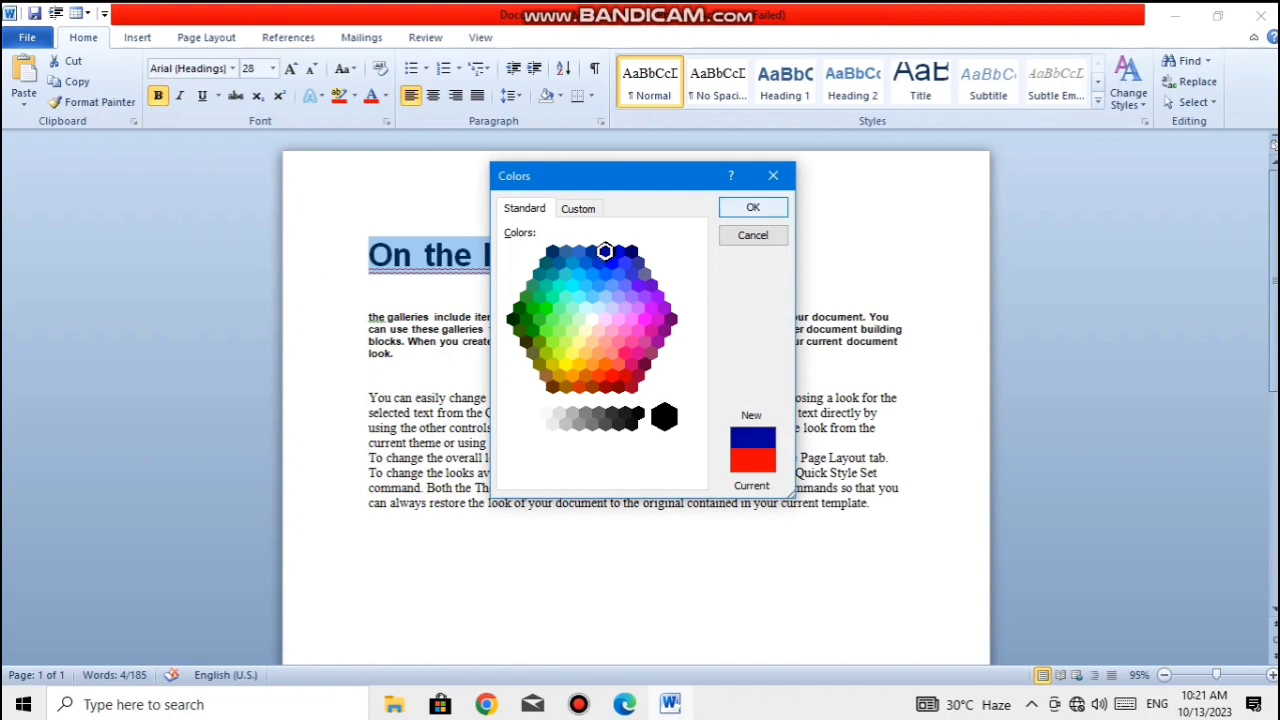
pyautogui.click(753, 207)
# - Remove the underline from the "On the Insert tab" line
pyautogui.click(634, 255)
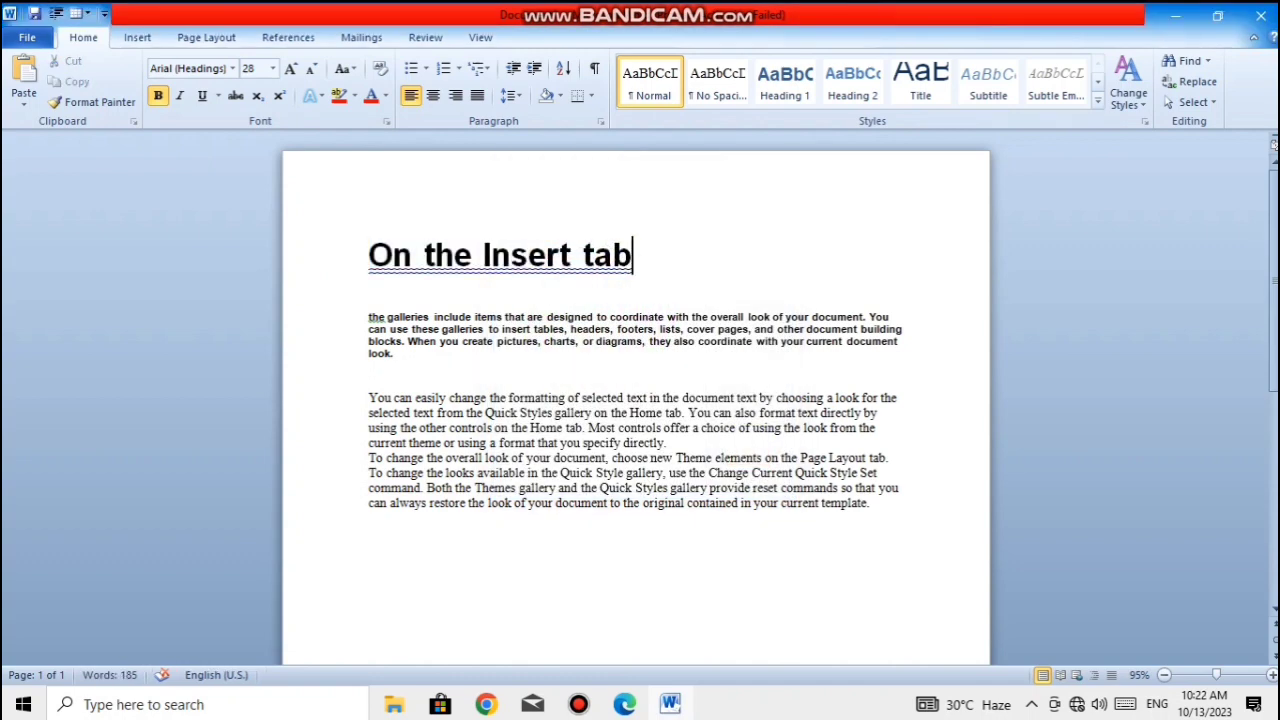
pyautogui.hotkey('ctrl', 'shift', 'Left')
pyautogui.hotkey('ctrl', 'shift', 'Left')
pyautogui.hotkey('ctrl', 'shift', 'Left')
pyautogui.hotkey('ctrl', 'shift', 'Left')
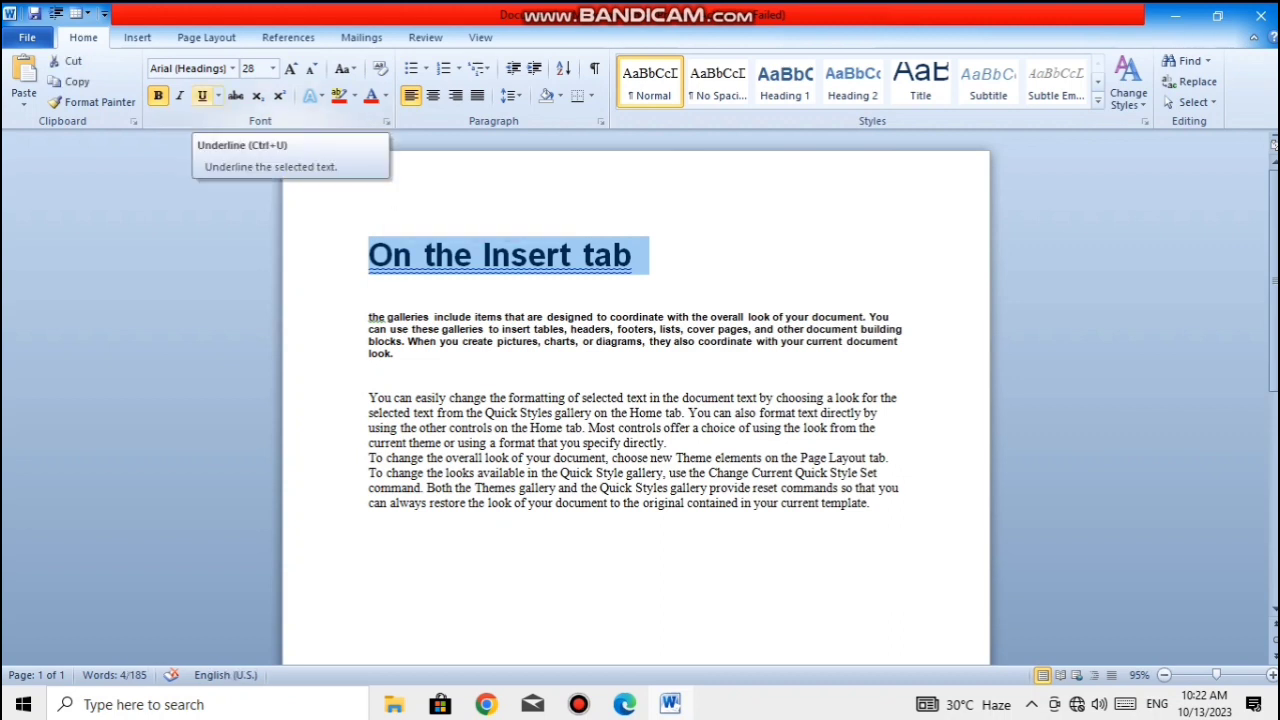
pyautogui.click(202, 96)
pyautogui.click(202, 96)
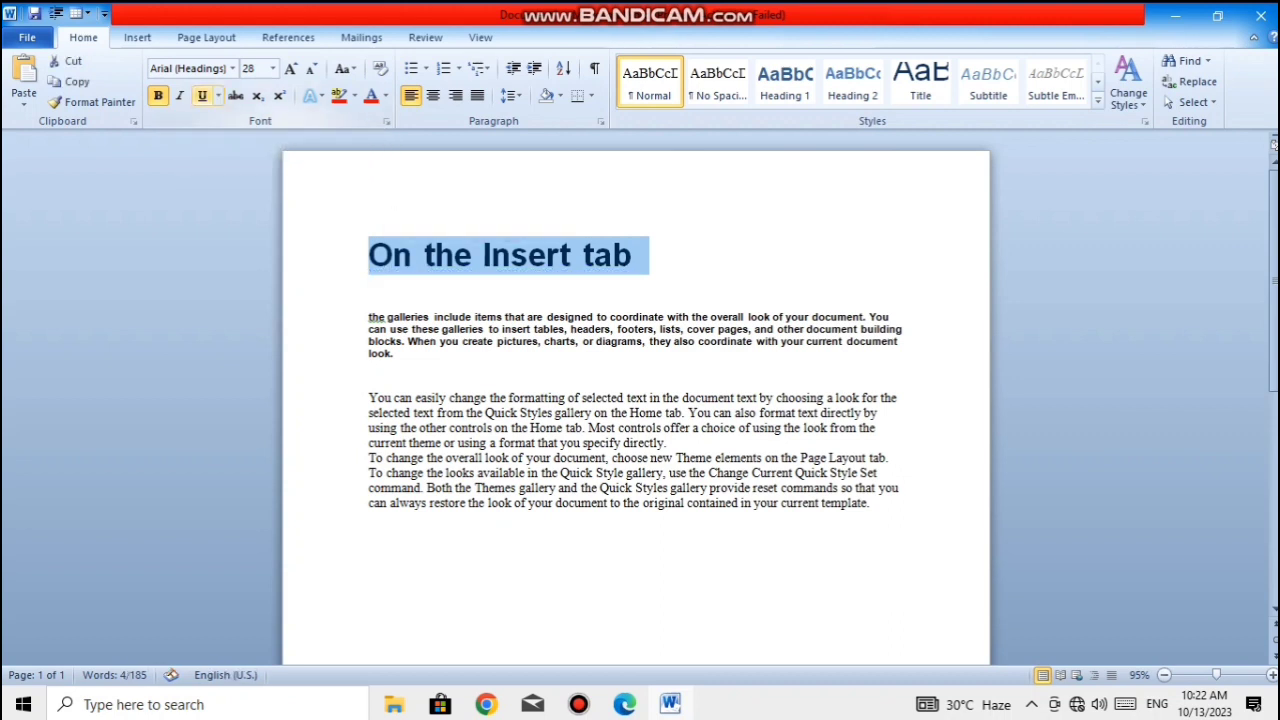
pyautogui.click(370, 305)
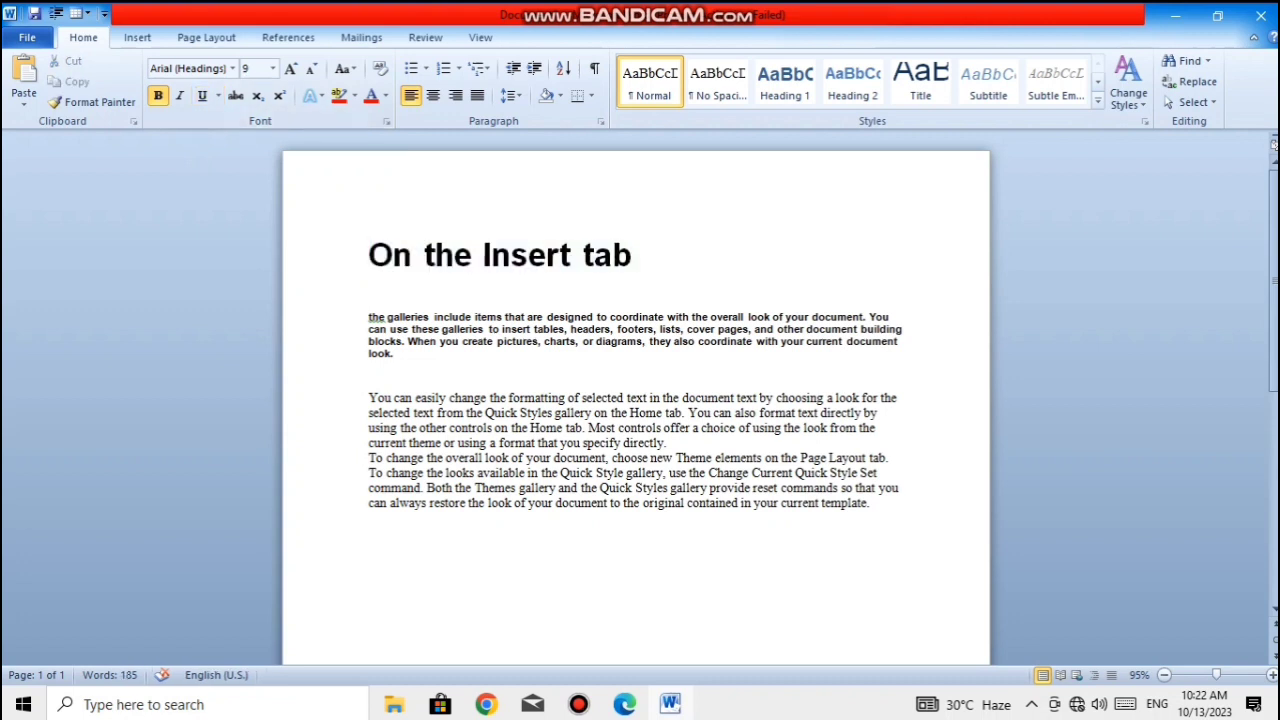
# - Remove bold formatting from the "On the Insert tab" line
pyautogui.moveTo(640, 255); pyautogui.dragTo(368, 255)
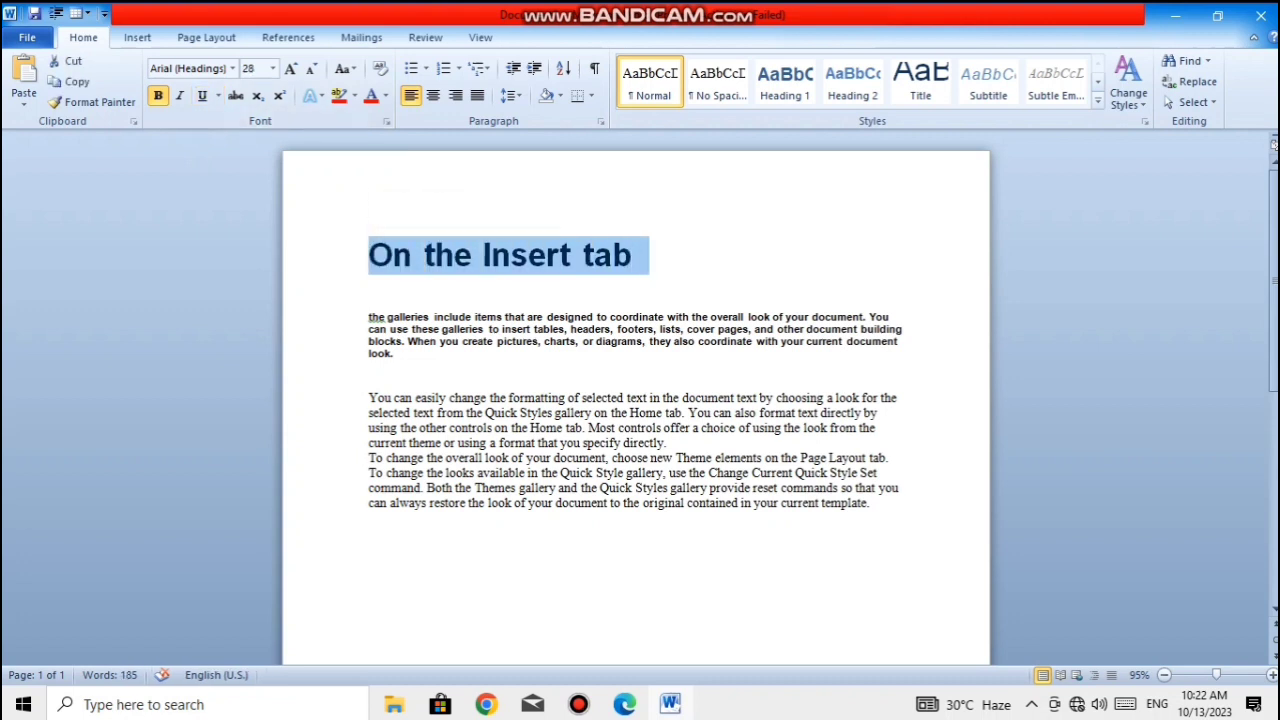
pyautogui.click(158, 96)
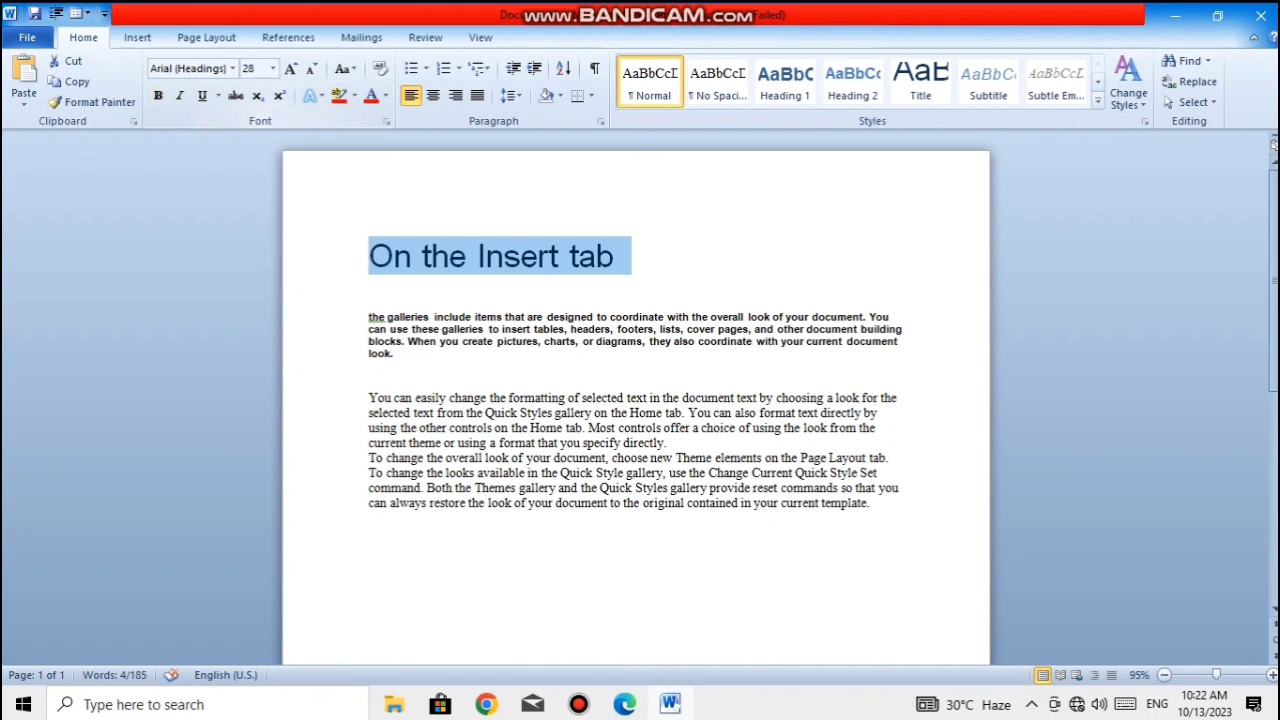
pyautogui.click(369, 383)
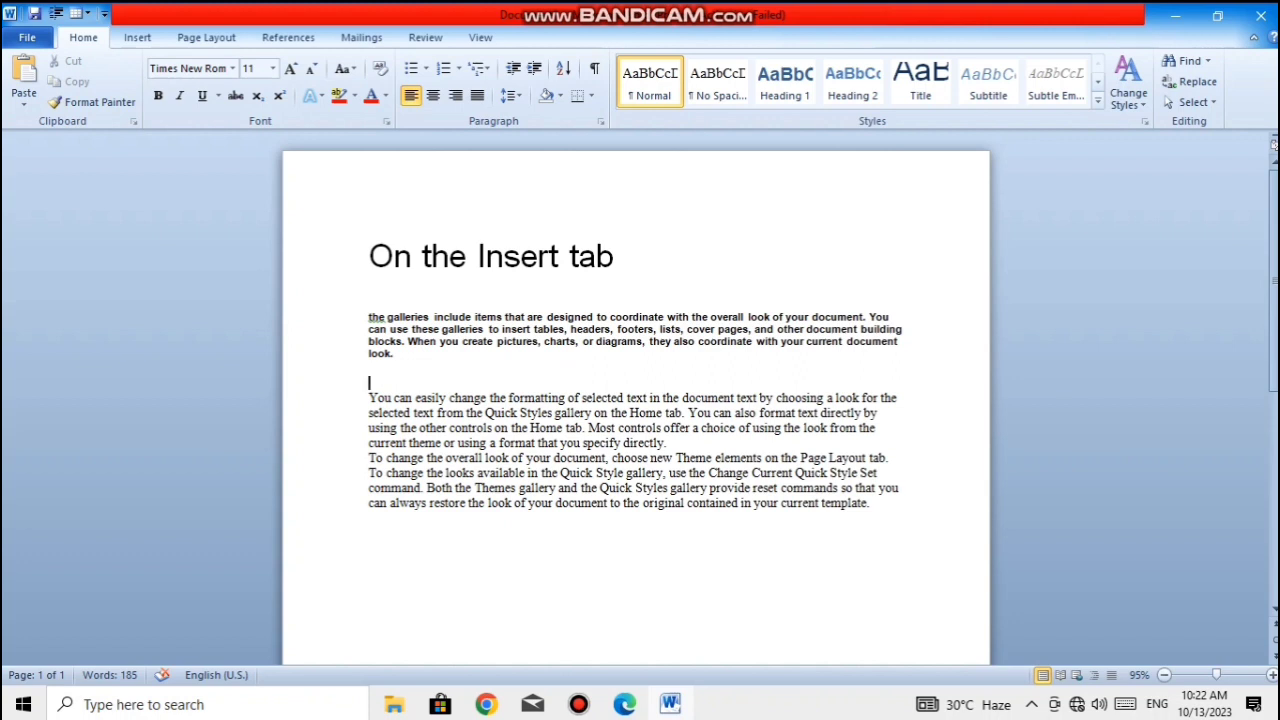
pyautogui.moveTo(616, 257); pyautogui.dragTo(372, 257)
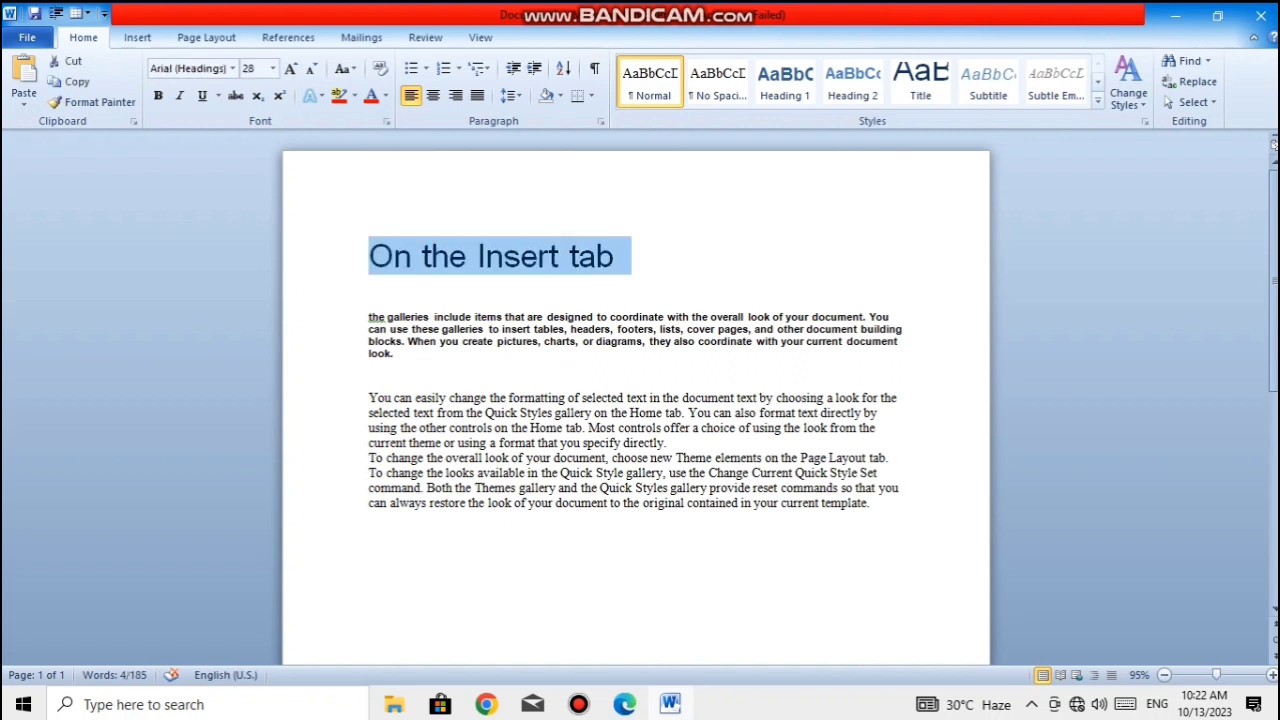
pyautogui.click(488, 329)
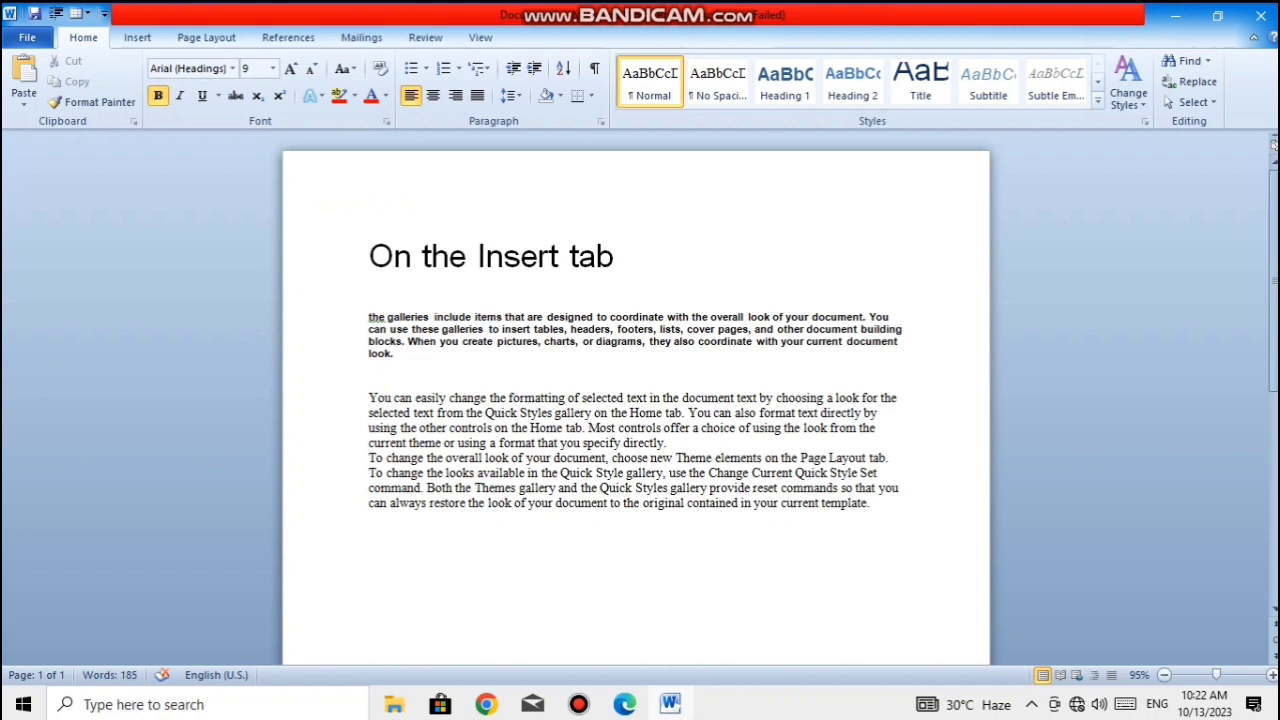
# - Try strikethrough on the word "Insert" in the first line and undo it
pyautogui.moveTo(570, 256); pyautogui.dragTo(477, 256)
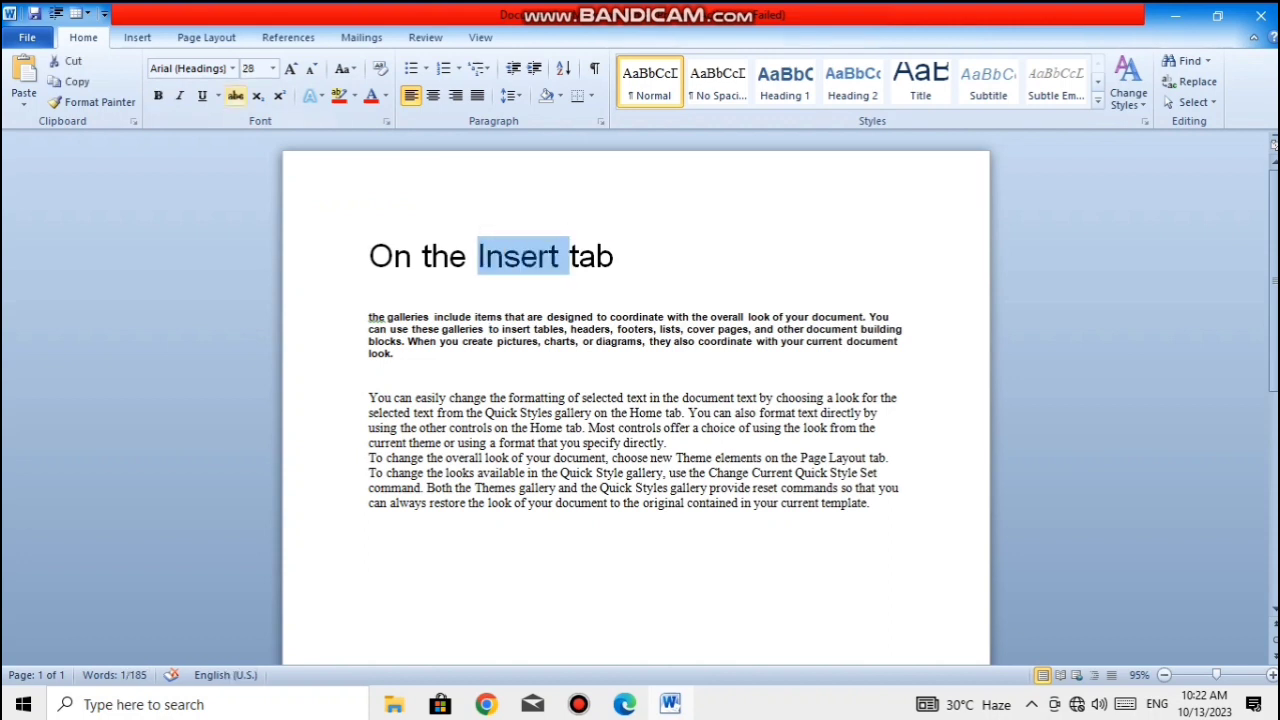
pyautogui.click(236, 95)
pyautogui.click(618, 341)
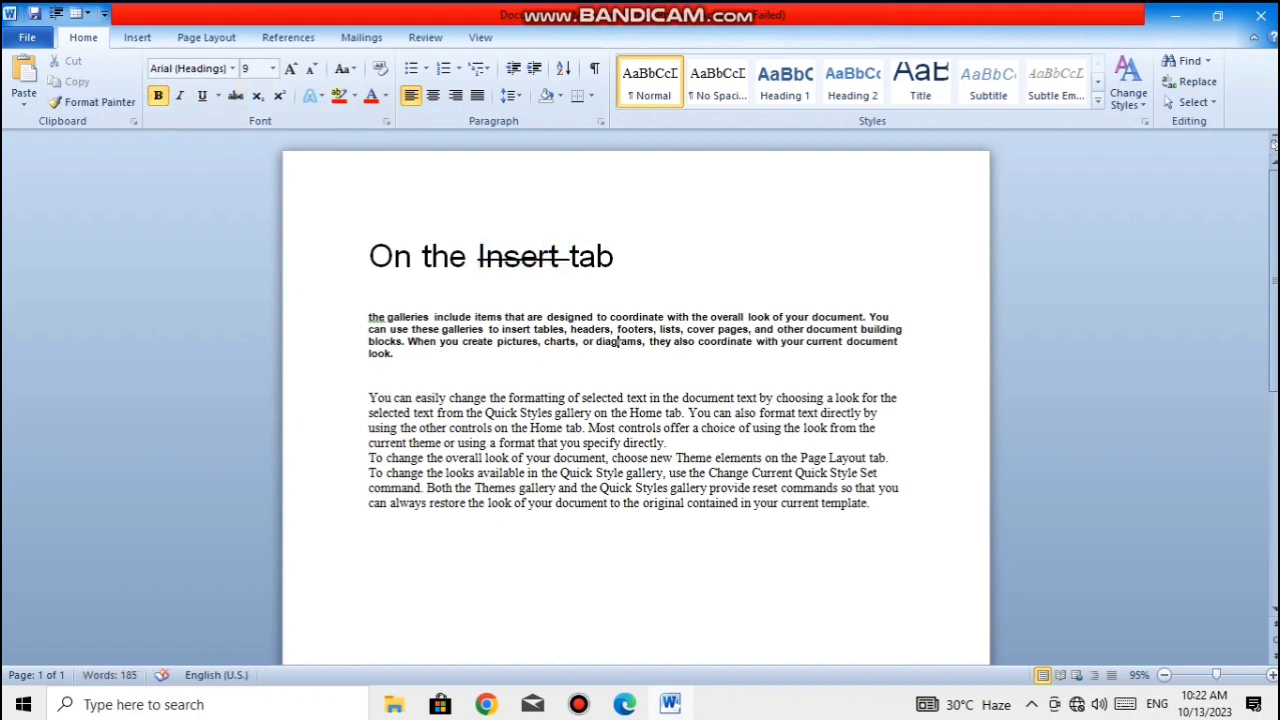
pyautogui.hotkey('ctrl', 'z')
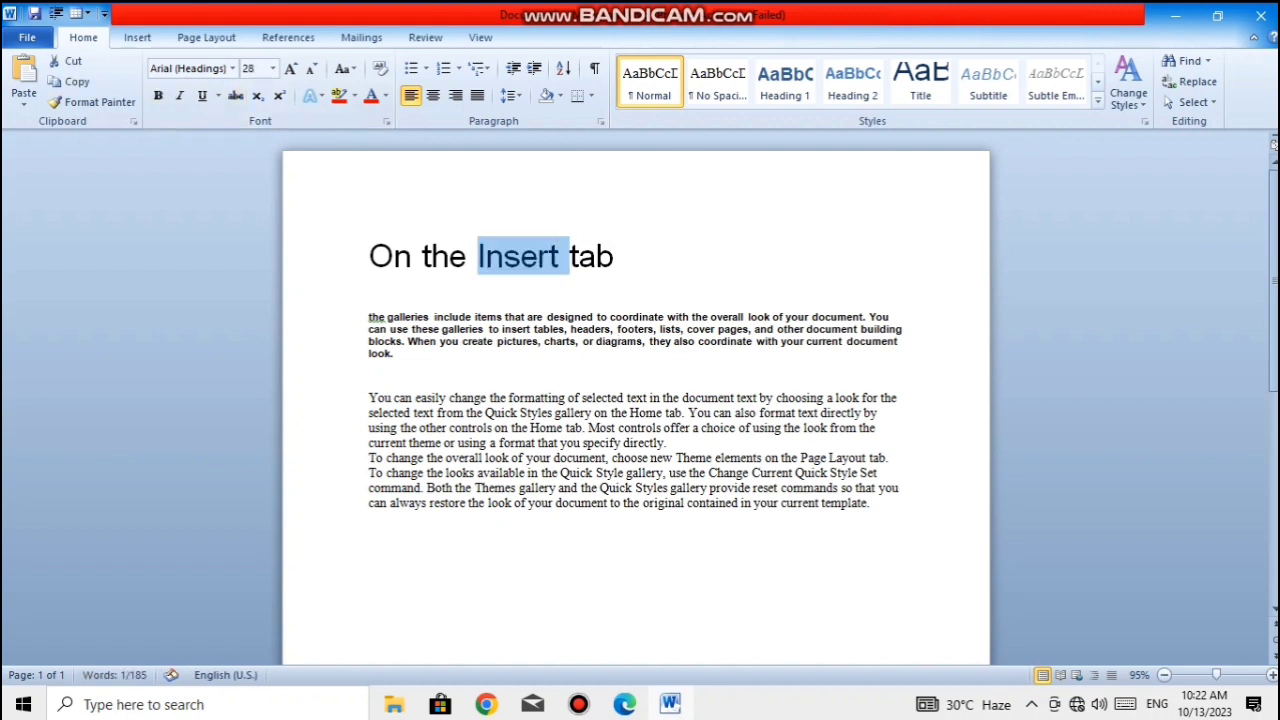
# - Add the word "WACH" at the end of the "On the Insert tab" line
pyautogui.click(616, 257)
pyautogui.write('WAT')
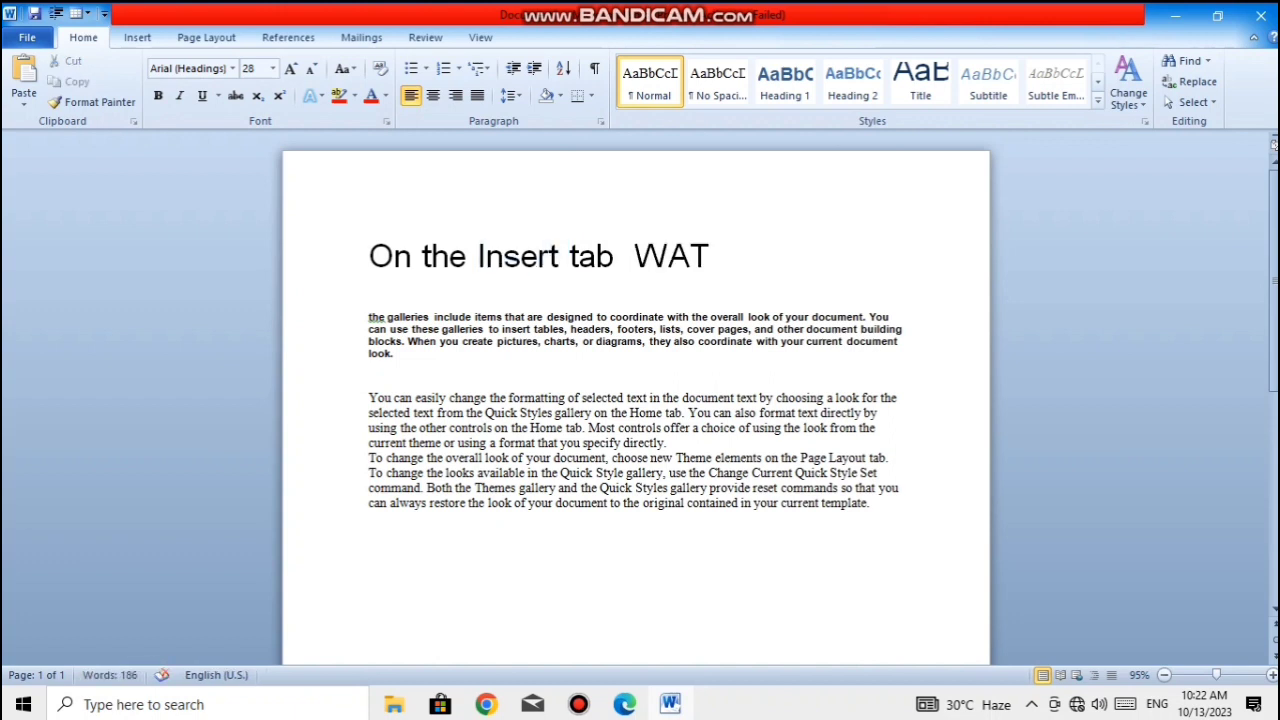
pyautogui.press('BackSpace')
pyautogui.write('CH')
# - Apply strikethrough to the word "WACH" in the first line
pyautogui.hotkey('shift', 'Left')
pyautogui.hotkey('shift', 'Left')
pyautogui.hotkey('shift', 'Left')
pyautogui.hotkey('shift', 'Left')
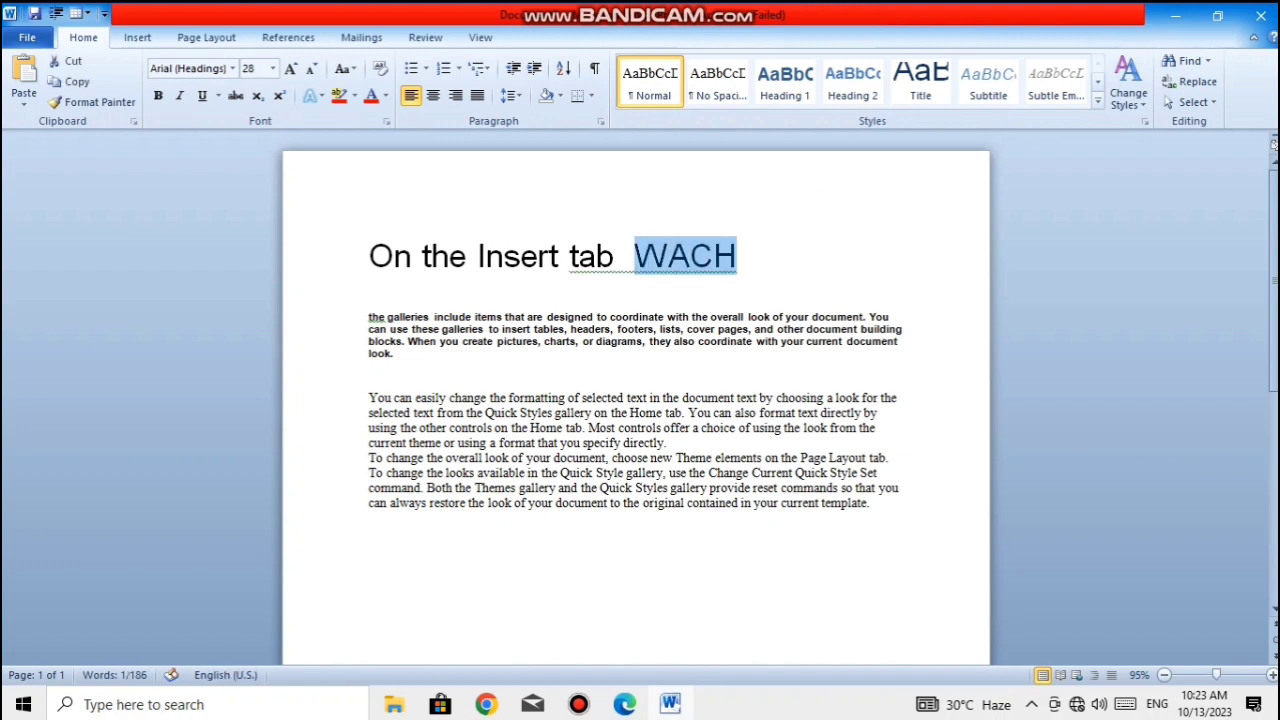
pyautogui.click(235, 95)
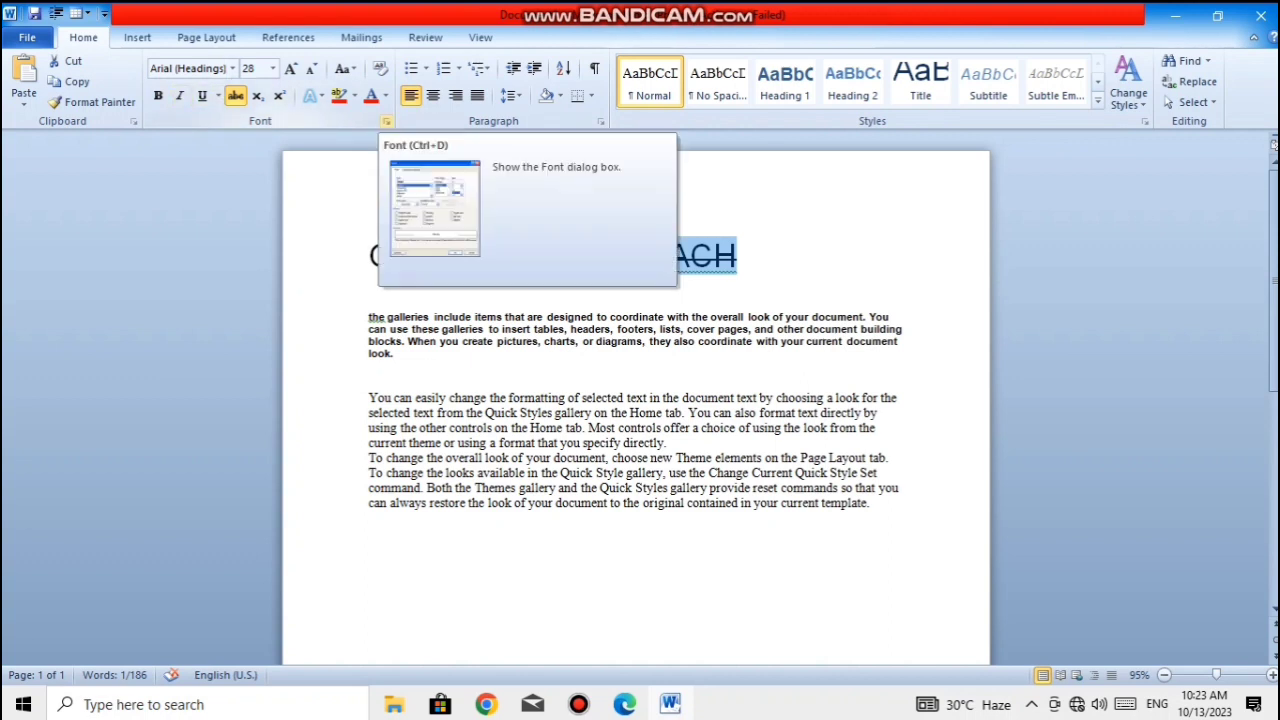
# - Change the formatting of "WACH" to double strikethrough in the Font dialog
pyautogui.click(386, 121)
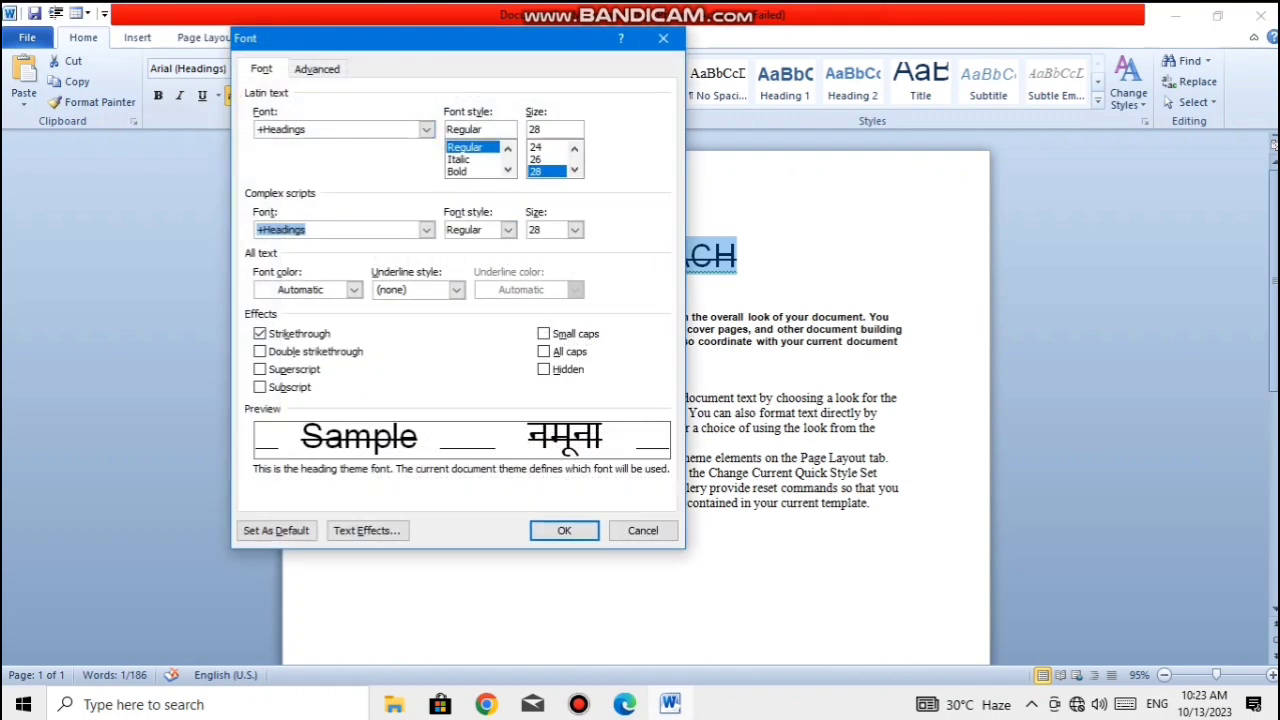
pyautogui.click(280, 352)
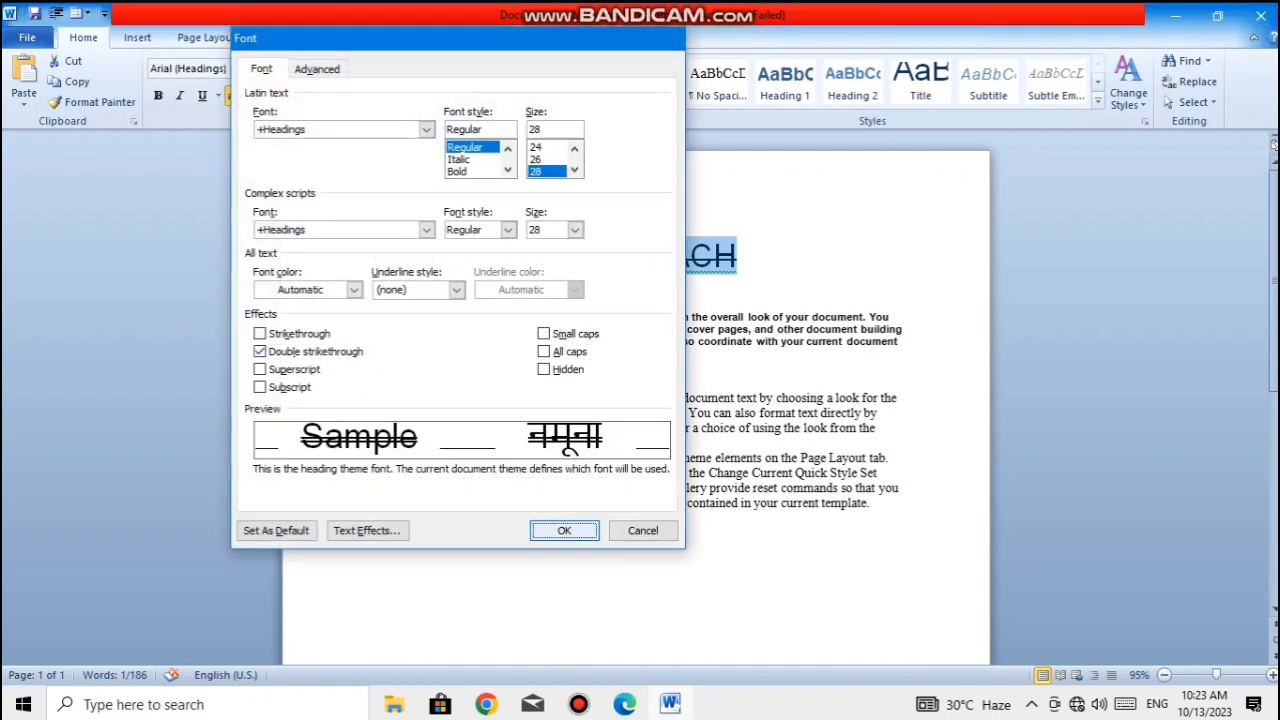
pyautogui.click(564, 531)
pyautogui.click(370, 384)
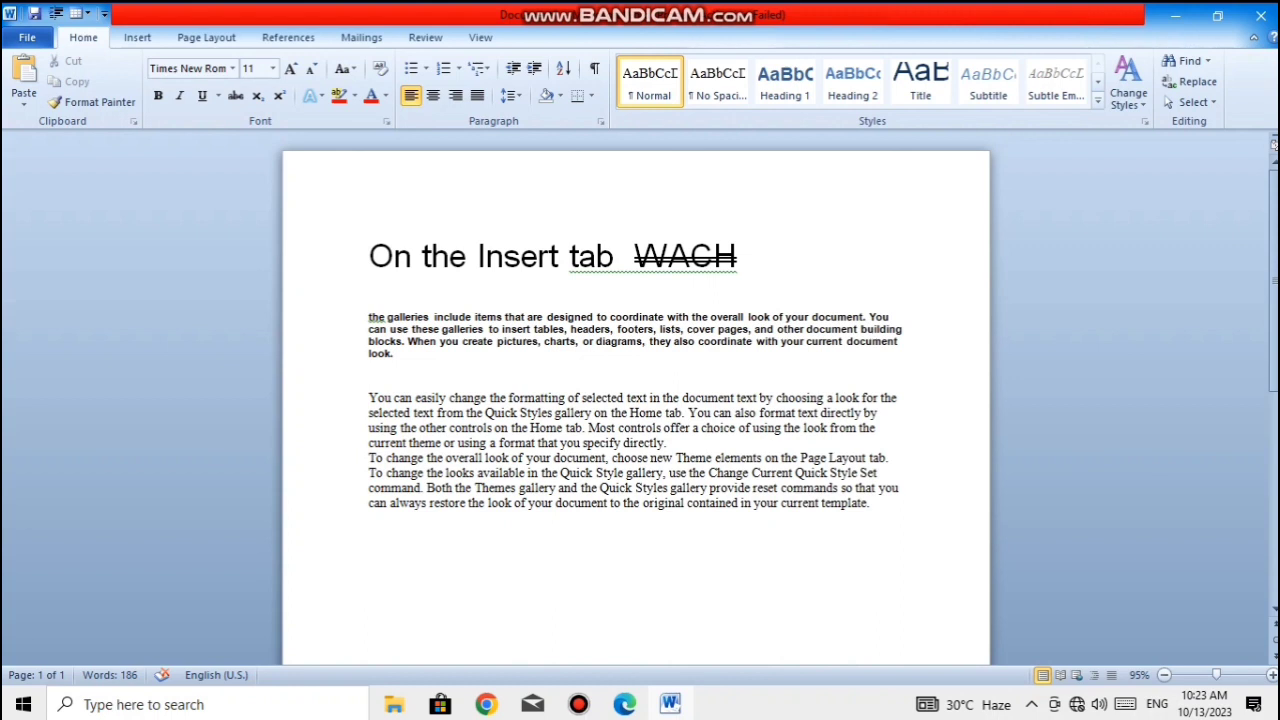
# - Undo the recent edits and clear all the sample text from the page
pyautogui.hotkey('ctrl', 'z')
pyautogui.hotkey('ctrl', 'z')
pyautogui.hotkey('ctrl', 'z')
pyautogui.hotkey('ctrl', 'z')
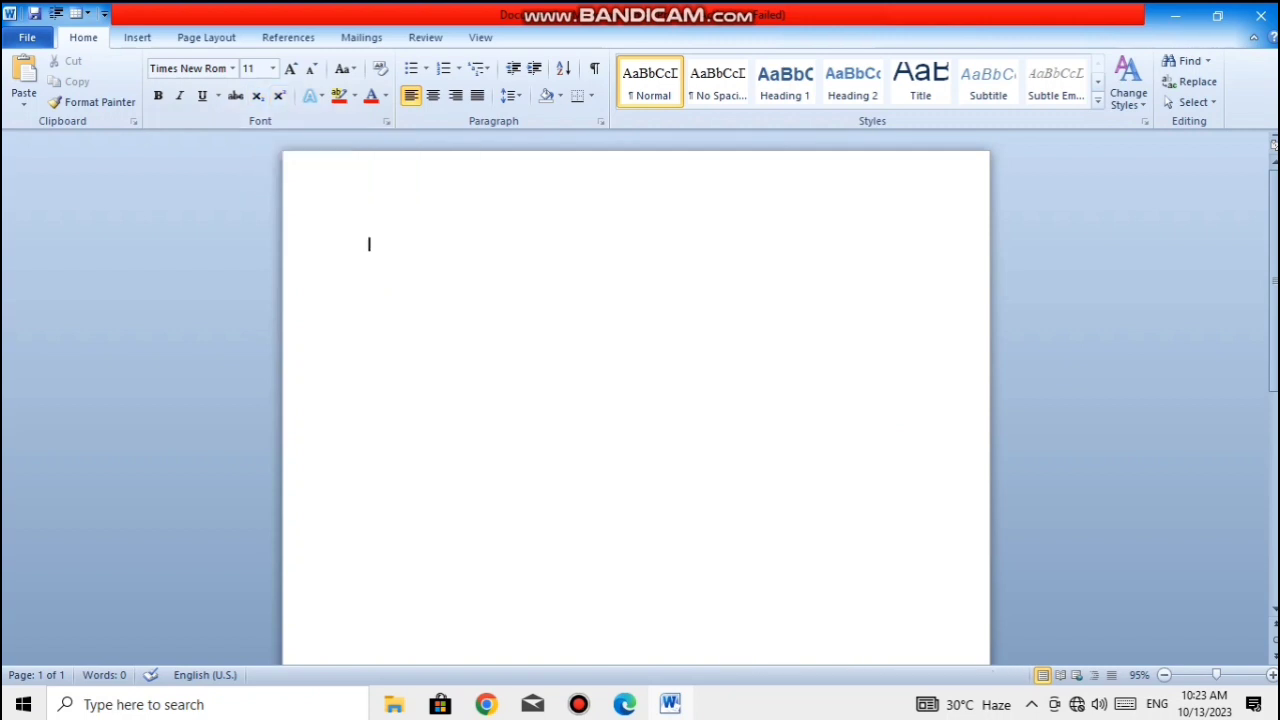
# - Enter the formula "H2O" on the first line of the blank page
pyautogui.write('HO')
pyautogui.press('BackSpace')
pyautogui.write('2O')
# - Format the 2 in the formula "H2O" as subscript
pyautogui.press('Left')
pyautogui.hotkey('shift', 'Left')
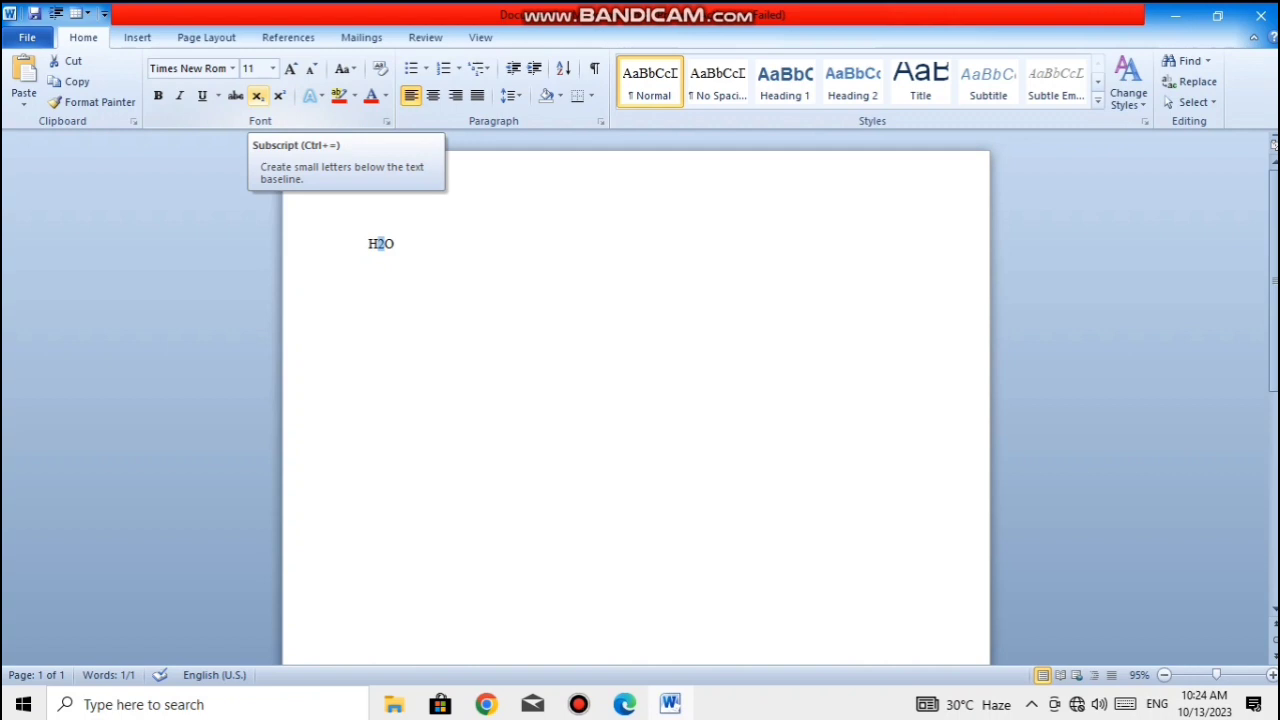
pyautogui.click(257, 95)
# - Set the font size of the whole "H2O" formula to 72
pyautogui.click(396, 244)
pyautogui.moveTo(396, 244); pyautogui.dragTo(368, 244)
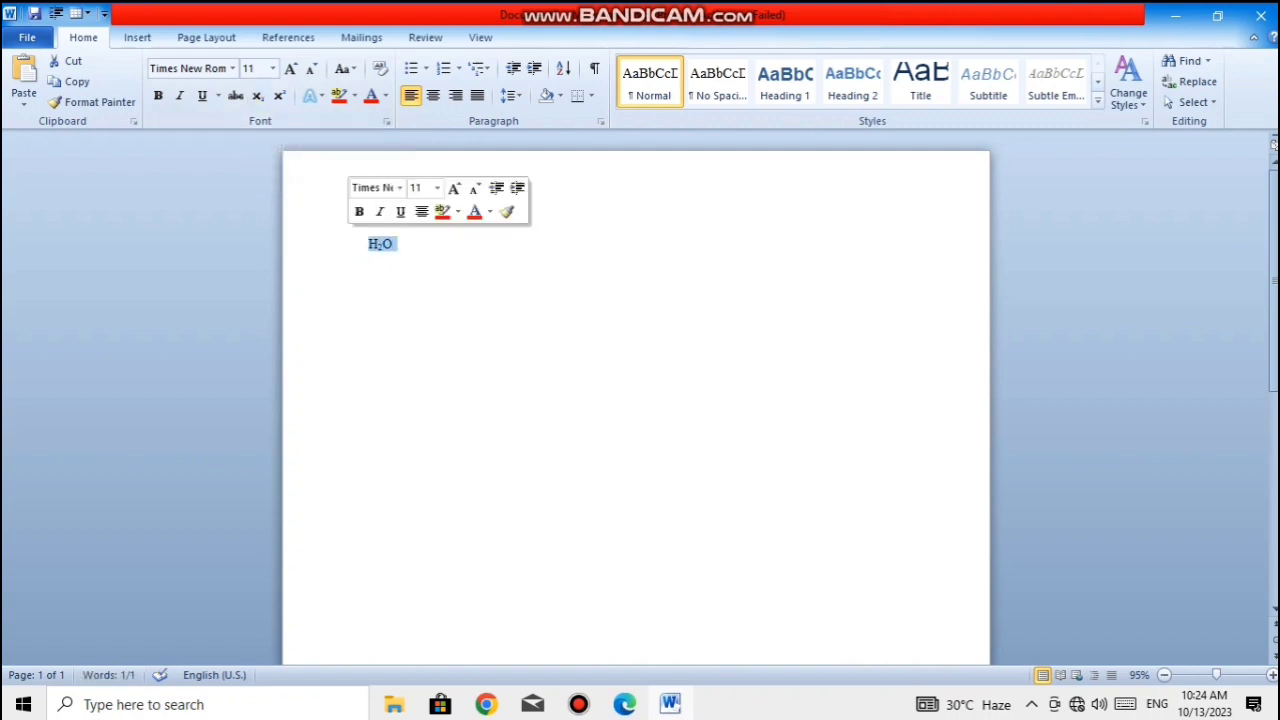
pyautogui.click(272, 68)
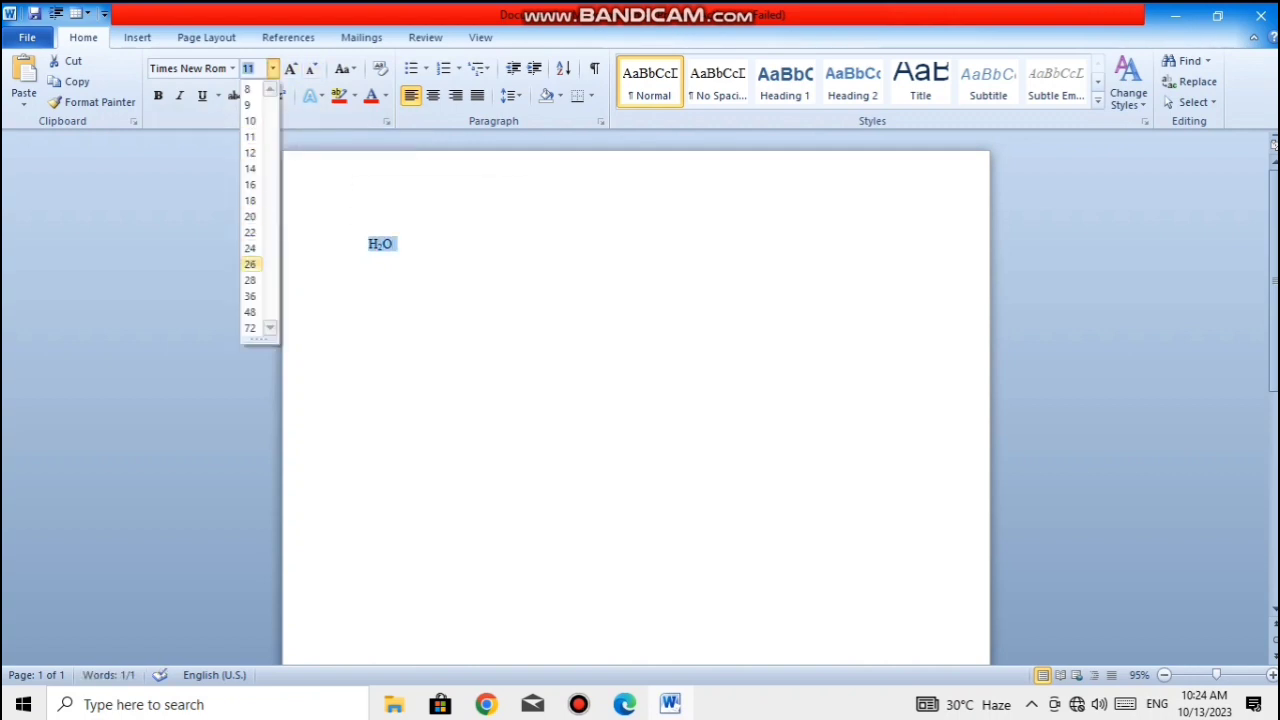
pyautogui.click(250, 328)
pyautogui.click(524, 288)
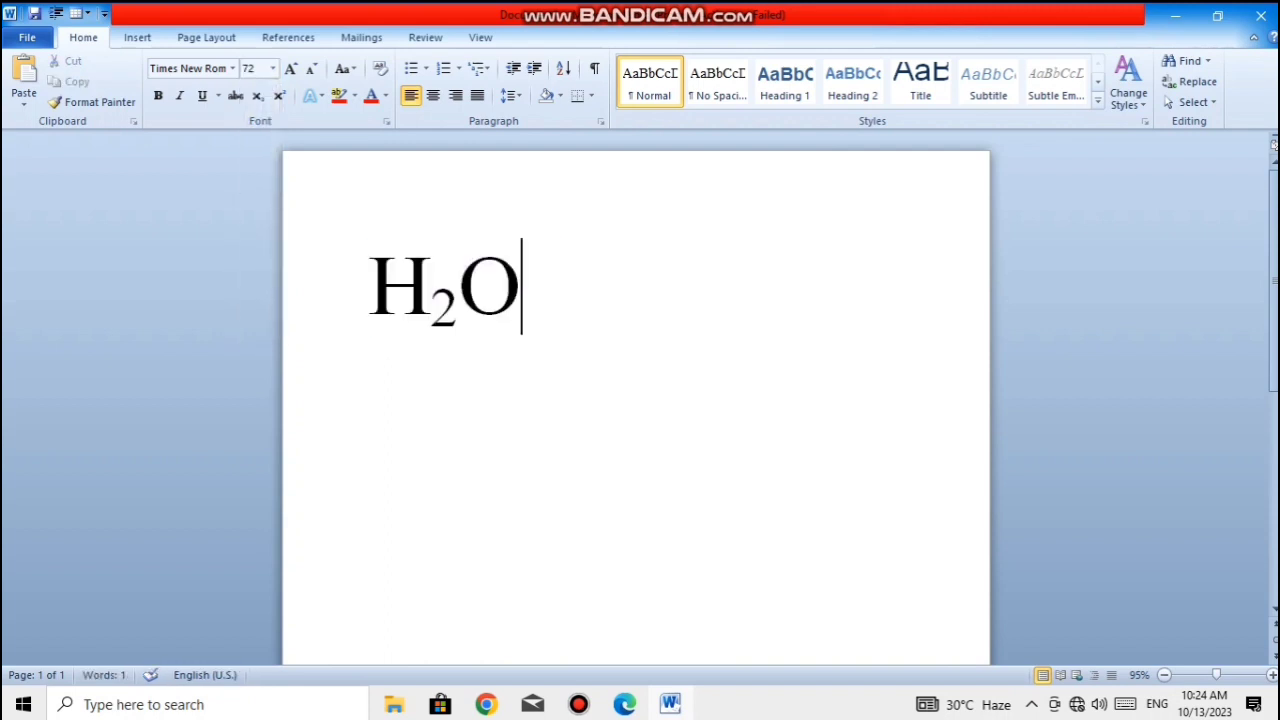
# - Enter "CO2" on a new line below the water formula and format its 2 as subscript
pyautogui.press('Return')
pyautogui.write('CO2')
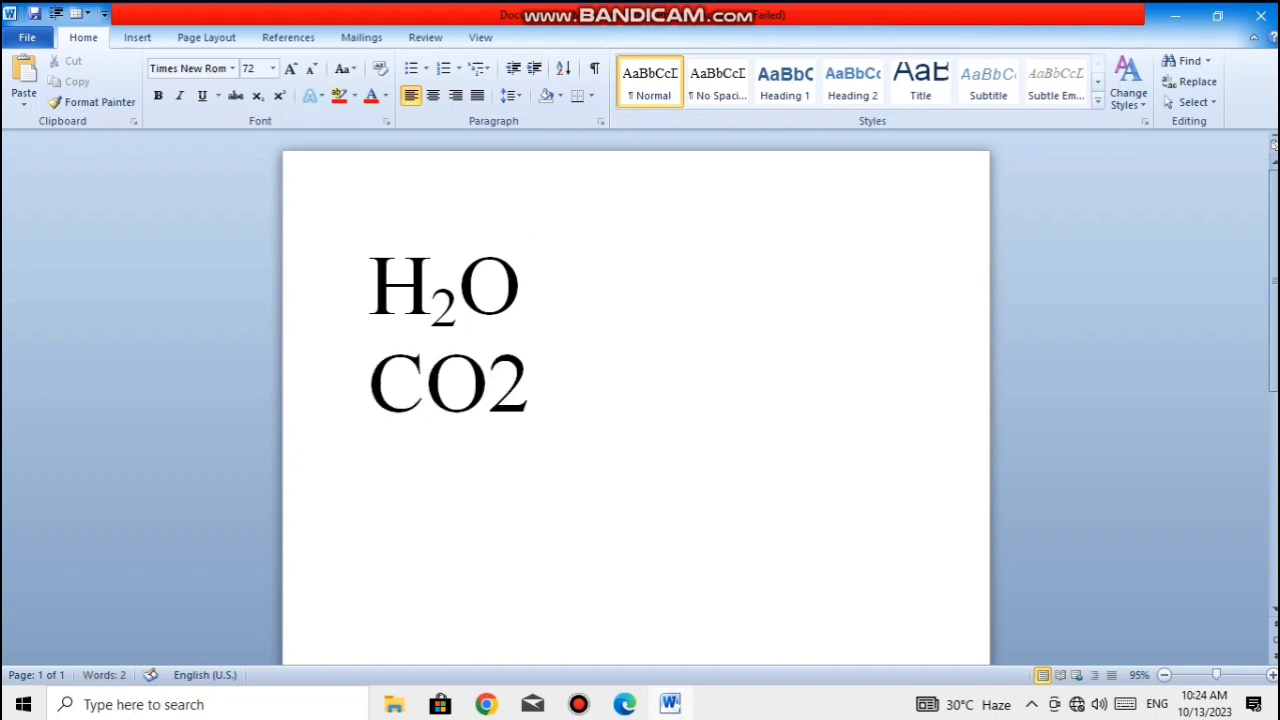
pyautogui.hotkey('shift', 'Left')
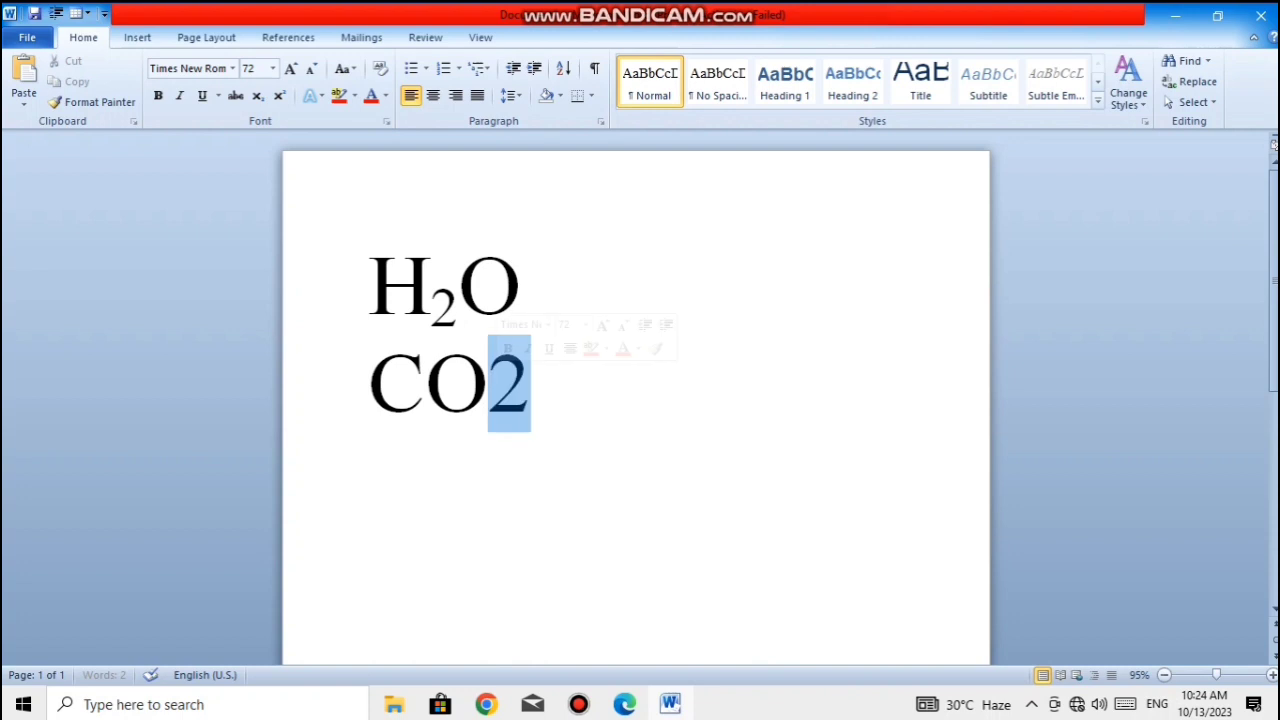
pyautogui.hotkey('ctrl', '=')
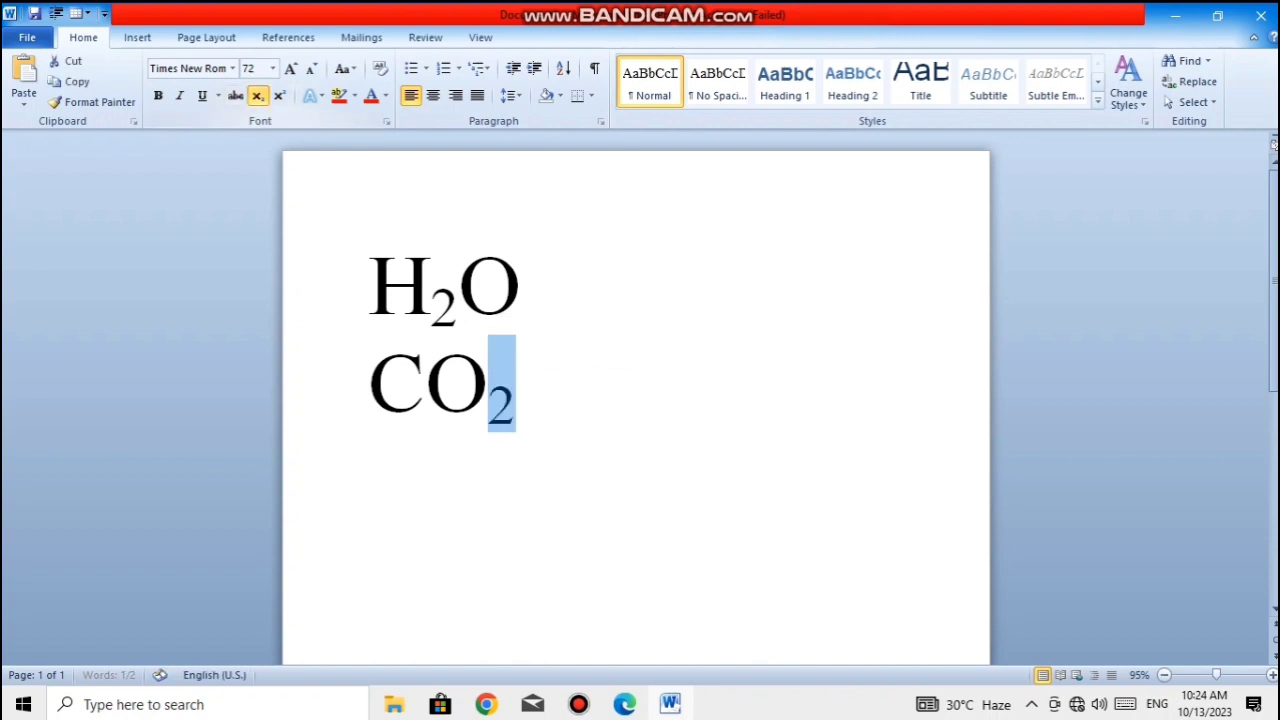
pyautogui.press('Right')
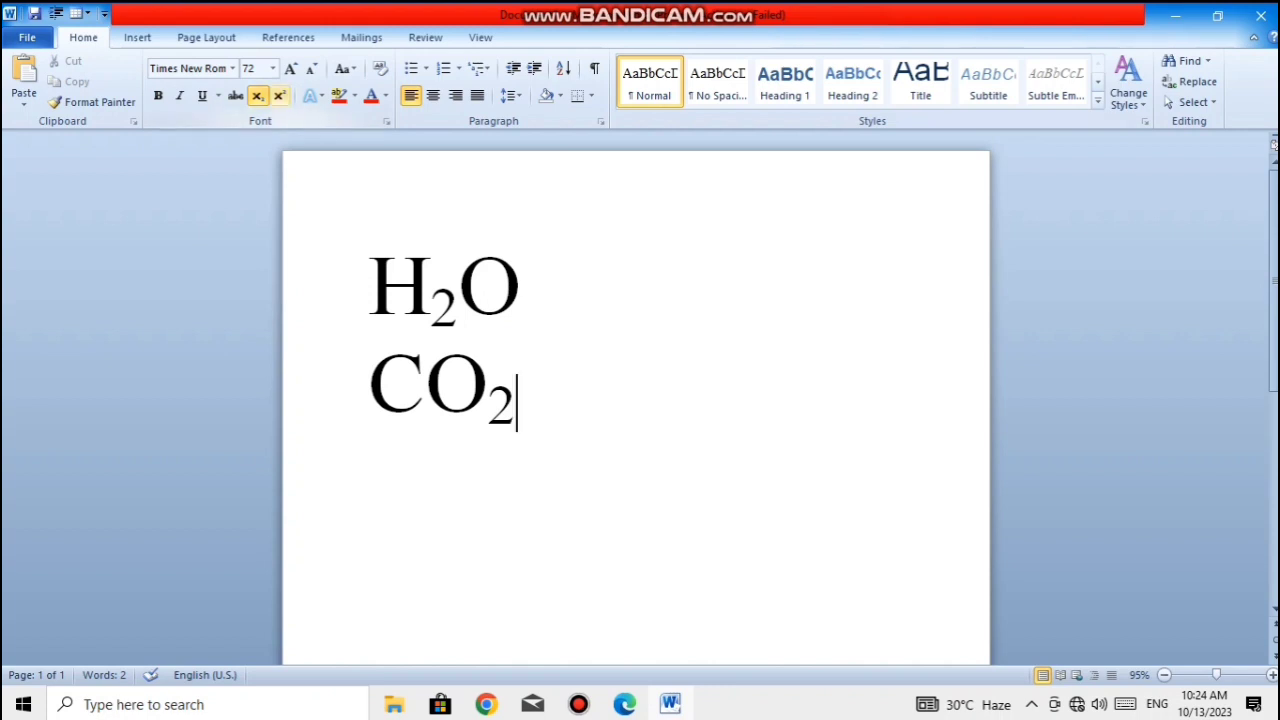
# - Clear both chemical formulas from the page and enter the expression "(A+B)2" on the first line
pyautogui.hotkey('ctrl', 'a')
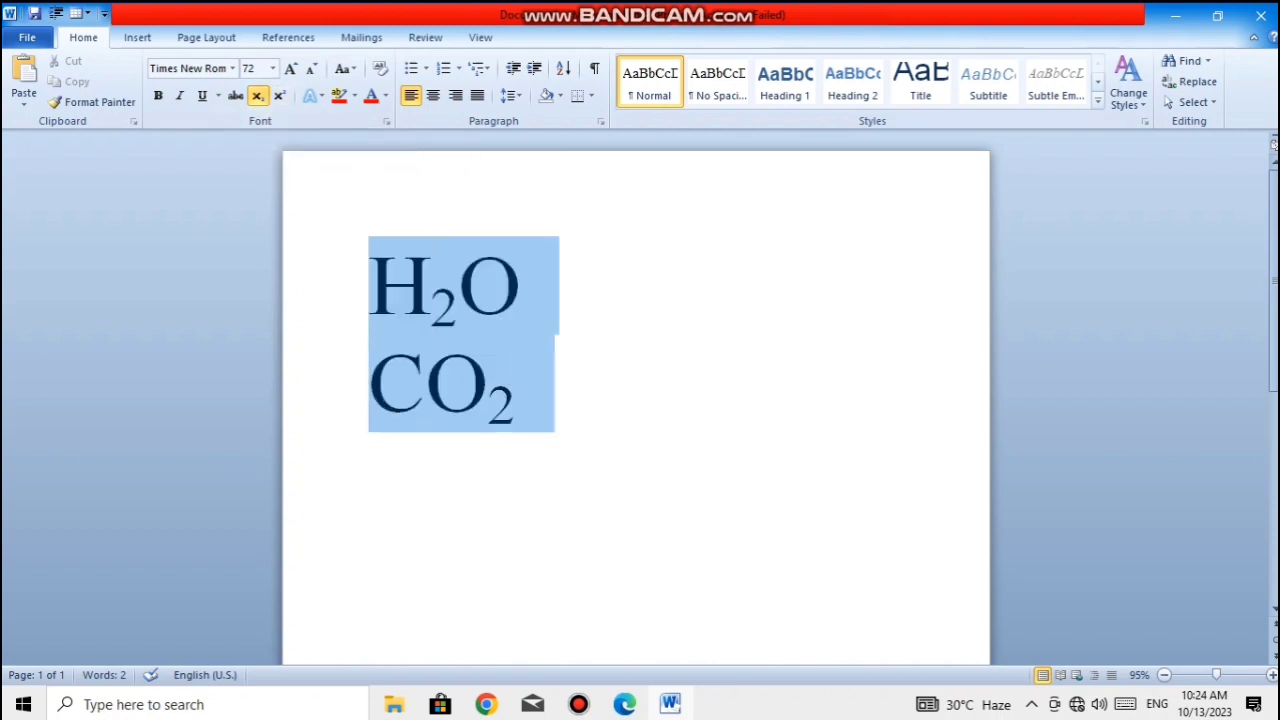
pyautogui.press('Delete')
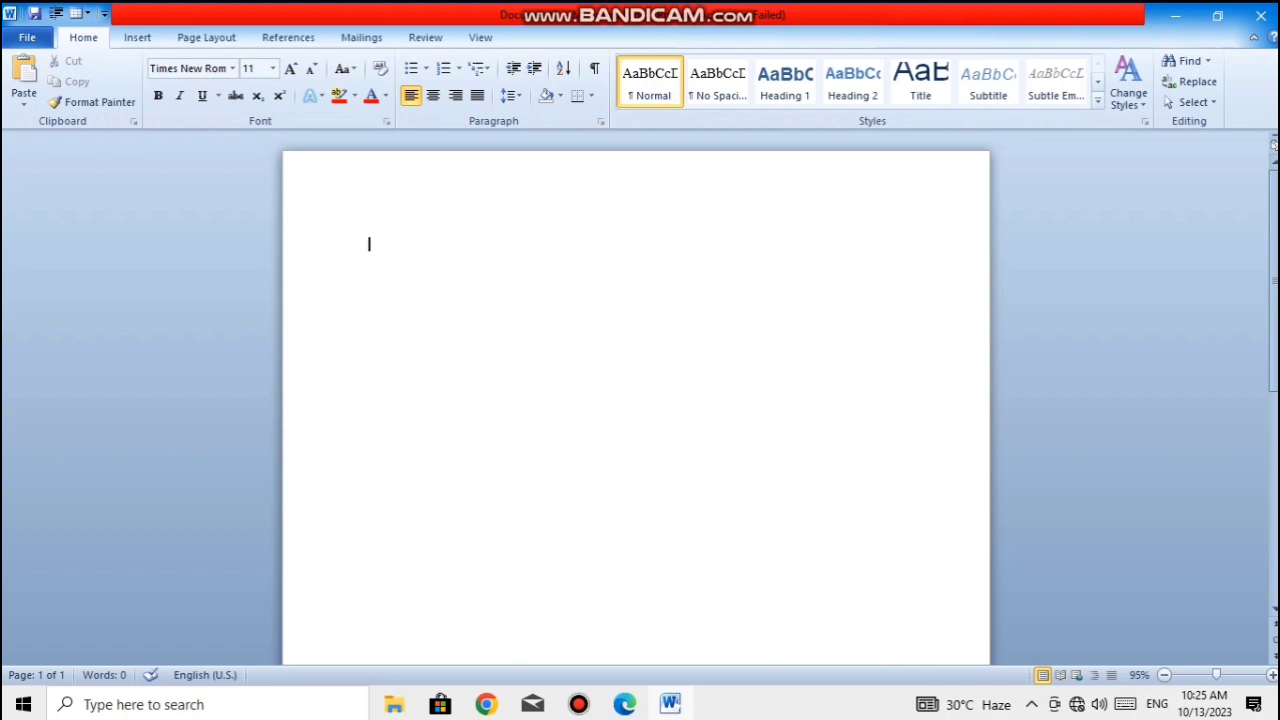
pyautogui.write('(A+B)2')
# - Set the font size of the expression "(A+B)2" to 72
pyautogui.hotkey('ctrl', 'a')
pyautogui.click(272, 68)
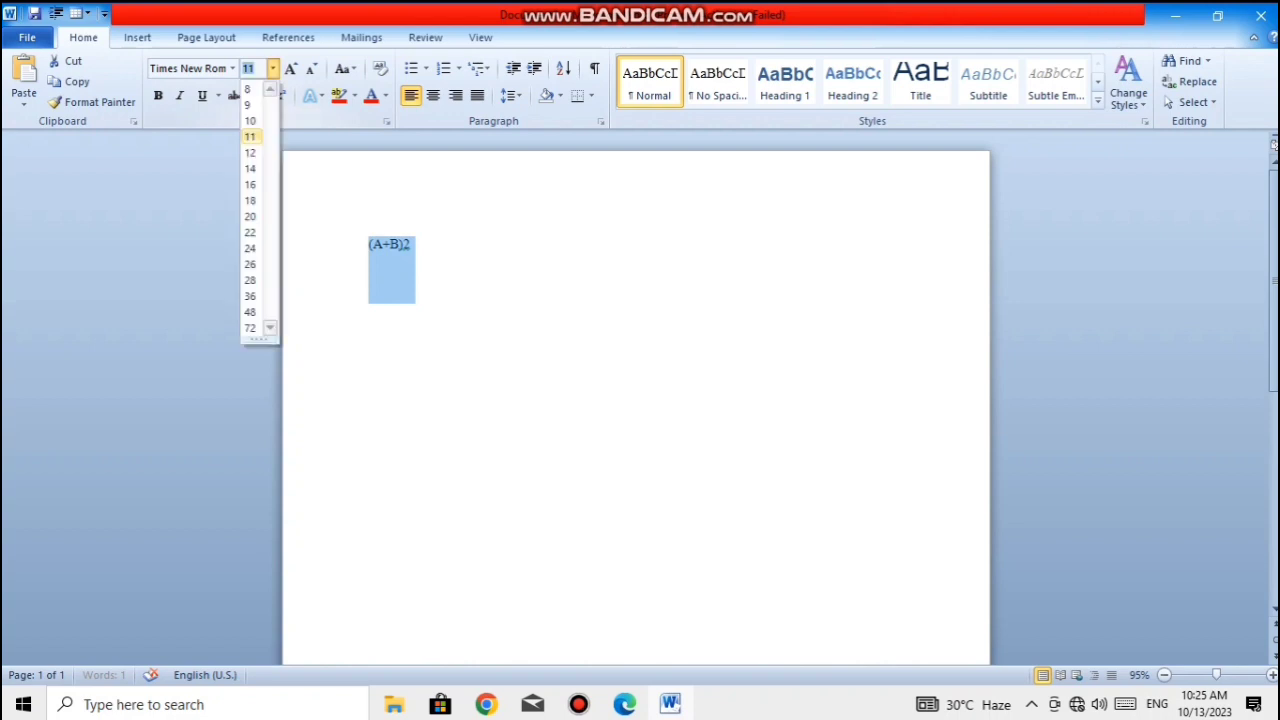
pyautogui.click(250, 328)
pyautogui.click(636, 288)
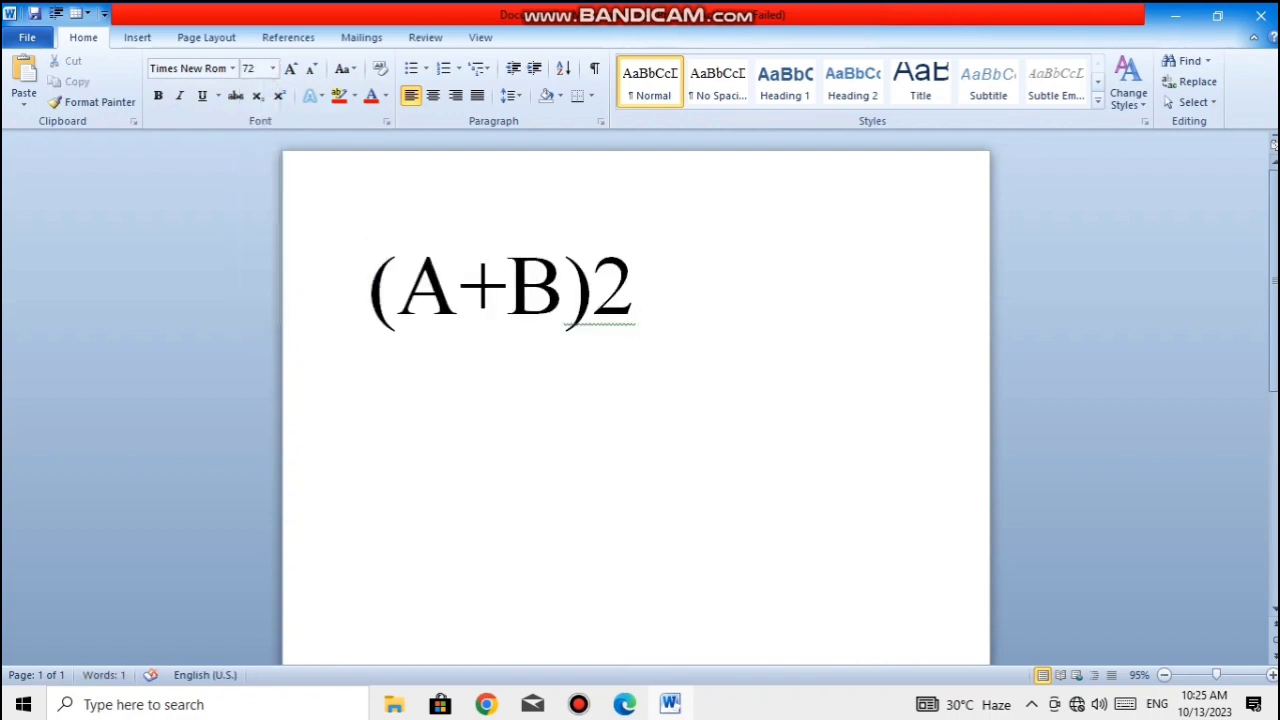
# - Format the 2 after the closing bracket of "(A+B)2" as superscript
pyautogui.moveTo(636, 288); pyautogui.dragTo(598, 288)
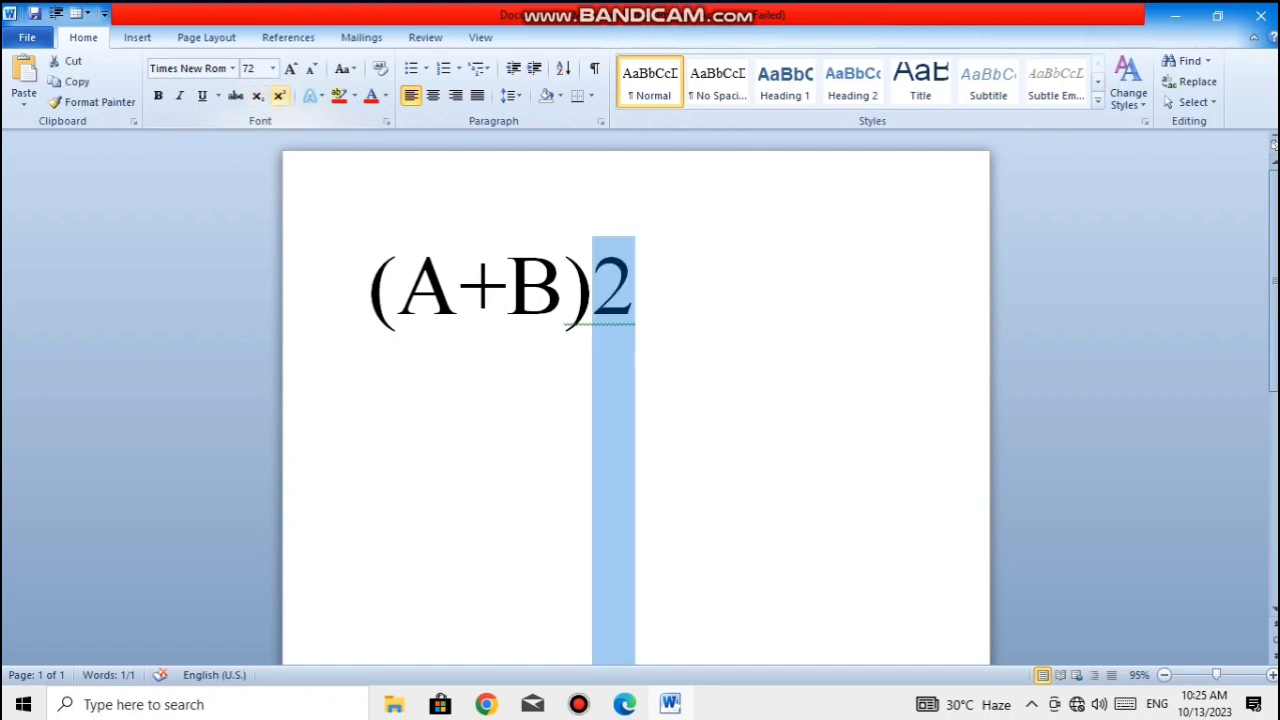
pyautogui.click(279, 95)
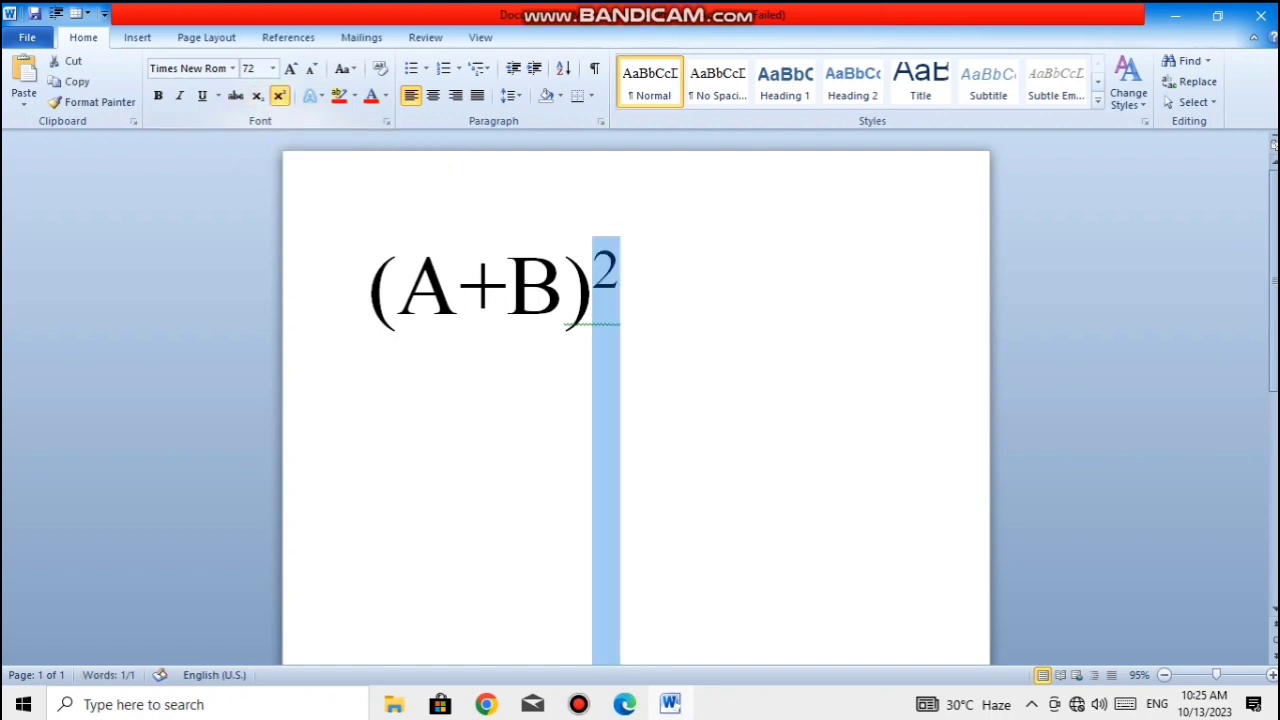
pyautogui.press('Right')
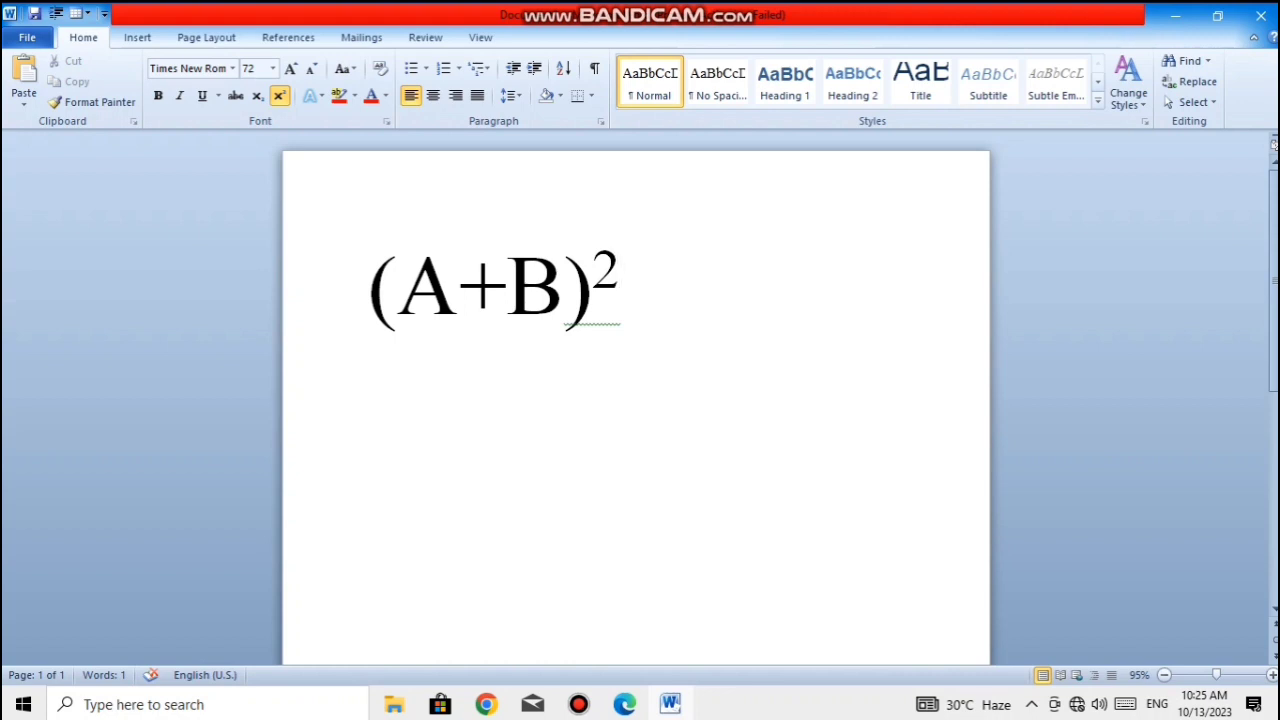
# - Add "53" after the squared expression on the same line and format its 3 as superscript
pyautogui.press('Return')
pyautogui.press('Return')
pyautogui.press('Return')
pyautogui.press('Return')
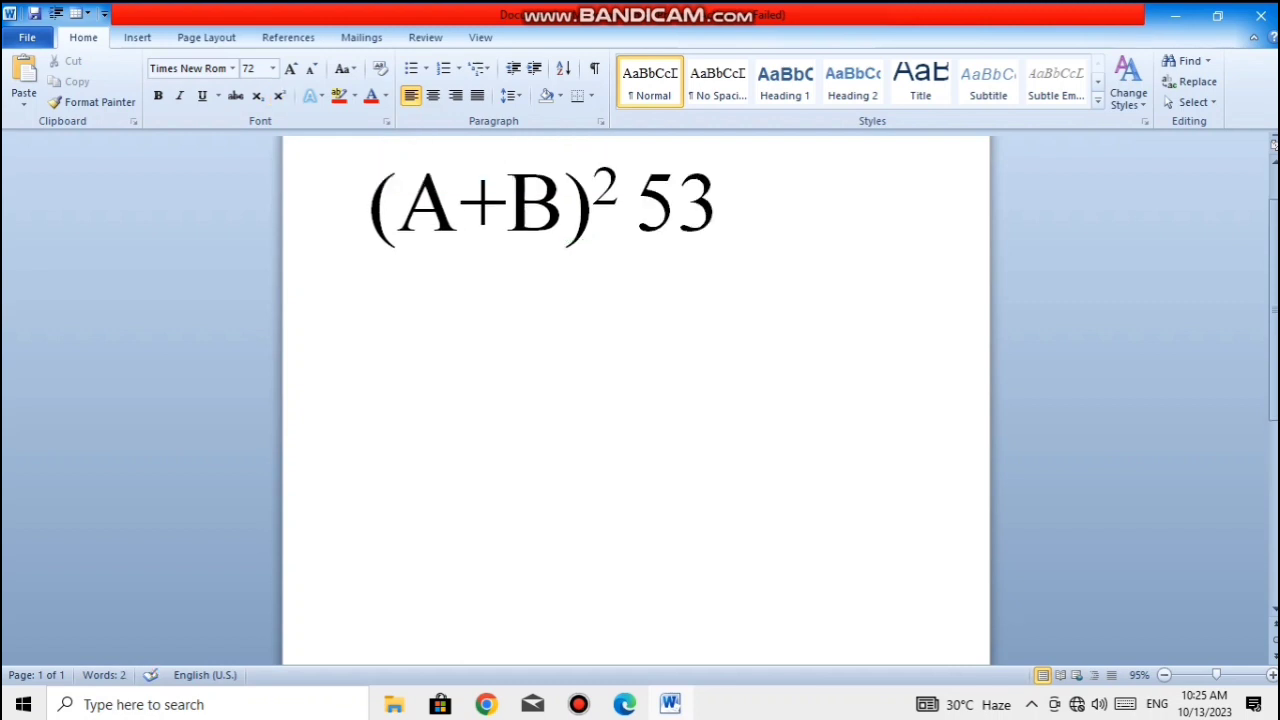
pyautogui.hotkey('shift', 'Left')
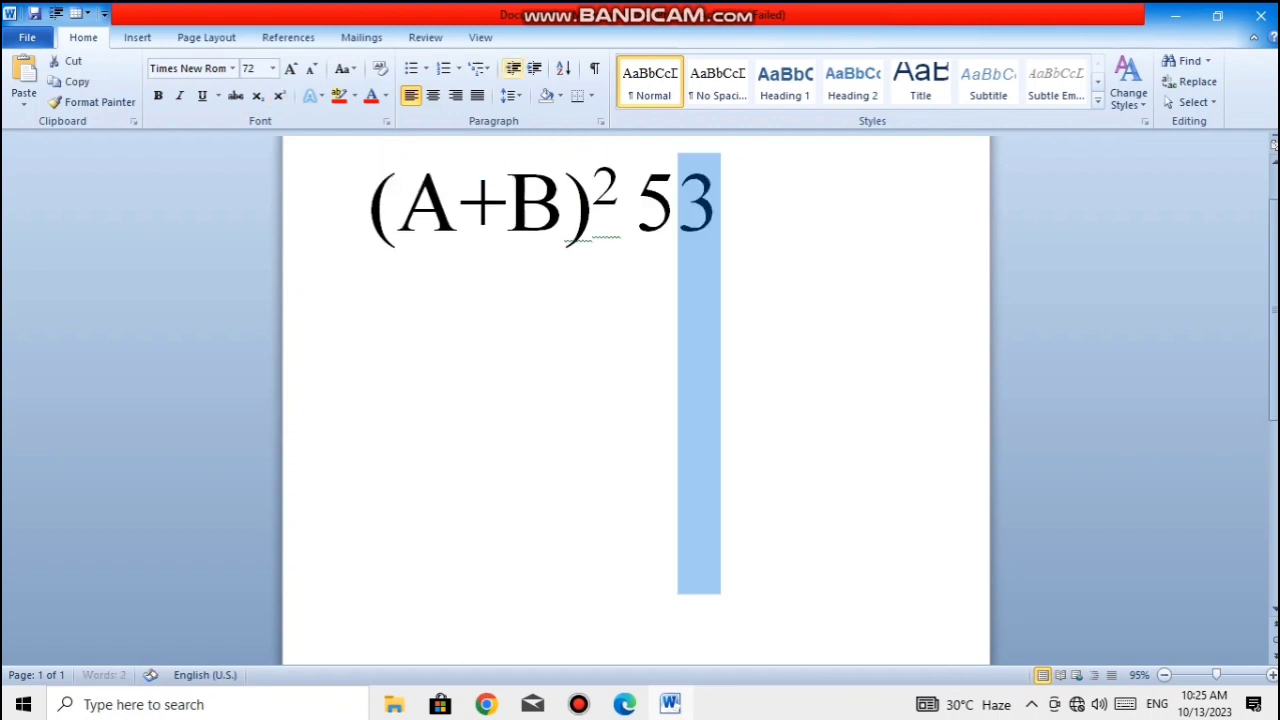
pyautogui.press('Right')
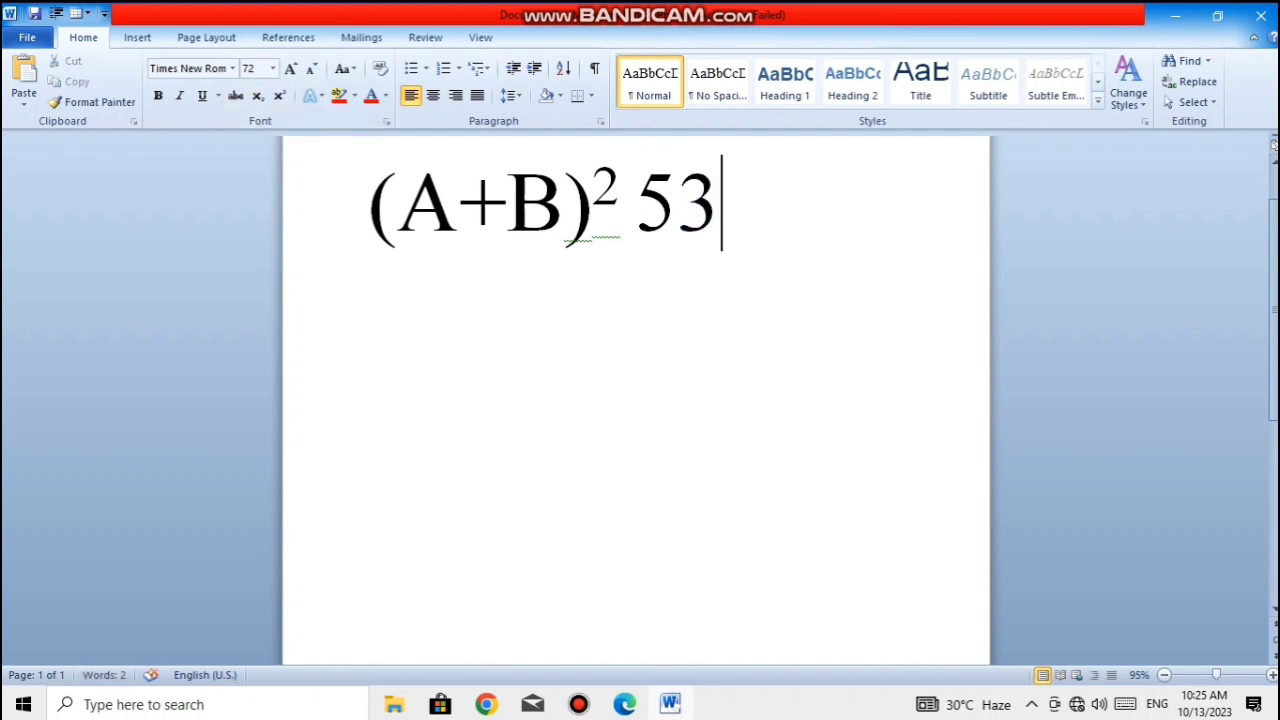
pyautogui.hotkey('shift', 'Left')
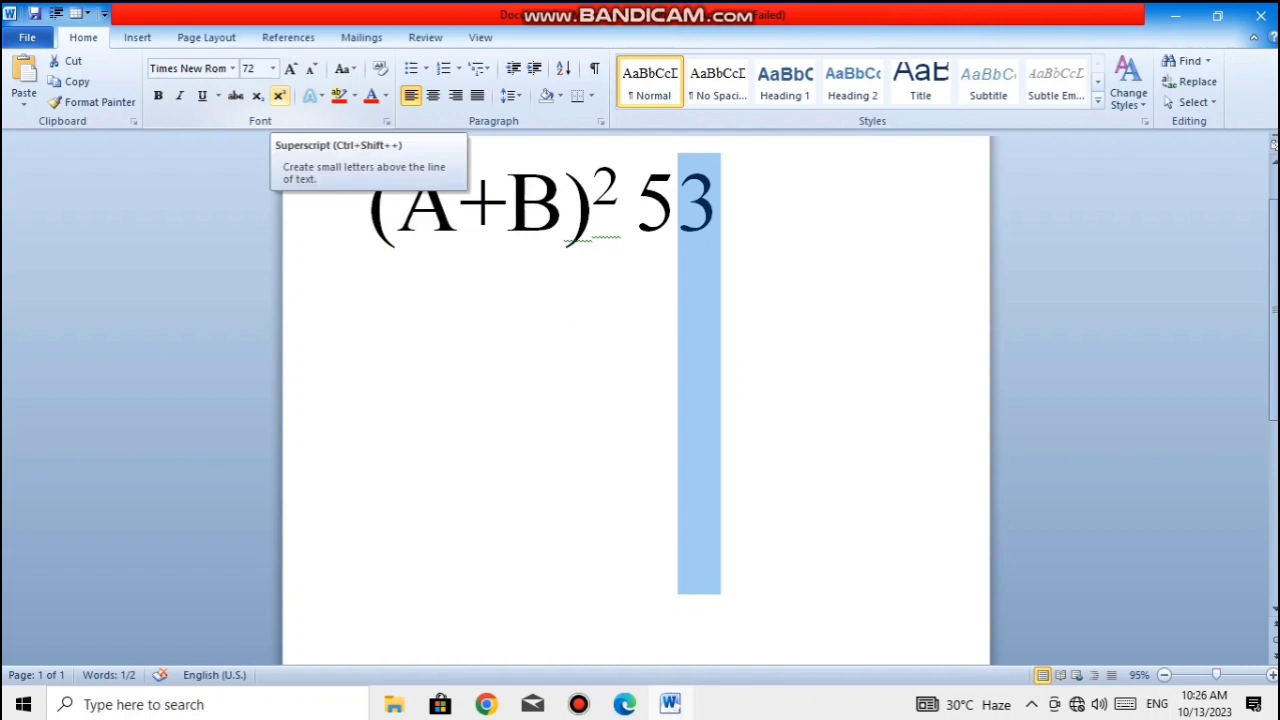
pyautogui.click(279, 96)
pyautogui.press('Right')
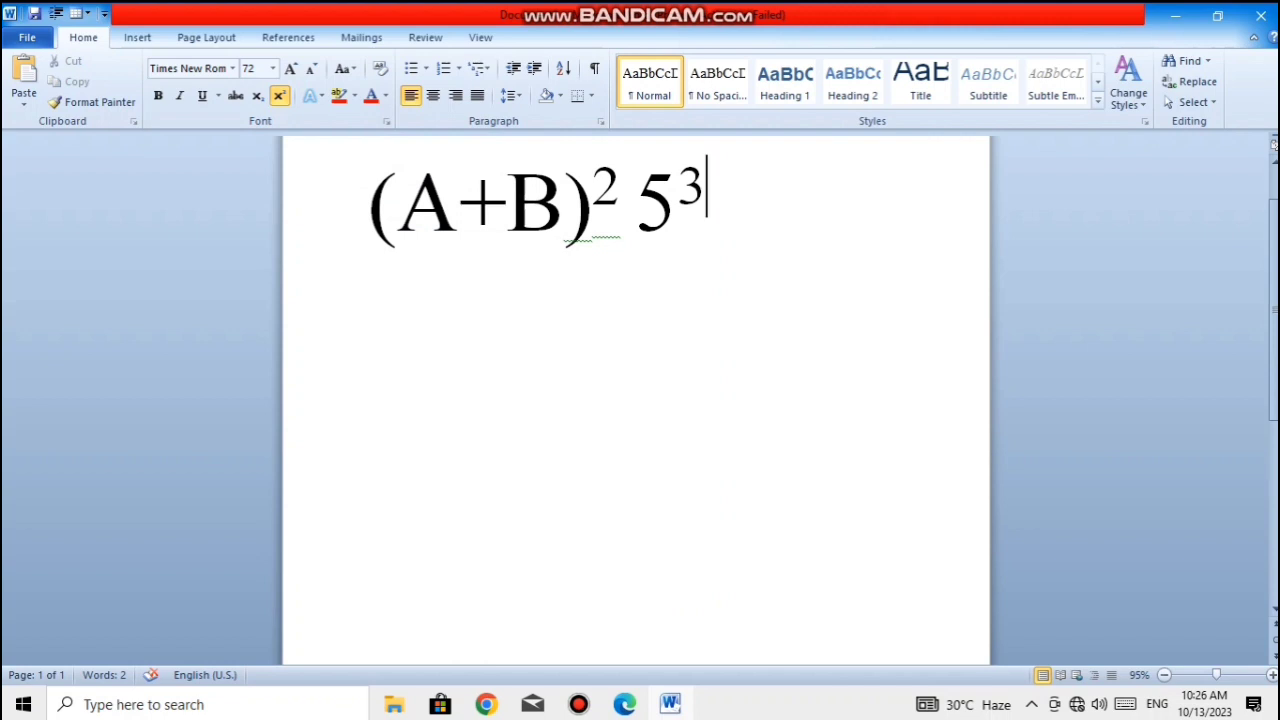
# - Clear the expressions from the page and enter the text "MOTHER BLESSING"
pyautogui.hotkey('ctrl', 'a')
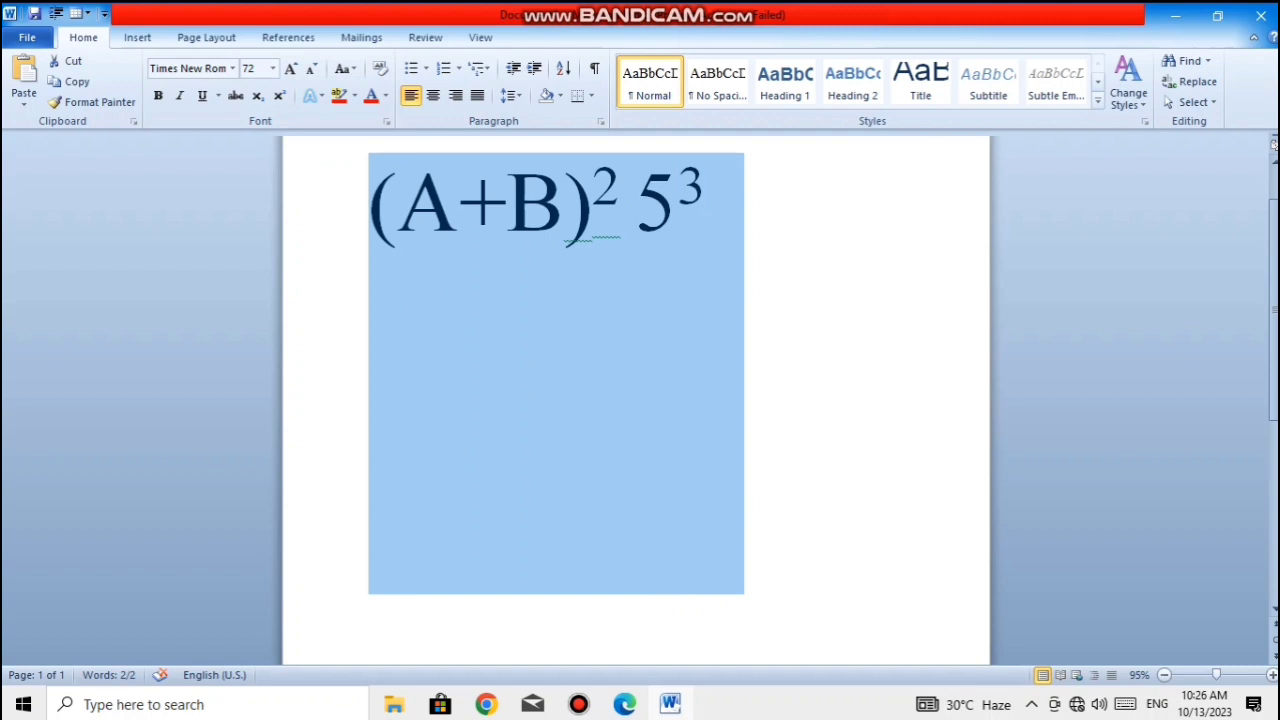
pyautogui.press('Delete')
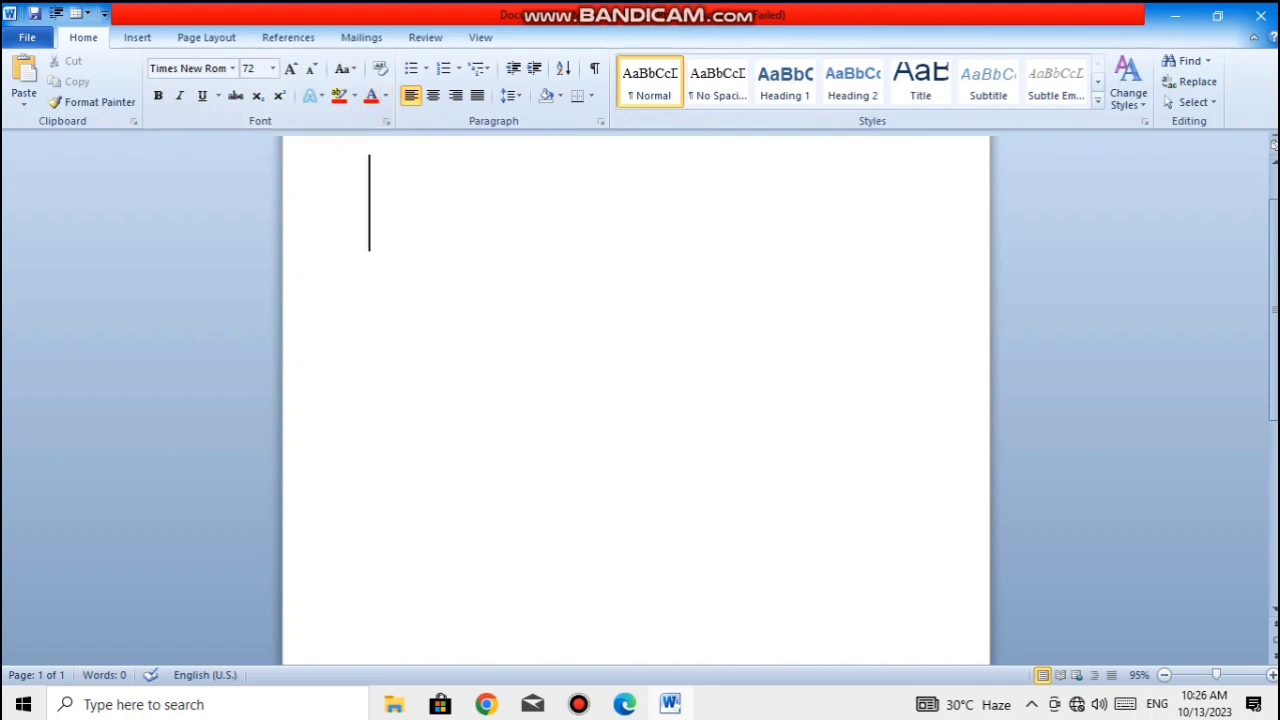
pyautogui.write('MOTHER')
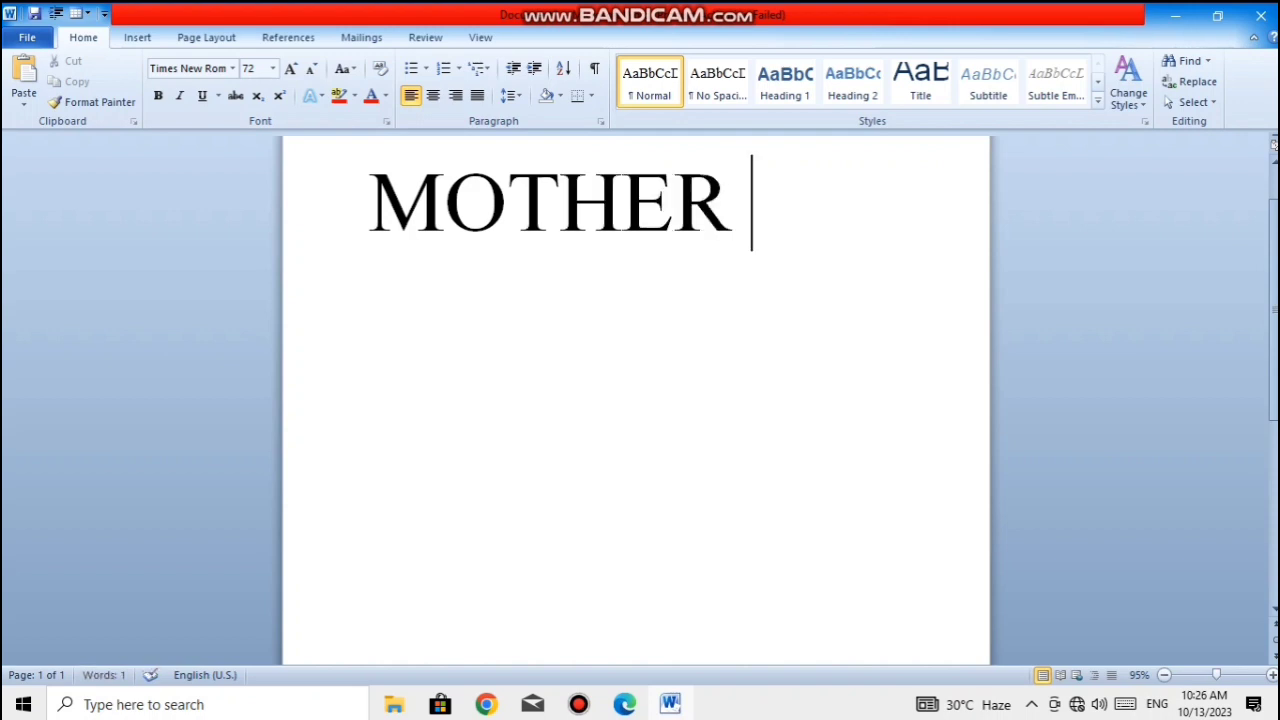
pyautogui.write(' V')
pyautogui.press('BackSpace')
pyautogui.write('BLESSIN')
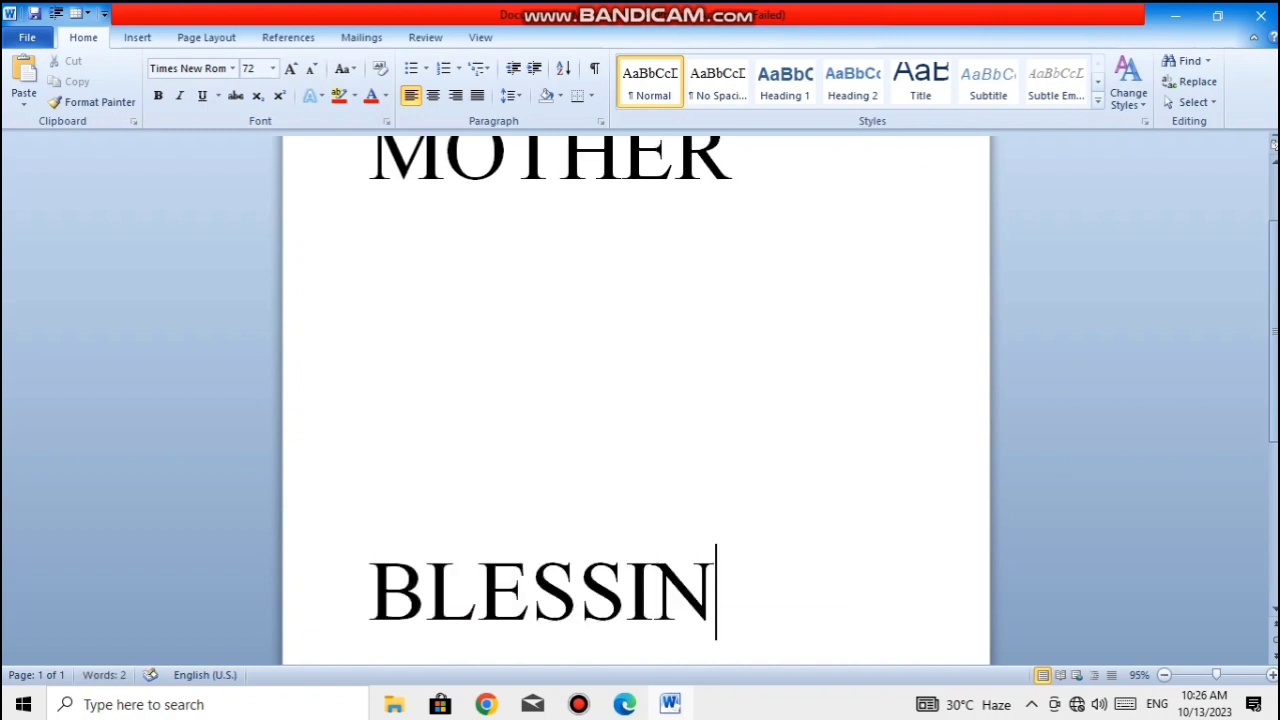
pyautogui.write('G')
# - Set the font size of all the text on the page to 36
pyautogui.hotkey('ctrl', 'a')
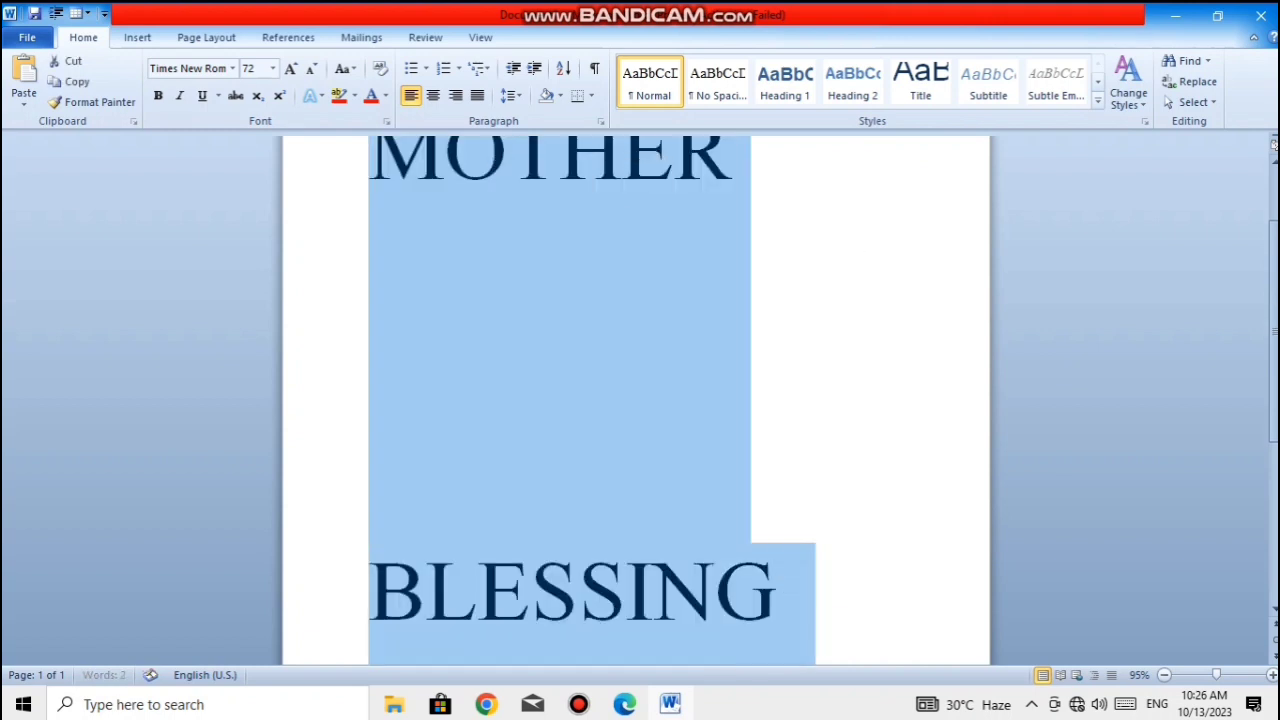
pyautogui.click(272, 68)
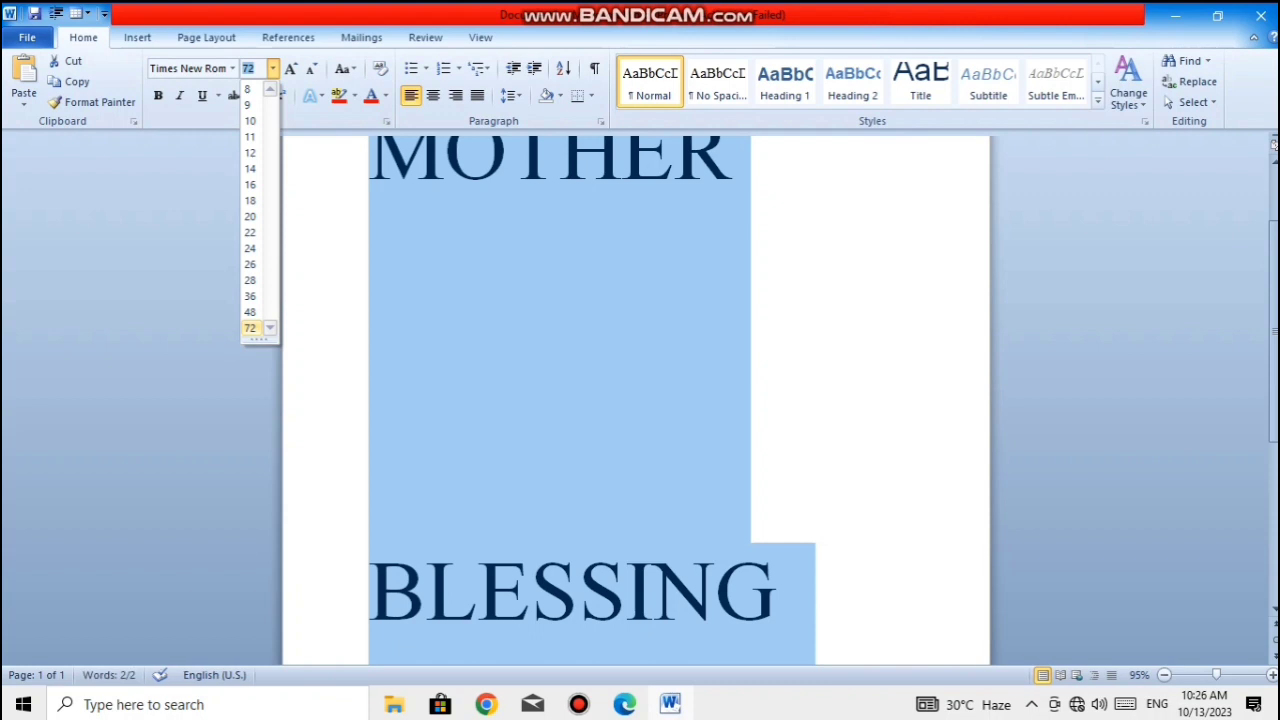
pyautogui.click(250, 296)
pyautogui.scroll(2, 576, 300)
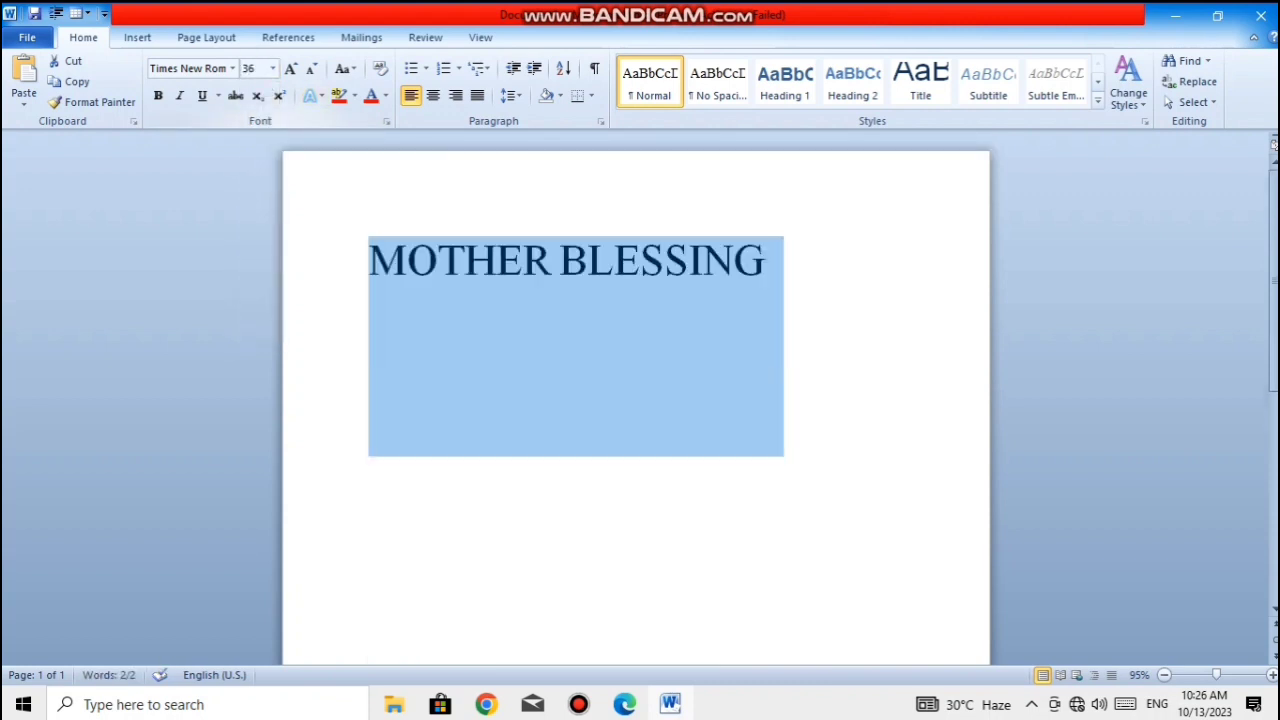
# - Apply the solid orange bevelled text effect to "MOTHER BLESSING"
pyautogui.click(775, 262)
pyautogui.moveTo(770, 262); pyautogui.dragTo(352, 264)
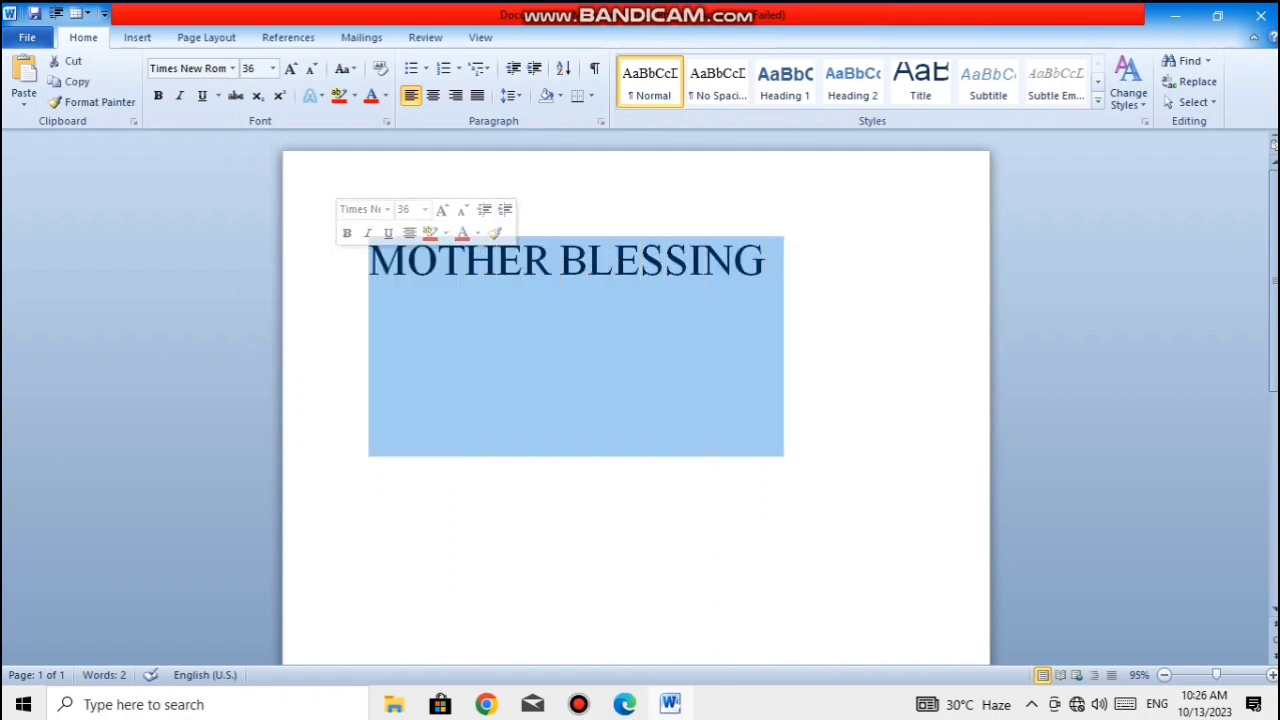
pyautogui.click(312, 95)
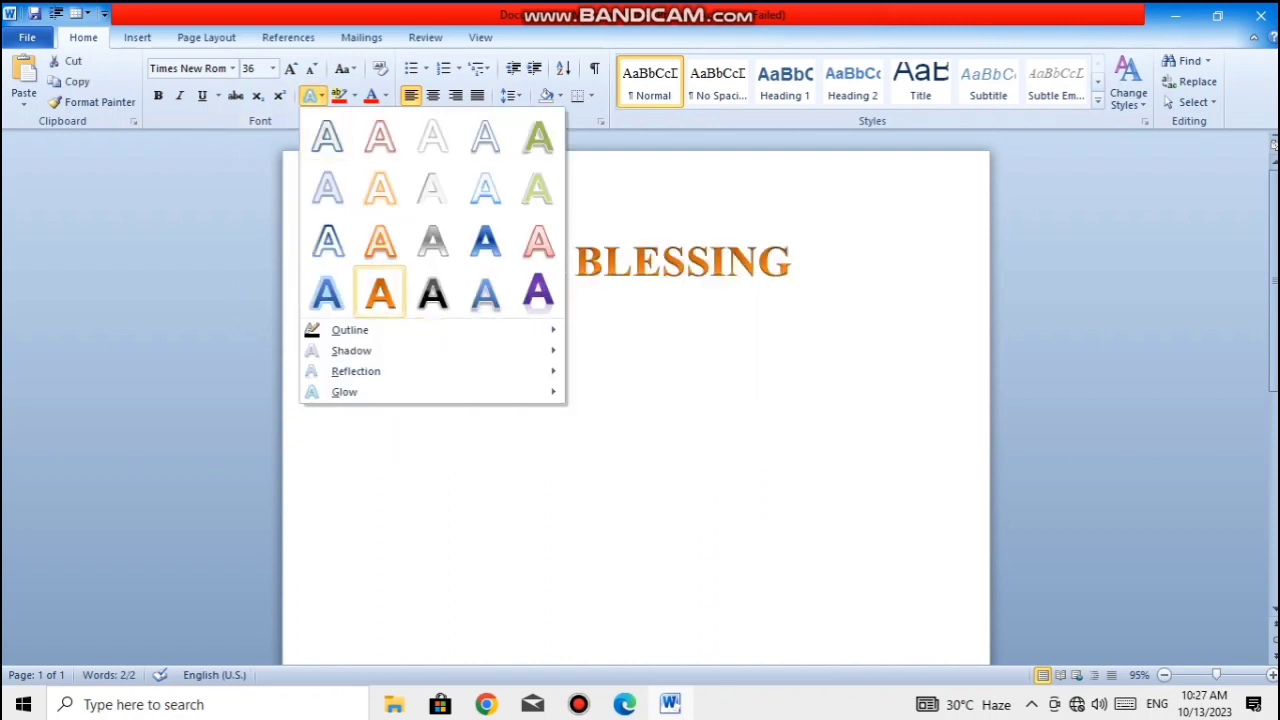
pyautogui.click(380, 292)
pyautogui.click(793, 264)
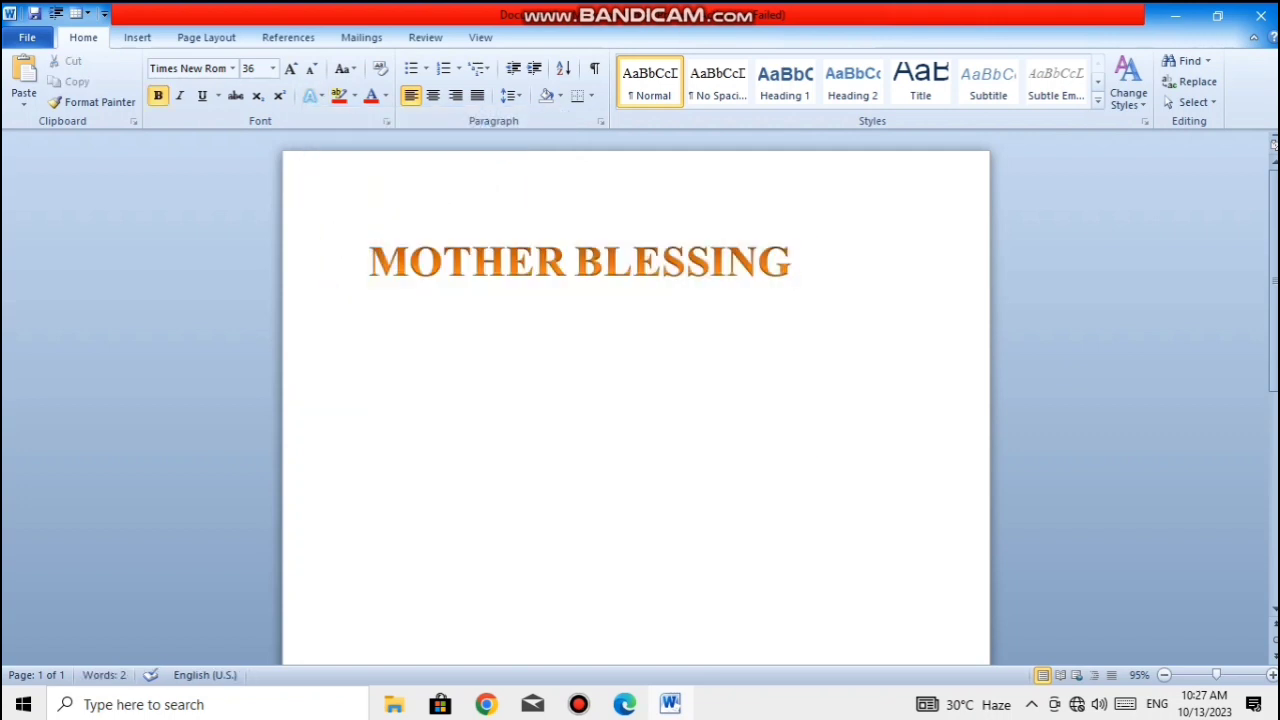
# - Change the text effect of "MOTHER BLESSING" to the purple style with a reflection
pyautogui.hotkey('ctrl', 'a')
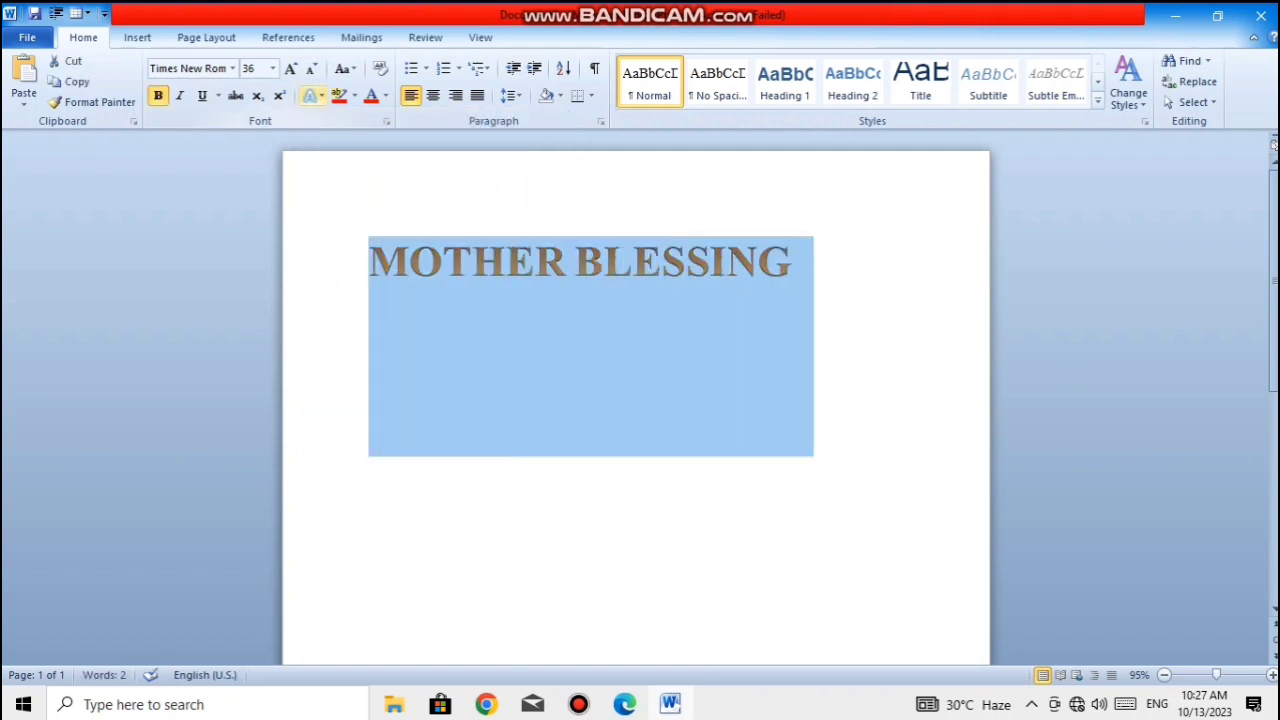
pyautogui.click(312, 95)
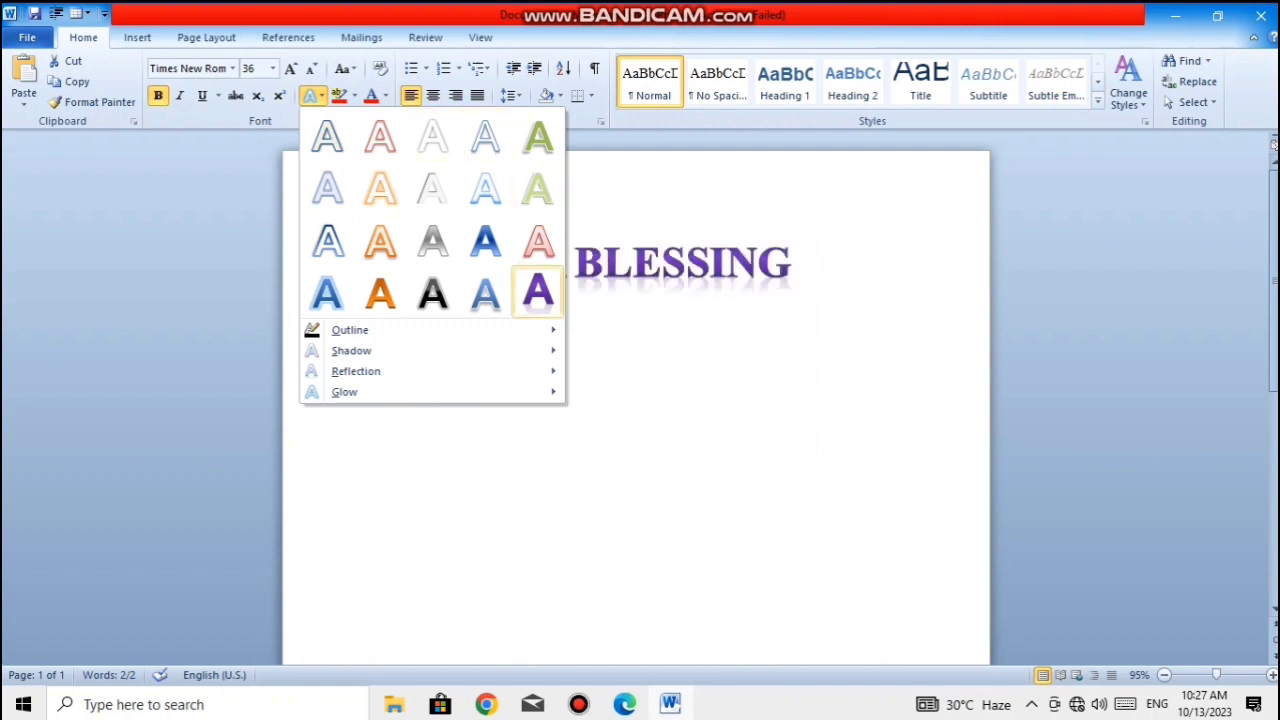
pyautogui.click(538, 293)
pyautogui.click(791, 263)
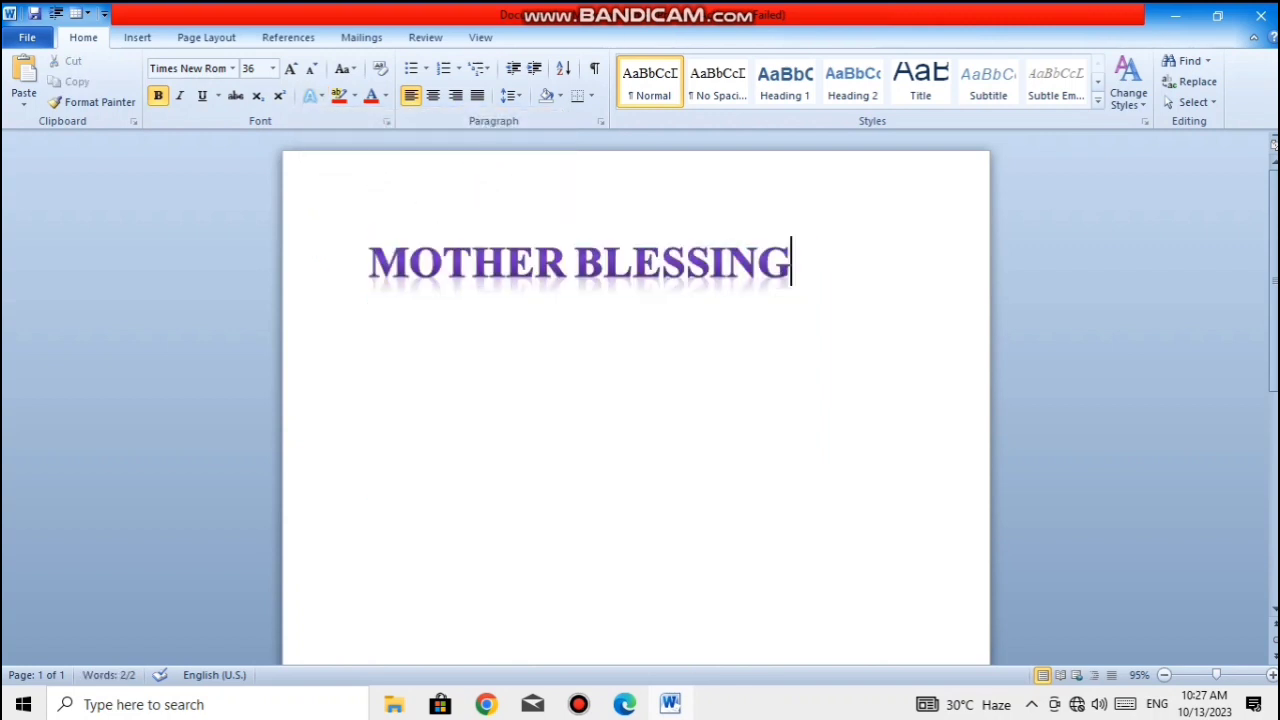
# - Change the text effect of "MOTHER BLESSING" to the solid olive green style
pyautogui.moveTo(791, 264); pyautogui.dragTo(368, 264)
pyautogui.click(312, 95)
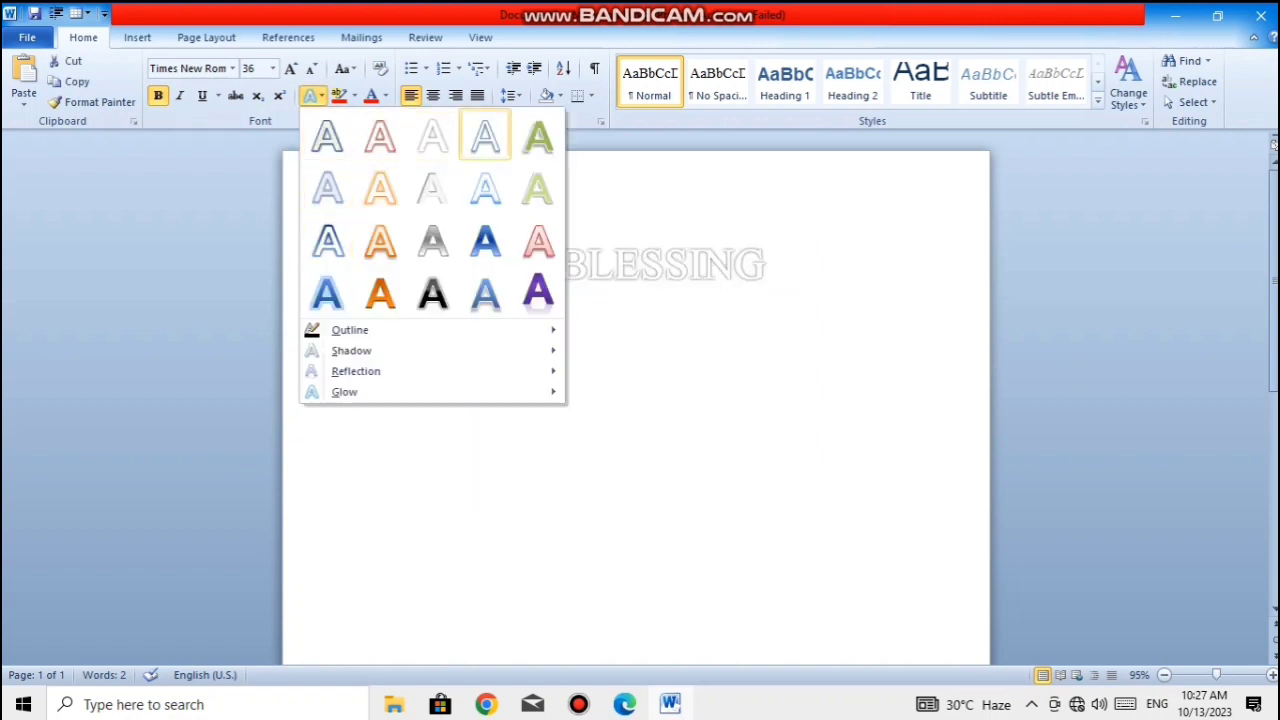
pyautogui.click(537, 137)
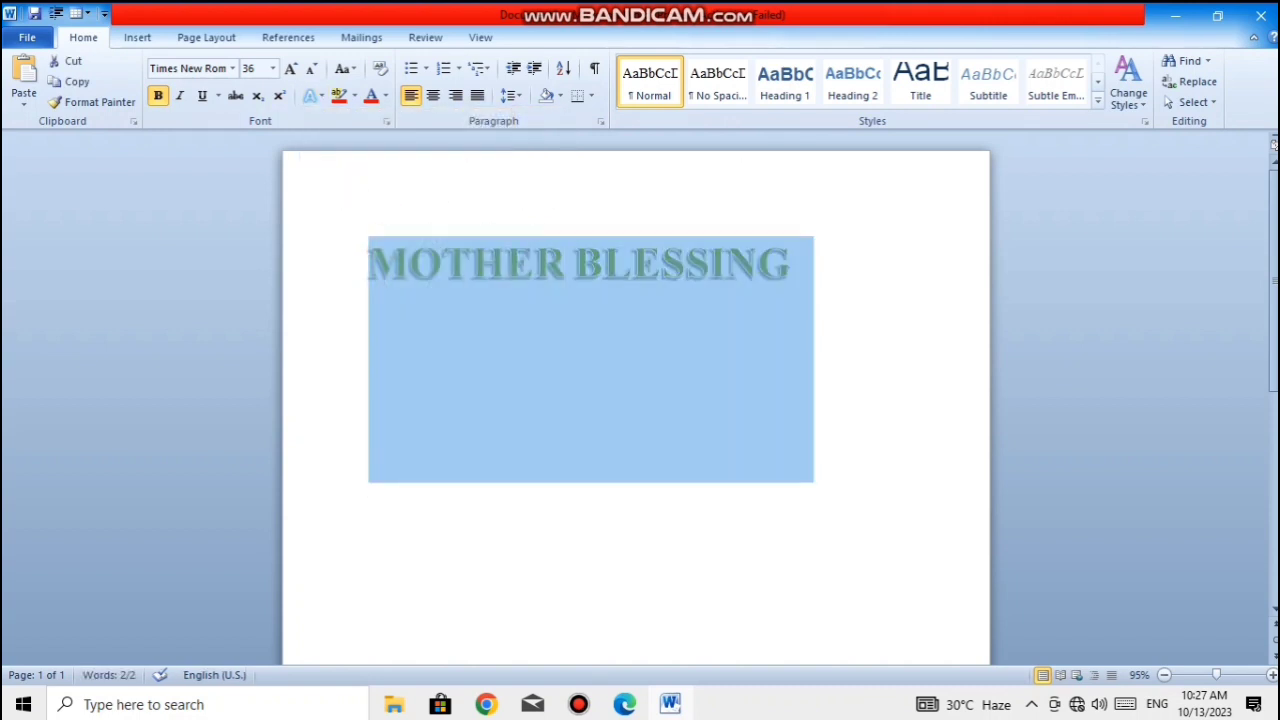
# - Apply the white text effect with a pale grey outline to "MOTHER BLESSING"
pyautogui.click(792, 264)
pyautogui.moveTo(792, 264); pyautogui.dragTo(368, 482)
pyautogui.click(310, 95)
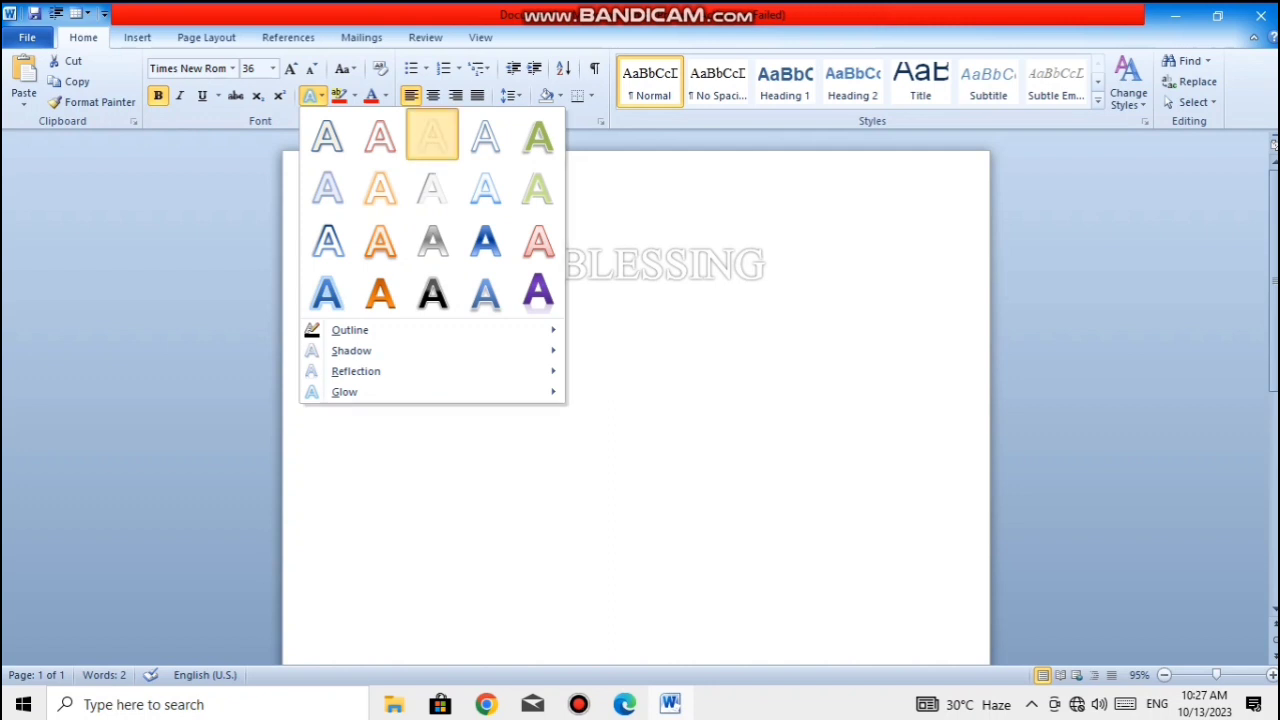
pyautogui.click(432, 137)
pyautogui.click(785, 264)
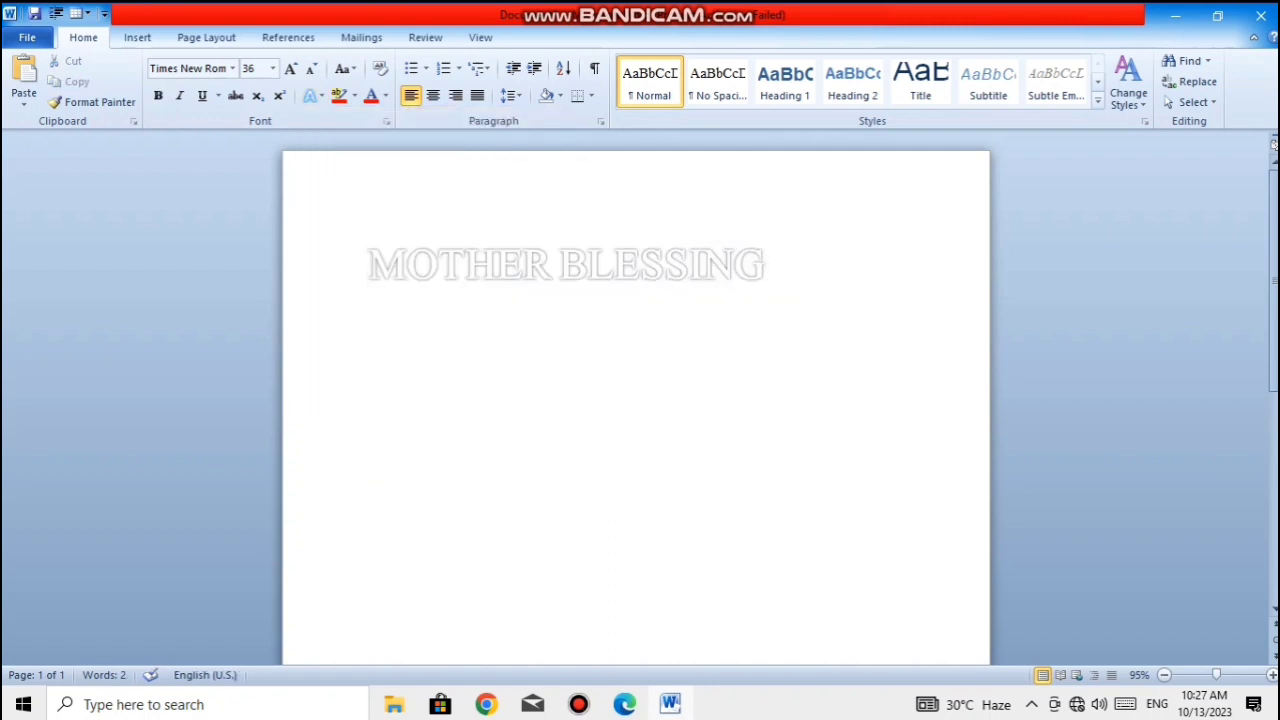
# - Set the text outline colour of "MOTHER BLESSING" to Black, Text 1
pyautogui.moveTo(766, 264); pyautogui.dragTo(368, 482)
pyautogui.click(310, 95)
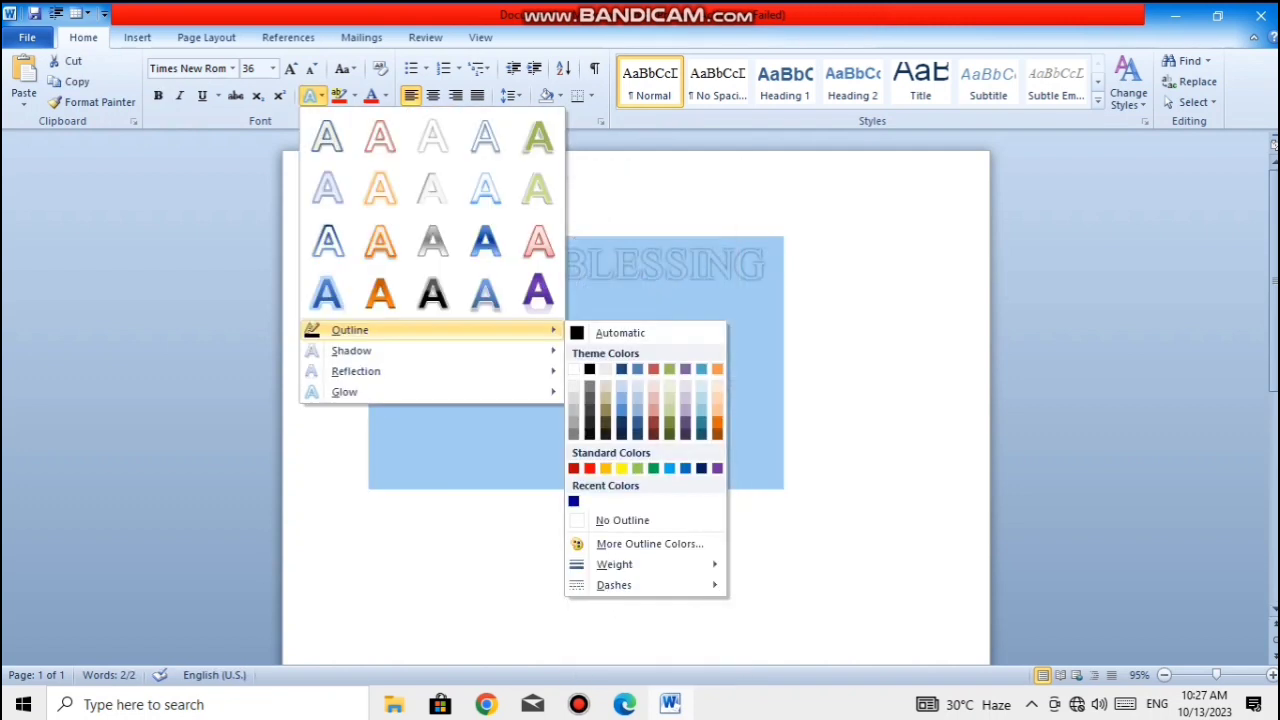
pyautogui.moveTo(356, 371)
pyautogui.moveTo(349, 330)
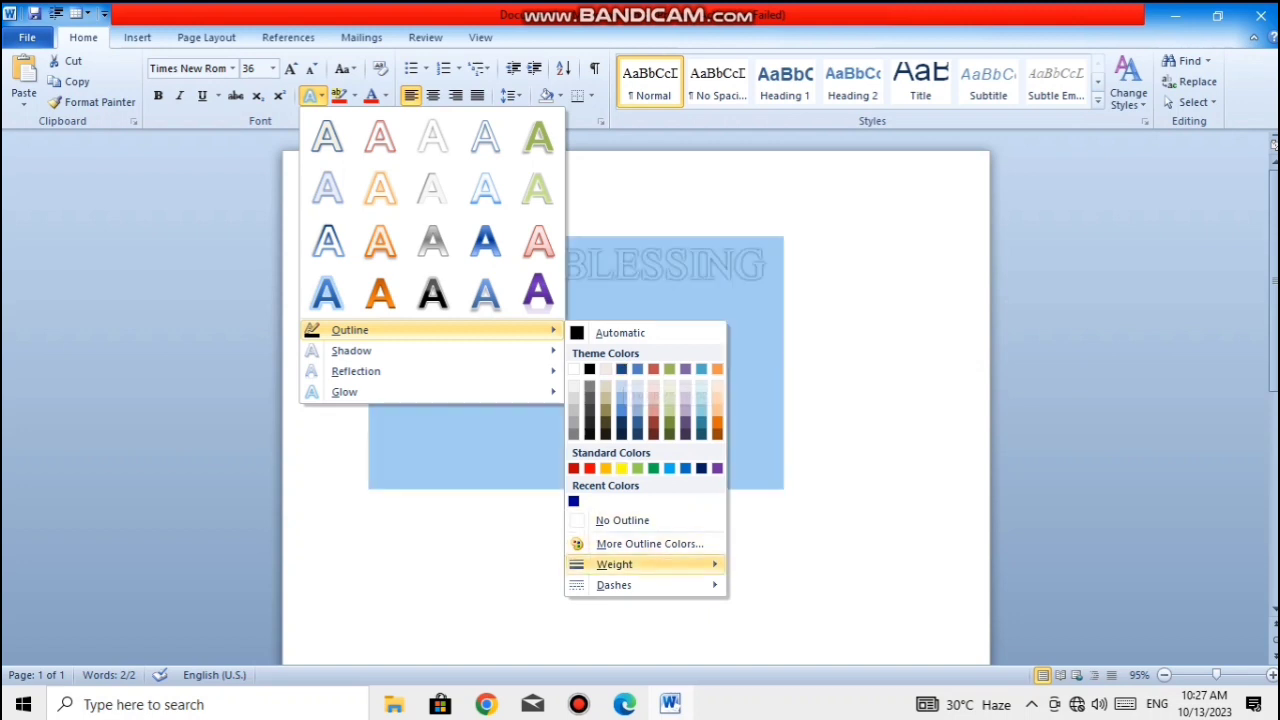
pyautogui.moveTo(614, 564)
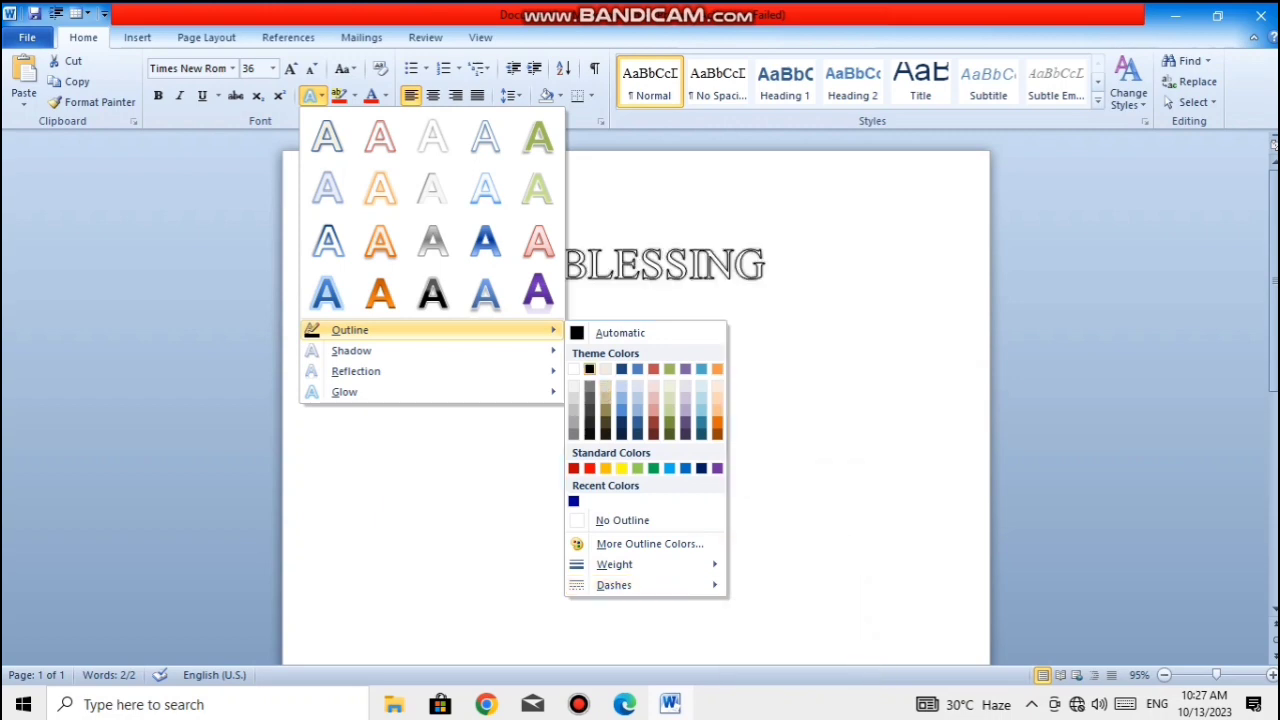
pyautogui.click(589, 369)
pyautogui.click(766, 264)
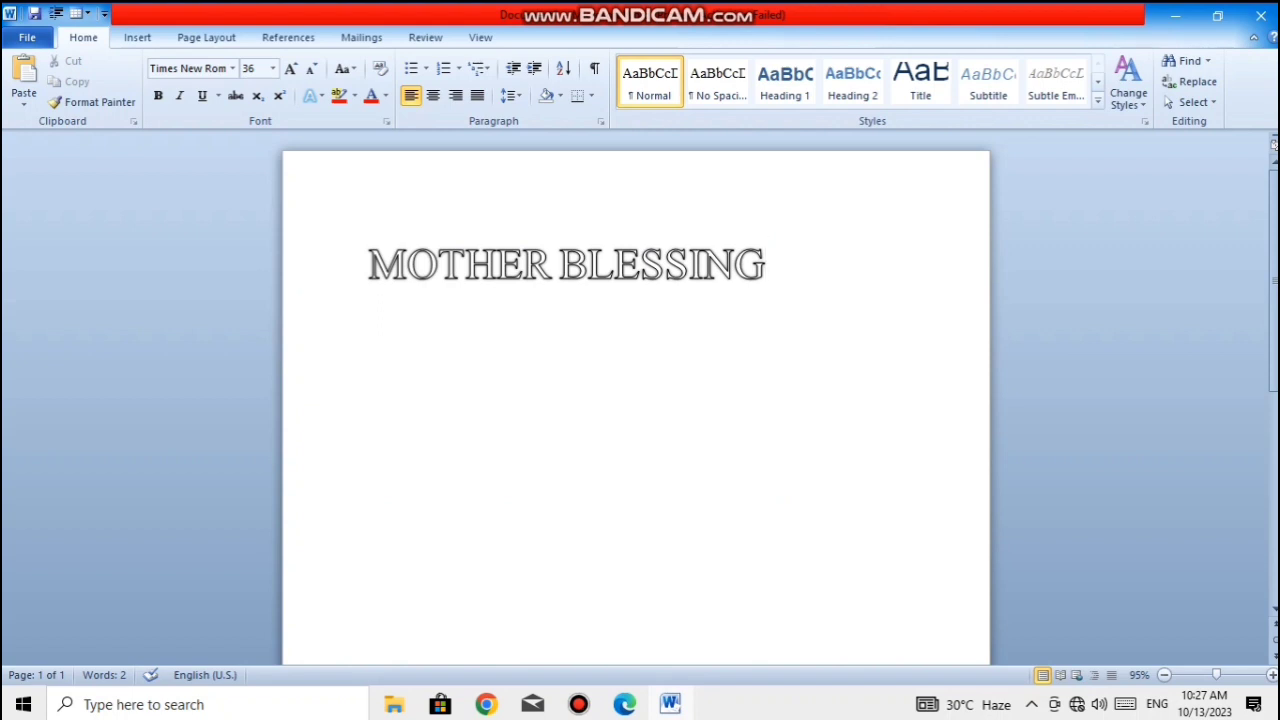
# - Change the text outline colour of "MOTHER BLESSING" to the standard Green
pyautogui.hotkey('shift', 'Left')
pyautogui.hotkey('shift', 'Left')
pyautogui.hotkey('shift', 'Left')
pyautogui.hotkey('ctrl', 'shift', 'Left')
pyautogui.hotkey('ctrl', 'shift', 'Left')
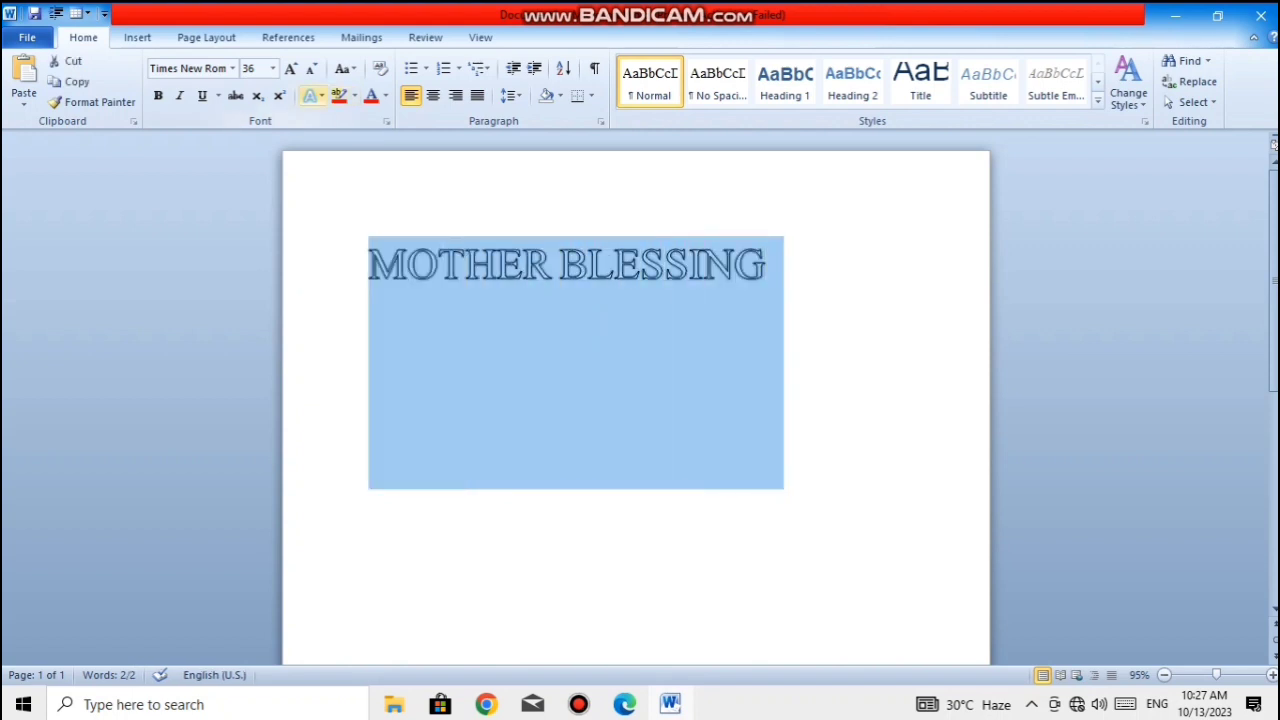
pyautogui.click(312, 95)
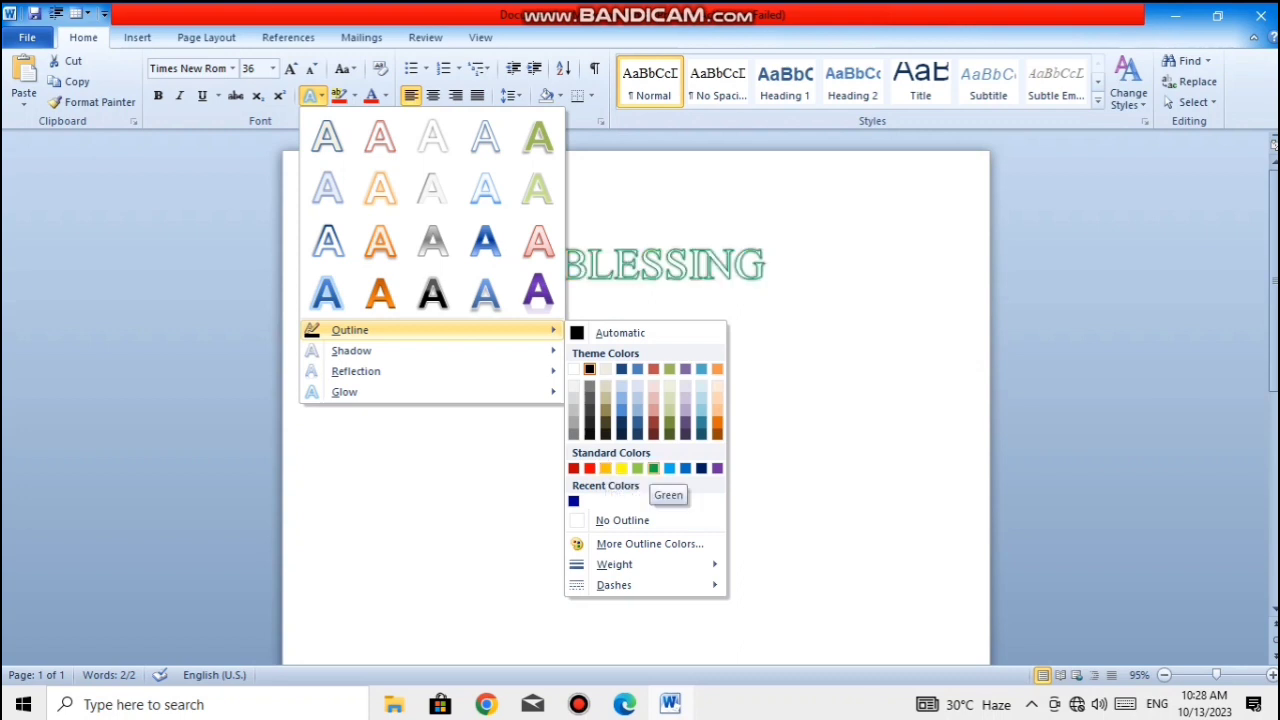
pyautogui.click(653, 468)
pyautogui.click(767, 265)
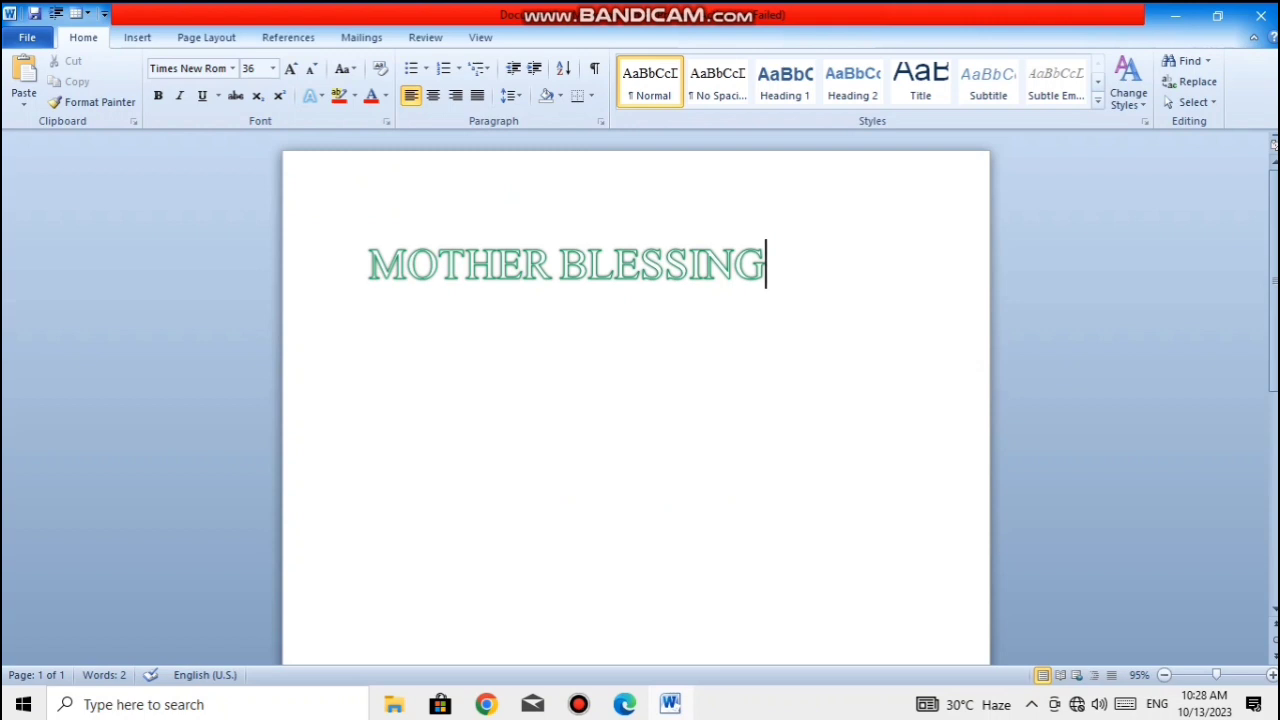
# - Change the outline of "MOTHER BLESSING" to a dark blue from the standard colour palette of additional outline colours
pyautogui.hotkey('shift', 'Left')
pyautogui.hotkey('shift', 'Left')
pyautogui.hotkey('ctrl', 'a')
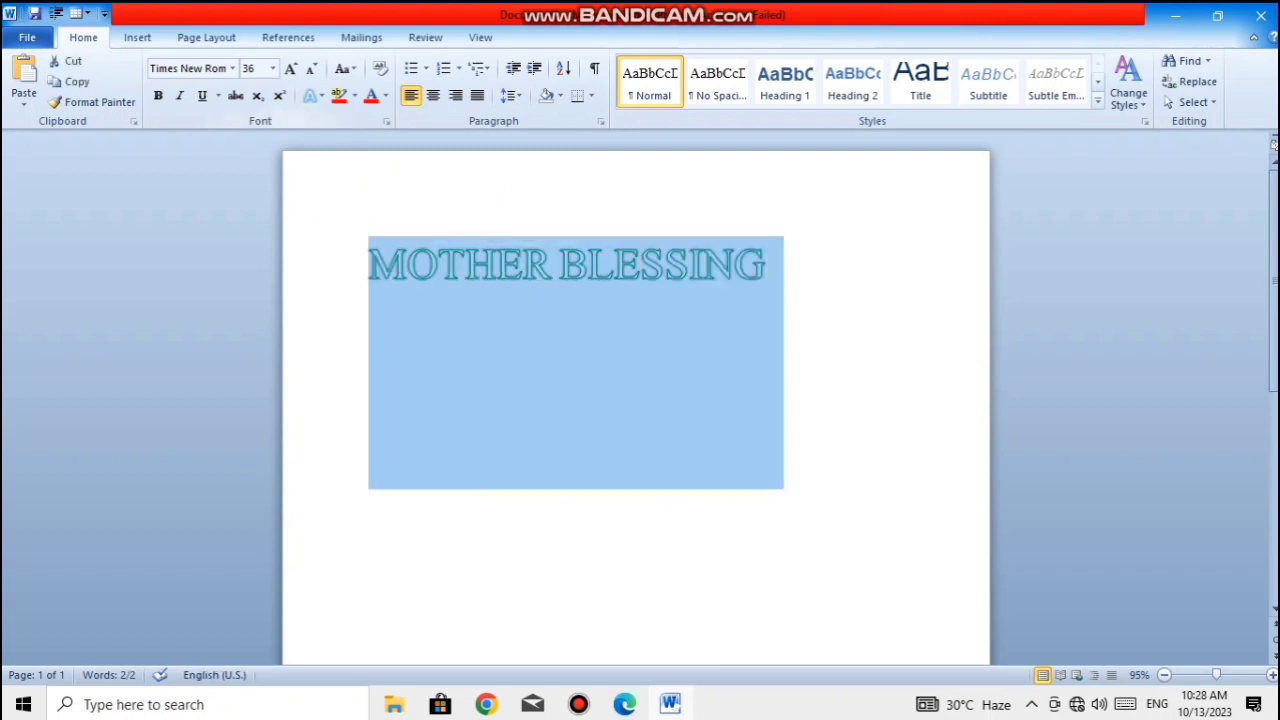
pyautogui.click(312, 95)
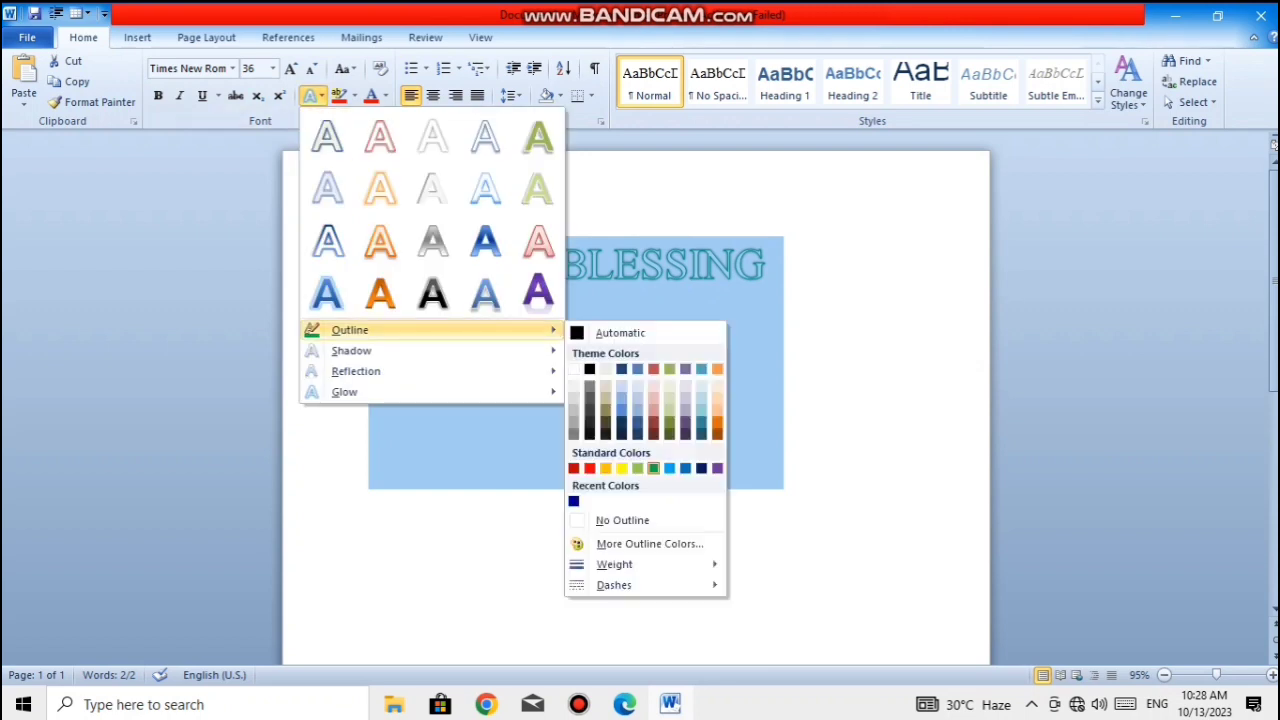
pyautogui.click(650, 543)
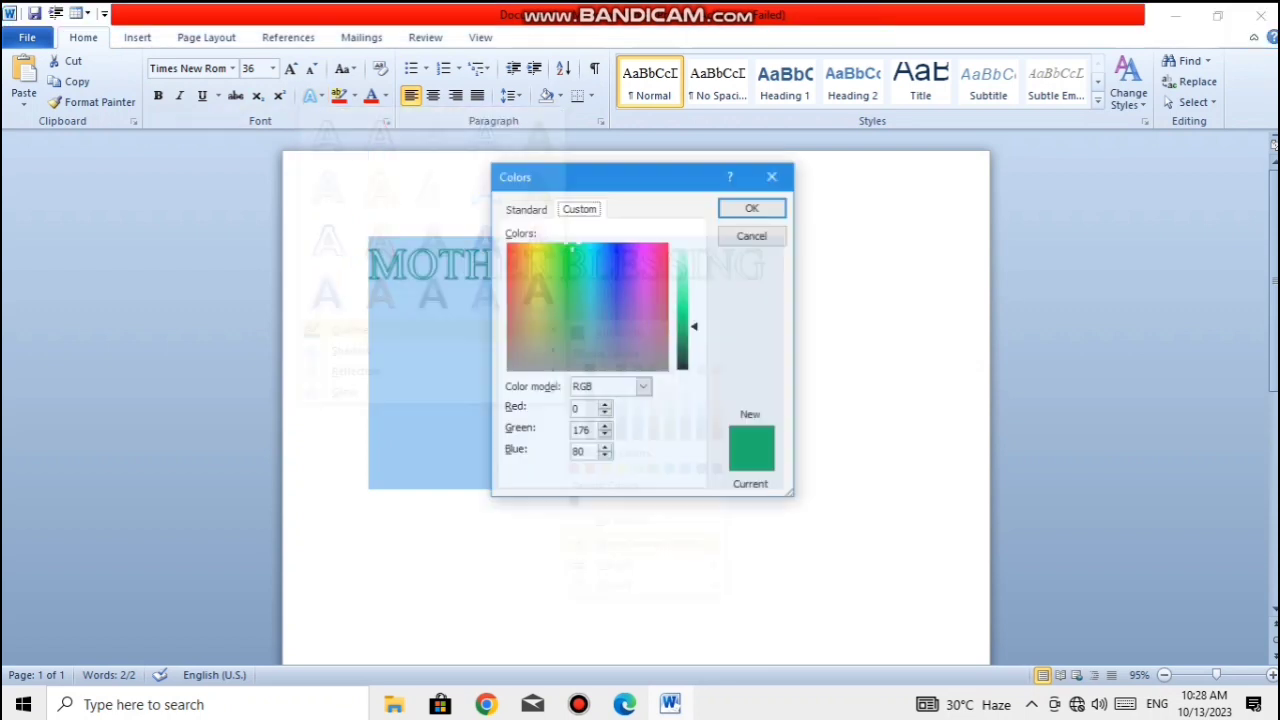
pyautogui.click(525, 209)
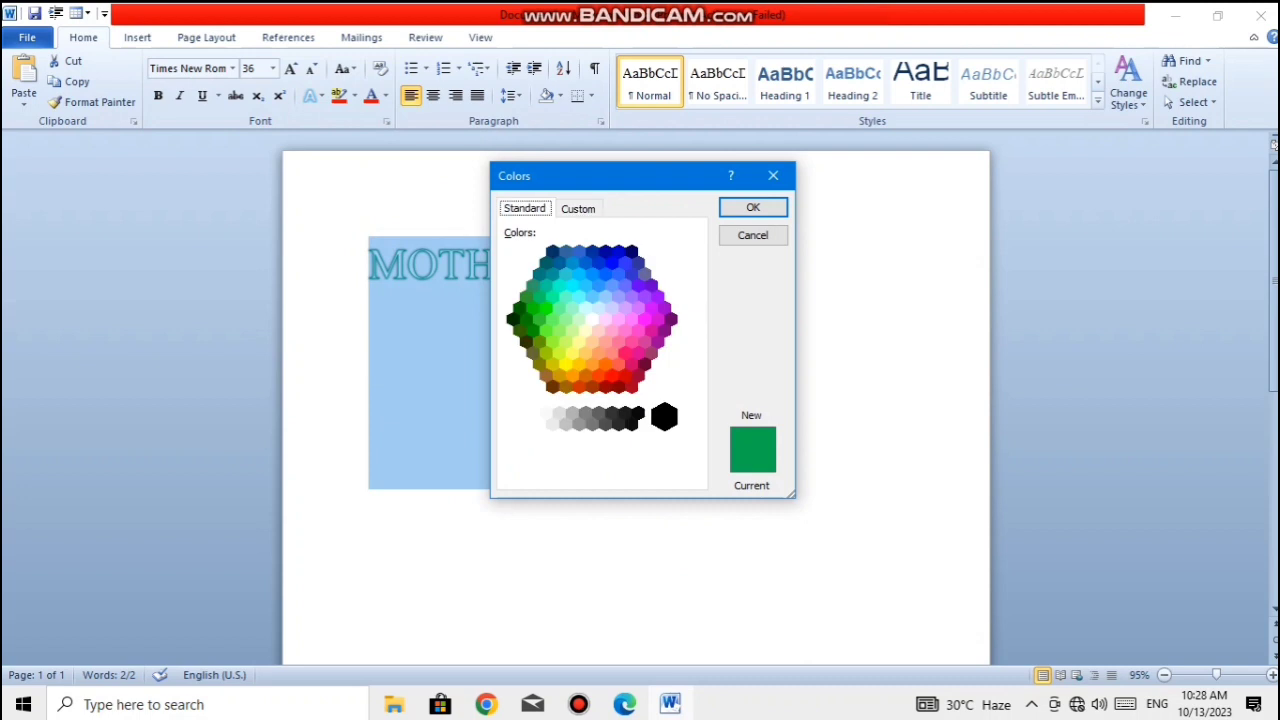
pyautogui.click(605, 251)
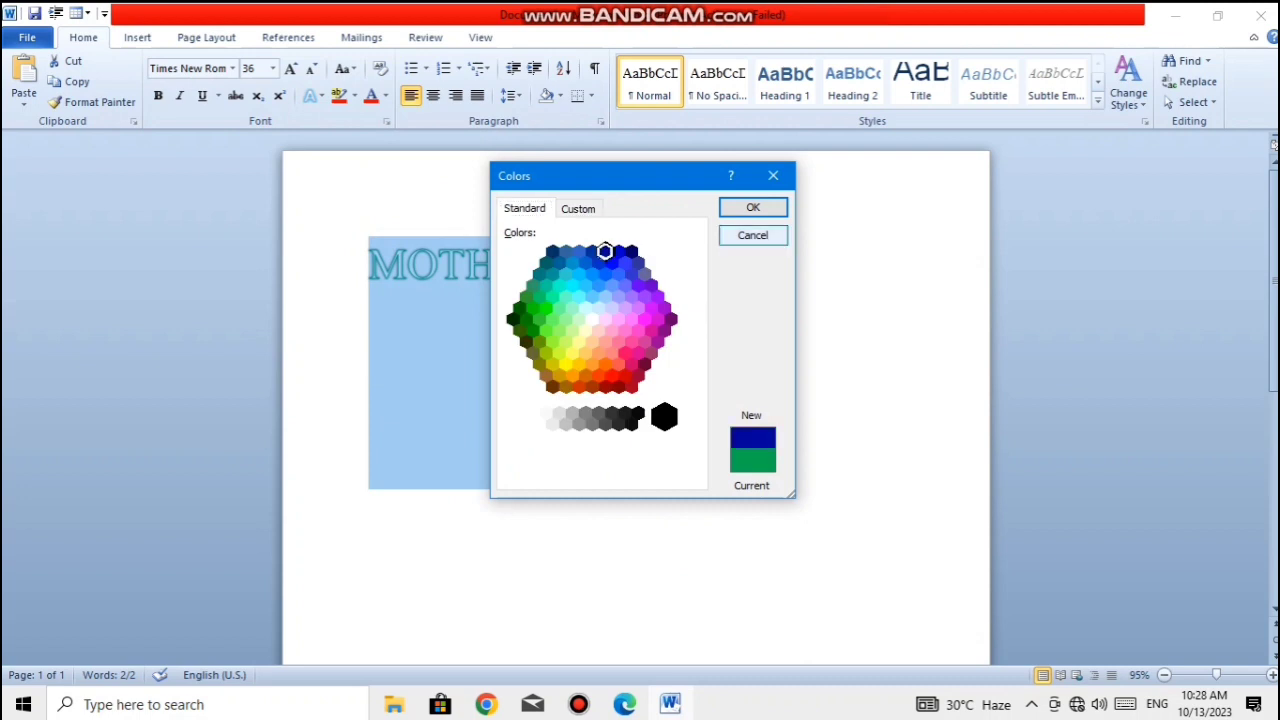
pyautogui.click(754, 208)
pyautogui.click(766, 264)
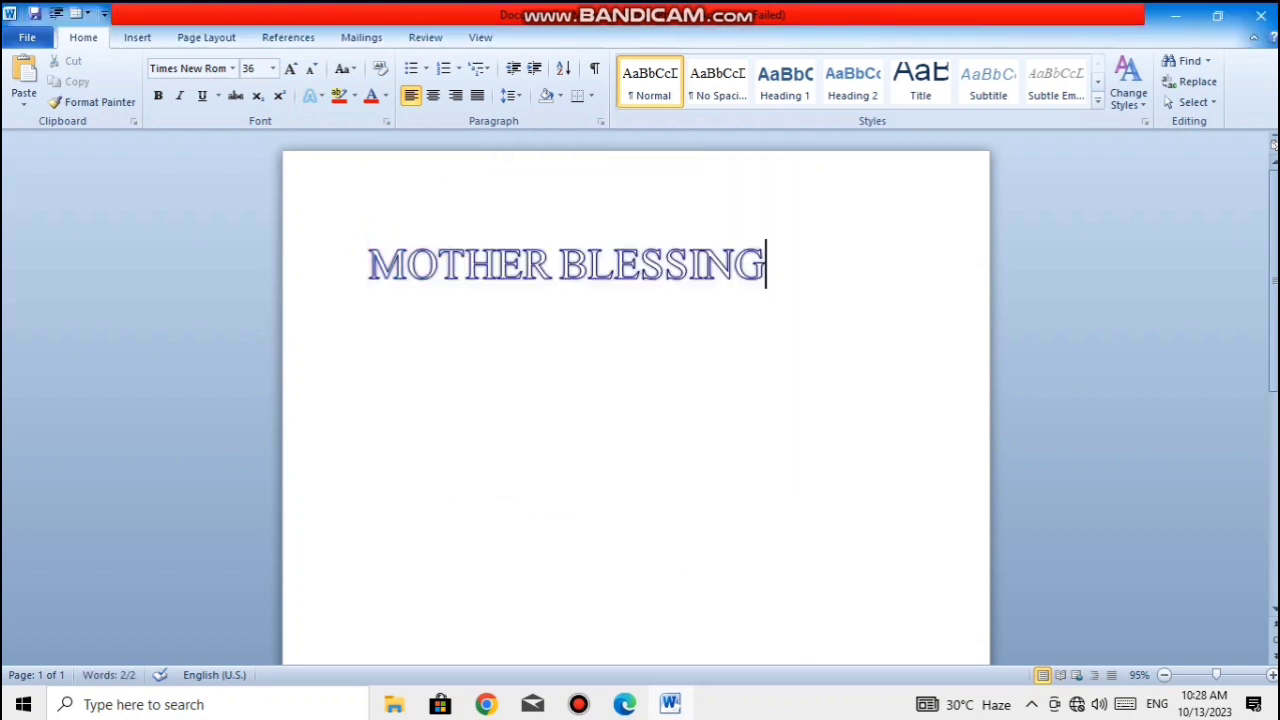
# - Set the outline weight of "MOTHER BLESSING" to 1½ pt
pyautogui.moveTo(766, 264); pyautogui.dragTo(390, 262)
pyautogui.click(313, 96)
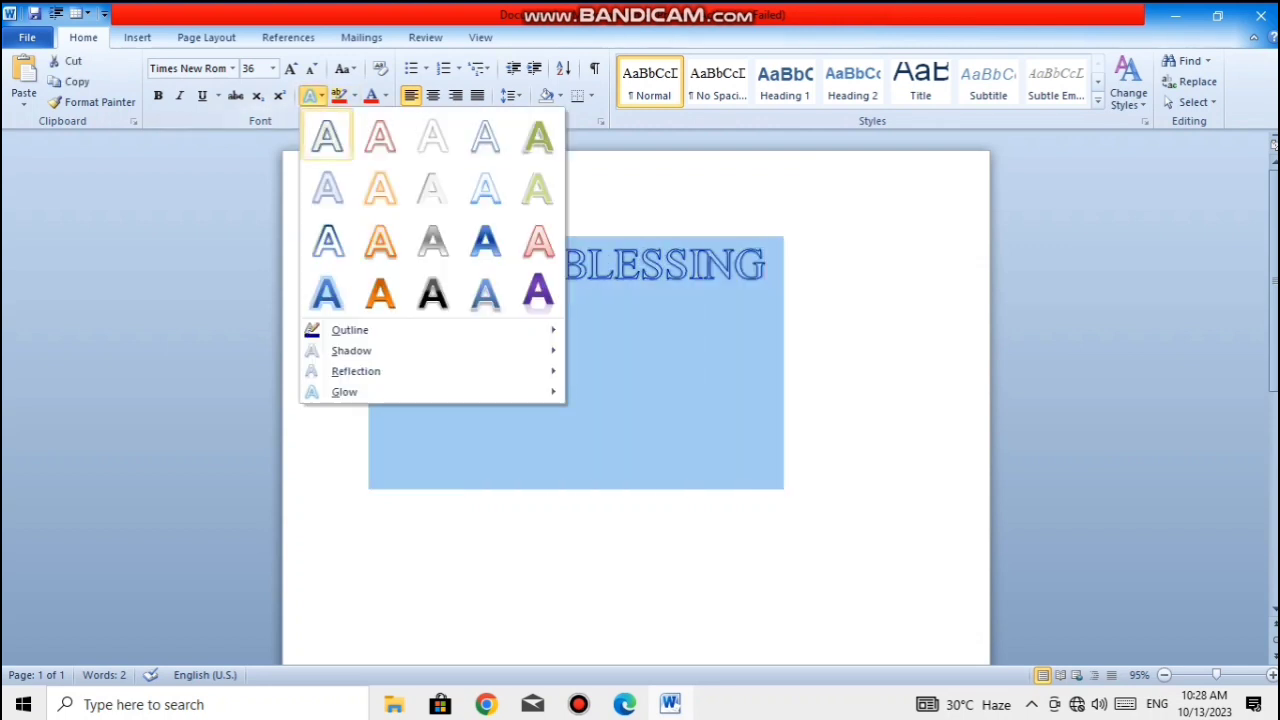
pyautogui.moveTo(345, 330)
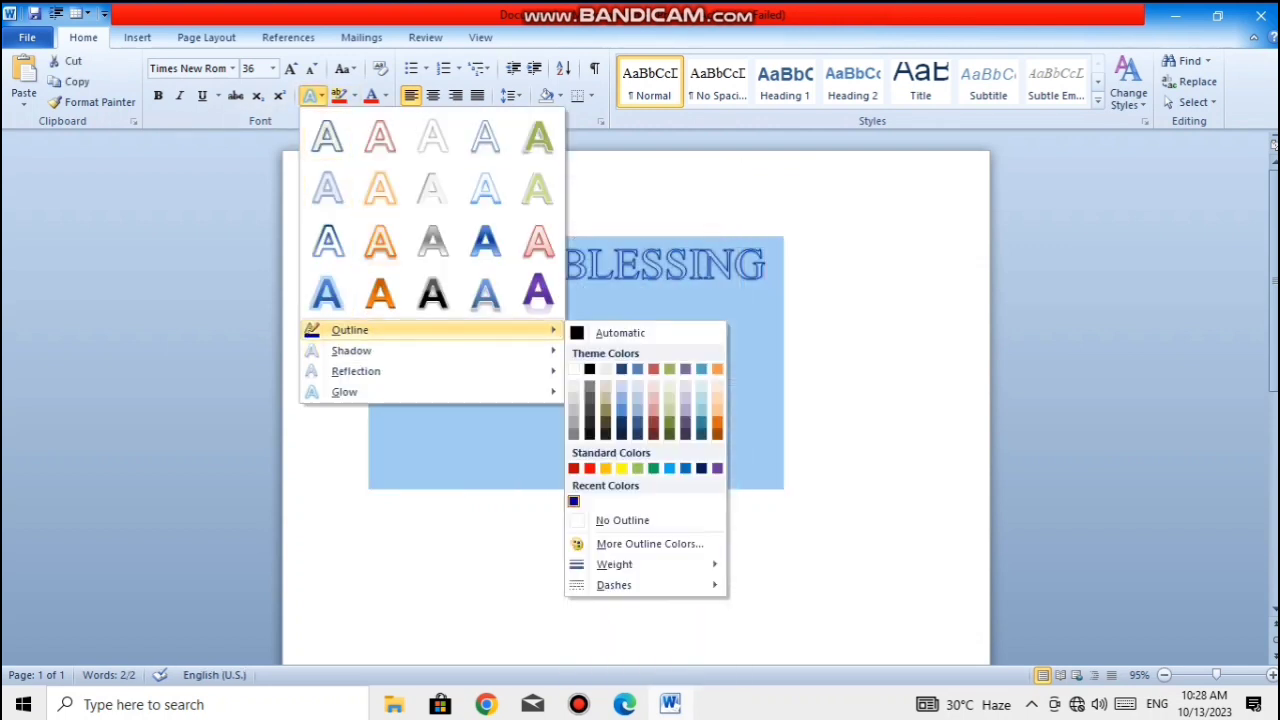
pyautogui.moveTo(620, 564)
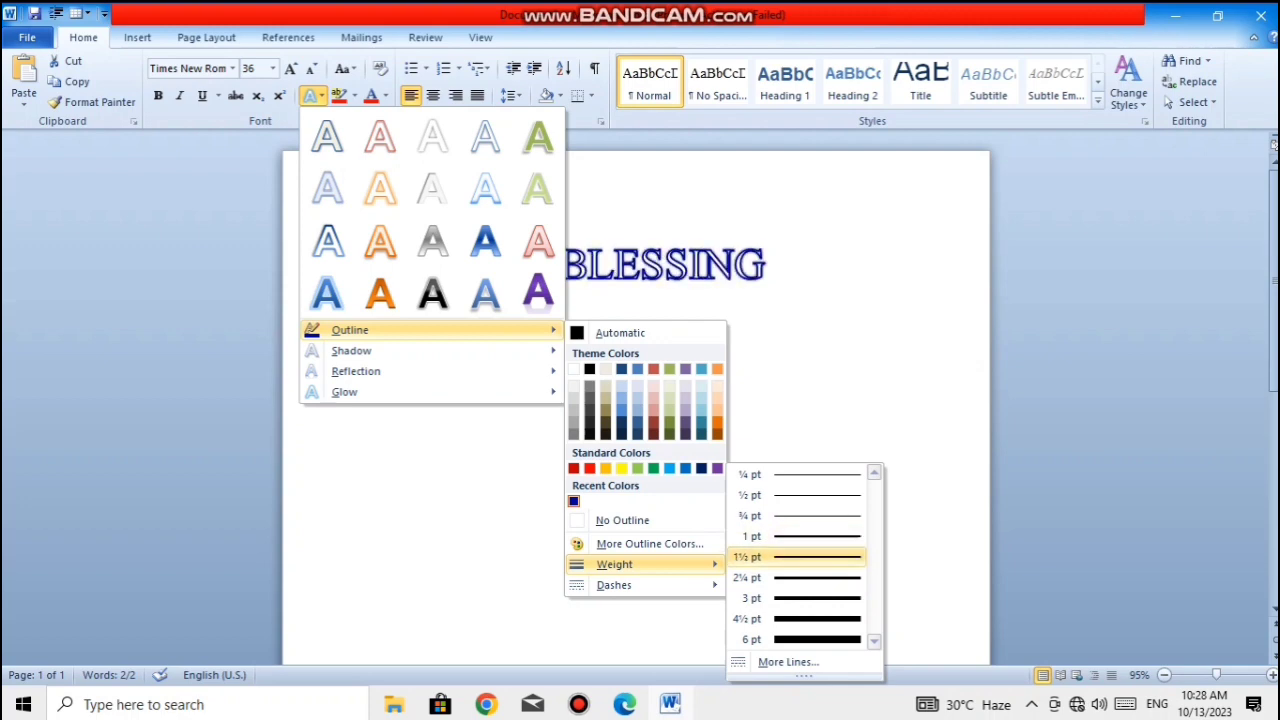
pyautogui.click(797, 557)
pyautogui.click(766, 264)
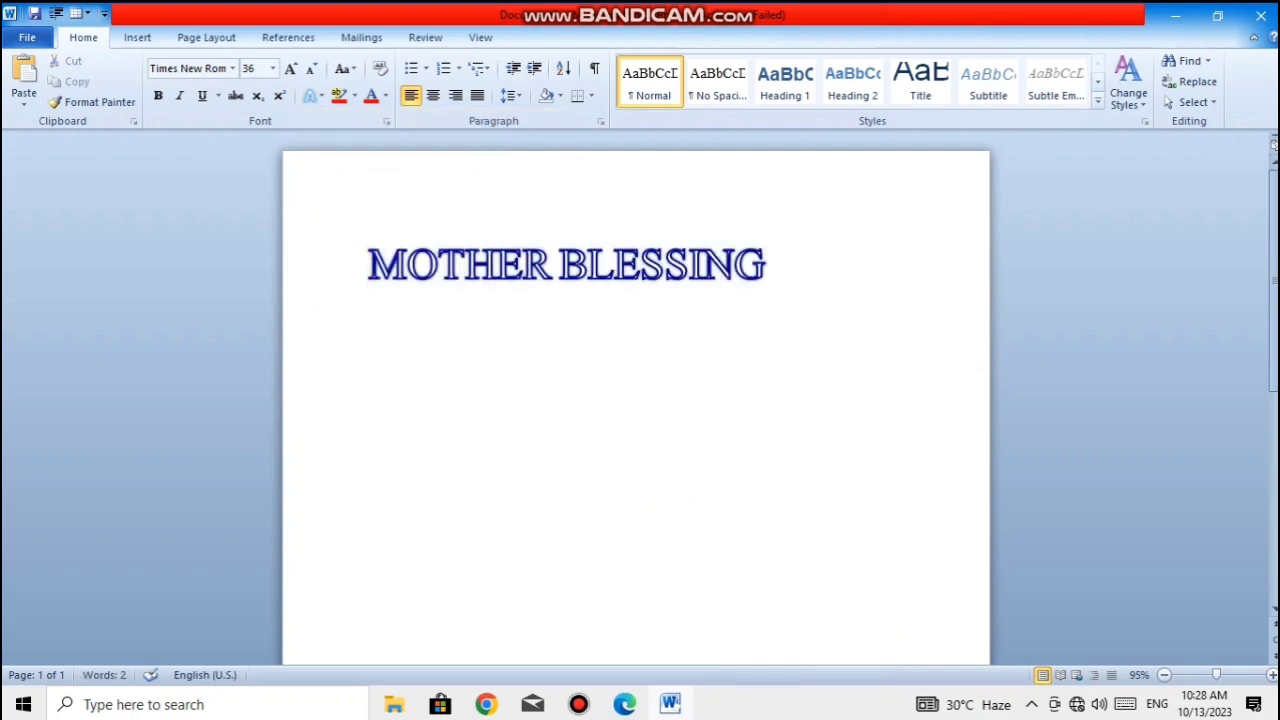
pyautogui.moveTo(768, 265); pyautogui.dragTo(428, 262)
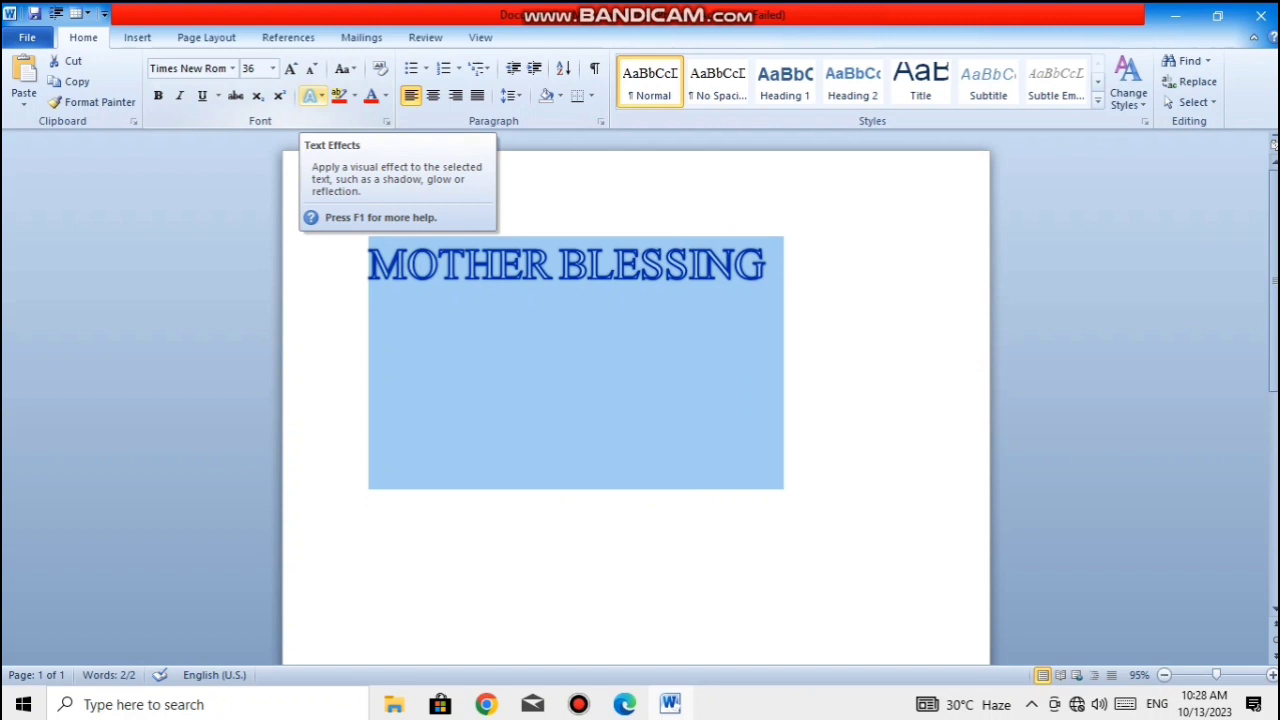
pyautogui.click(310, 95)
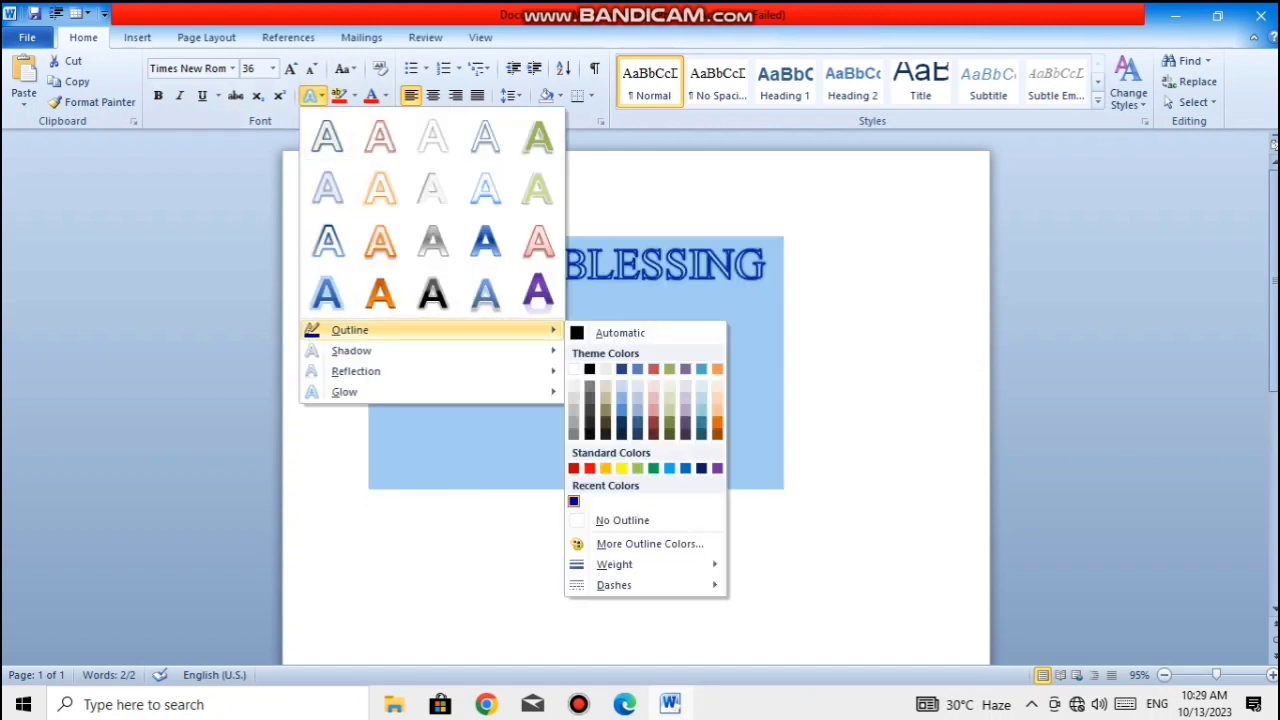
pyautogui.press('Escape')
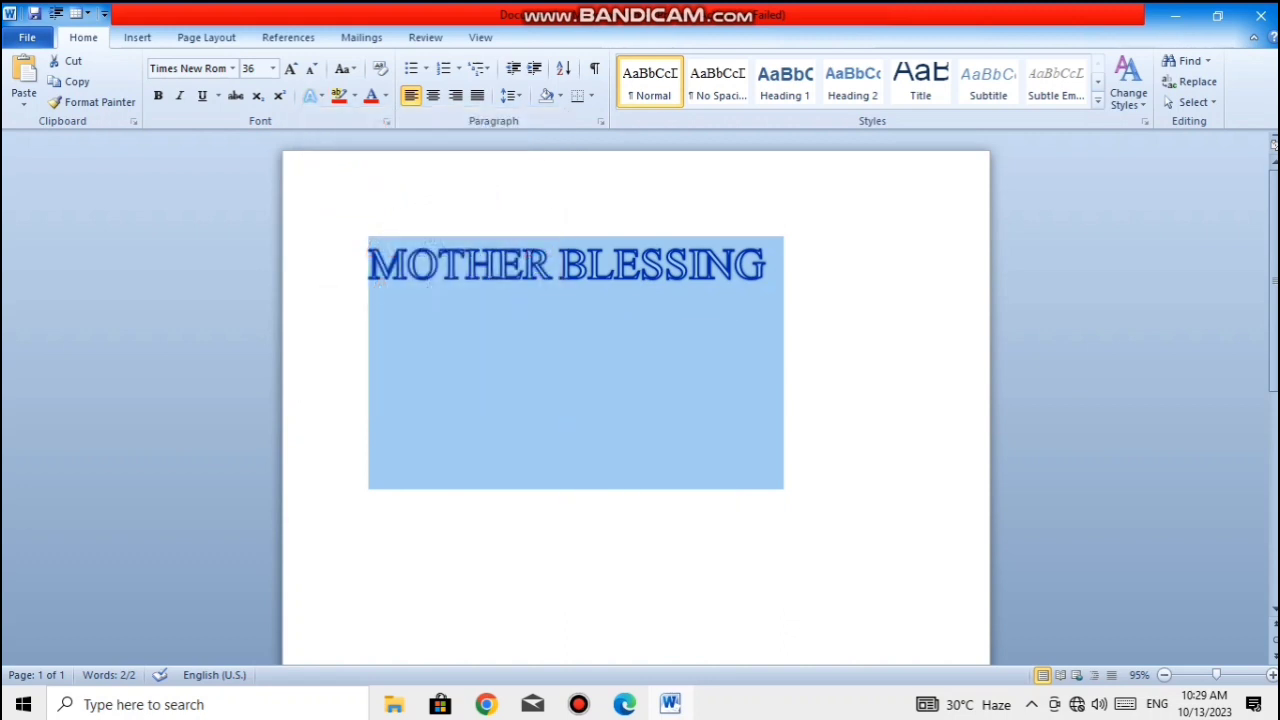
pyautogui.click(766, 265)
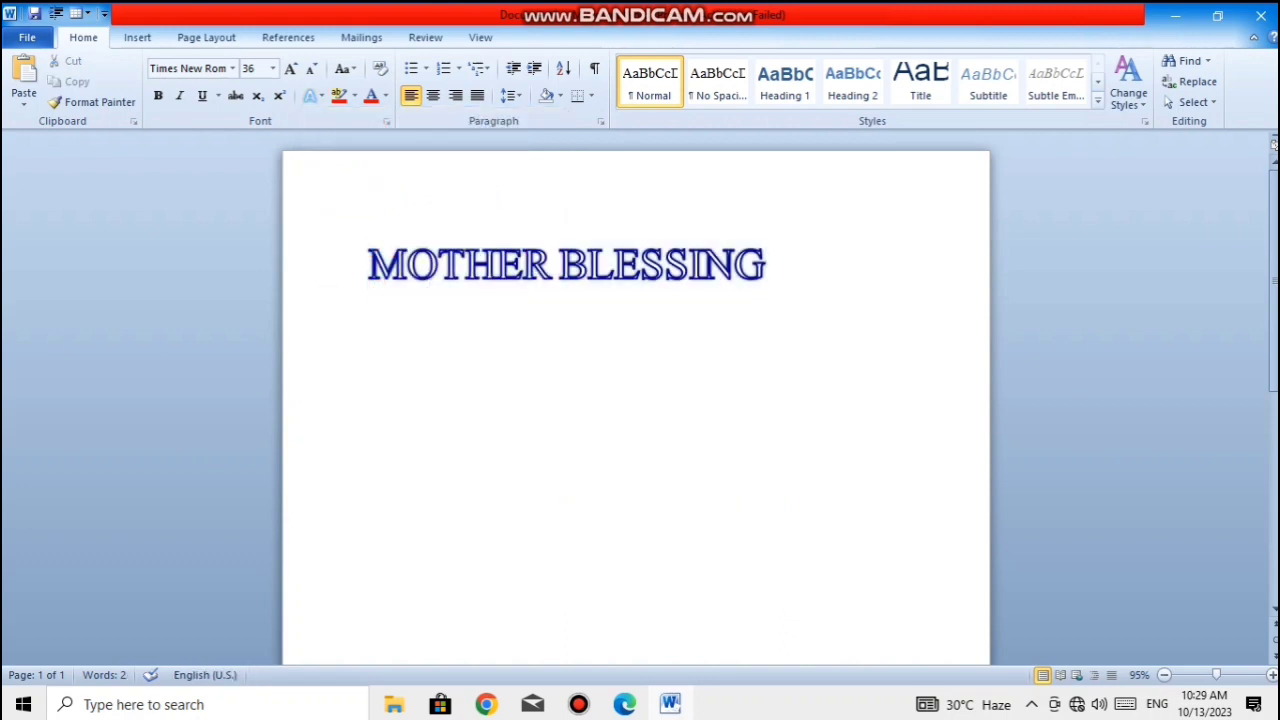
# - Apply the long-dash line style to the outline of "MOTHER BLESSING"
pyautogui.hotkey('ctrl', 'a')
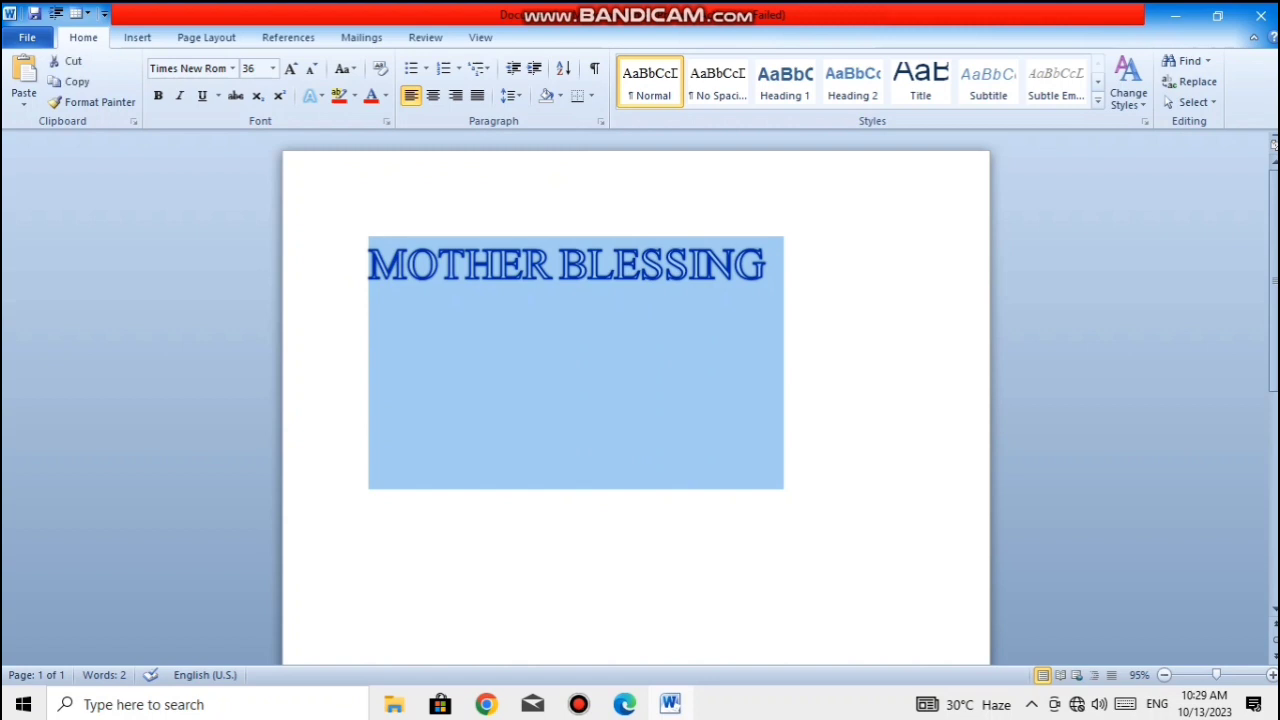
pyautogui.click(310, 95)
pyautogui.moveTo(350, 330)
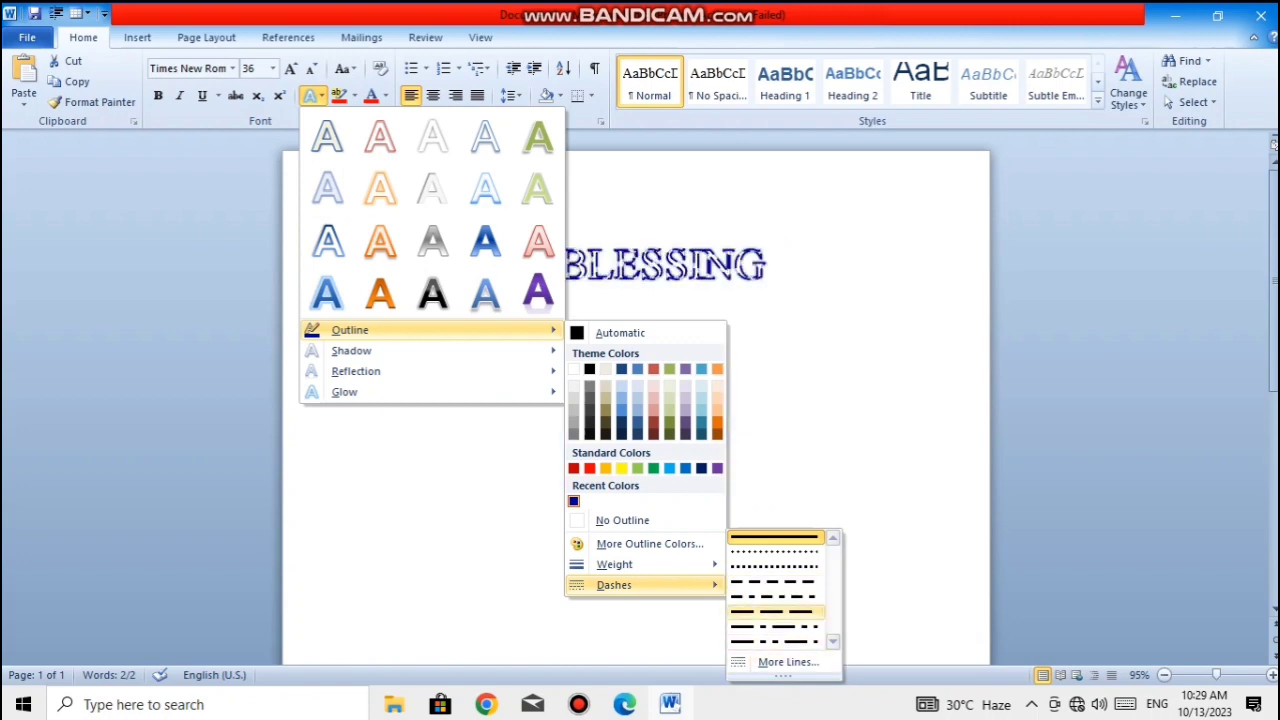
pyautogui.click(776, 612)
pyautogui.click(768, 265)
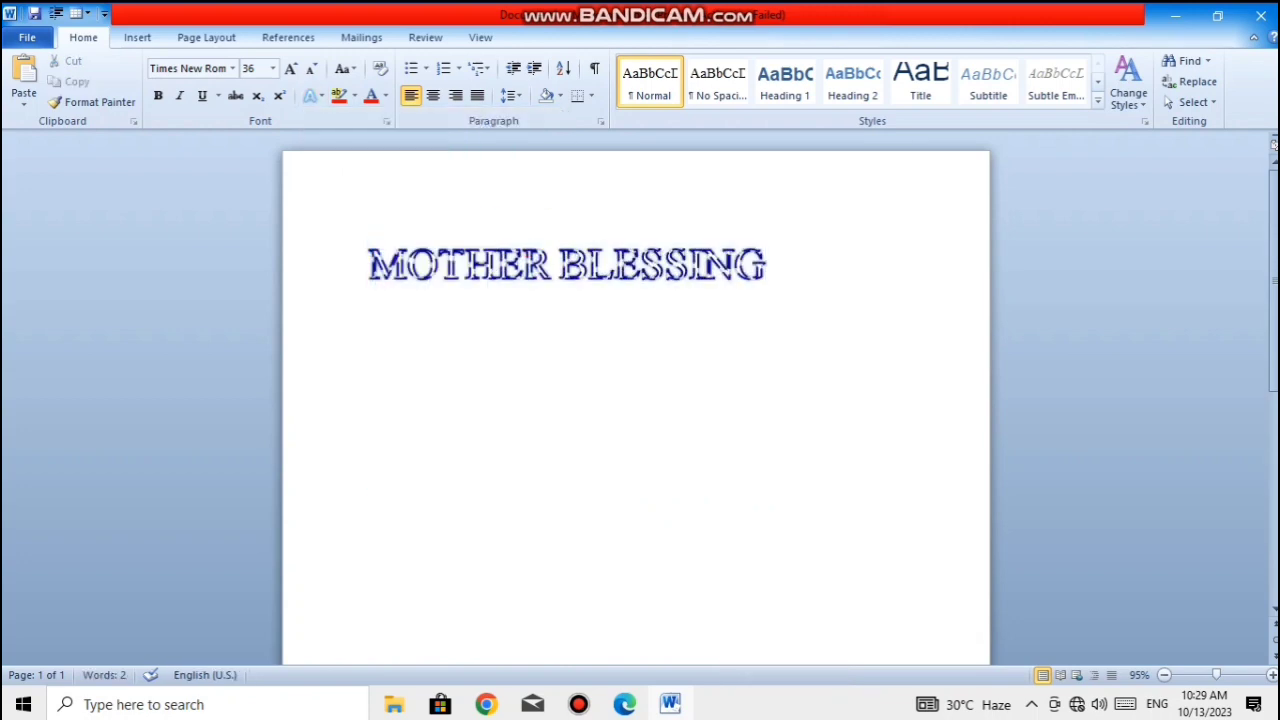
# - Set the compound type of the "MOTHER BLESSING" outline to Thick Thin in the outline style settings
pyautogui.hotkey('shift', 'Left')
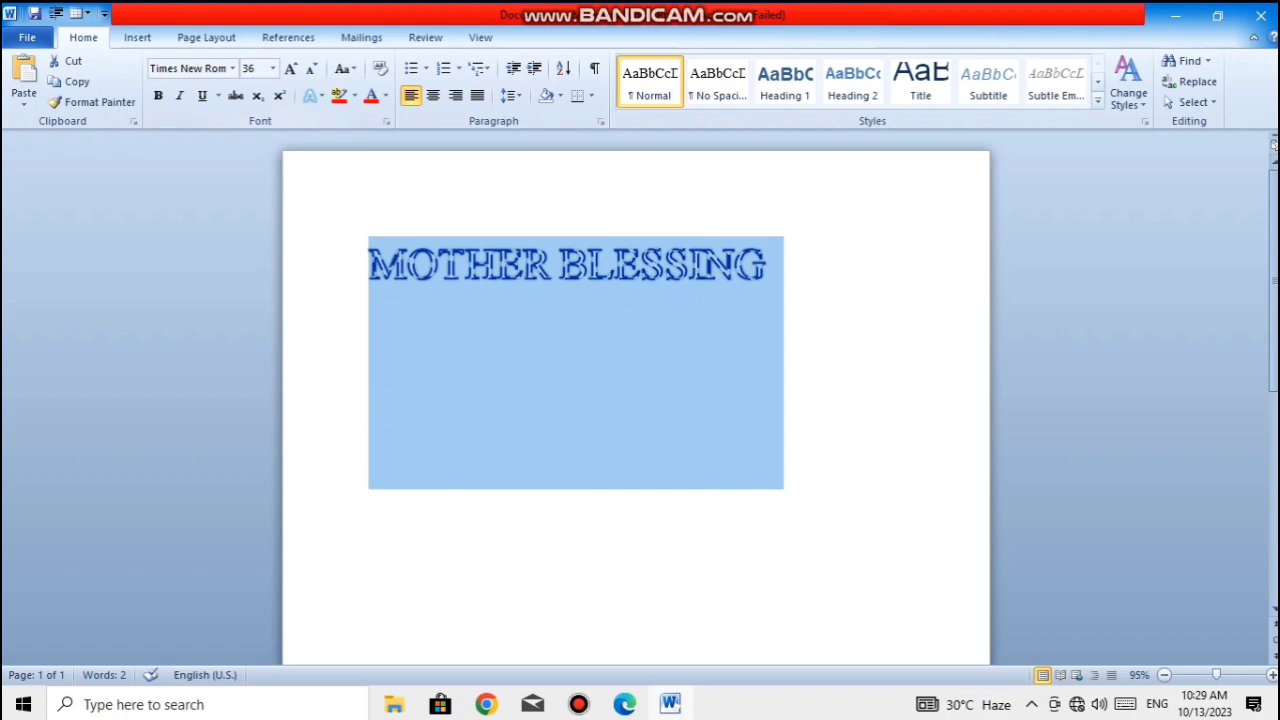
pyautogui.click(313, 95)
pyautogui.moveTo(350, 330)
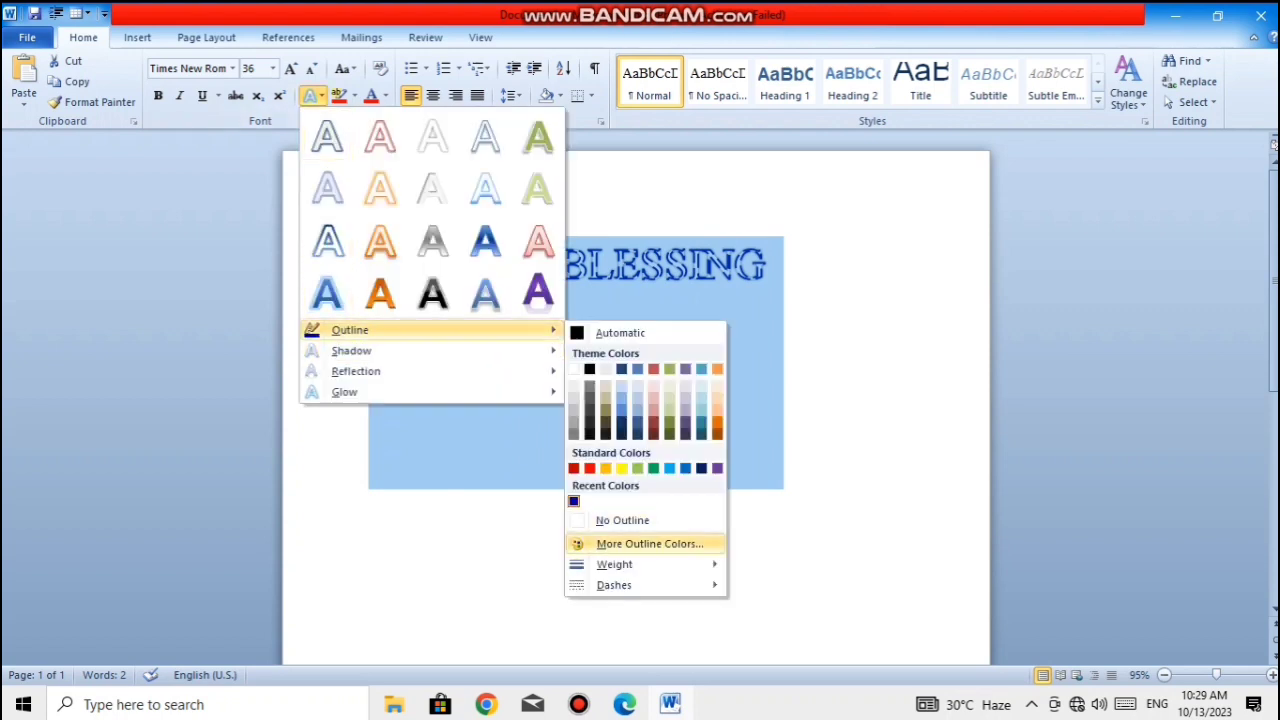
pyautogui.moveTo(614, 585)
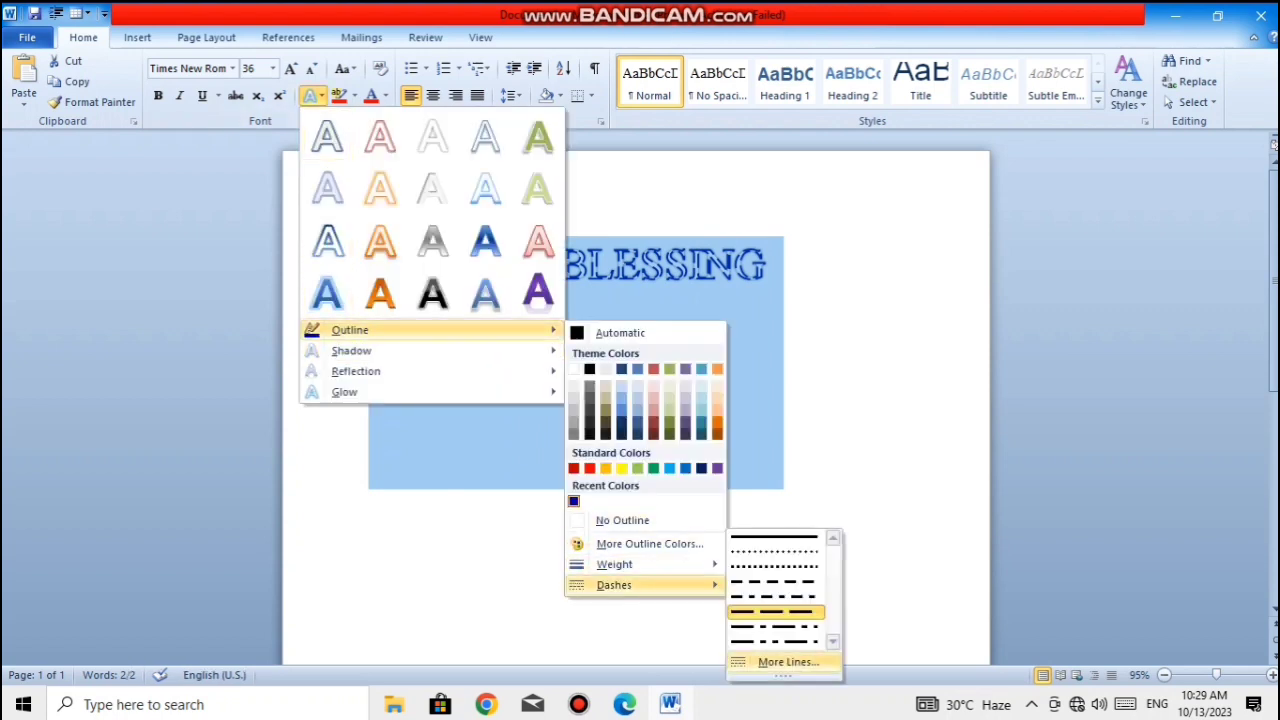
pyautogui.click(788, 662)
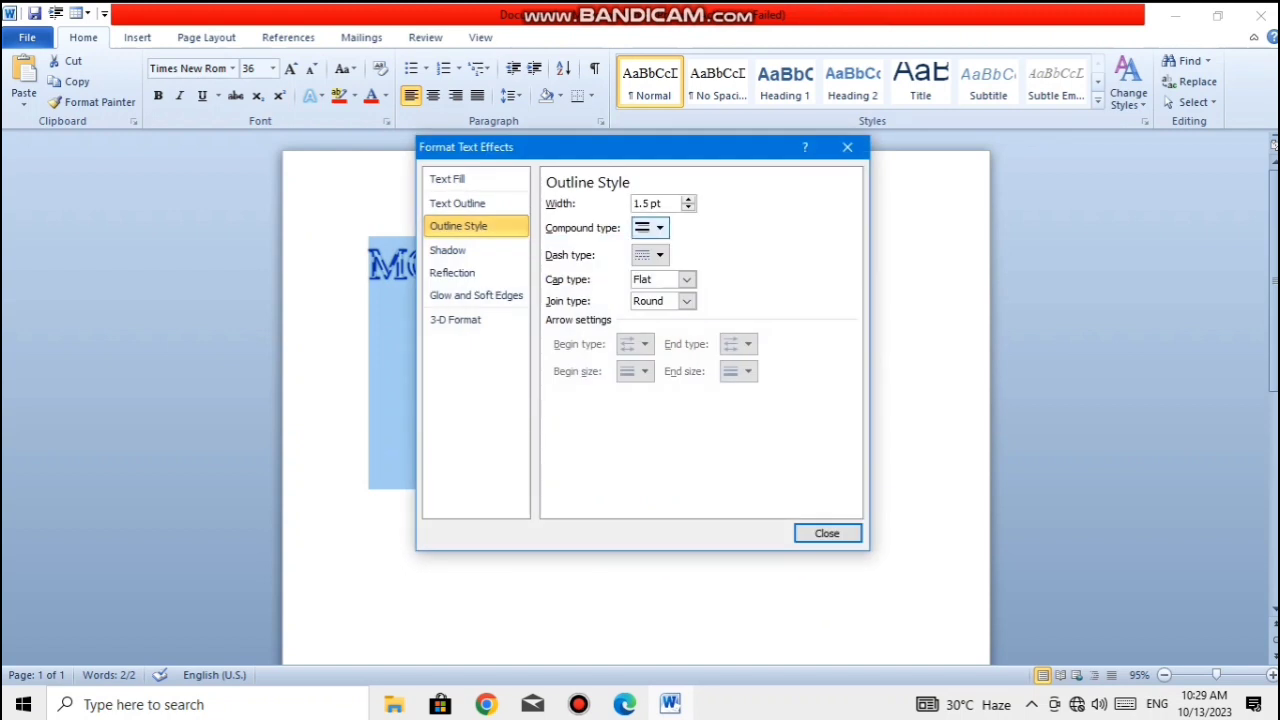
pyautogui.click(652, 228)
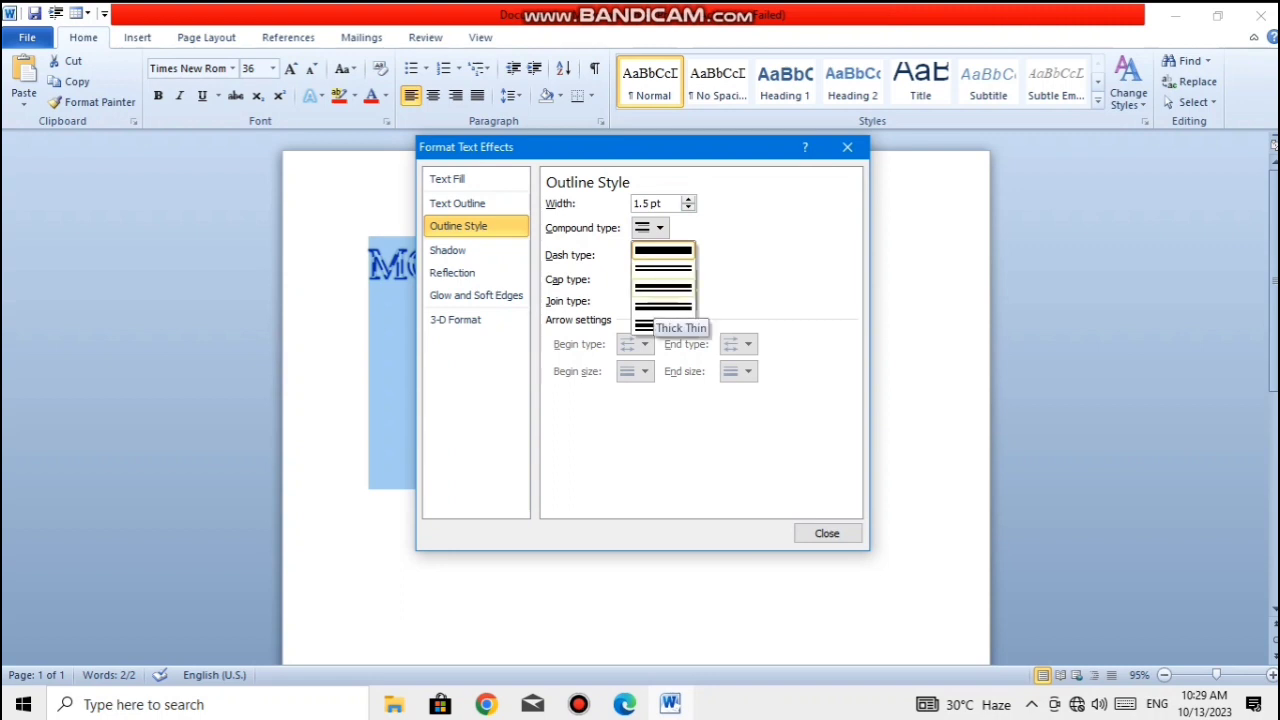
pyautogui.click(660, 323)
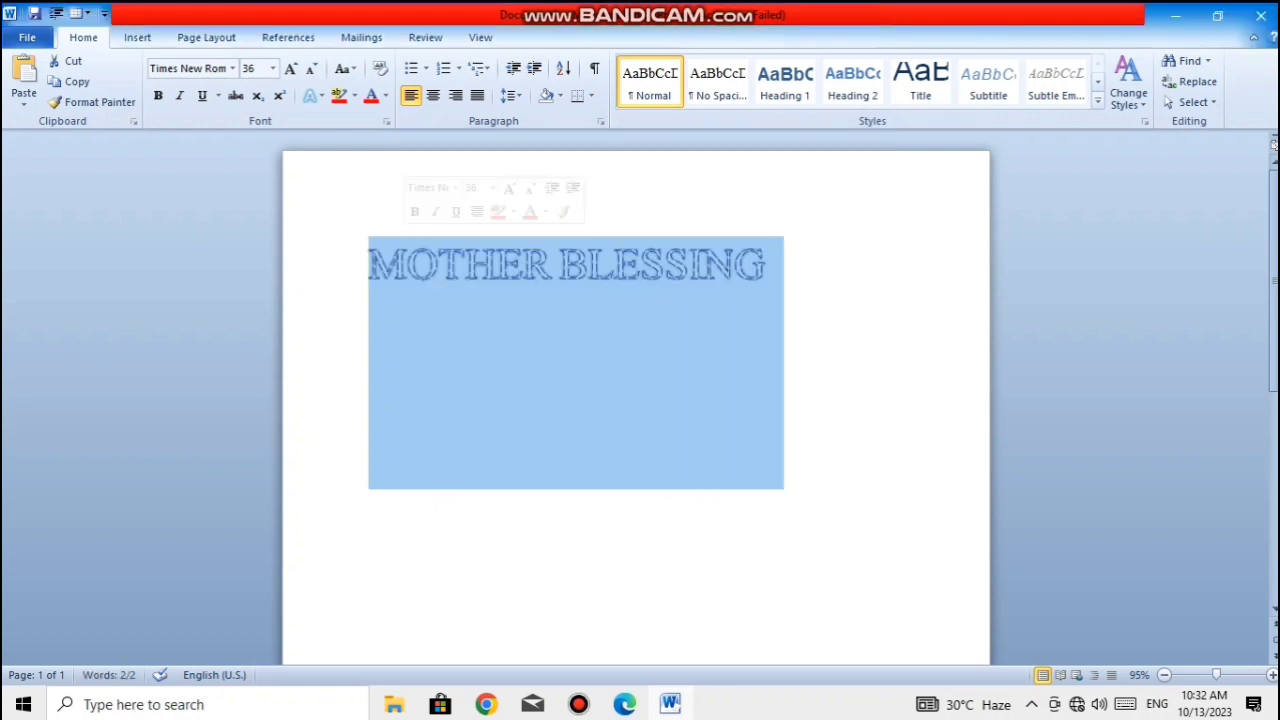
# - Remove the text outline from "MOTHER BLESSING" with the No Outline option
pyautogui.click(314, 95)
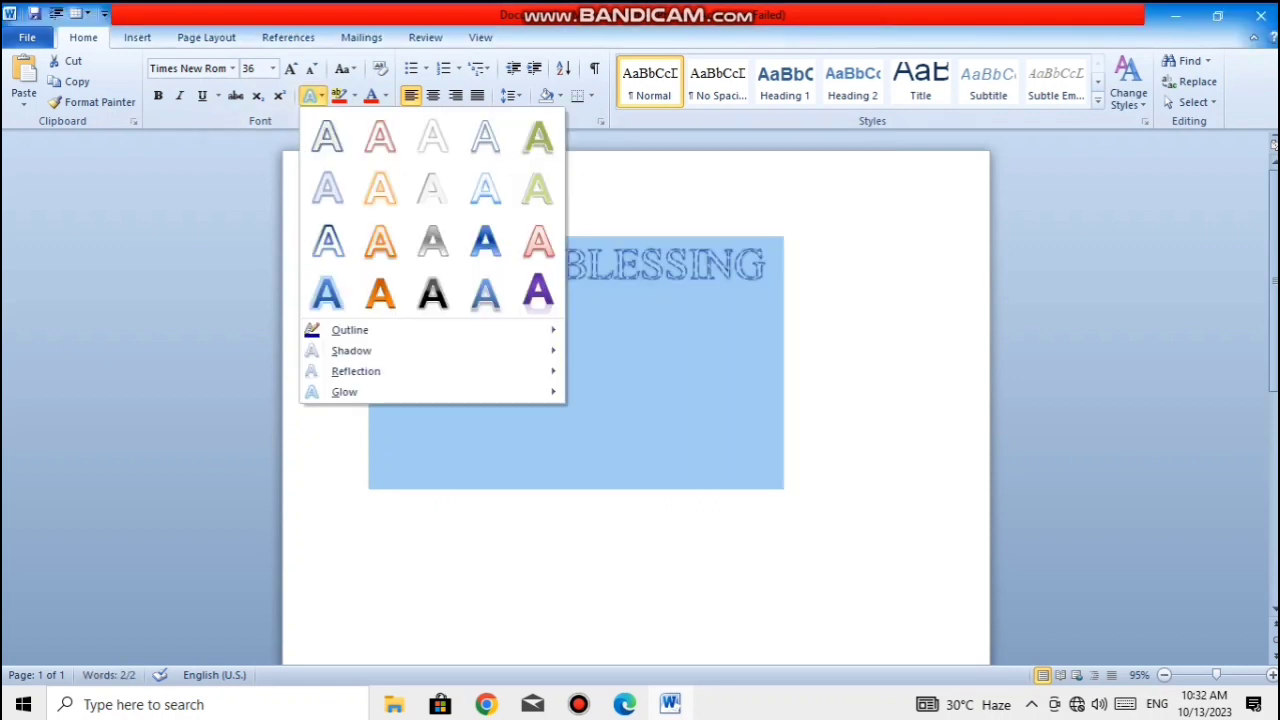
pyautogui.moveTo(345, 330)
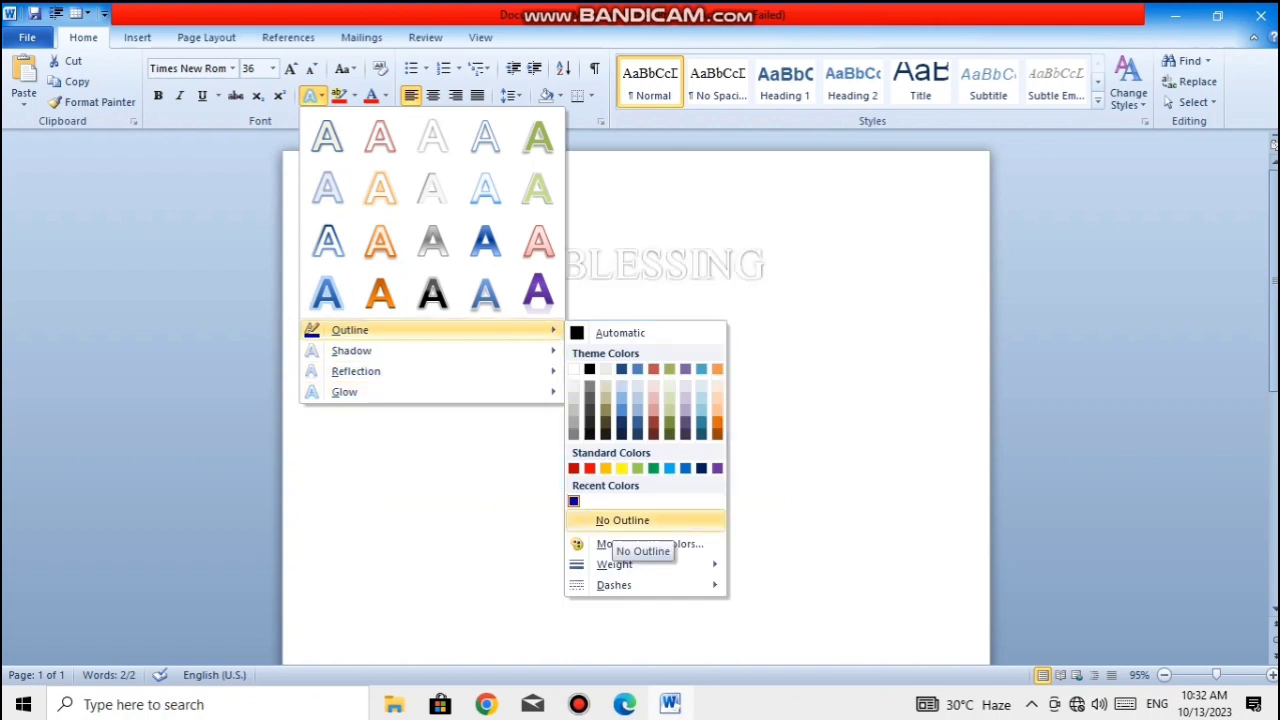
pyautogui.click(615, 521)
pyautogui.click(768, 265)
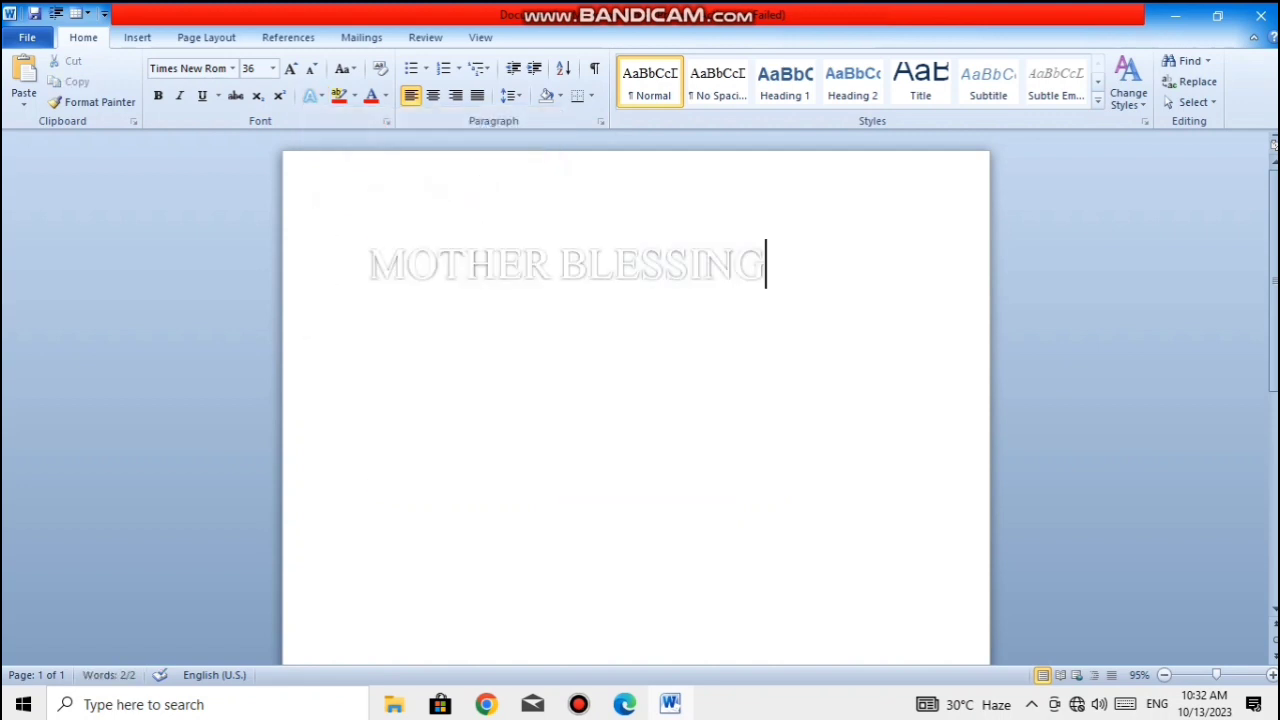
# - Apply the middle shadow in the last row of the Inner shadows to "MOTHER BLESSING"
pyautogui.hotkey('ctrl', 'a')
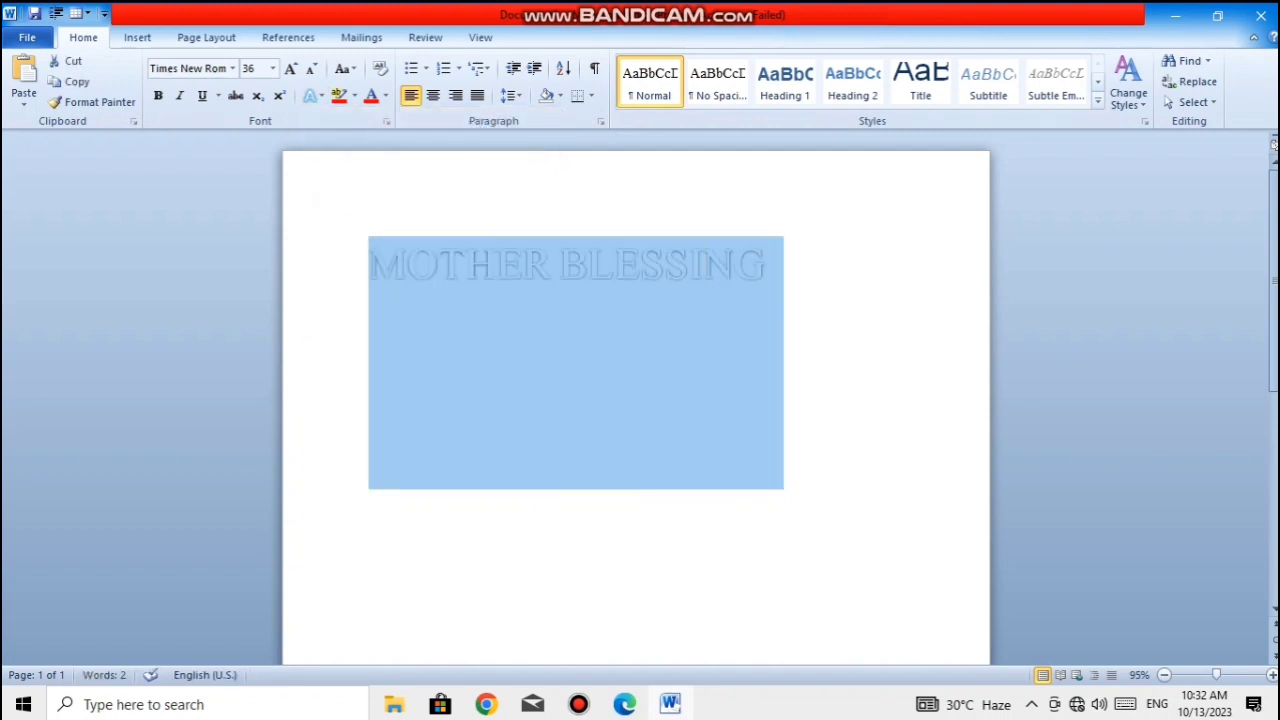
pyautogui.click(313, 95)
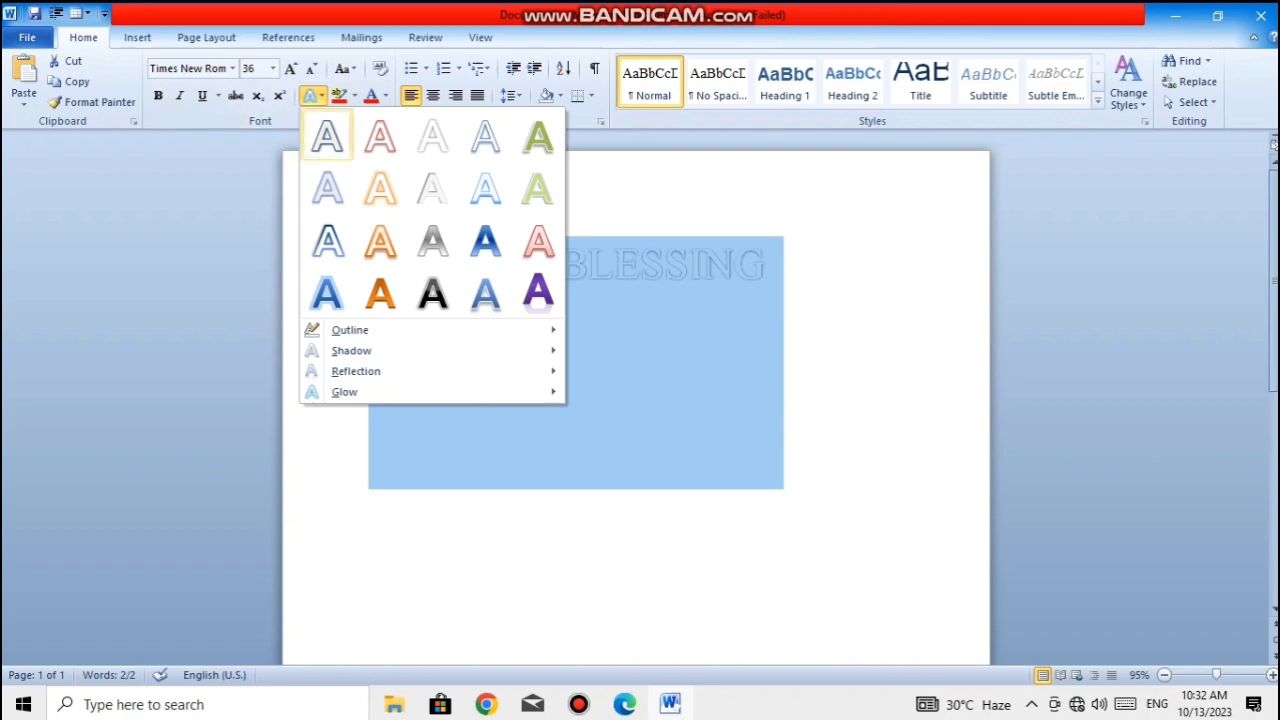
pyautogui.moveTo(380, 350)
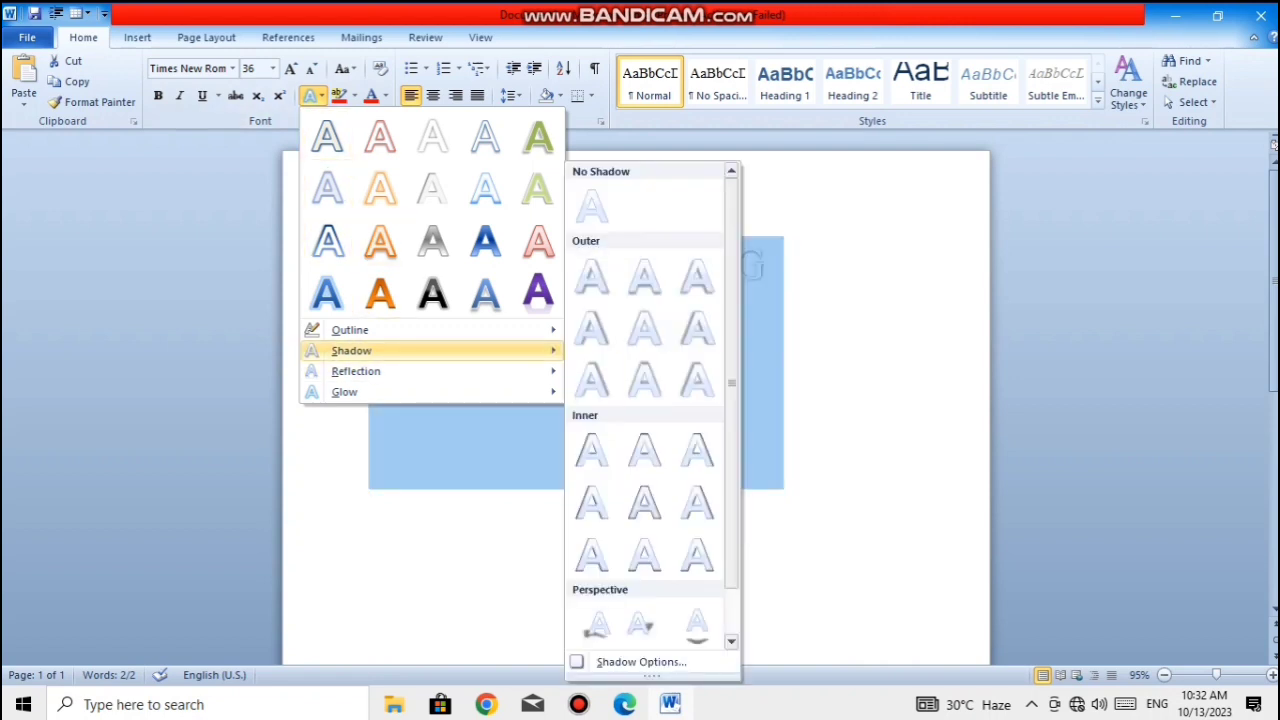
pyautogui.click(644, 555)
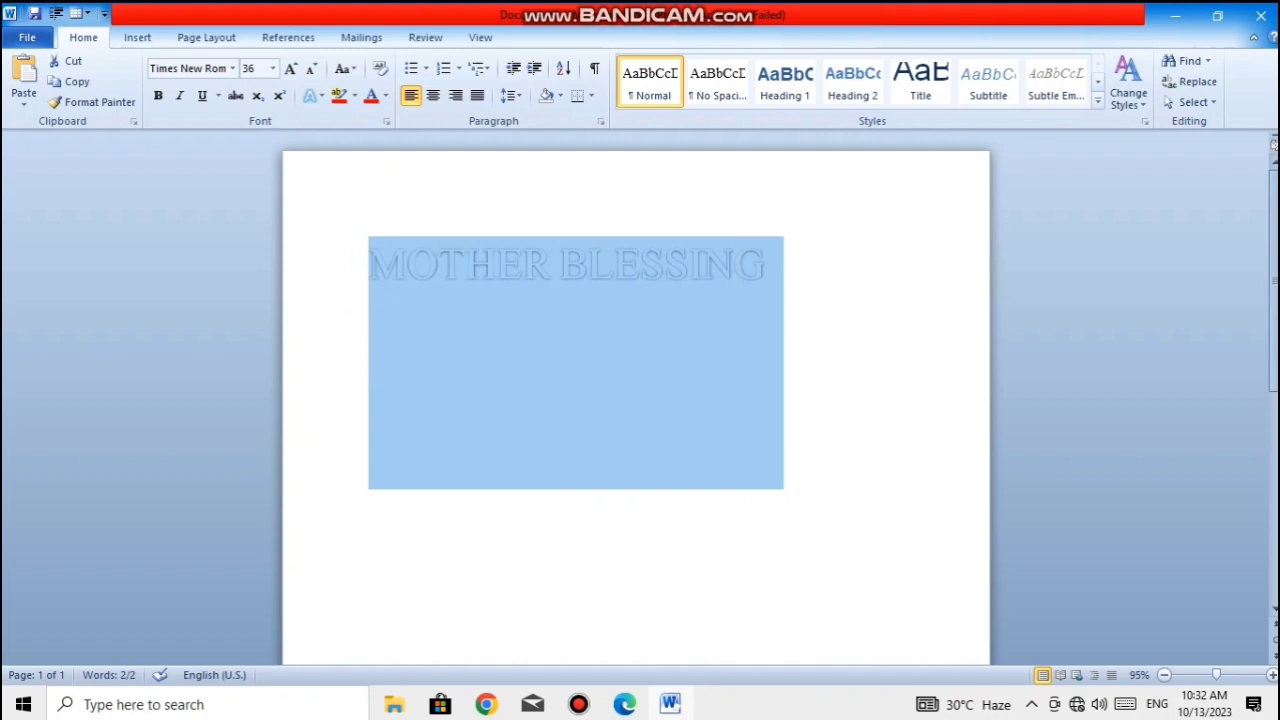
pyautogui.click(770, 265)
# - Apply the first preset text effect, with the dark blue outline, to "MOTHER BLESSING"
pyautogui.click(340, 268)
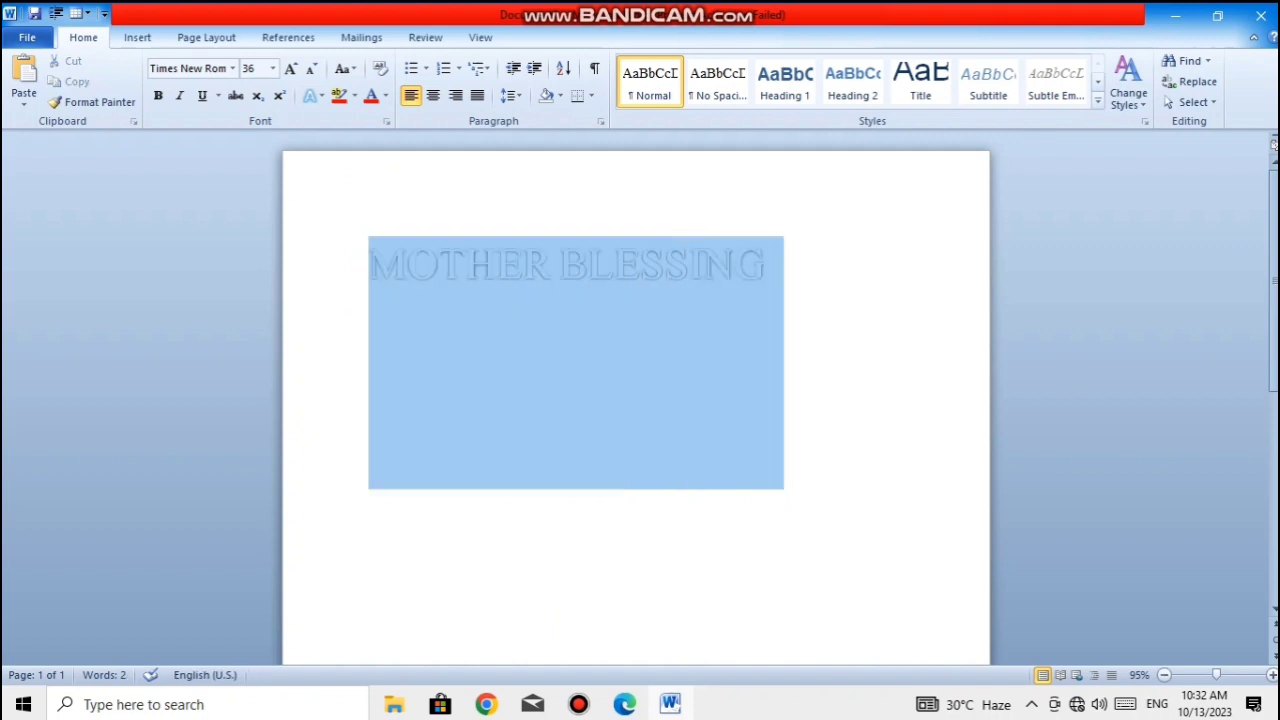
pyautogui.click(310, 95)
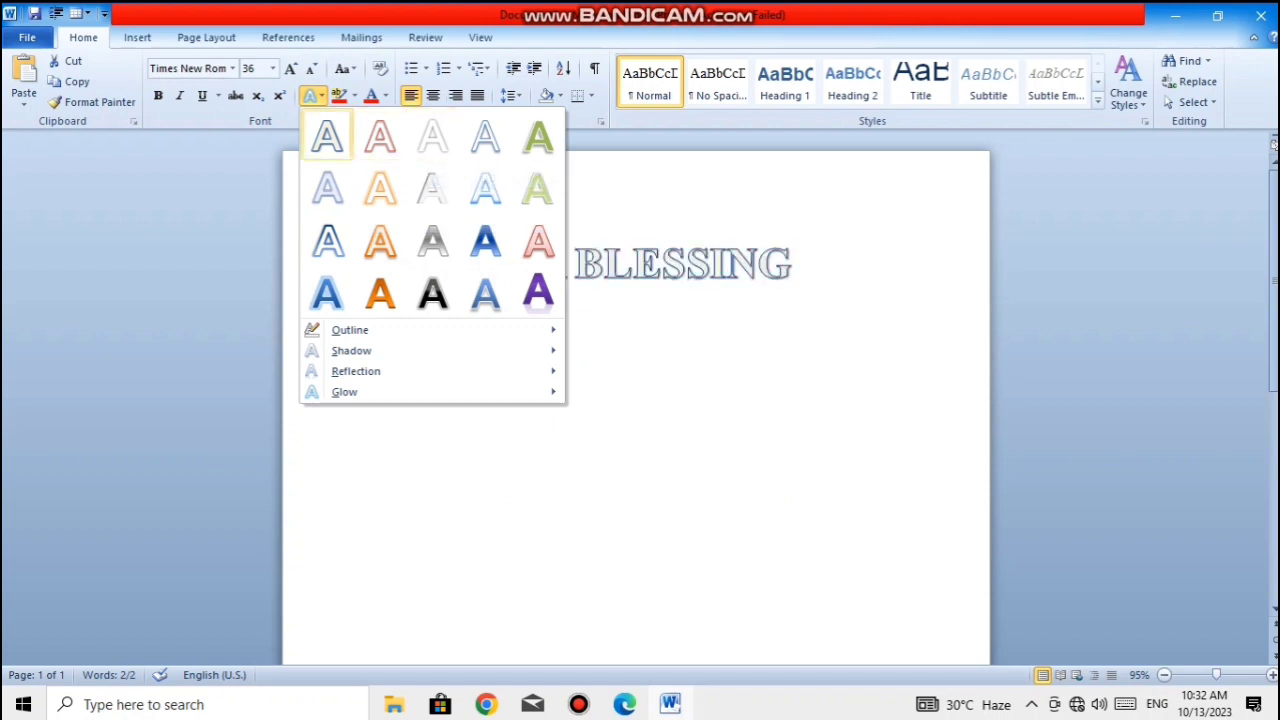
pyautogui.click(327, 136)
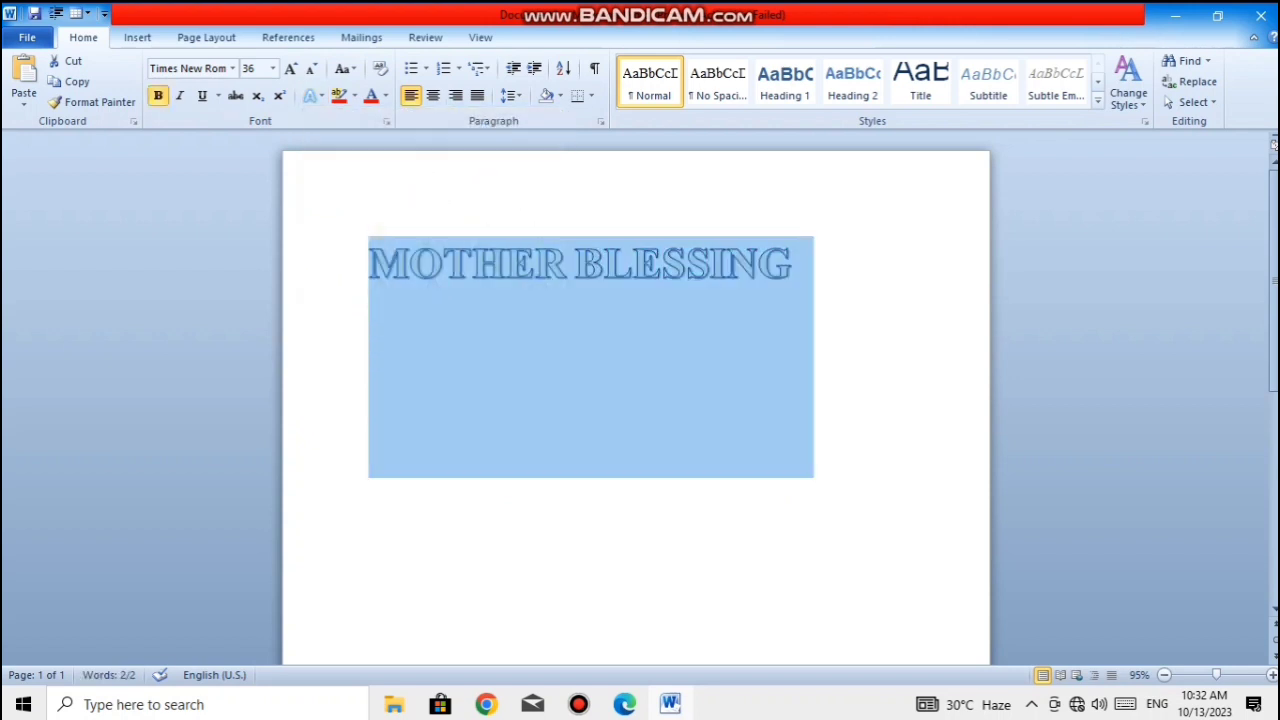
# - Give "MOTHER BLESSING" the middle shadow in the last row of the Outer shadows, offset upward
pyautogui.click(312, 95)
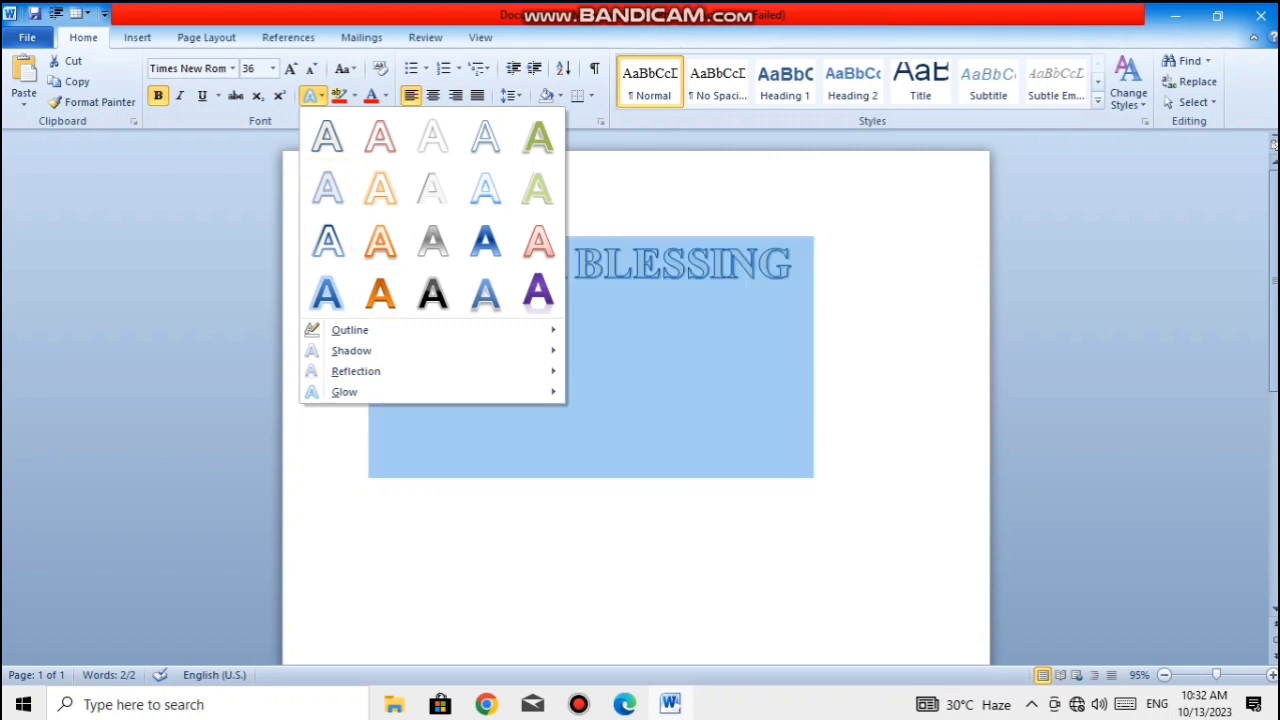
pyautogui.moveTo(351, 350)
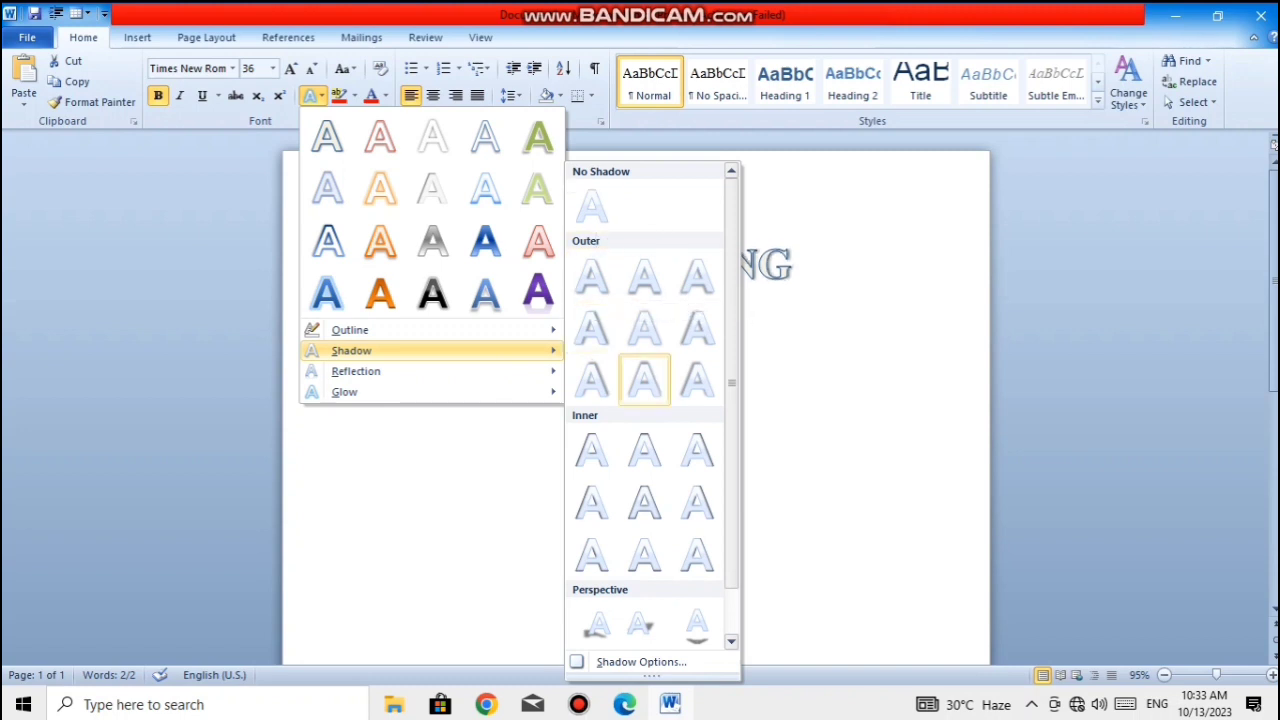
pyautogui.click(644, 380)
pyautogui.click(791, 266)
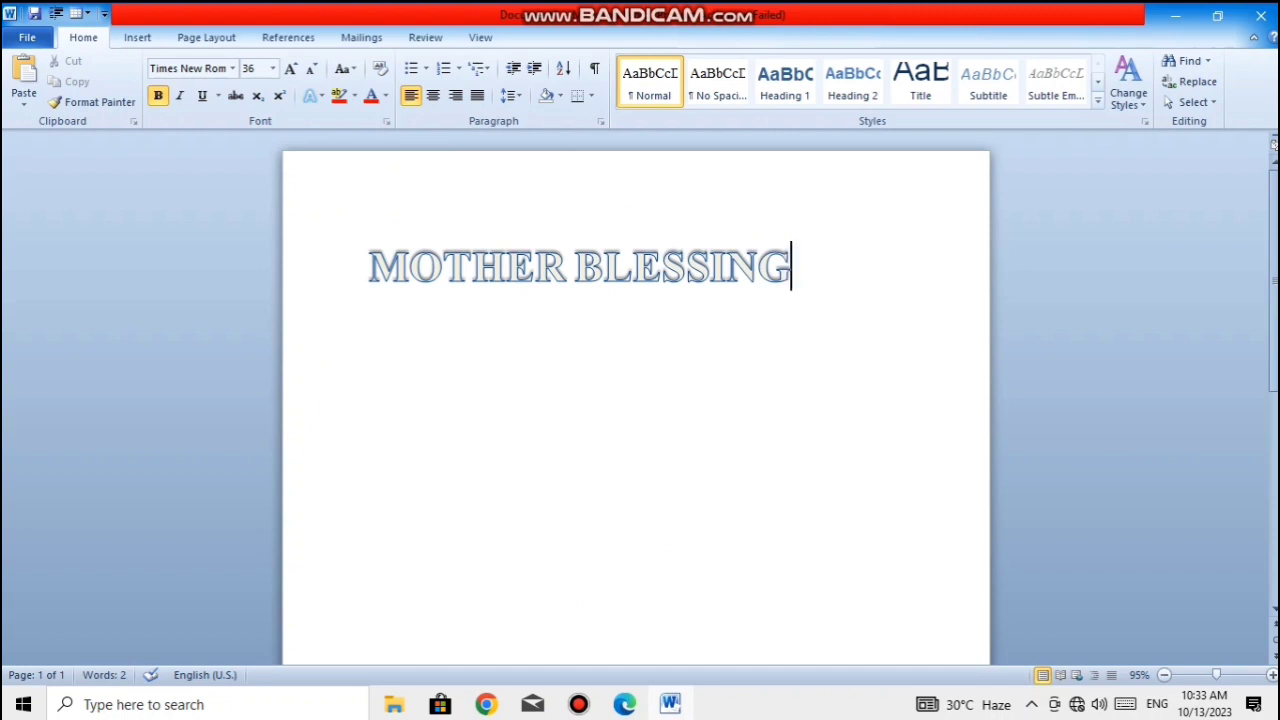
# - Enlarge the "MOTHER BLESSING" text to 270 pt
pyautogui.moveTo(793, 267); pyautogui.dragTo(370, 267)
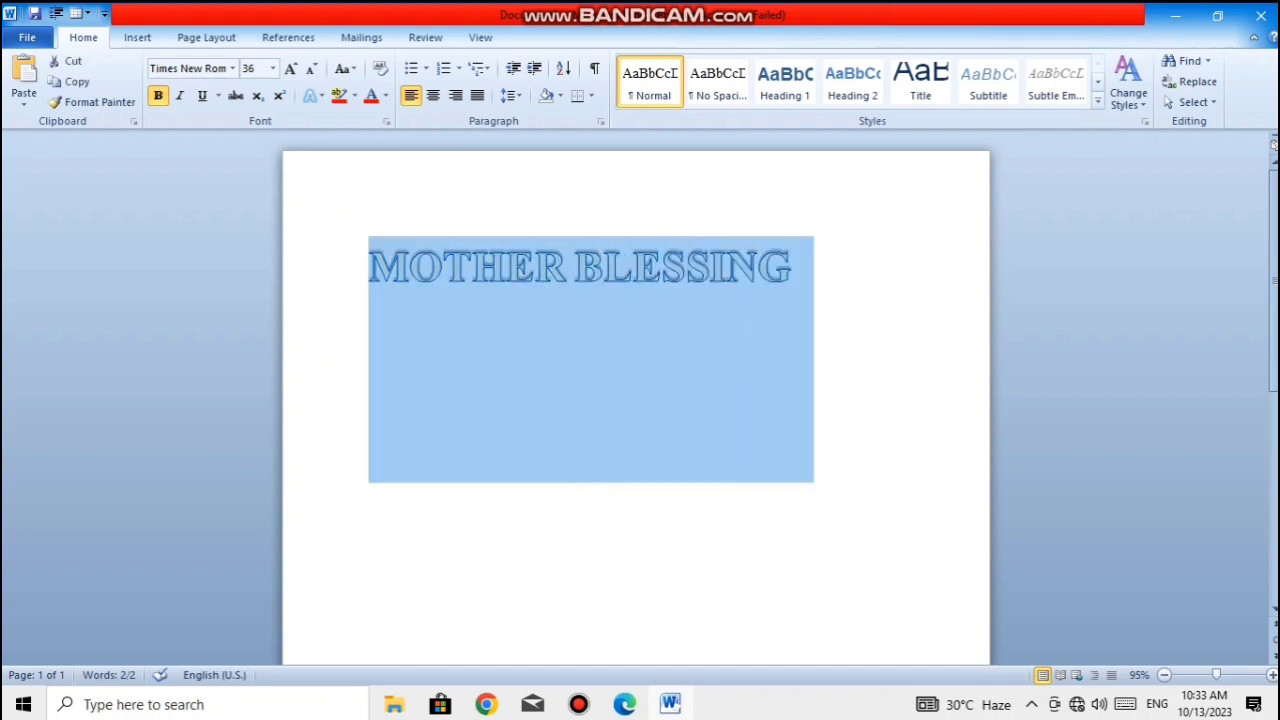
pyautogui.hotkey('ctrl', 'shift', '.')
pyautogui.hotkey('ctrl', 'shift', '.')
pyautogui.hotkey('ctrl', 'shift', '.')
pyautogui.hotkey('ctrl', 'shift', '.')
pyautogui.hotkey('ctrl', 'shift', '.')
pyautogui.hotkey('ctrl', 'shift', '.')
pyautogui.hotkey('ctrl', 'shift', '.')
pyautogui.hotkey('ctrl', 'shift', '.')
pyautogui.hotkey('ctrl', 'shift', '.')
pyautogui.hotkey('ctrl', 'shift', '.')
pyautogui.hotkey('ctrl', 'shift', '.')
pyautogui.hotkey('ctrl', 'shift', '.')
pyautogui.hotkey('ctrl', 'shift', '.')
pyautogui.hotkey('ctrl', 'shift', '.')
pyautogui.hotkey('ctrl', 'shift', '.')
pyautogui.hotkey('ctrl', 'shift', '.')
pyautogui.hotkey('ctrl', 'shift', '.')
pyautogui.hotkey('ctrl', 'shift', '.')
pyautogui.hotkey('ctrl', 'shift', '.')
pyautogui.hotkey('ctrl', 'shift', '.')
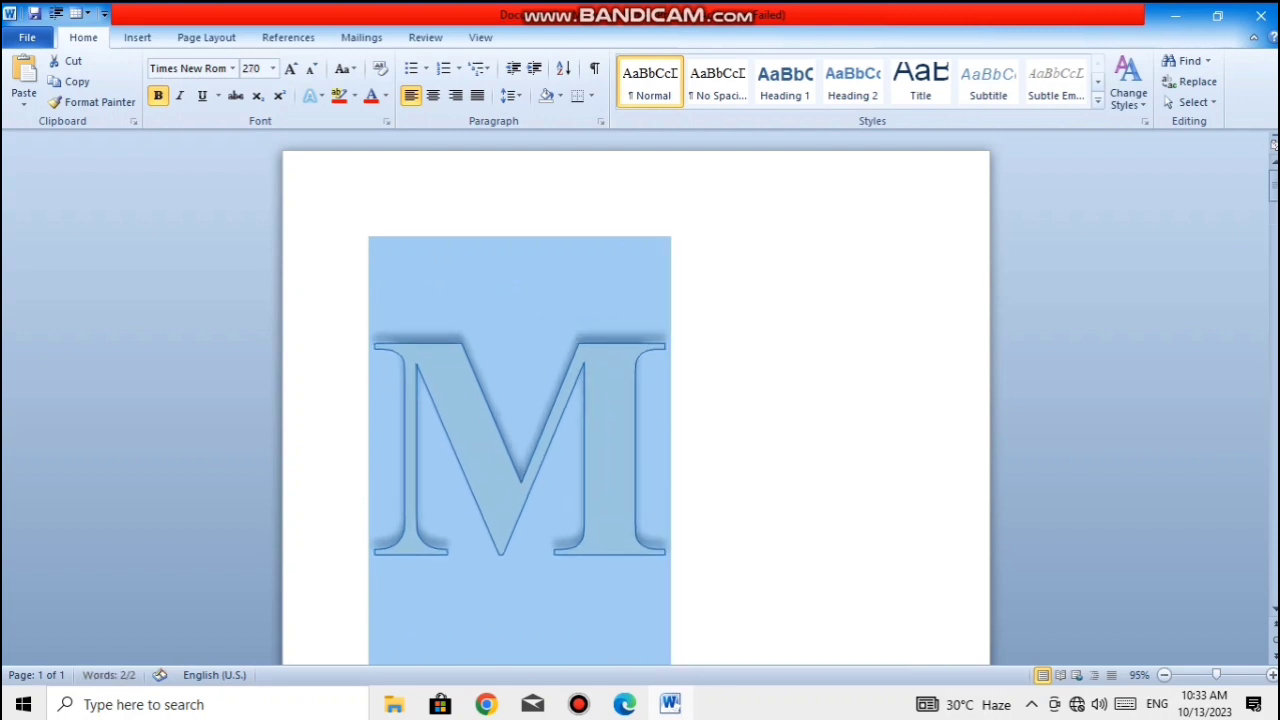
# - Apply the pale grey preset text effect with an inner shadow, third in the second row, to the letter M
pyautogui.moveTo(674, 450); pyautogui.dragTo(400, 450)
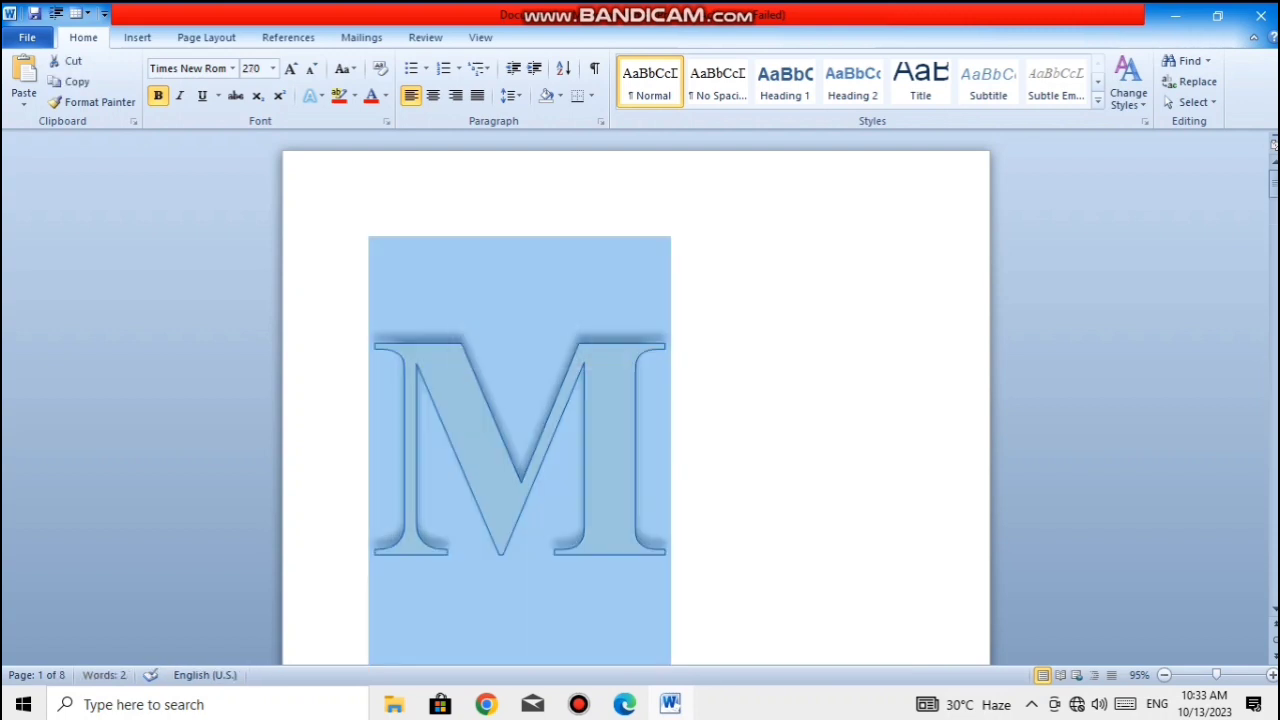
pyautogui.click(311, 95)
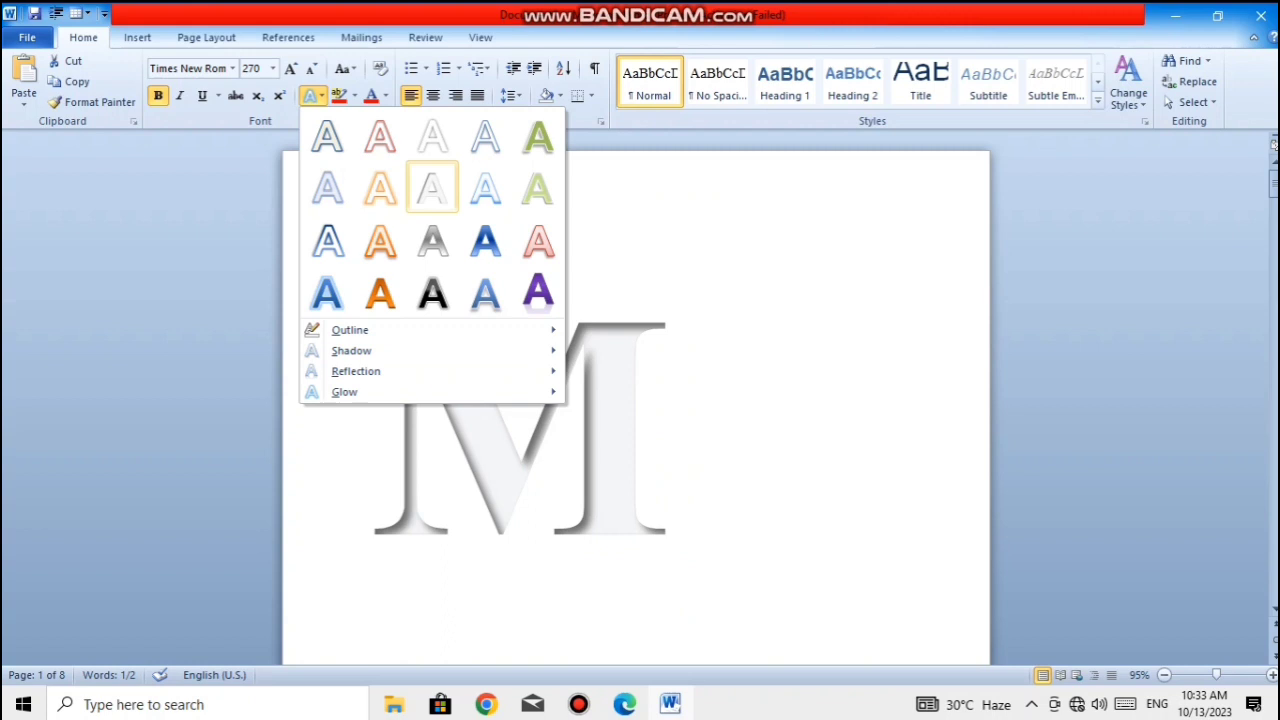
pyautogui.click(432, 187)
pyautogui.click(674, 425)
# - Replace the letter M's shadow with the upward-offset one, the middle preset in the last Outer row
pyautogui.moveTo(674, 425); pyautogui.dragTo(372, 425)
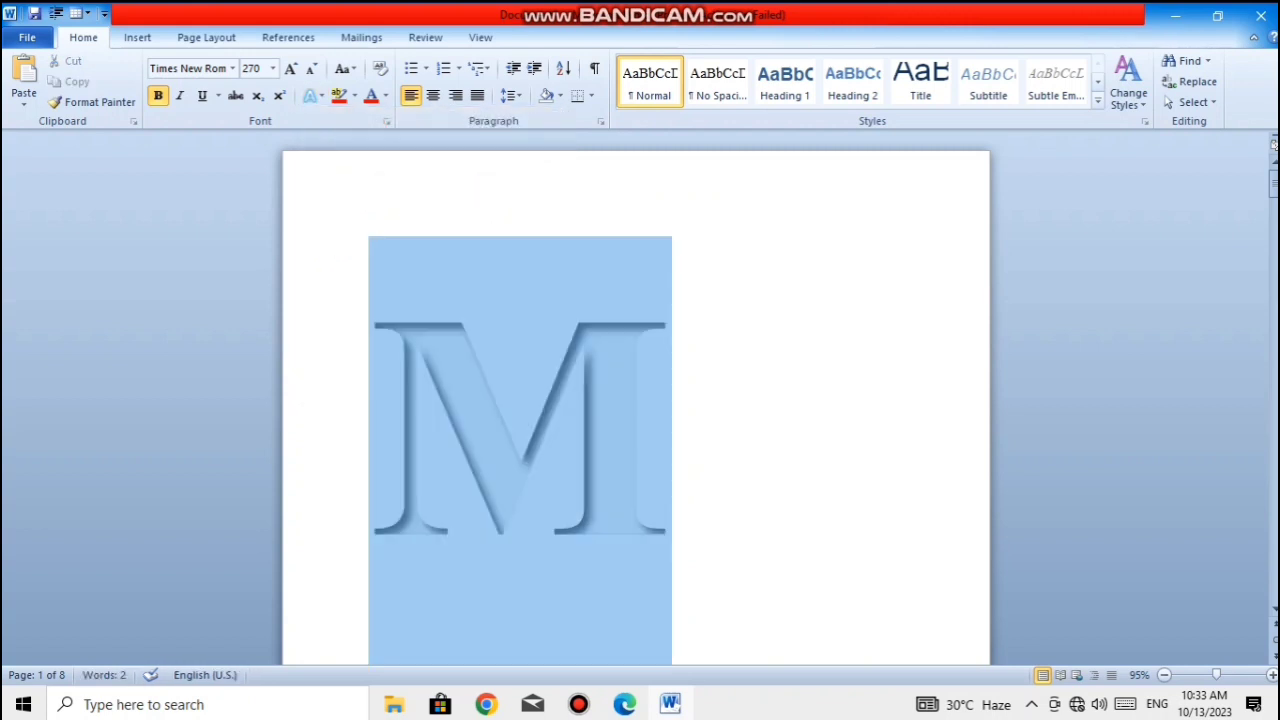
pyautogui.click(312, 95)
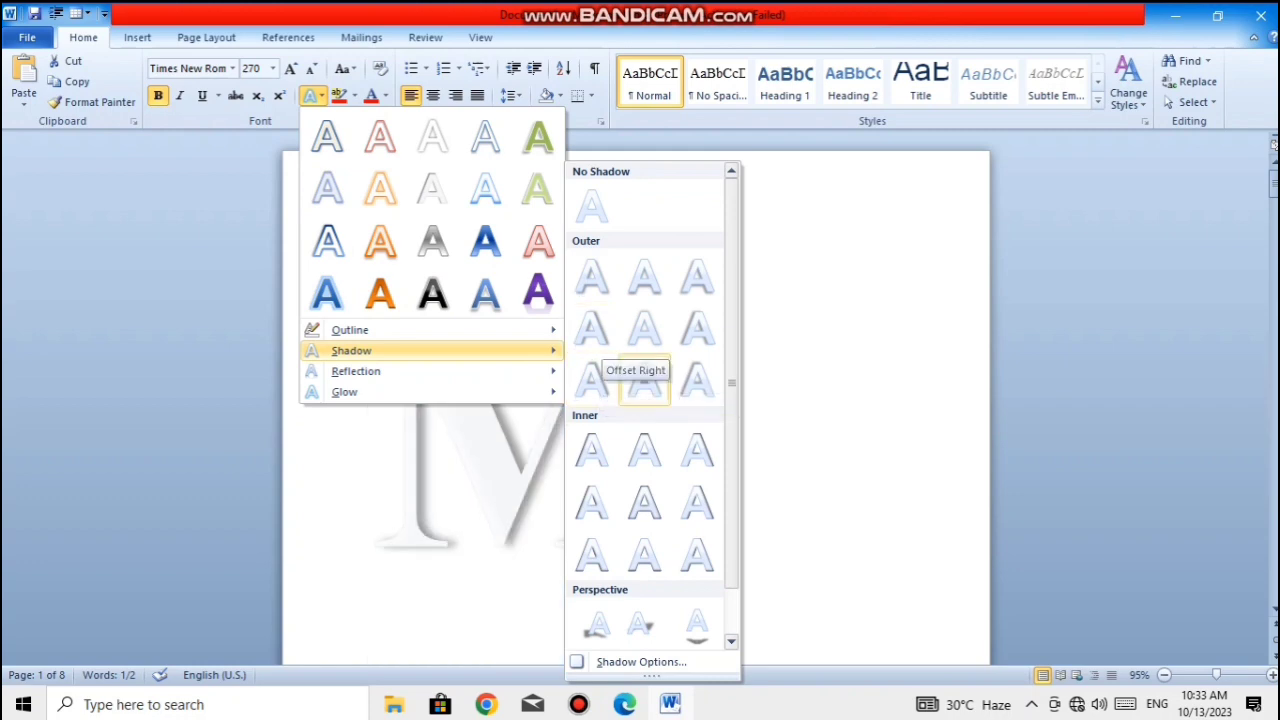
pyautogui.click(644, 380)
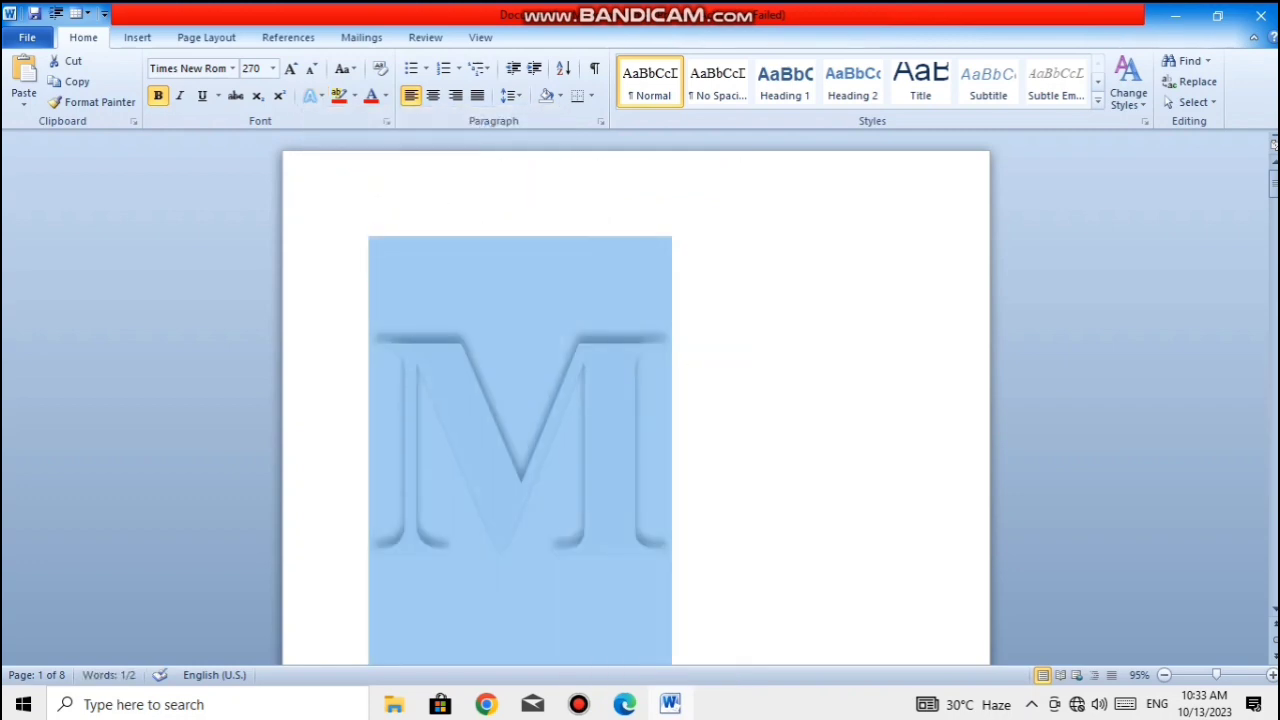
pyautogui.click(673, 440)
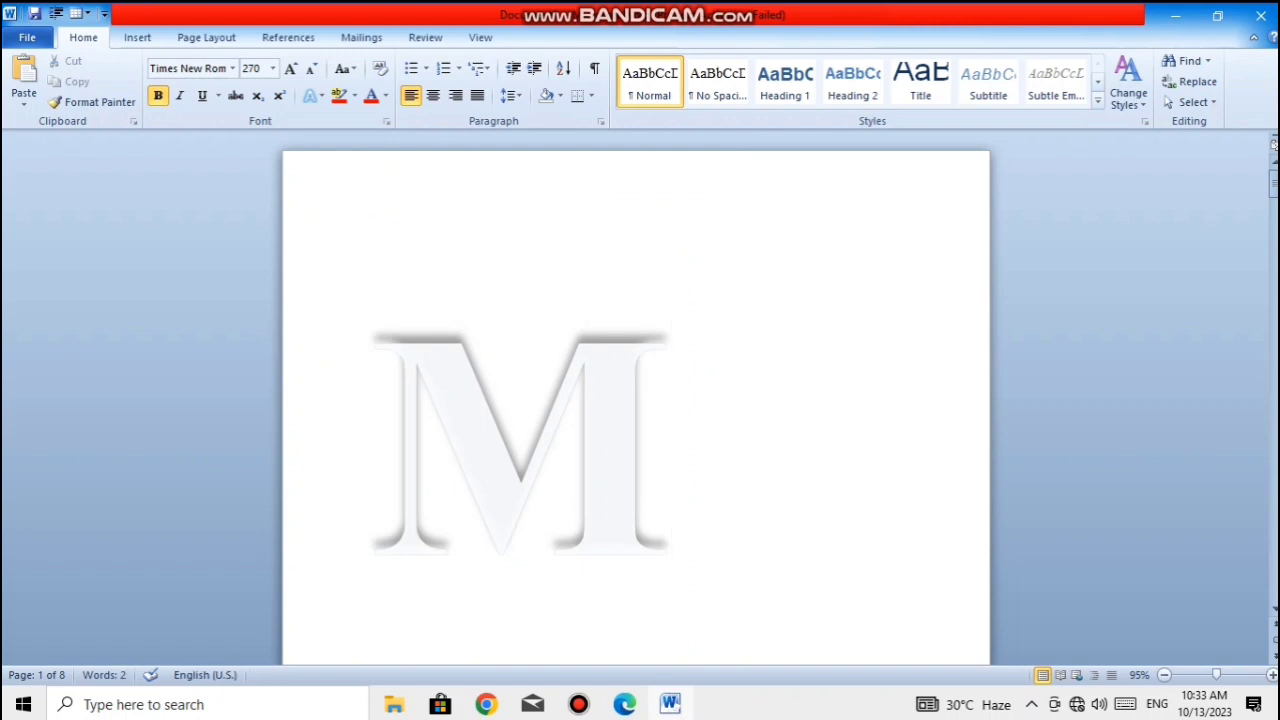
# - Change the letter M's shadow to the first preset of the Inner group
pyautogui.hotkey('shift', 'Left')
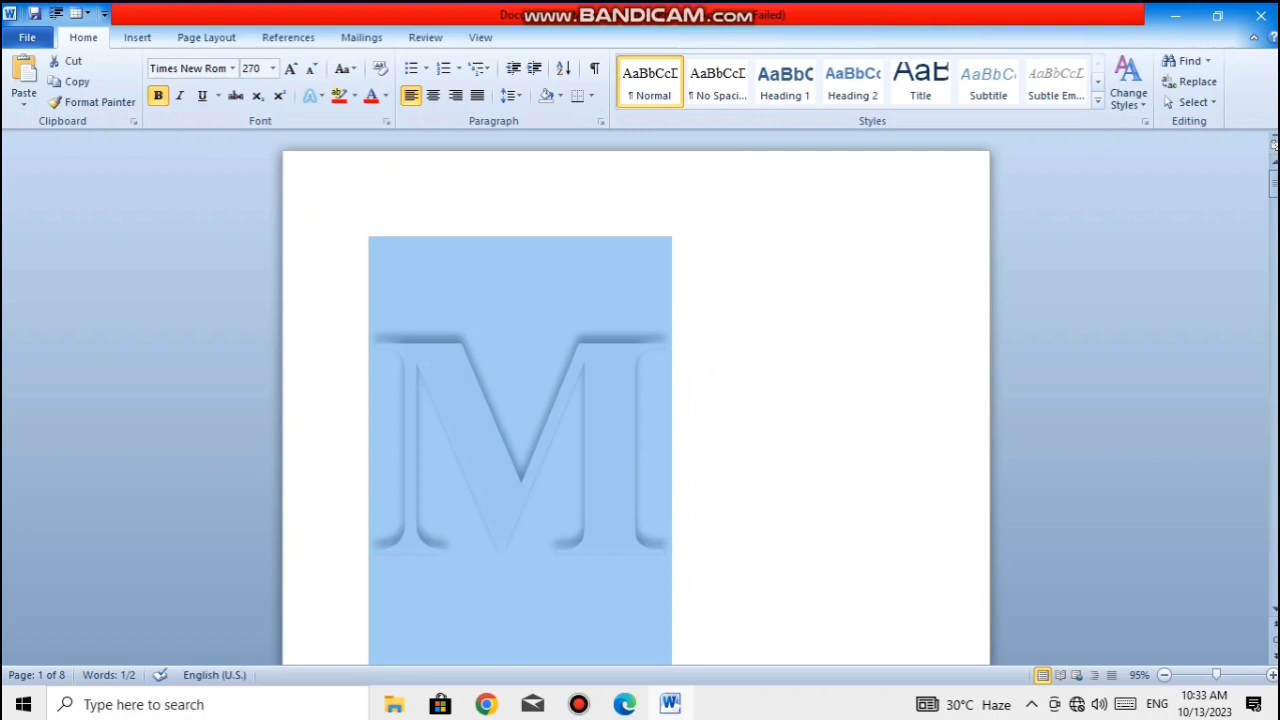
pyautogui.click(310, 95)
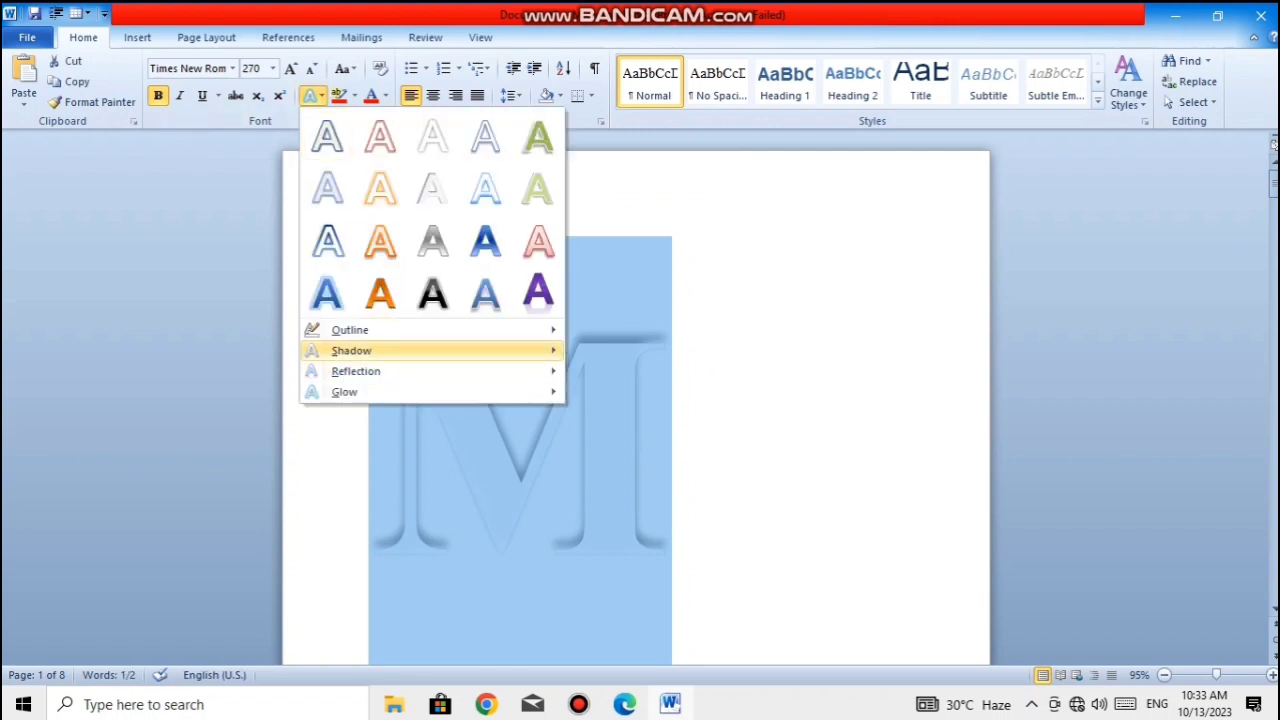
pyautogui.moveTo(400, 350)
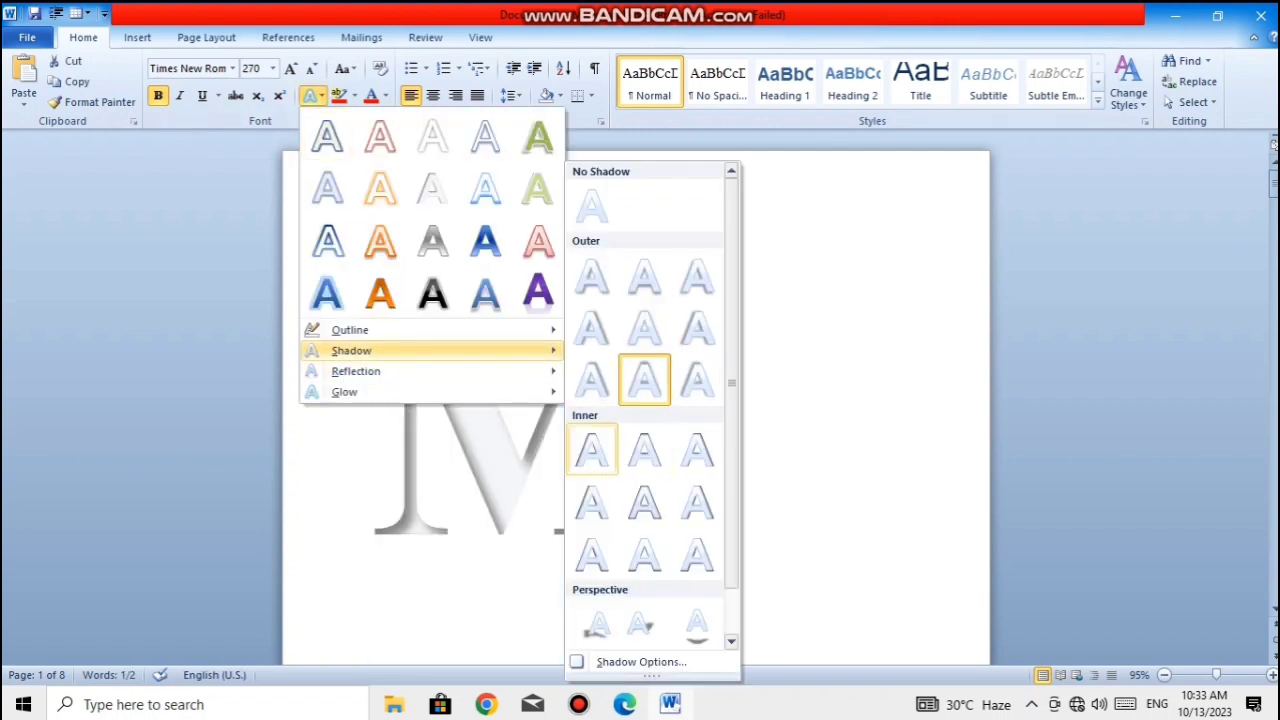
pyautogui.click(597, 450)
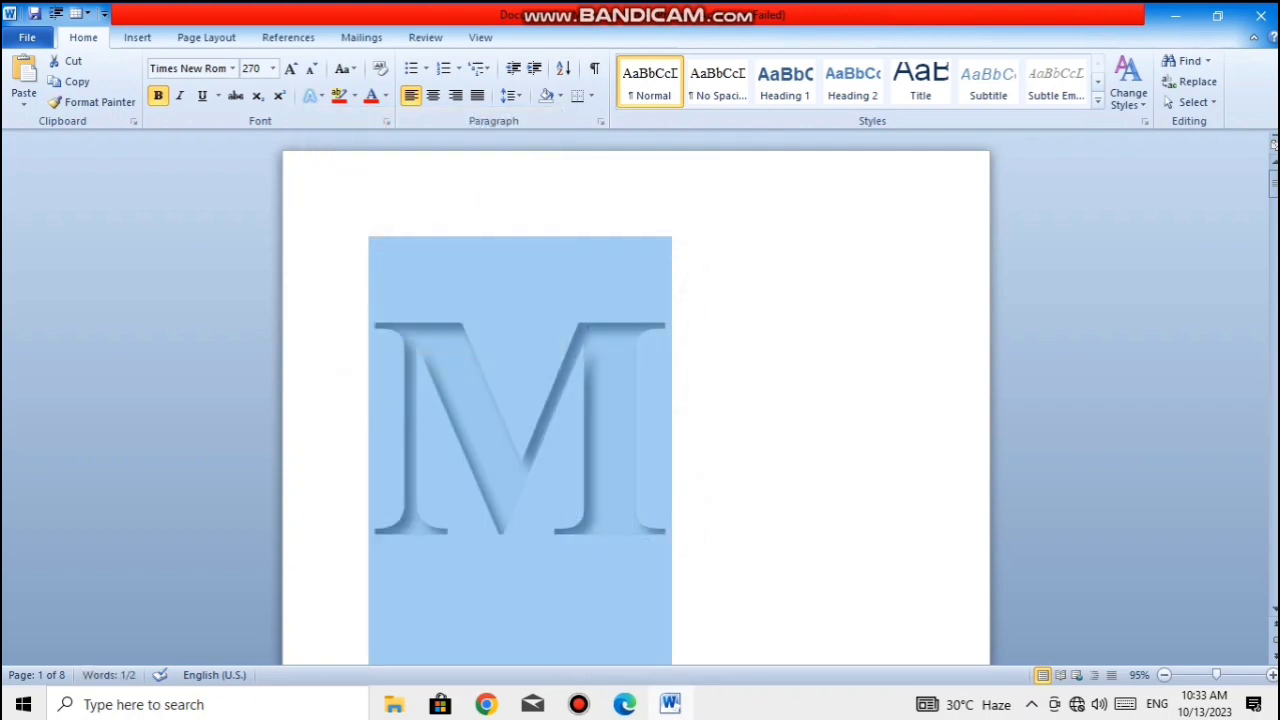
pyautogui.click(673, 427)
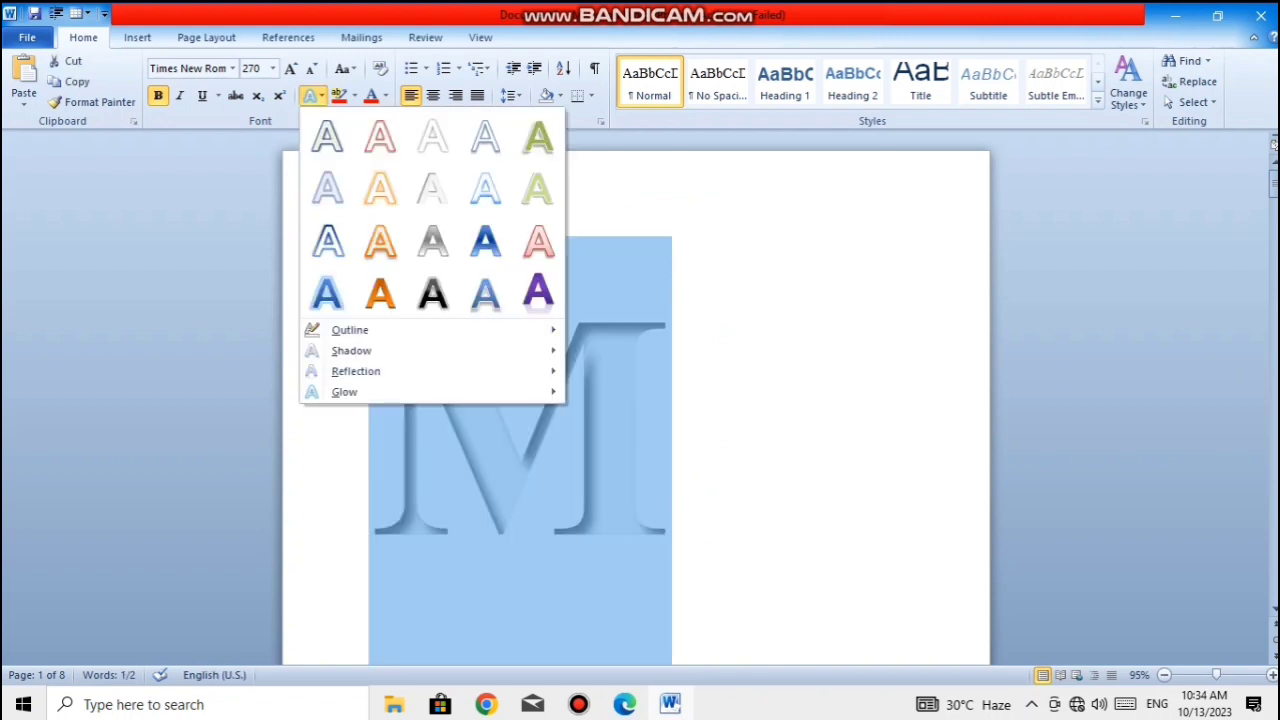
# - Change the letter M's shadow to Perspective Diagonal Upper Left
pyautogui.moveTo(351, 351)
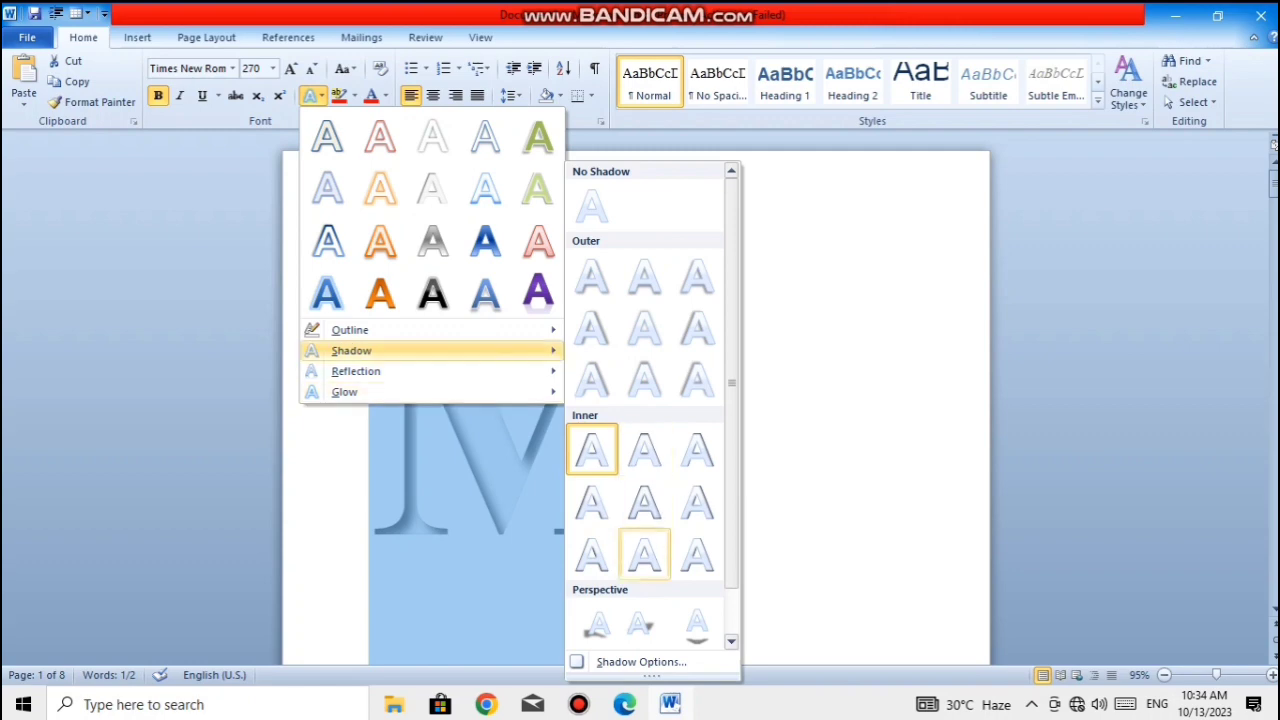
pyautogui.click(597, 624)
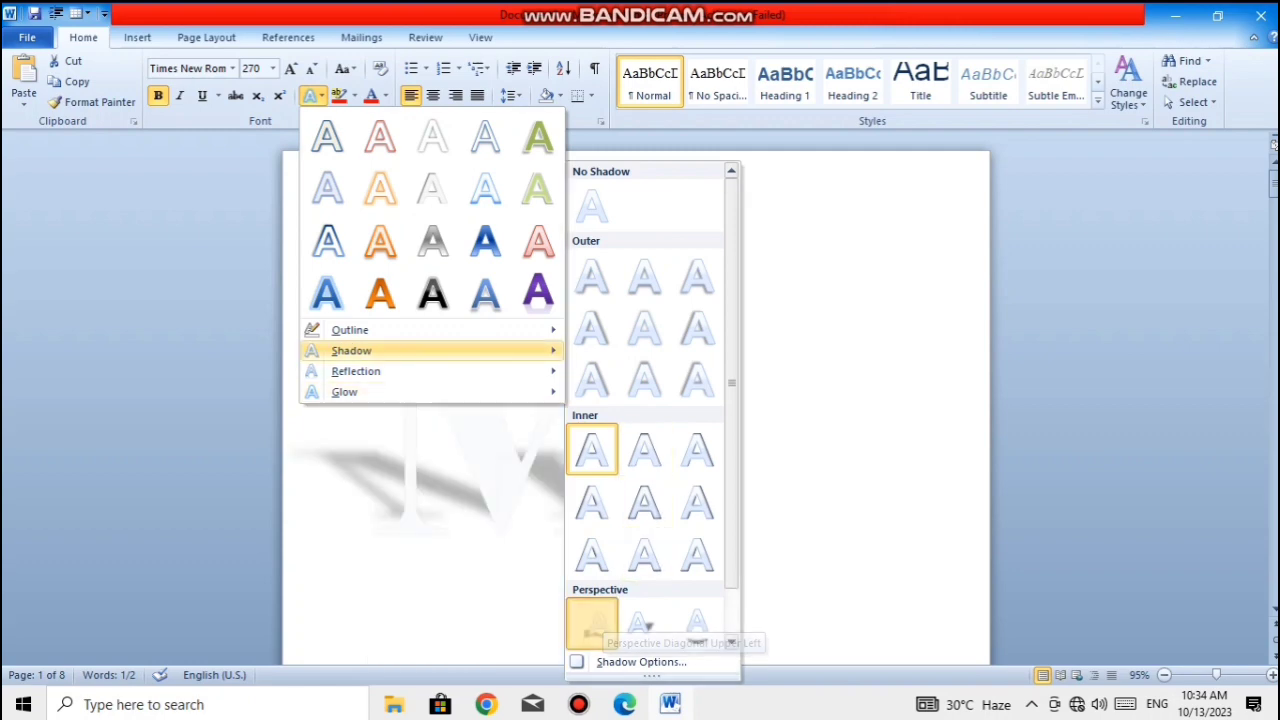
pyautogui.click(673, 427)
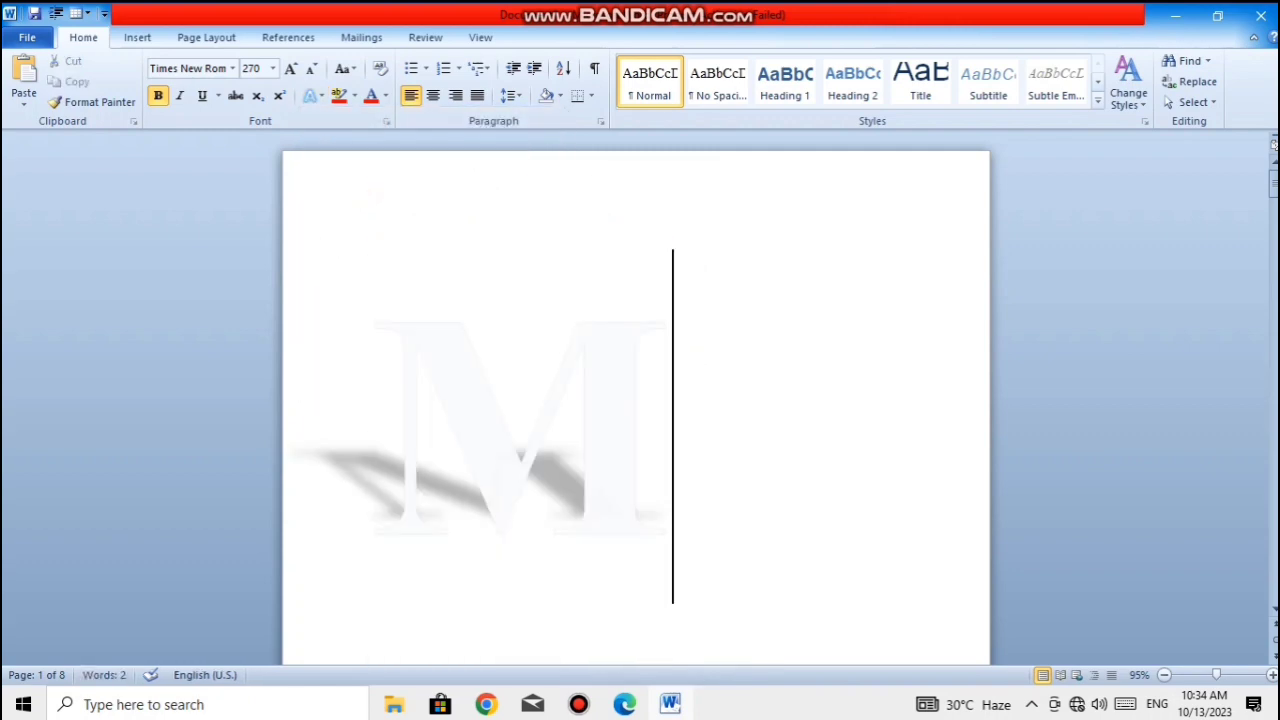
# - Apply the orange outlined preset text effect with a glow, second in the second row, to the letter M
pyautogui.hotkey('shift', 'Left')
pyautogui.click(312, 95)
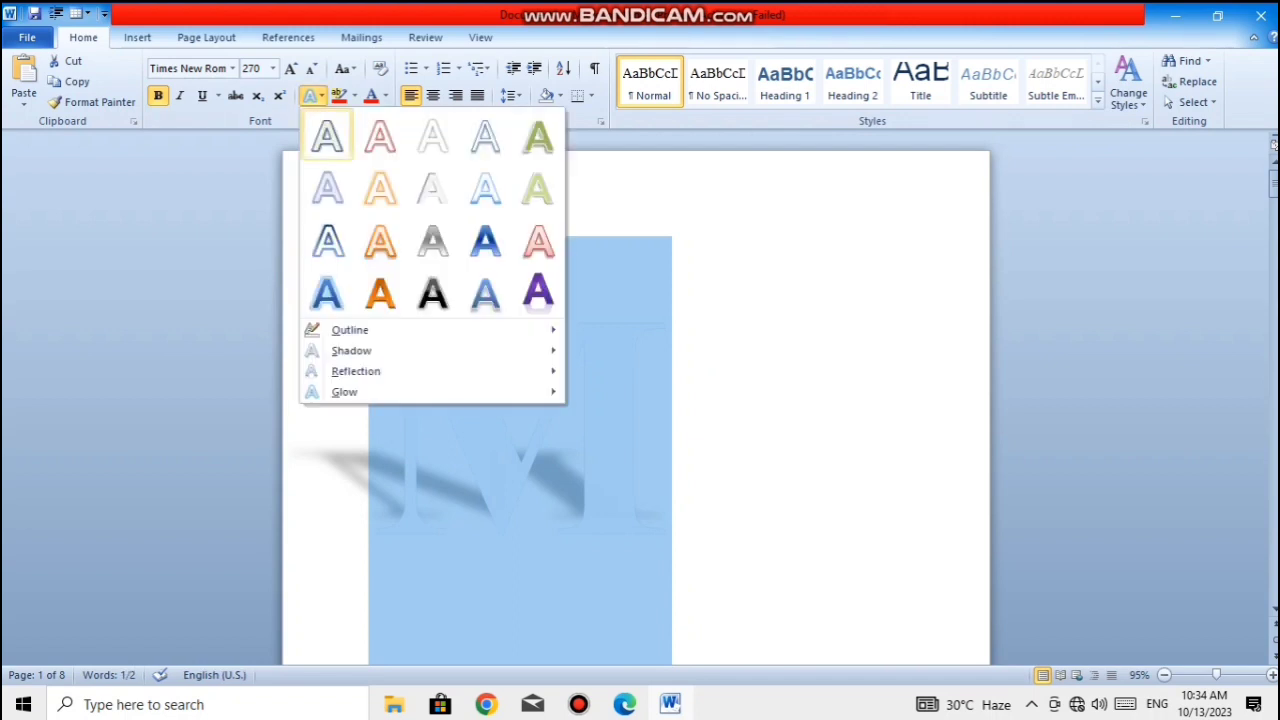
pyautogui.click(380, 187)
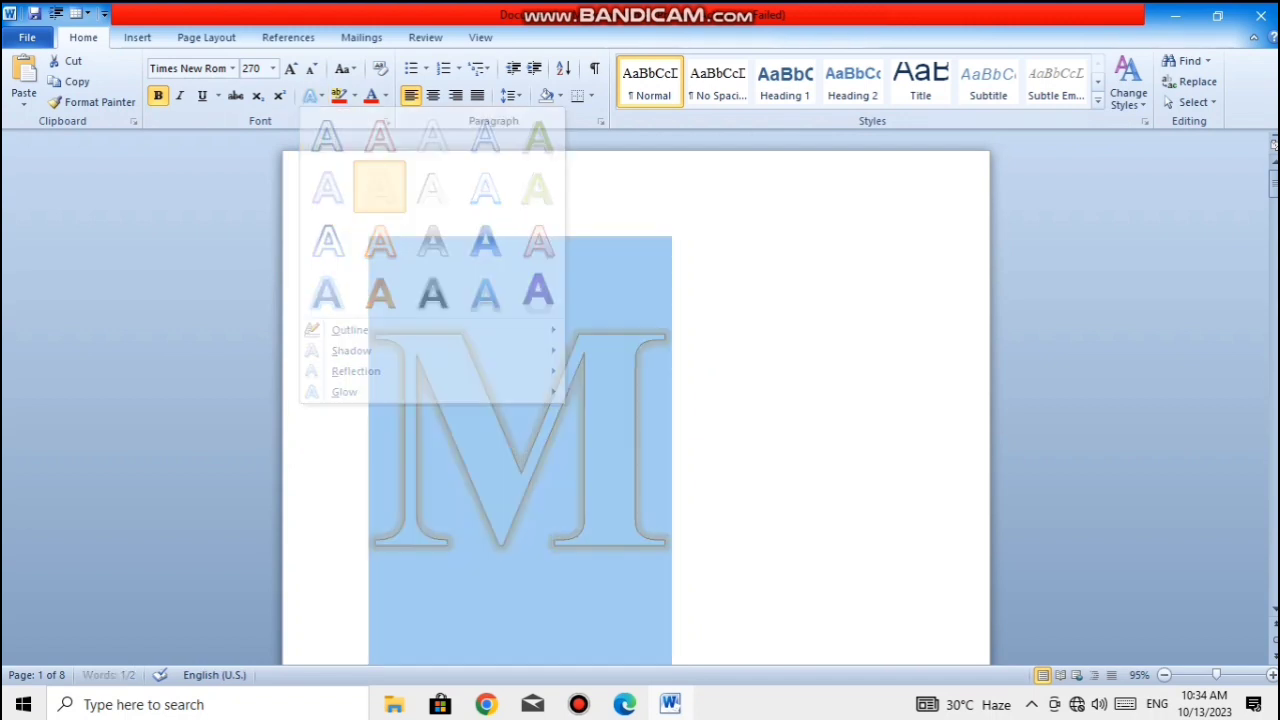
pyautogui.click(708, 373)
# - Add the centre preset of the Inner shadows to the orange-outlined letter M
pyautogui.moveTo(700, 373); pyautogui.dragTo(368, 350)
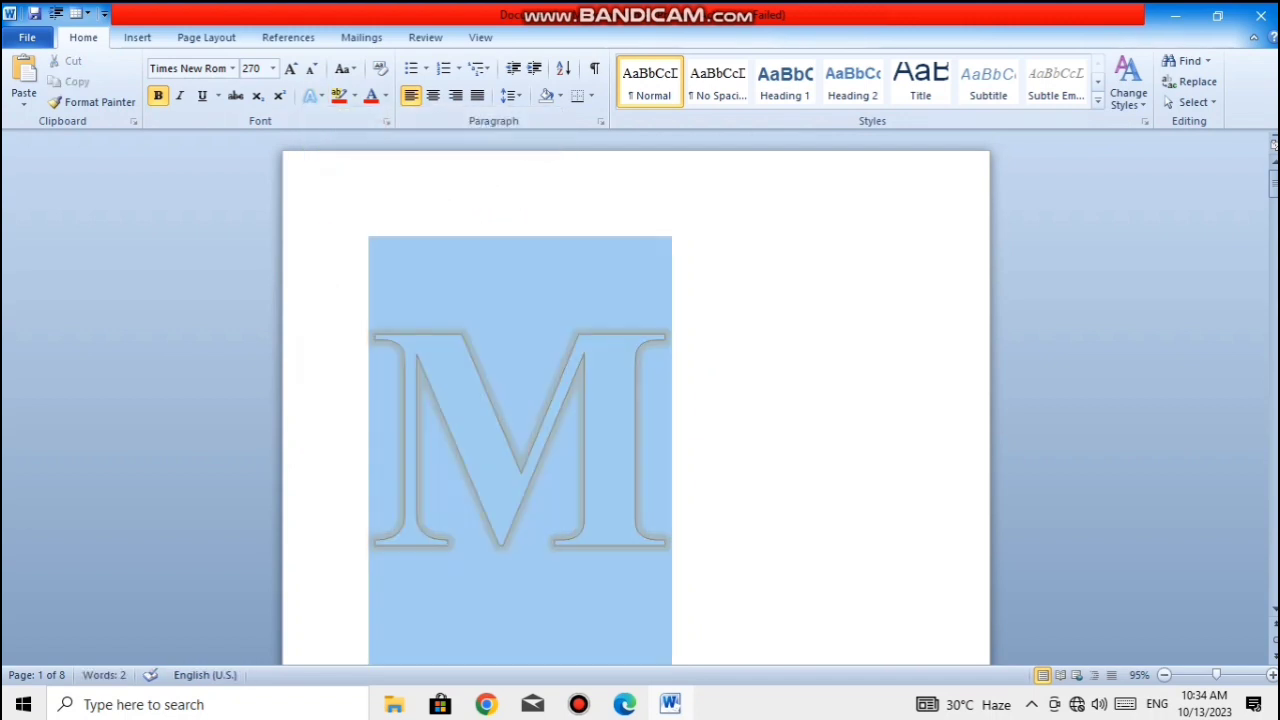
pyautogui.click(312, 95)
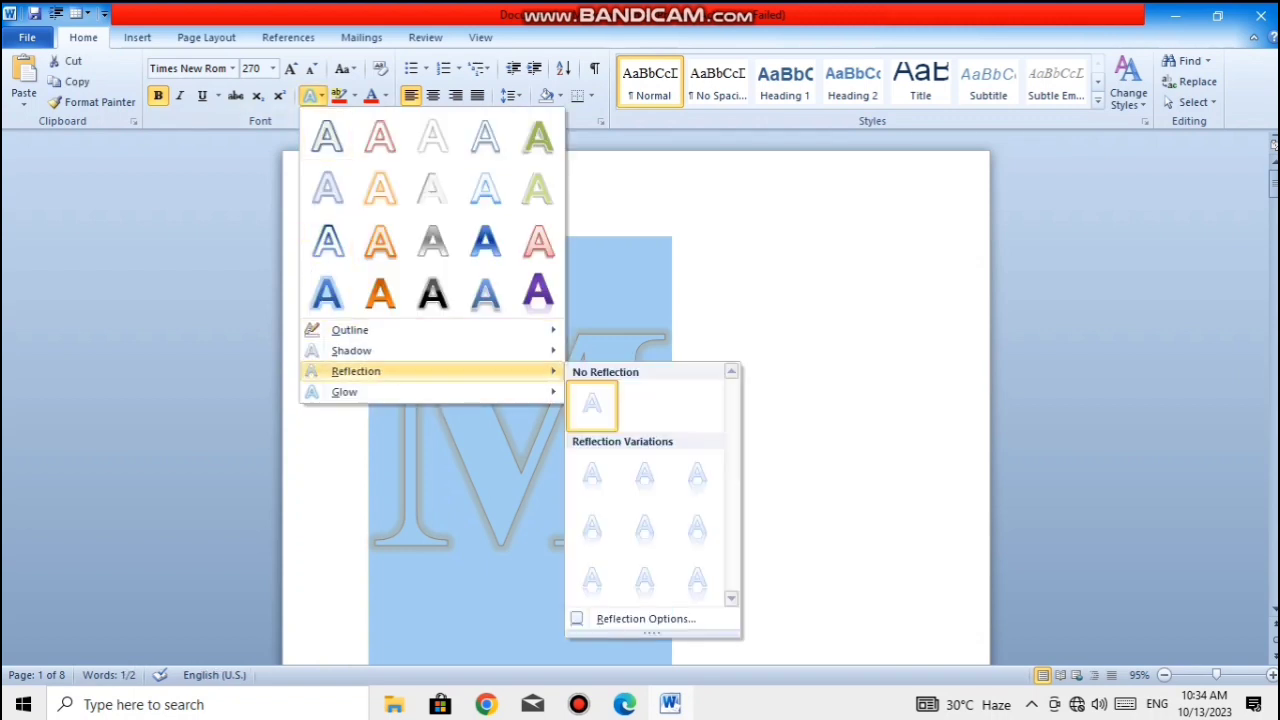
pyautogui.moveTo(351, 350)
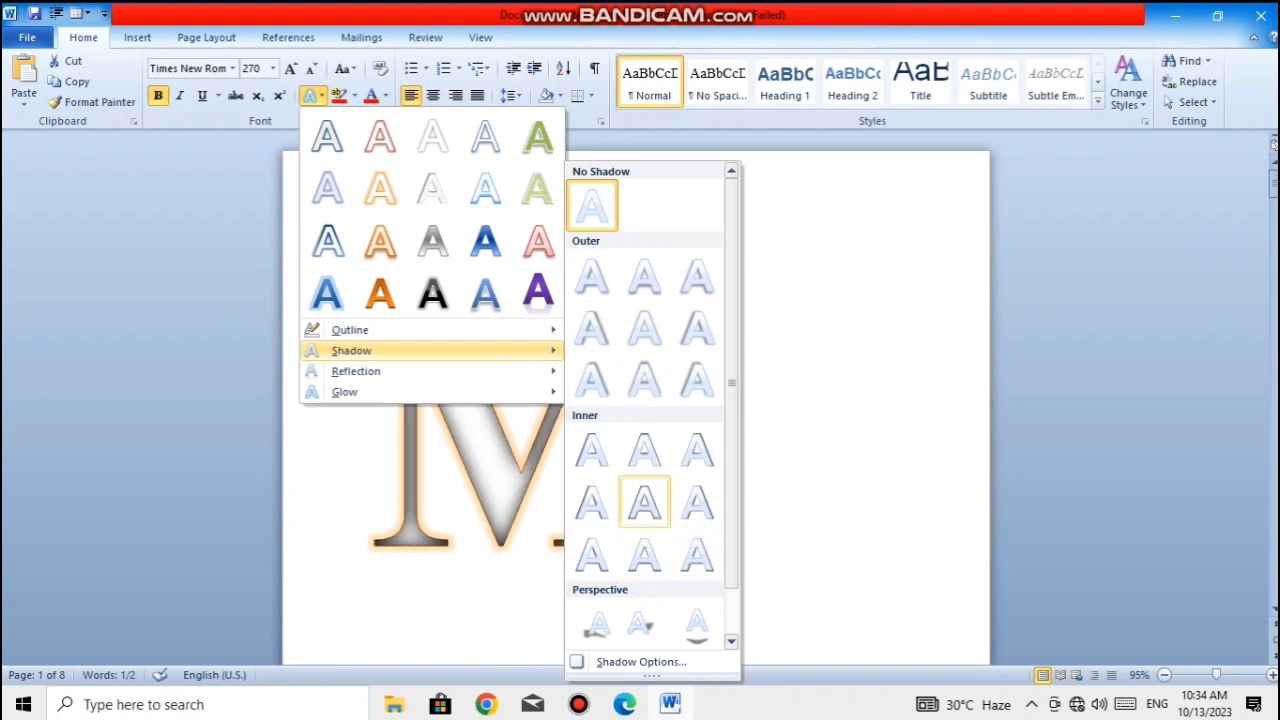
pyautogui.click(644, 502)
pyautogui.click(672, 440)
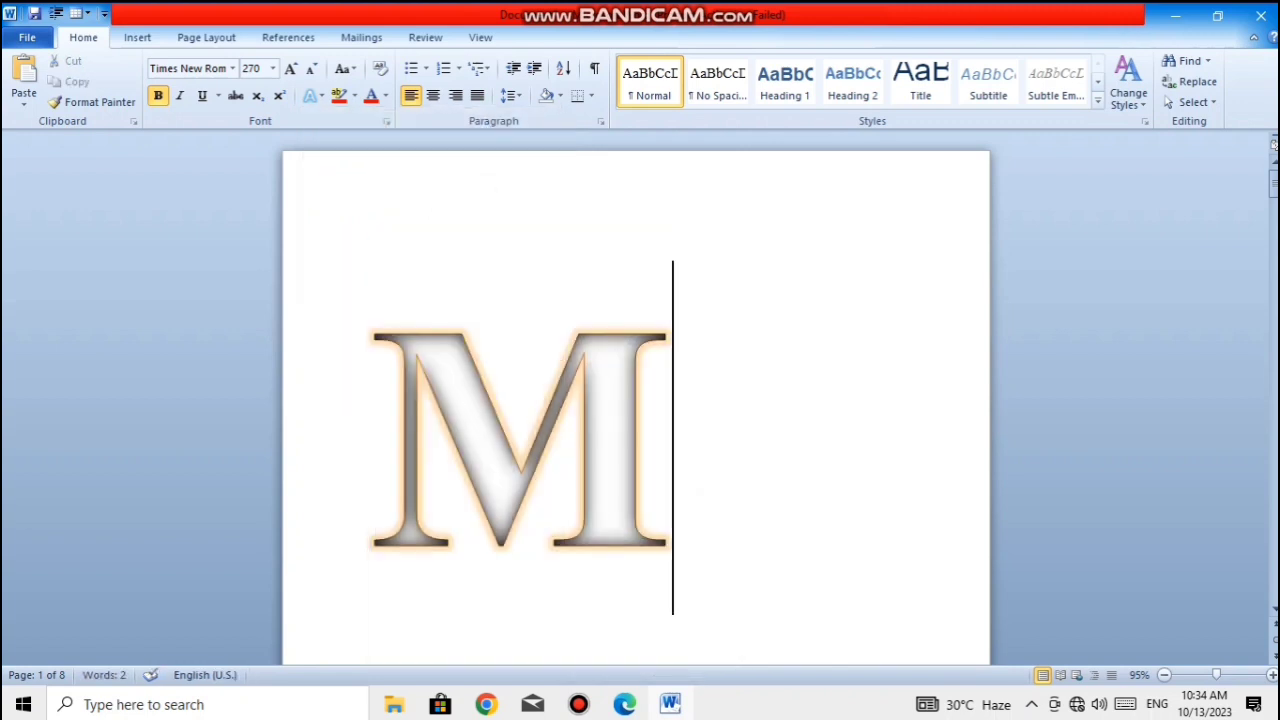
# - Change the letter M's shadow to the second Perspective preset, cast diagonally toward the upper right
pyautogui.moveTo(676, 436); pyautogui.dragTo(392, 428)
pyautogui.click(310, 95)
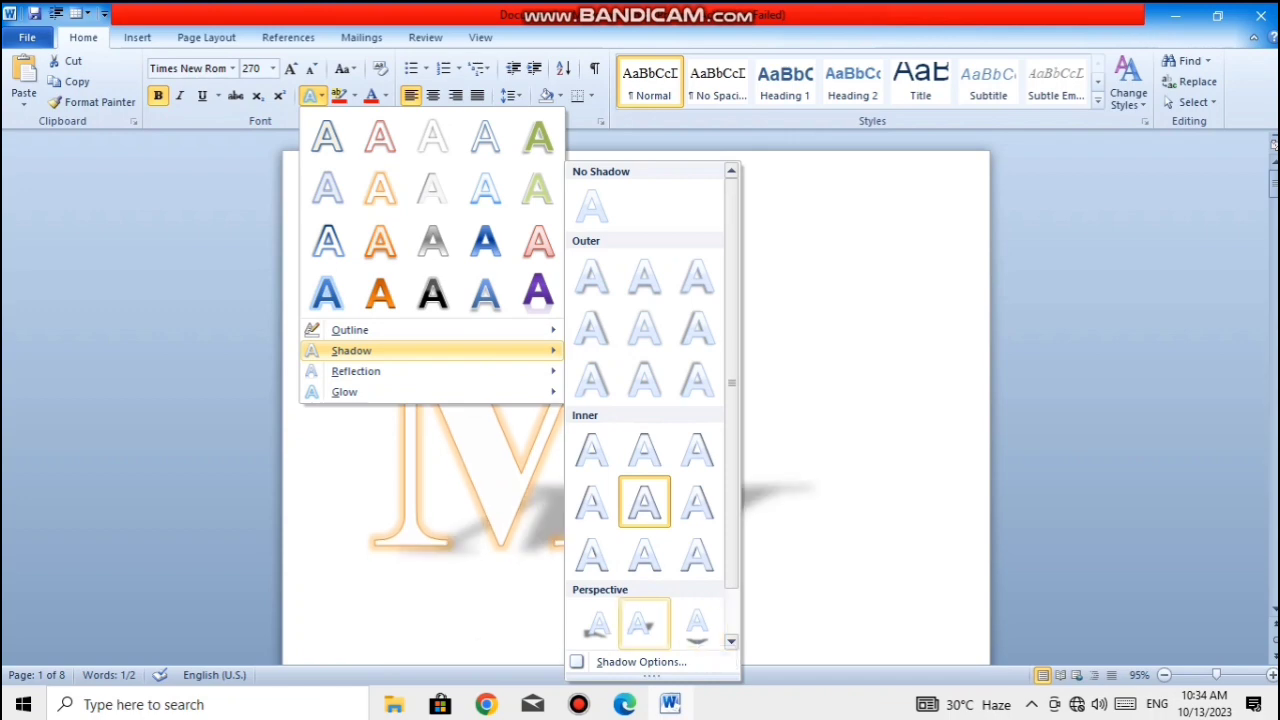
pyautogui.click(644, 624)
pyautogui.click(674, 437)
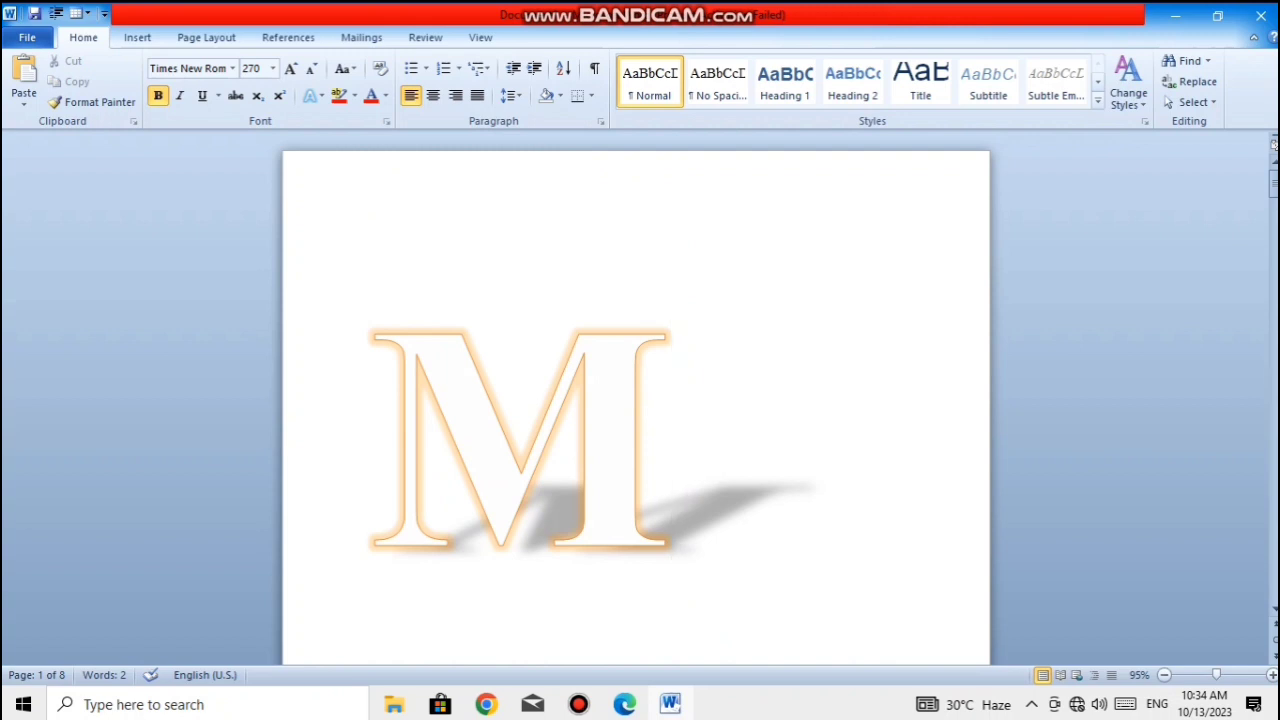
pyautogui.hotkey('shift', 'Left')
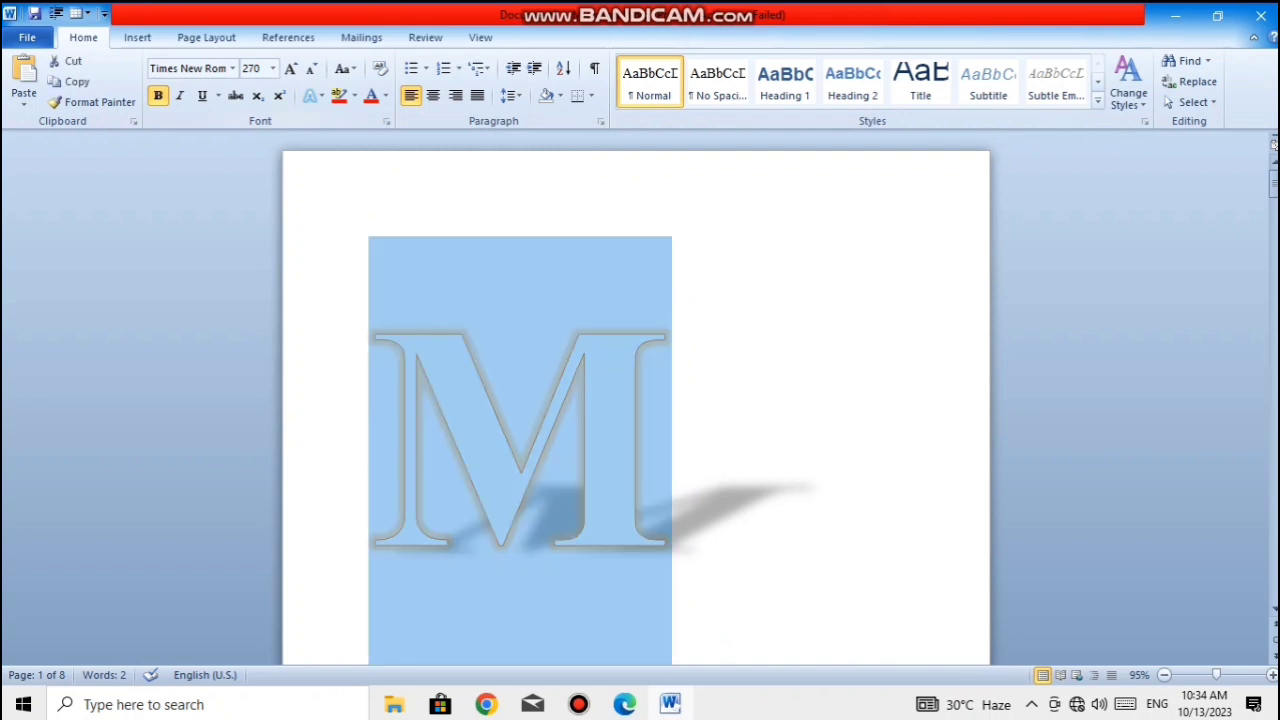
# - Set the colour of the letter M's perspective shadow to standard red in the shadow options
pyautogui.click(313, 96)
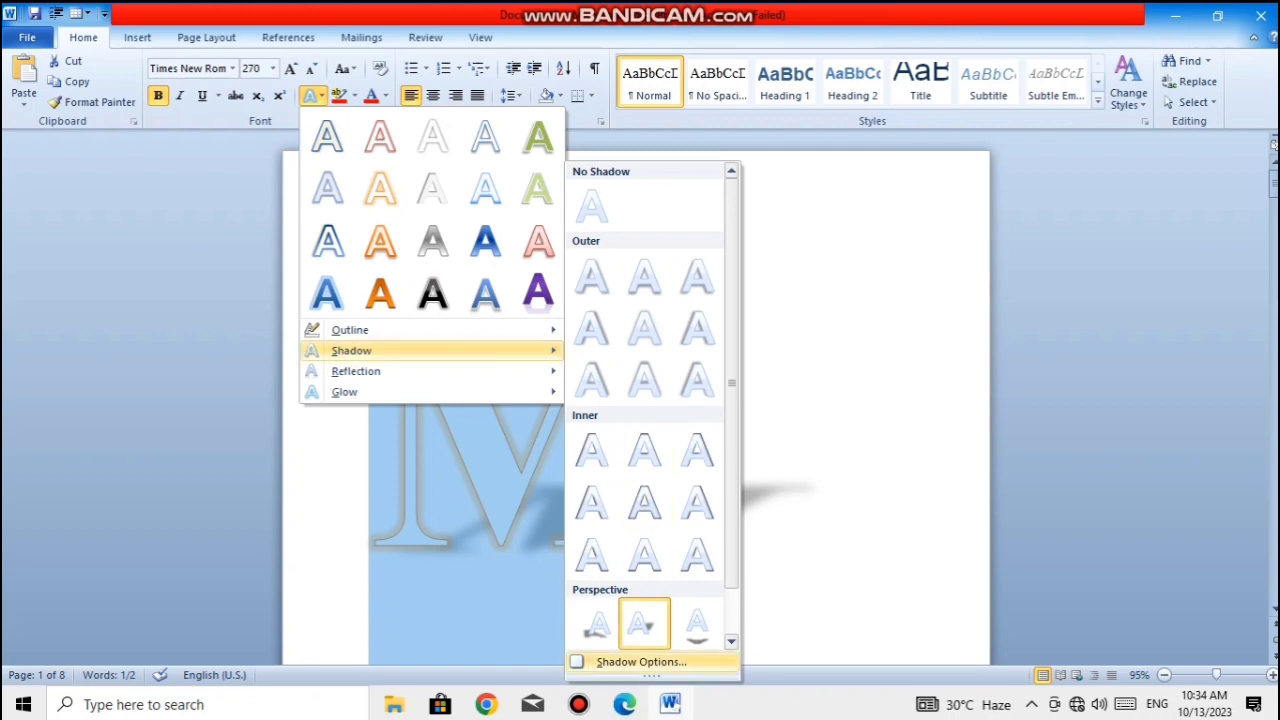
pyautogui.click(641, 661)
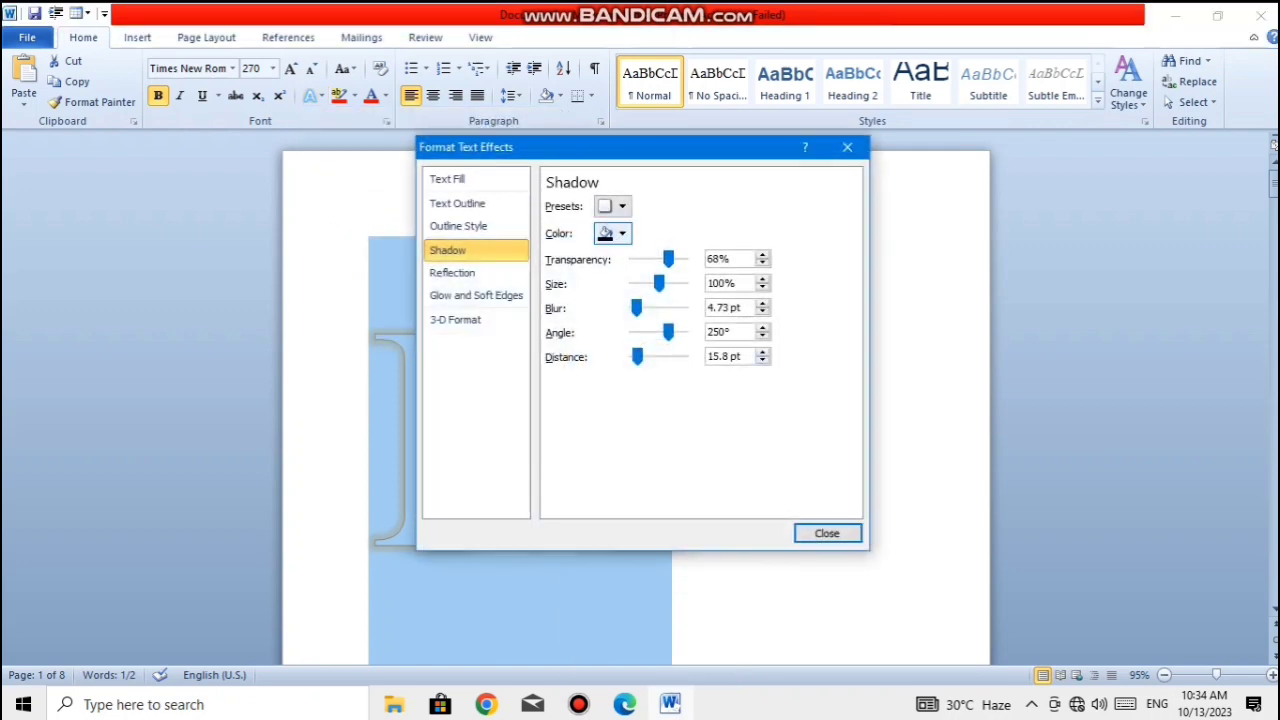
pyautogui.click(614, 234)
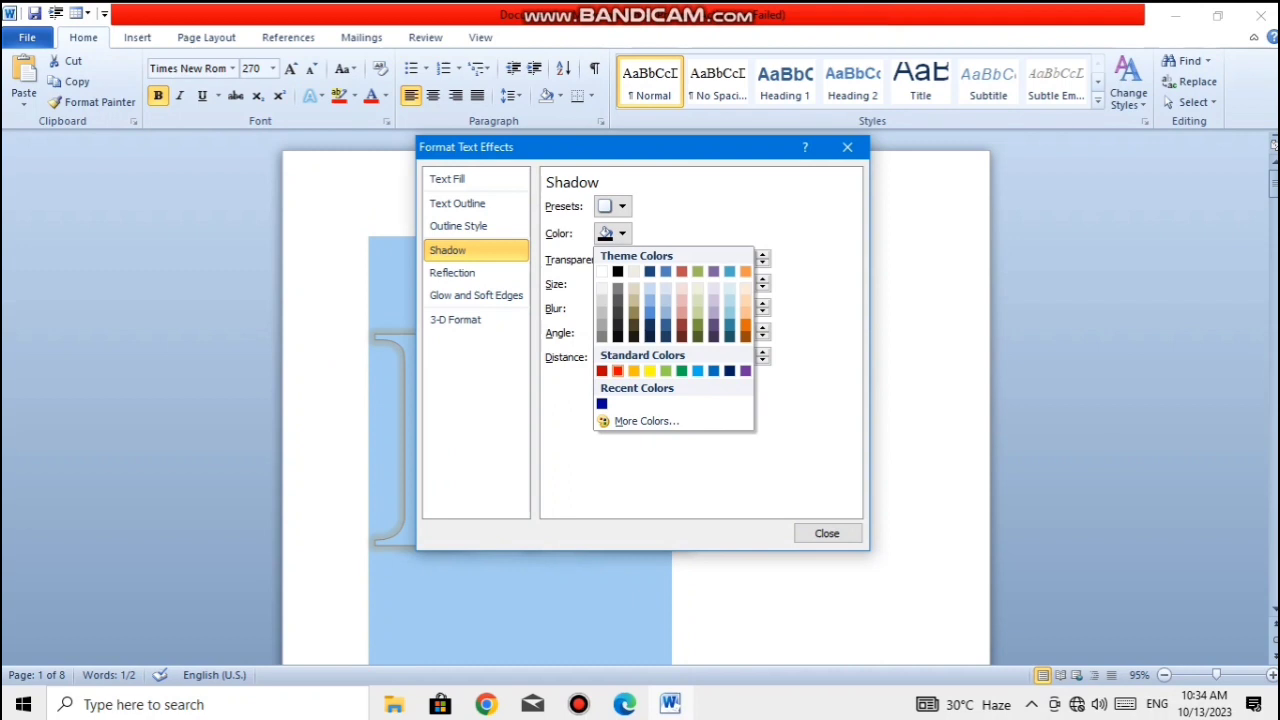
pyautogui.click(617, 371)
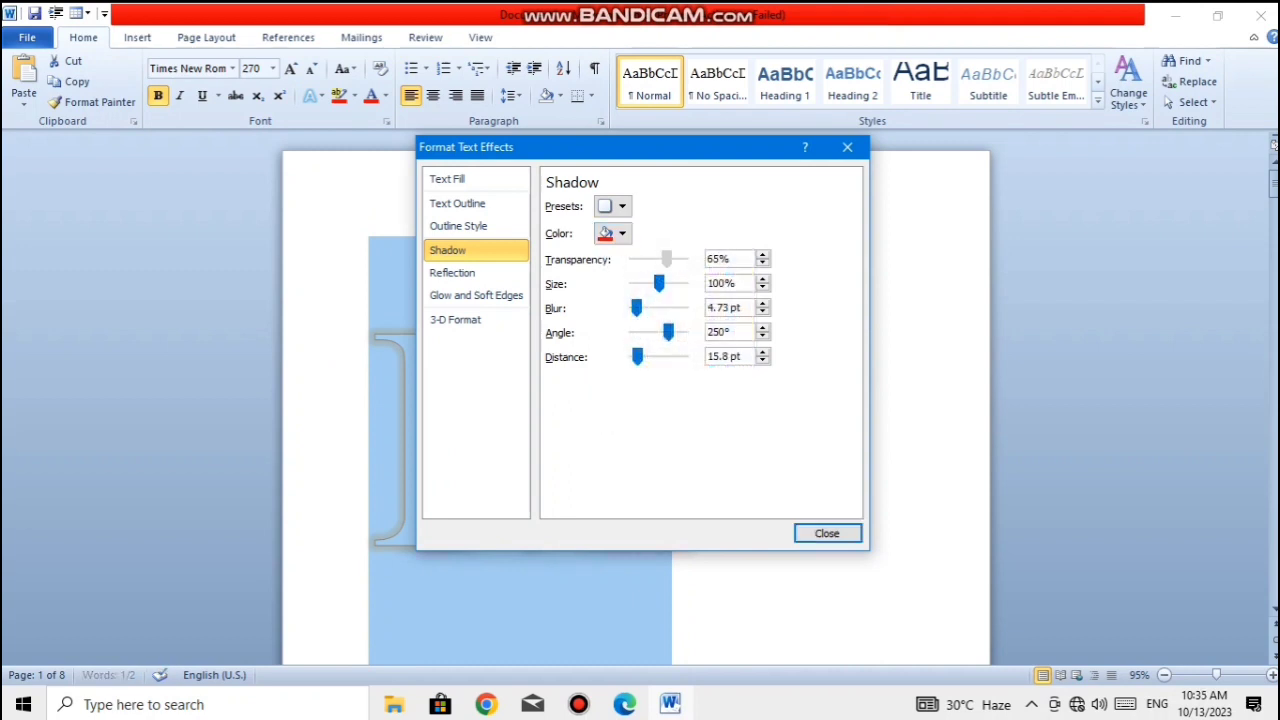
# - Set the M's red shadow to 83% transparency, 97% size, 0 pt blur, 96° angle and 56 pt distance, and view it on the page
pyautogui.moveTo(668, 259); pyautogui.dragTo(654, 283)
pyautogui.moveTo(660, 155); pyautogui.dragTo(1018, 192)
pyautogui.moveTo(1014, 320); pyautogui.dragTo(1034, 296)
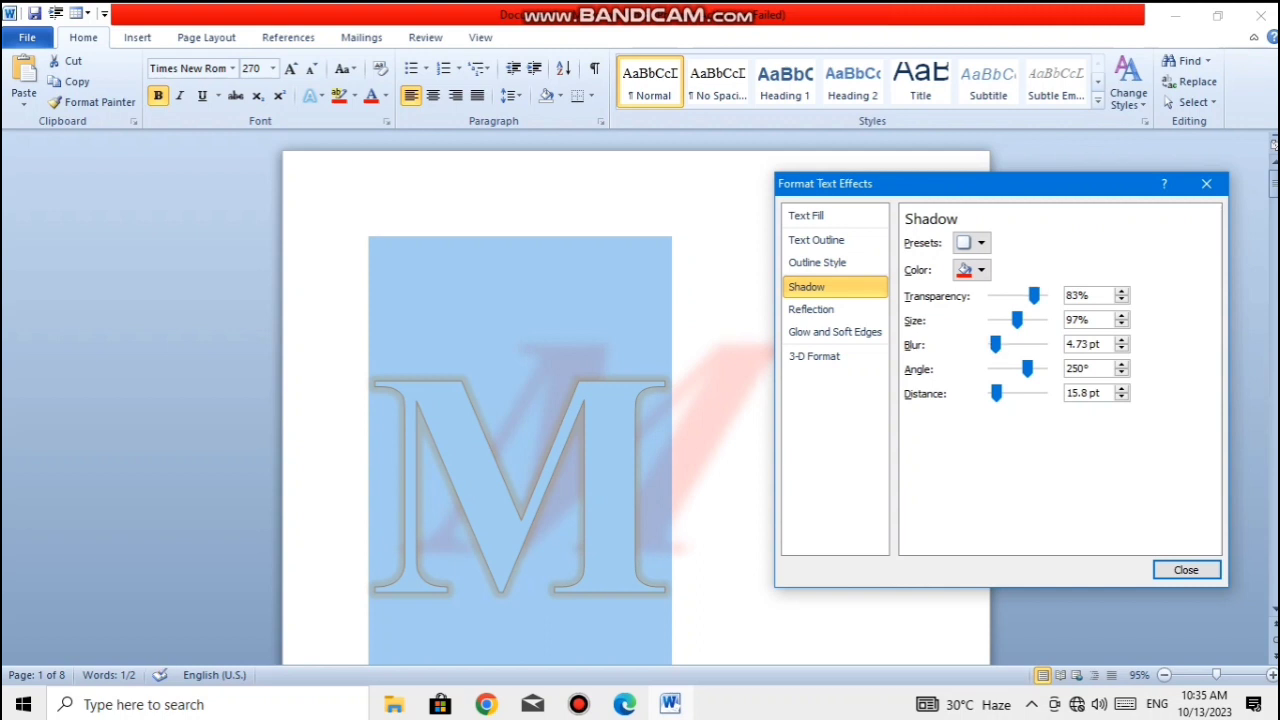
pyautogui.moveTo(995, 344); pyautogui.dragTo(1013, 344)
pyautogui.moveTo(1020, 344); pyautogui.dragTo(1007, 393)
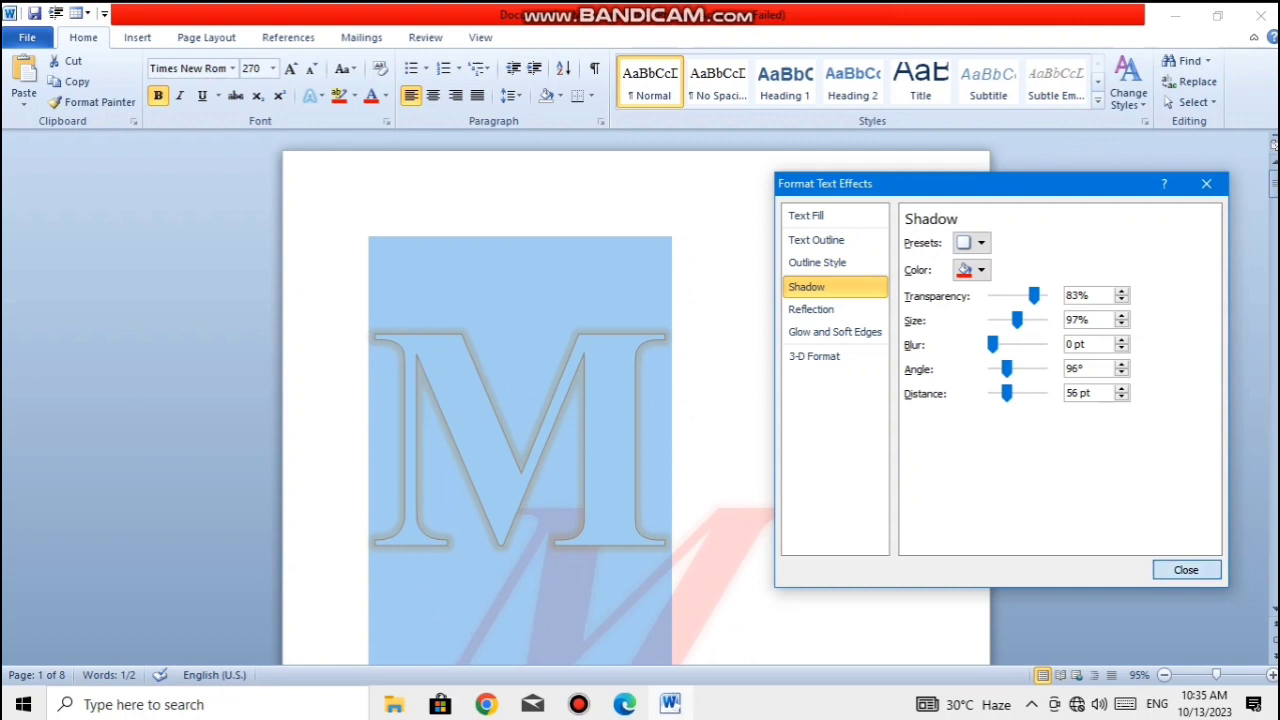
pyautogui.click(1187, 570)
pyautogui.click(700, 430)
pyautogui.scroll(-5, 700, 430)
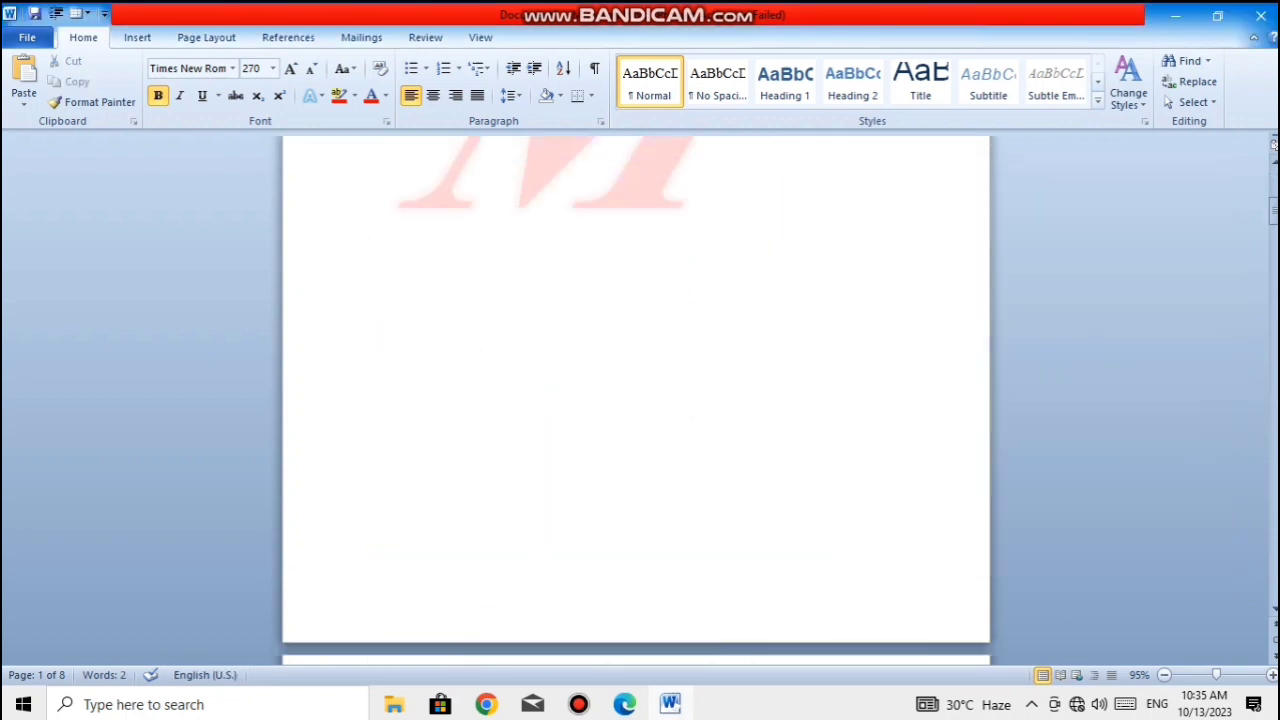
pyautogui.scroll(5, 700, 430)
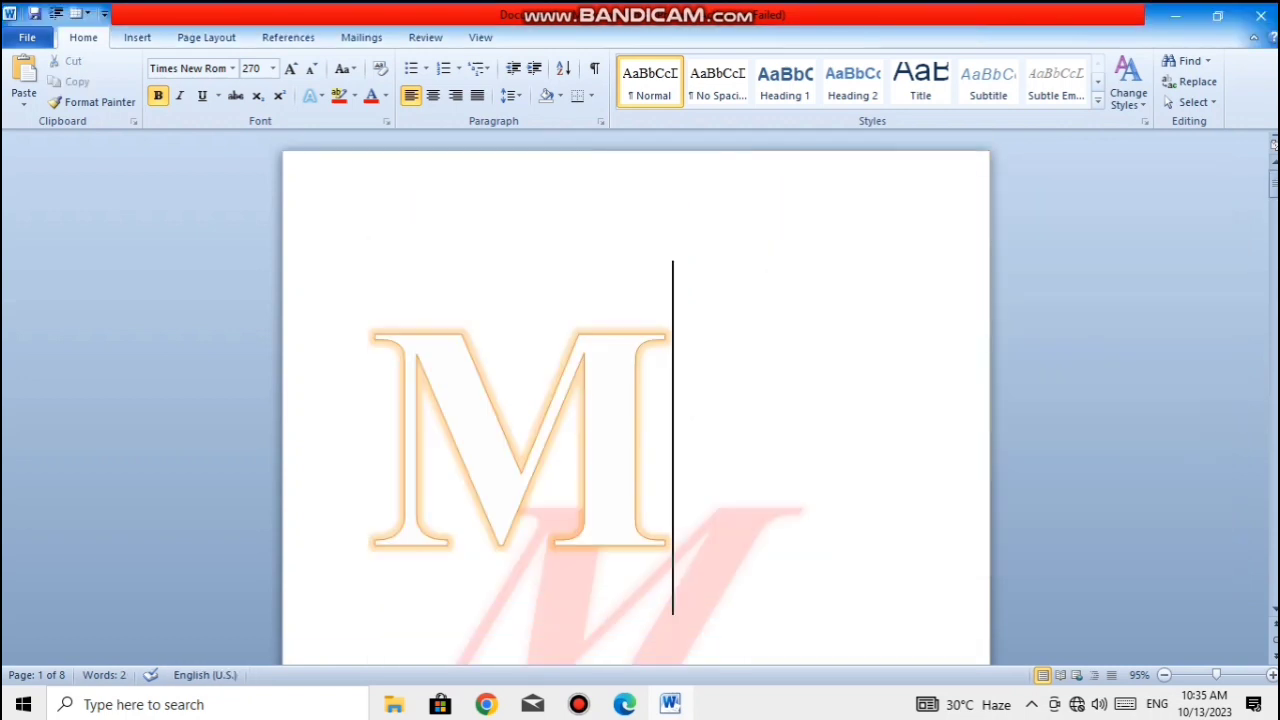
# - Recolour the letter M's shadow magenta using a custom choice from the standard colour honeycomb
pyautogui.moveTo(690, 420); pyautogui.dragTo(290, 380)
pyautogui.click(313, 96)
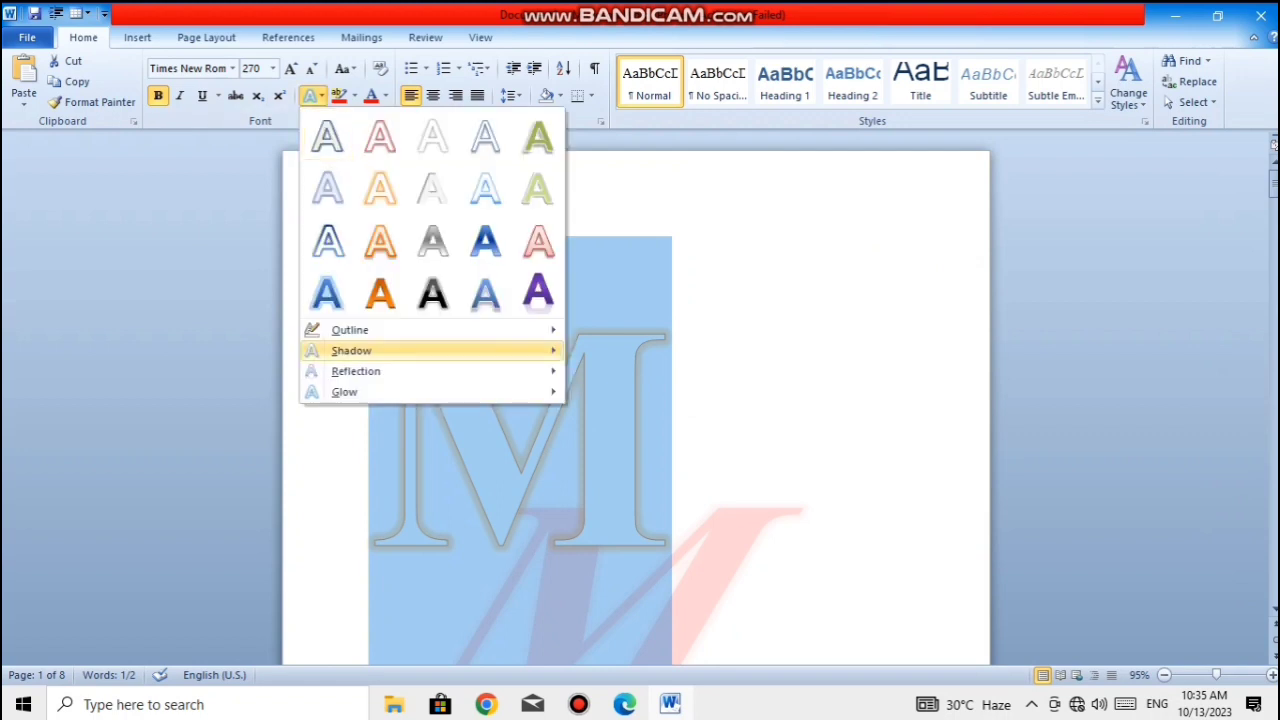
pyautogui.moveTo(351, 350)
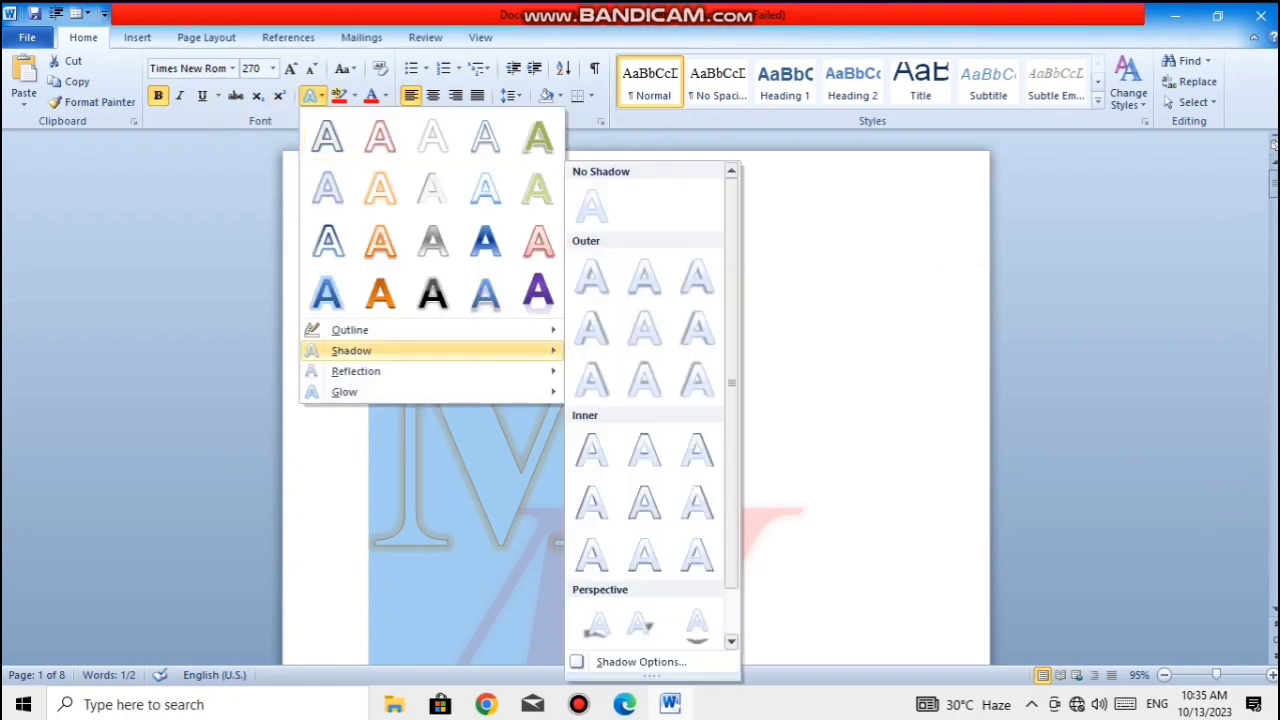
pyautogui.click(640, 661)
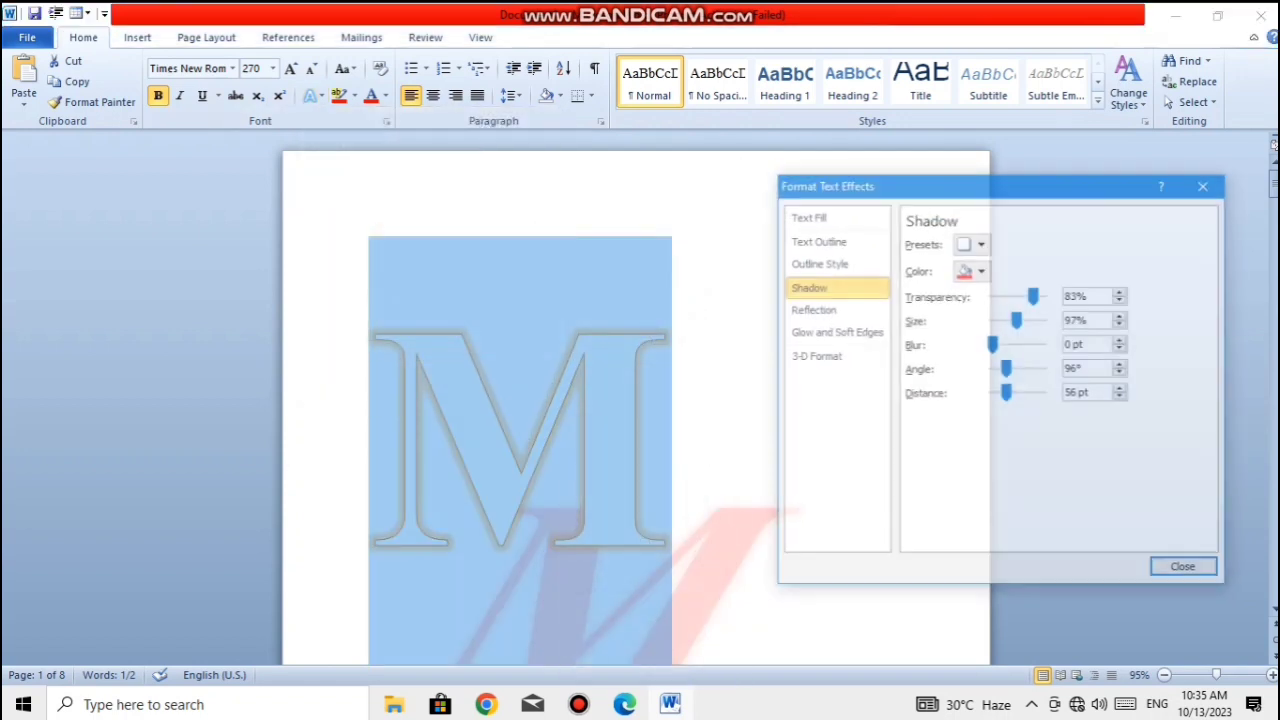
pyautogui.click(980, 270)
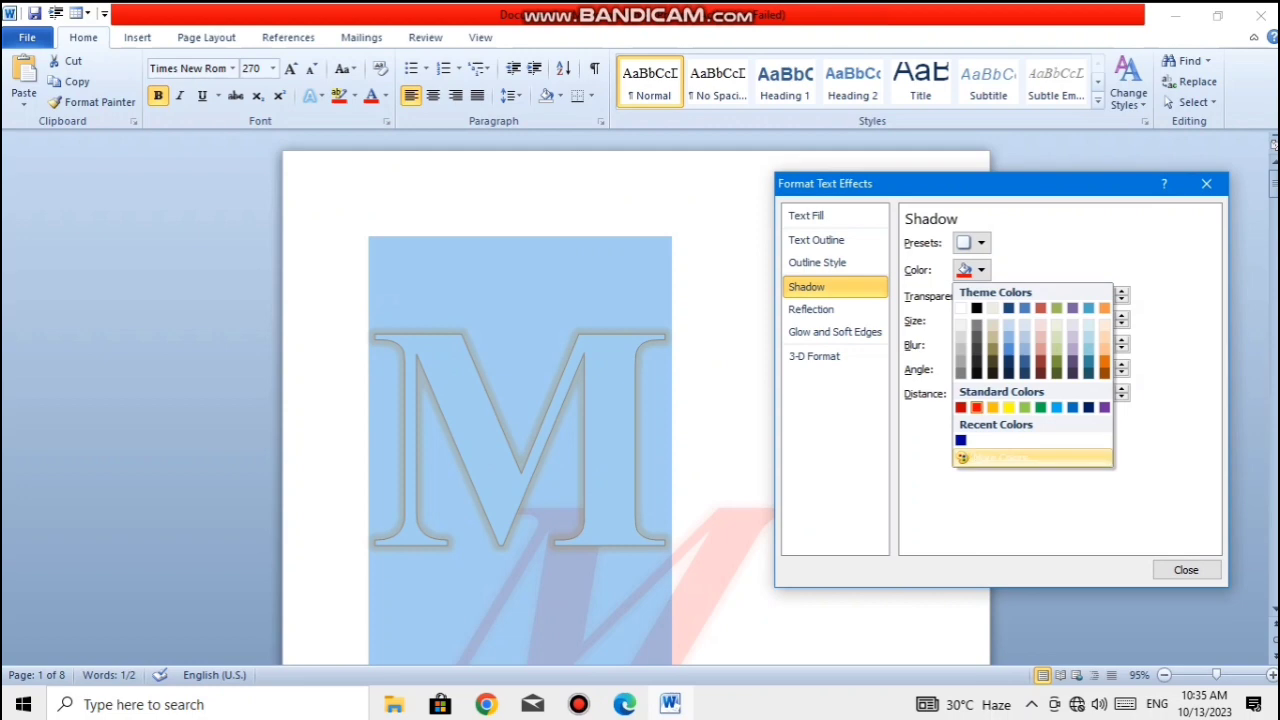
pyautogui.click(985, 458)
pyautogui.click(624, 332)
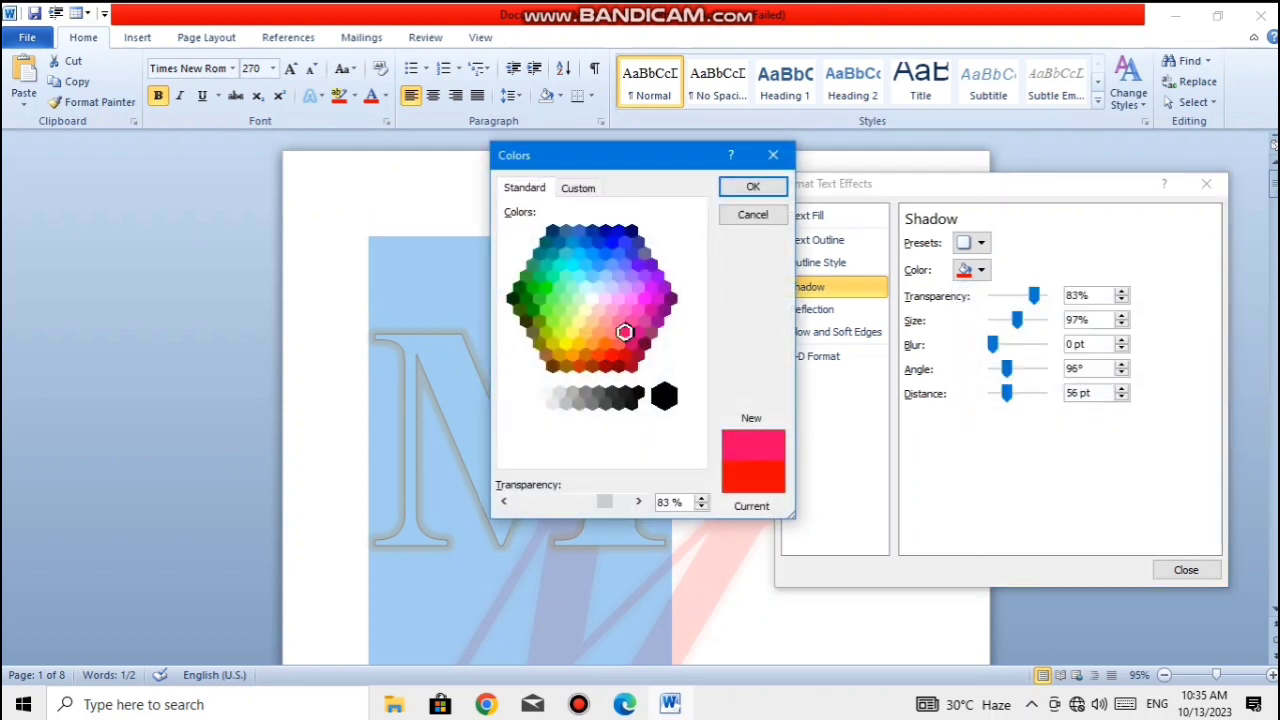
pyautogui.click(644, 298)
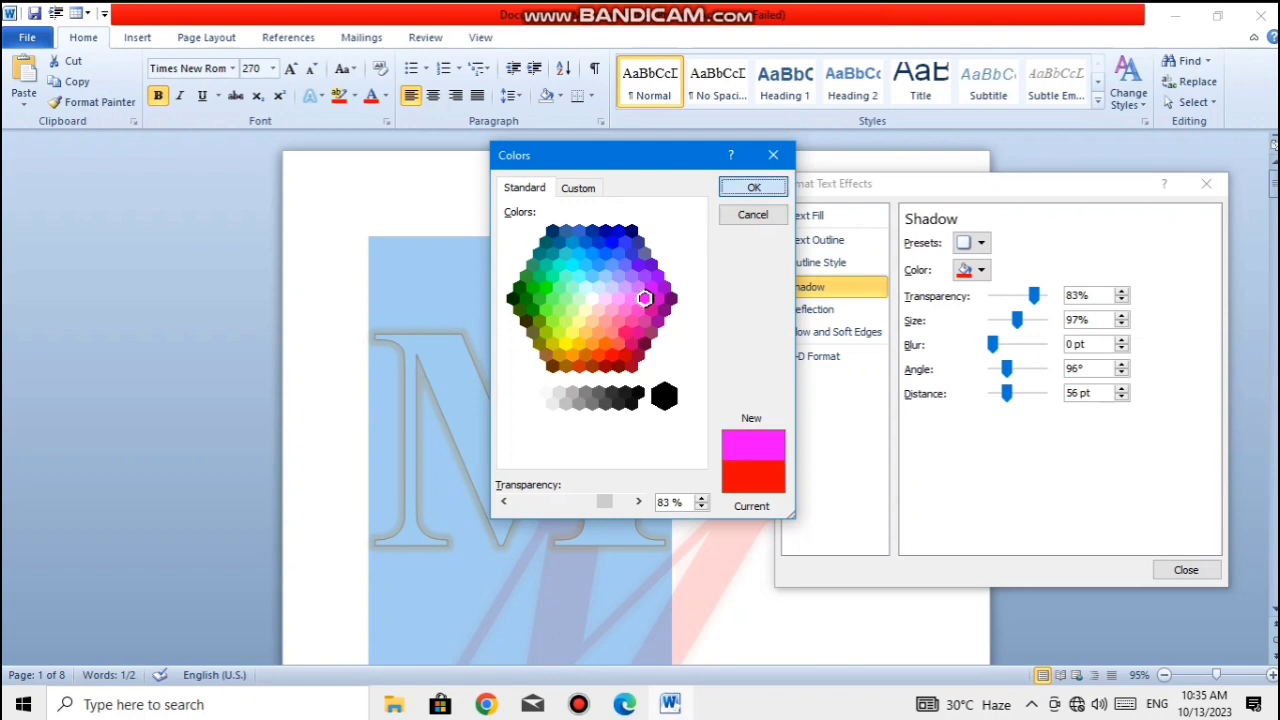
pyautogui.click(753, 187)
# - Set the magenta shadow to 10% transparency, 121% size, 107° angle and 87 pt distance, and view it on the page
pyautogui.moveTo(1034, 295); pyautogui.dragTo(1015, 393)
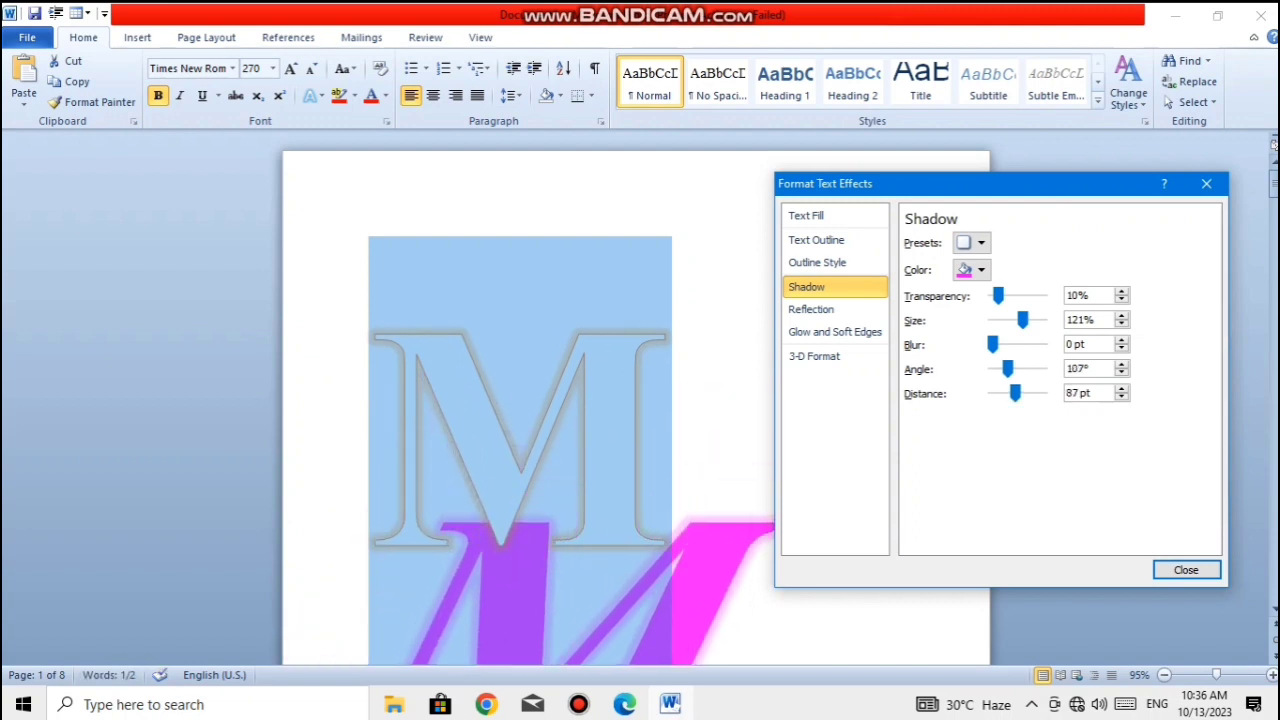
pyautogui.click(1186, 569)
pyautogui.scroll(-5, 636, 400)
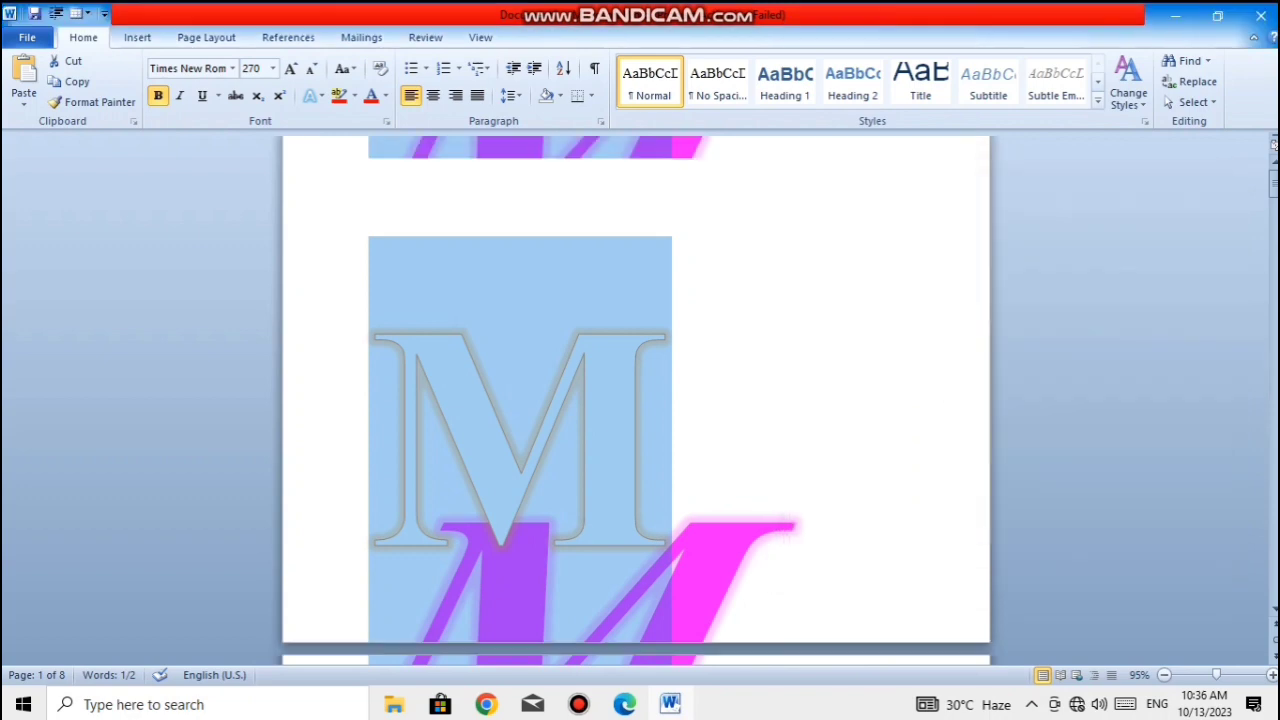
pyautogui.moveTo(1274, 209)
pyautogui.mouseDown()
pyautogui.moveTo(1274, 236)
pyautogui.moveTo(1274, 187)
pyautogui.mouseUp()
# - Remove the shadow from the orange-outlined letter M with the No Shadow preset
pyautogui.click(676, 374)
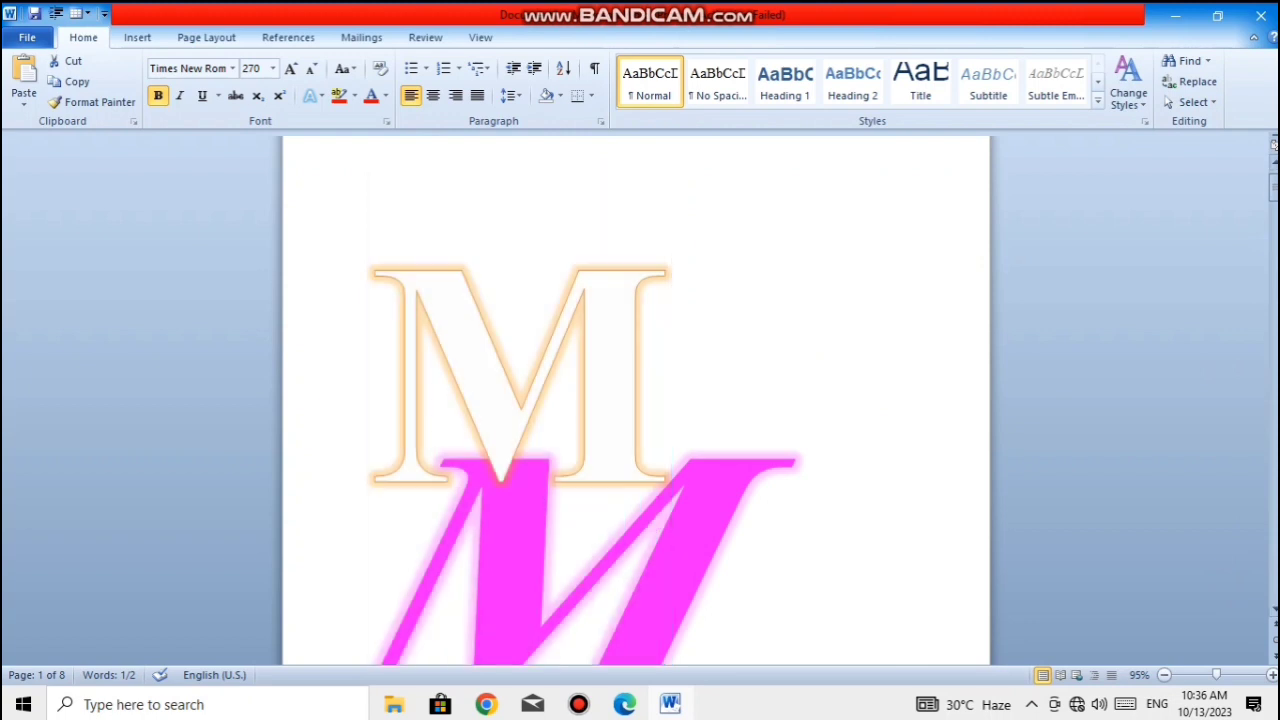
pyautogui.hotkey('shift', 'Left')
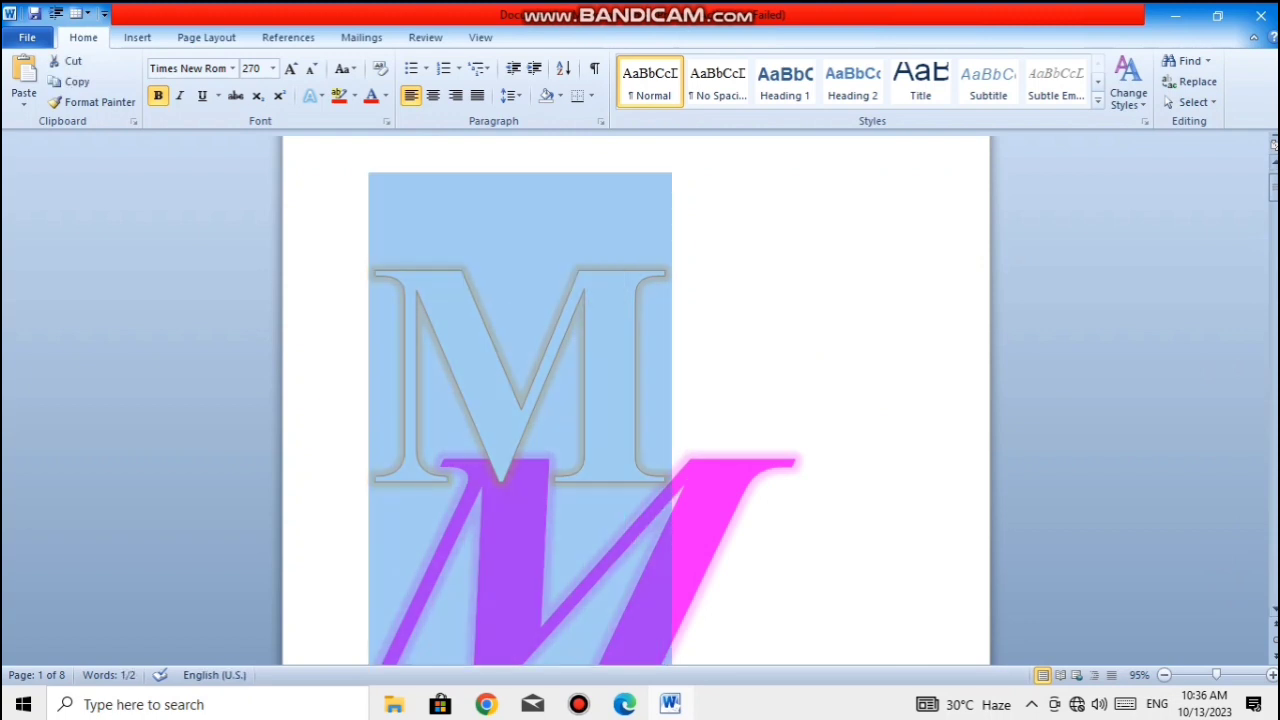
pyautogui.click(315, 95)
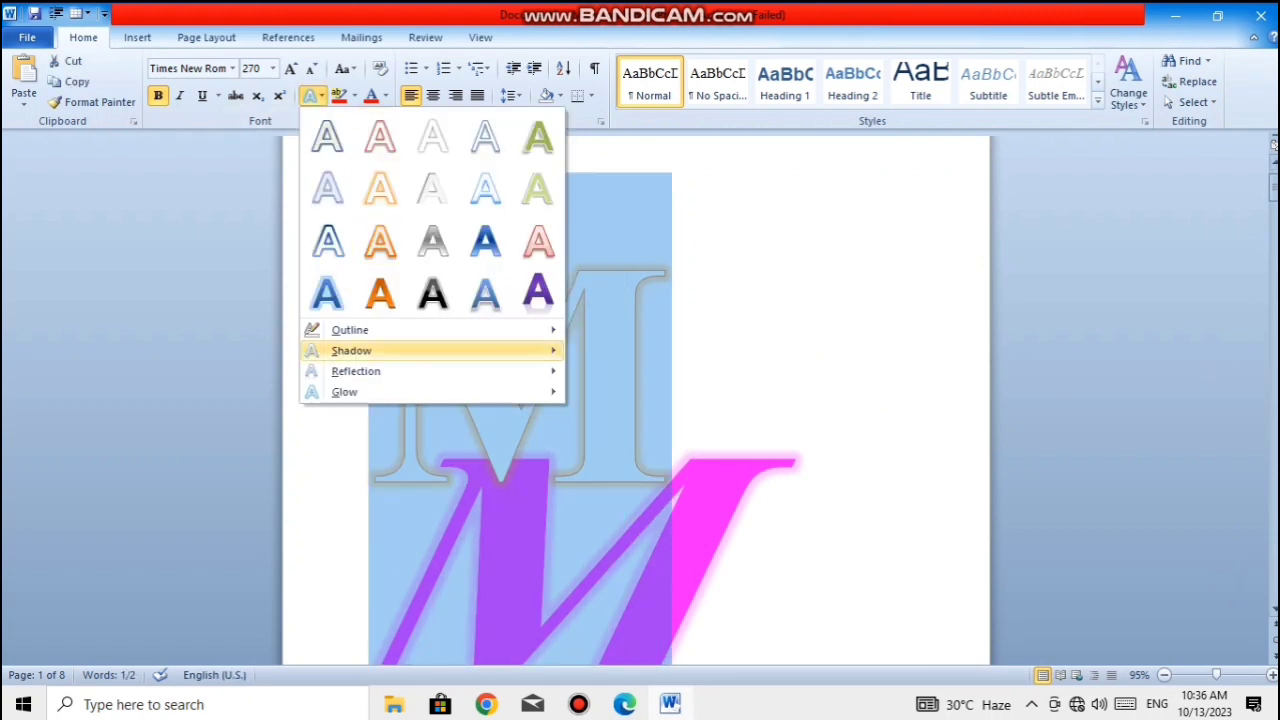
pyautogui.moveTo(380, 350)
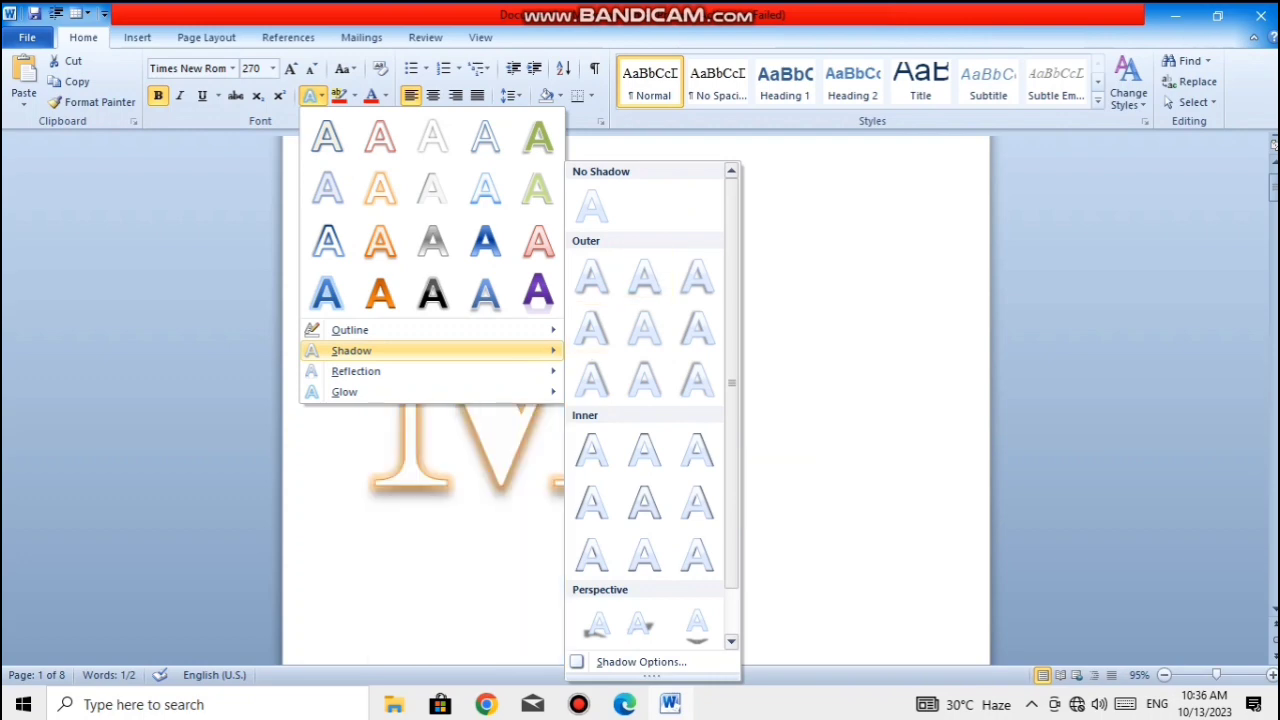
pyautogui.click(595, 206)
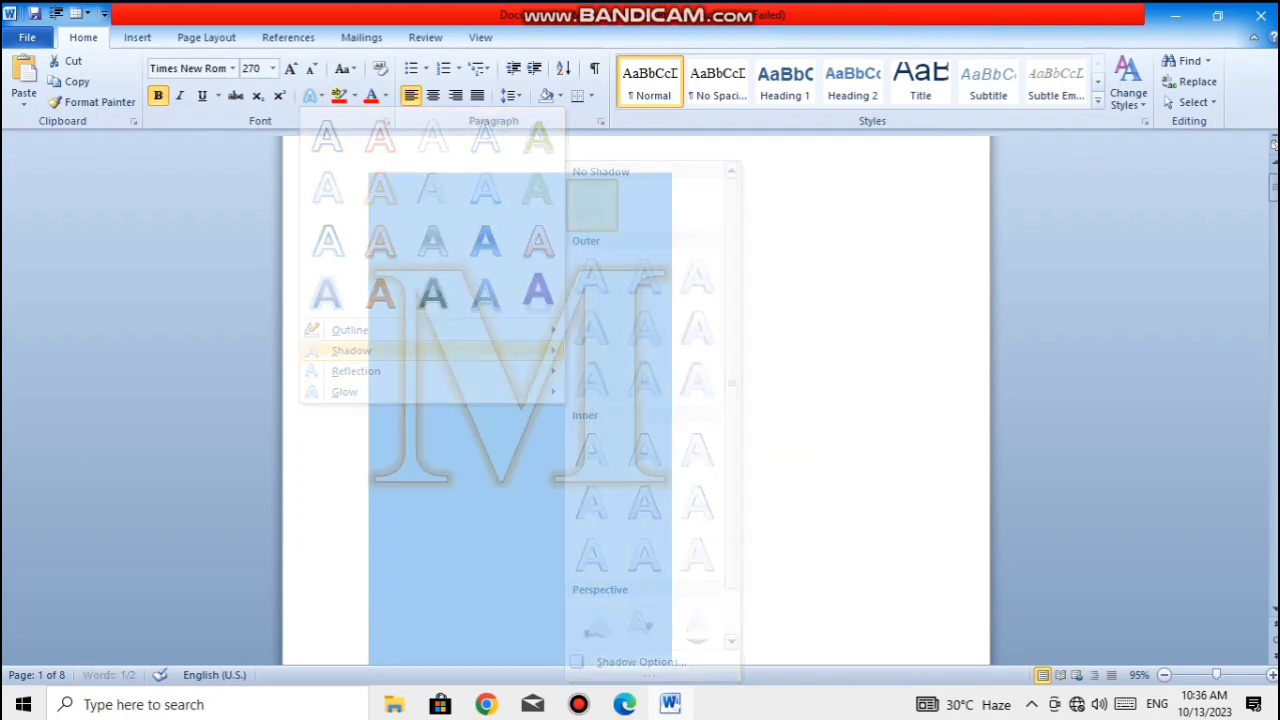
# - Apply the third reflection variation in the first row, which touches the letter, to the orange-outlined M
pyautogui.click(674, 374)
pyautogui.moveTo(674, 374); pyautogui.dragTo(378, 290)
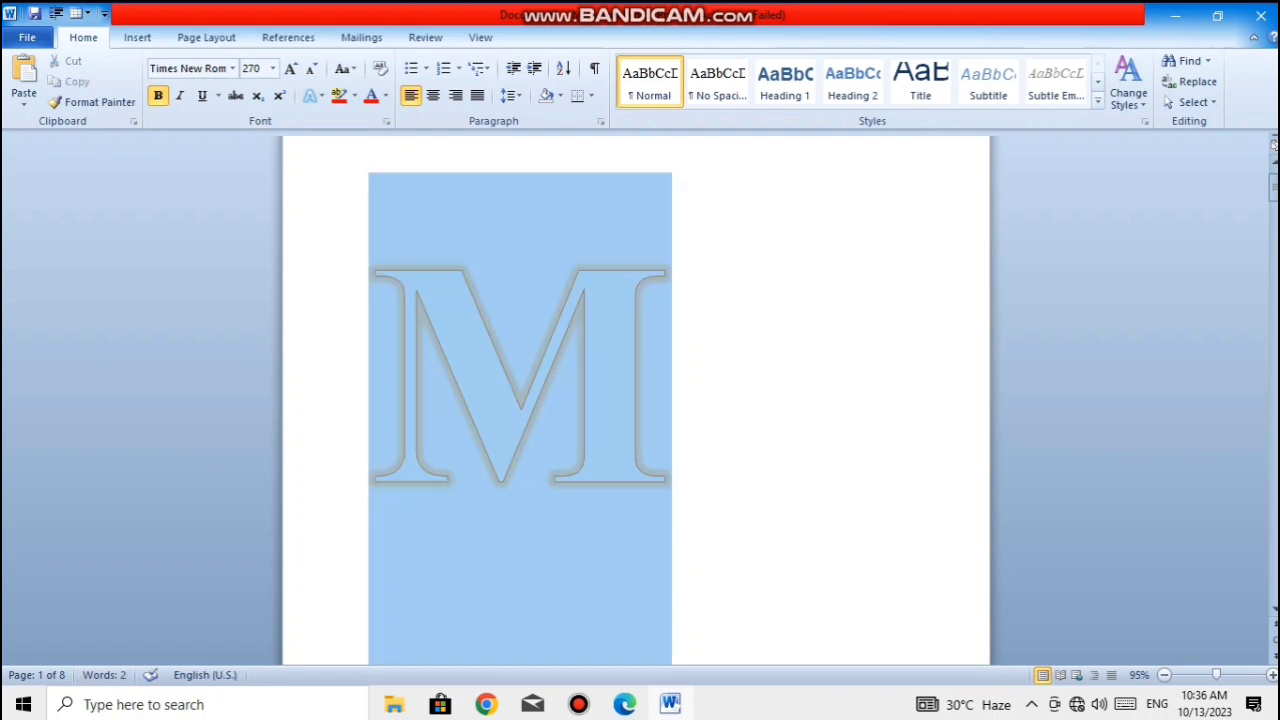
pyautogui.click(312, 95)
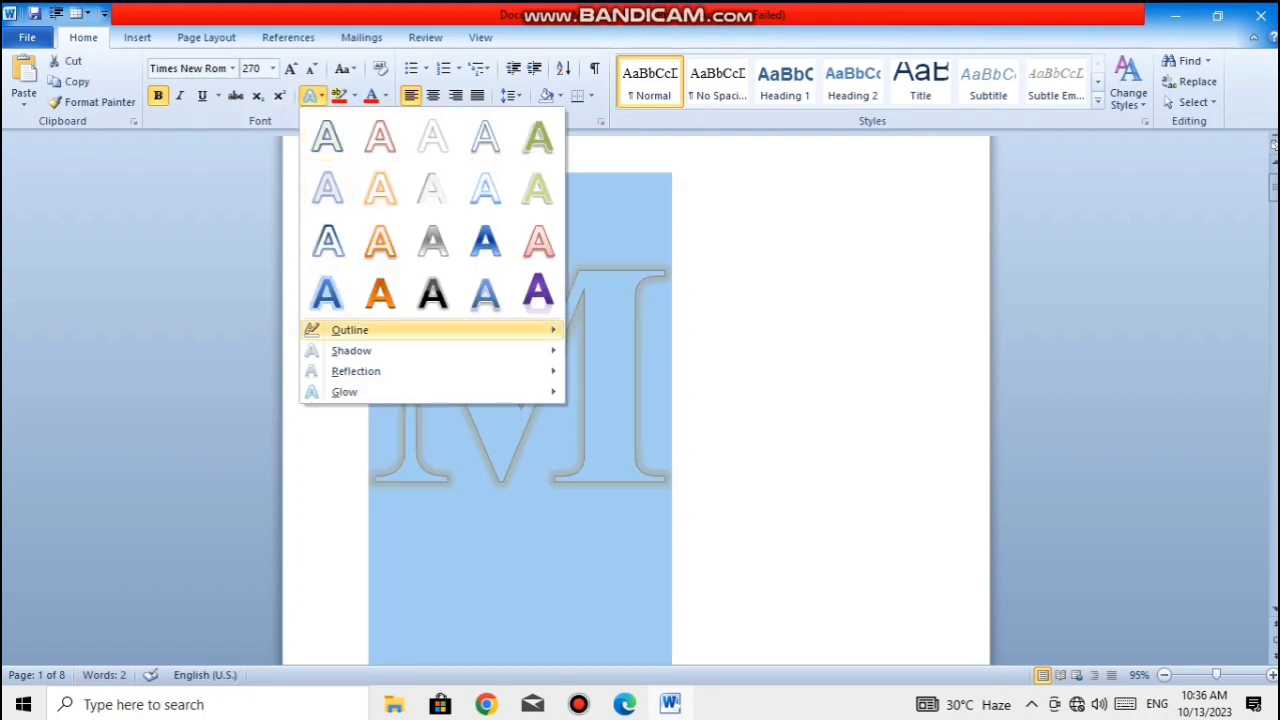
pyautogui.moveTo(420, 371)
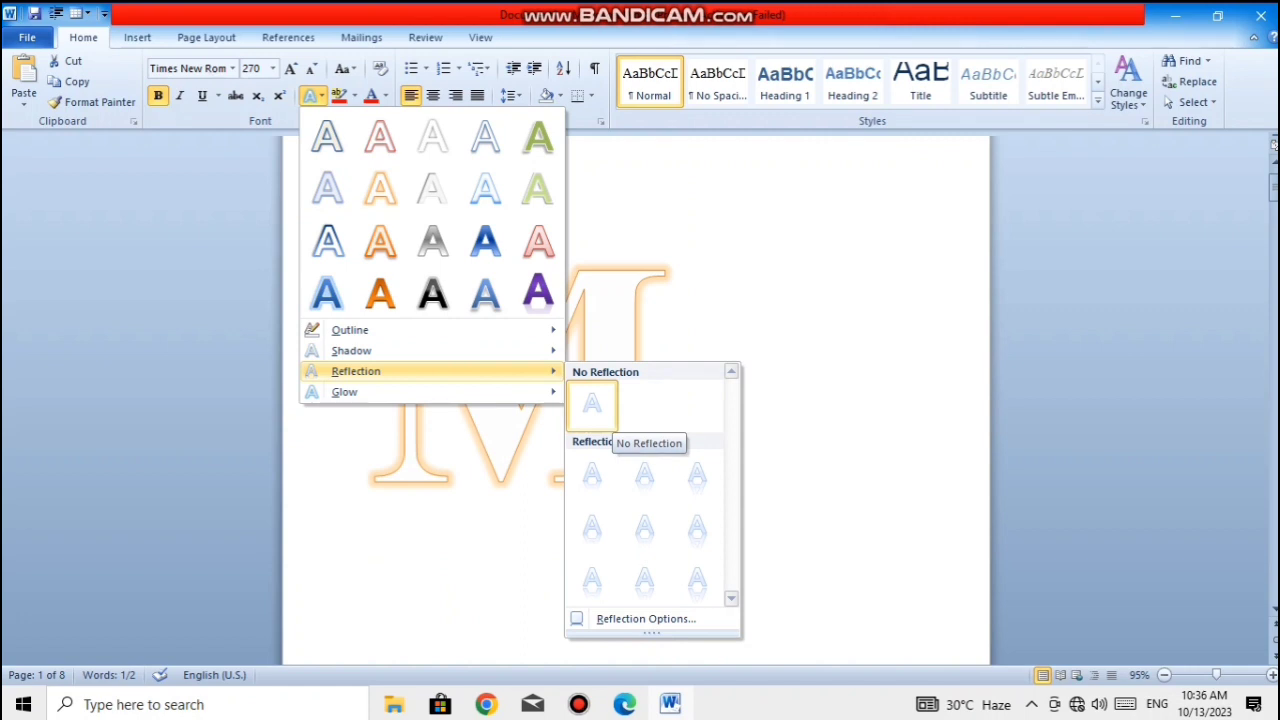
pyautogui.hotkey('alt', 'Tab')
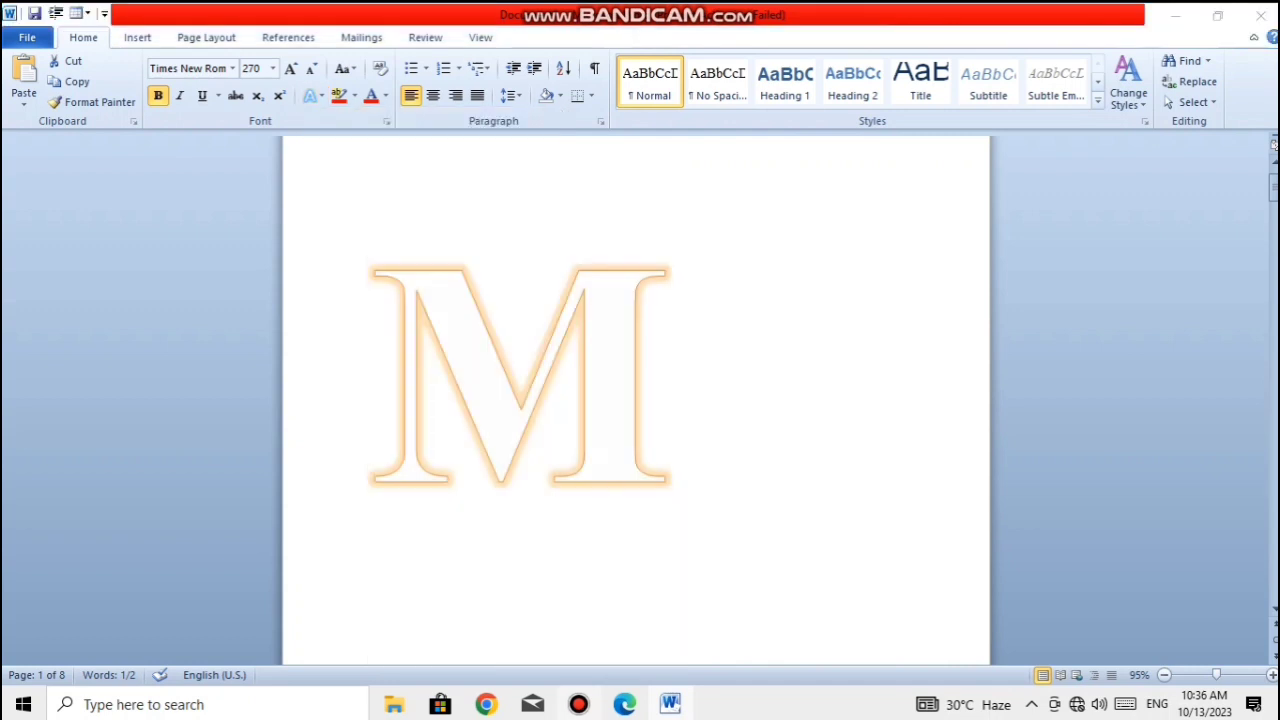
pyautogui.click(578, 704)
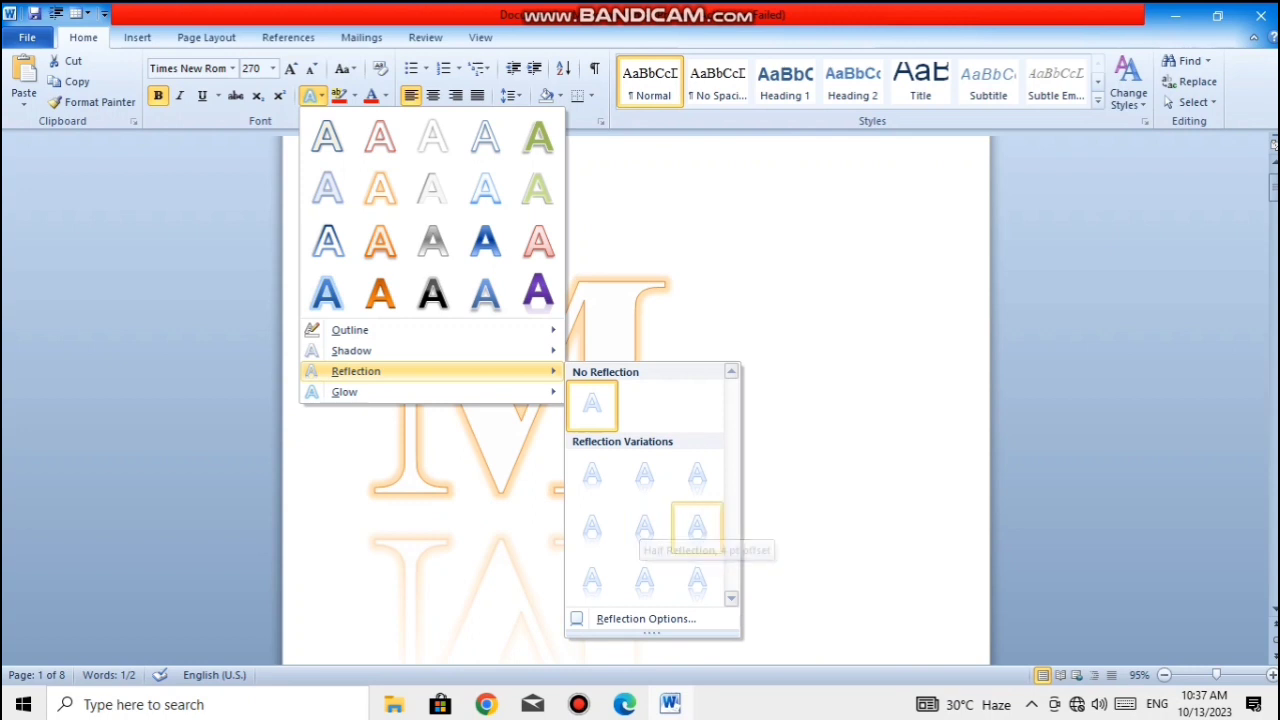
pyautogui.click(697, 475)
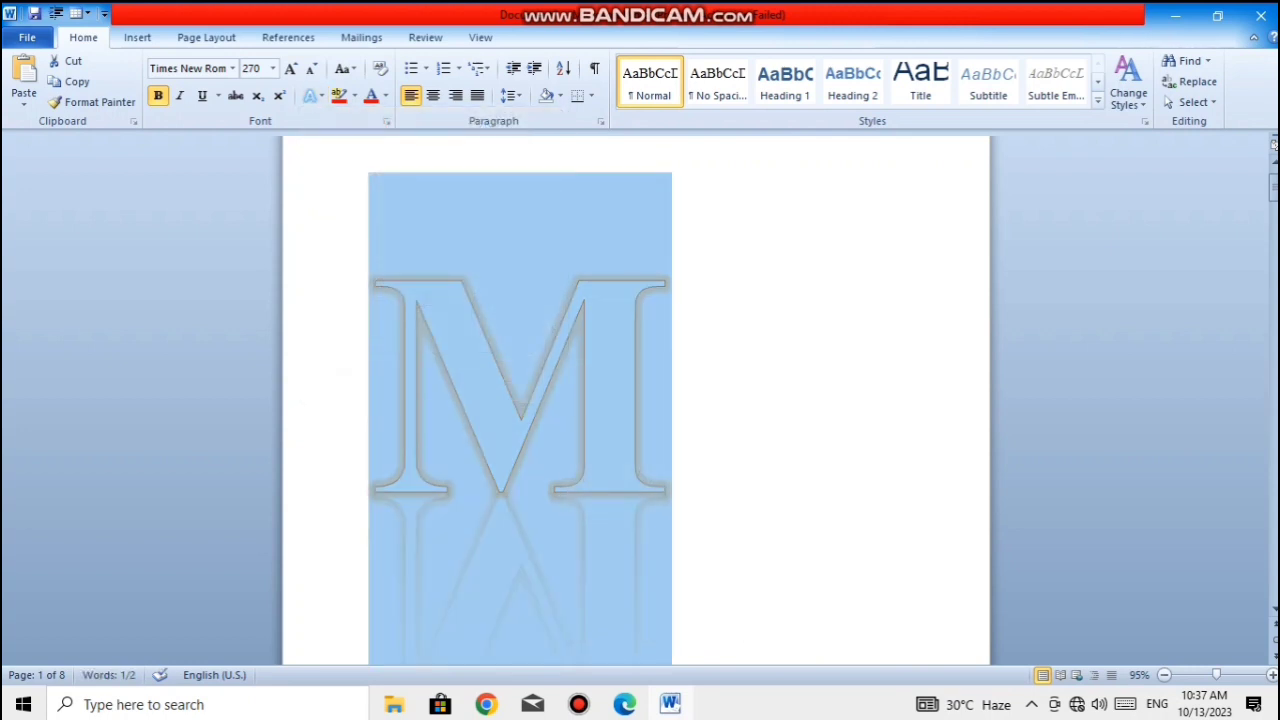
# - Set the purple letter M's reflection to 0% transparency, 88% size, 0 pt distance and 0 pt blur in the reflection options
pyautogui.click(312, 95)
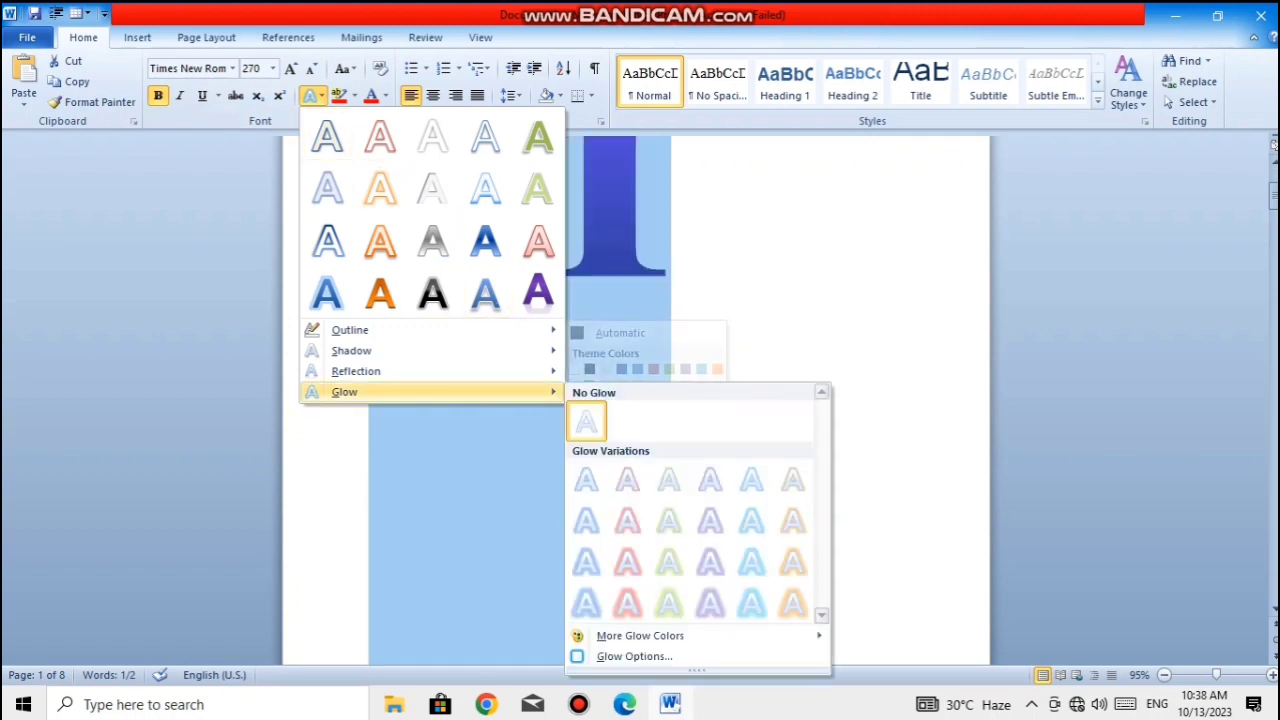
pyautogui.moveTo(380, 371)
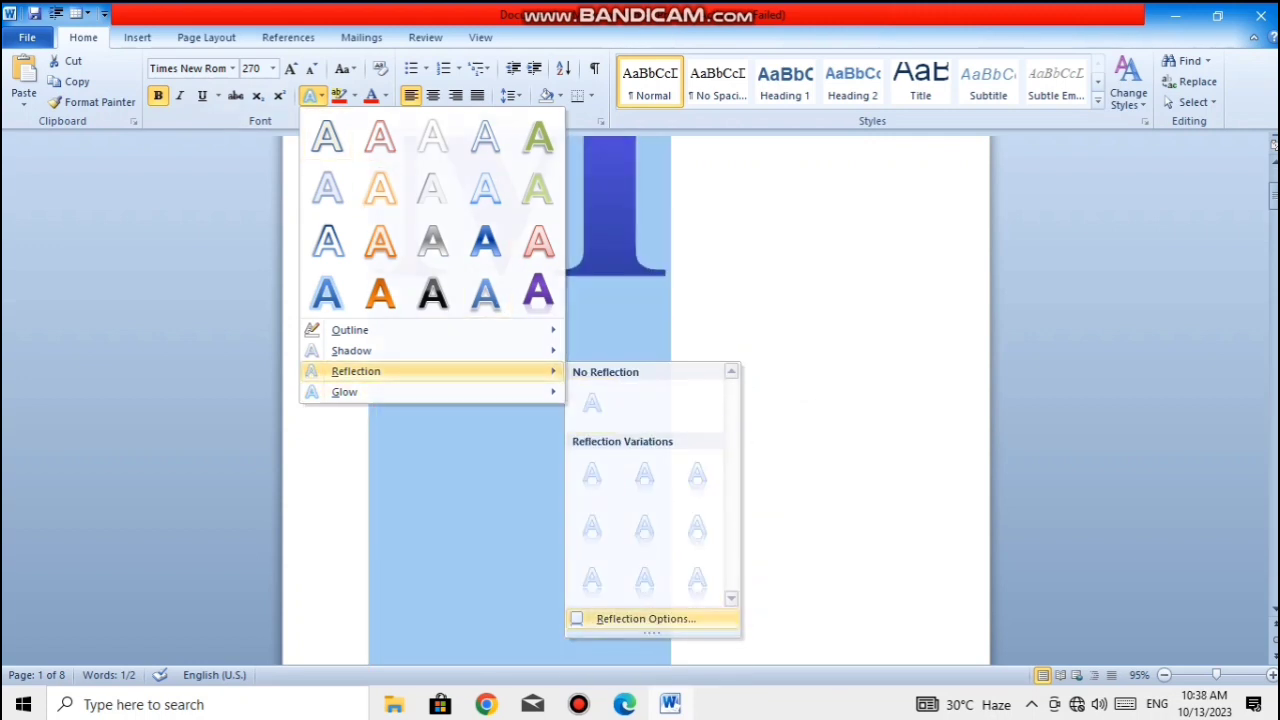
pyautogui.click(620, 618)
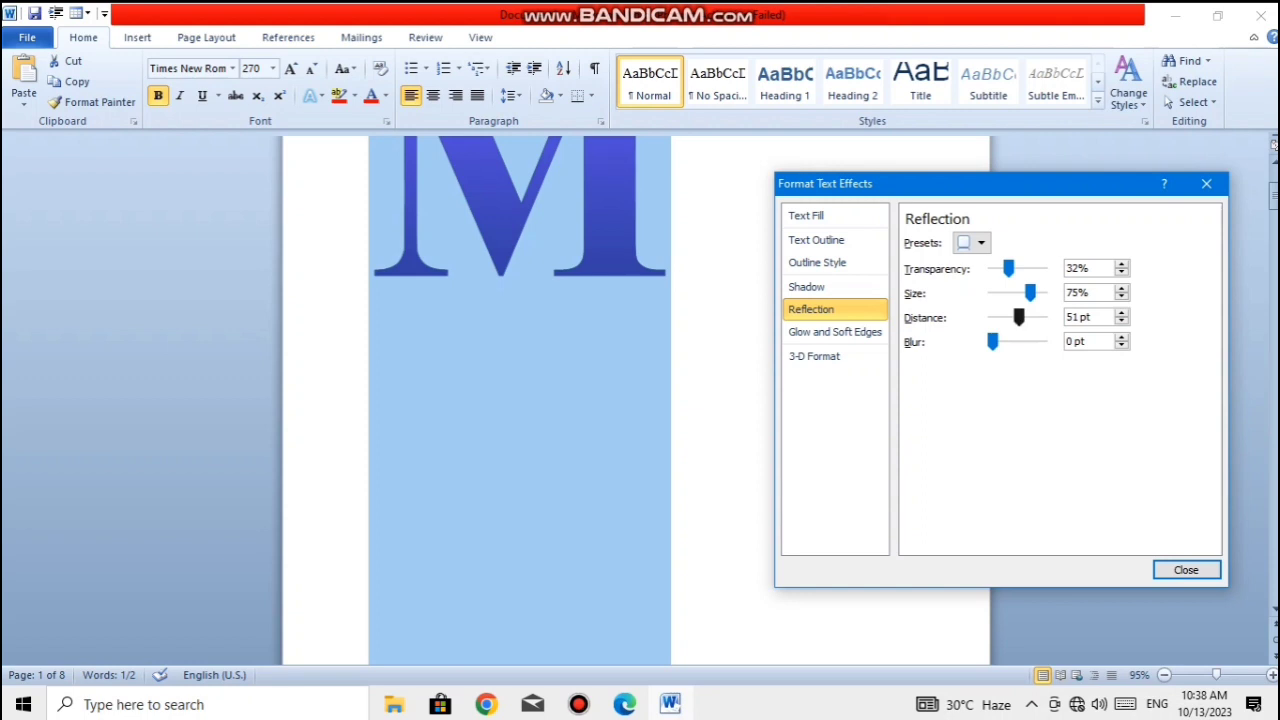
pyautogui.moveTo(1019, 317); pyautogui.dragTo(992, 269)
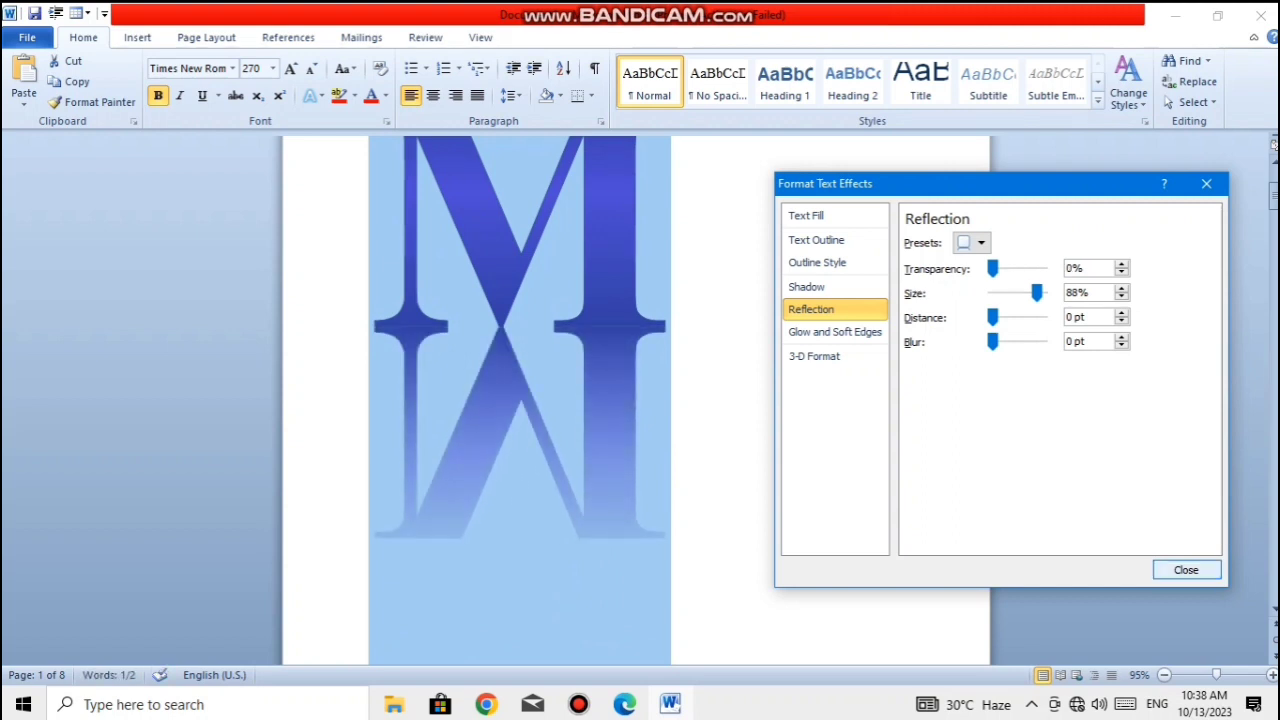
pyautogui.click(1185, 569)
pyautogui.click(674, 300)
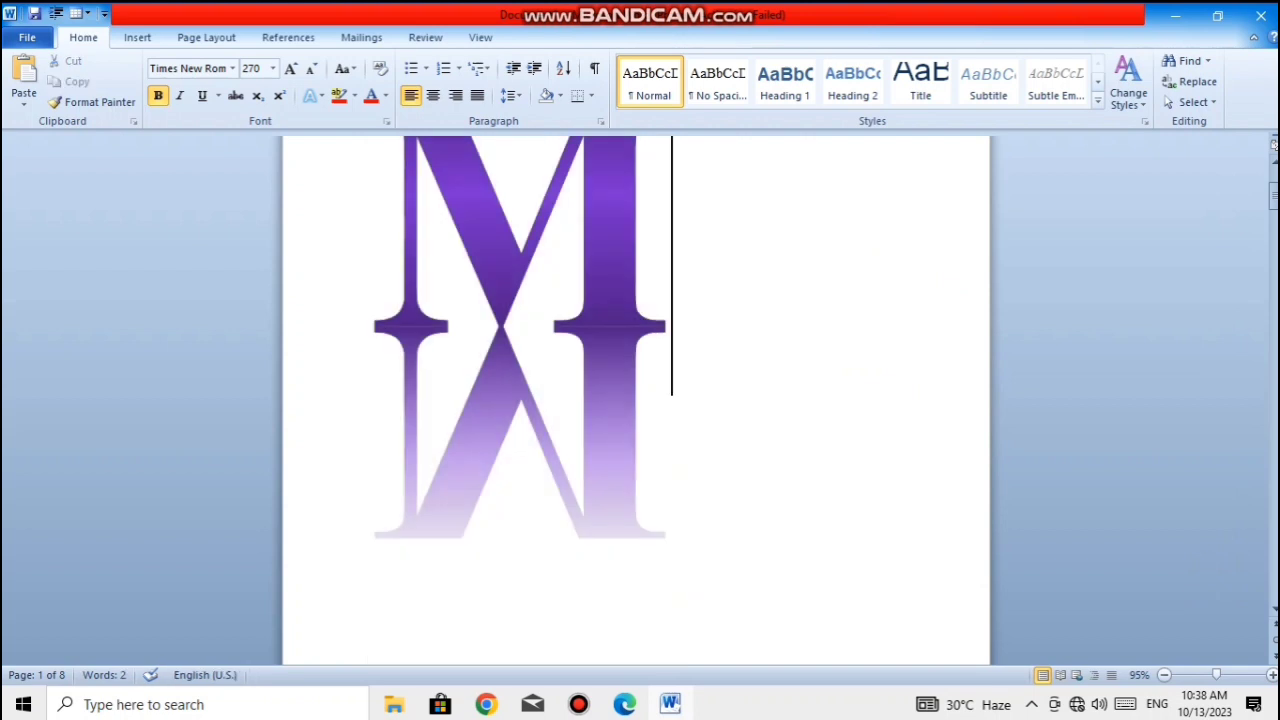
# - Remove the reflection from the purple letter M with the No Reflection preset
pyautogui.hotkey('shift', 'Left')
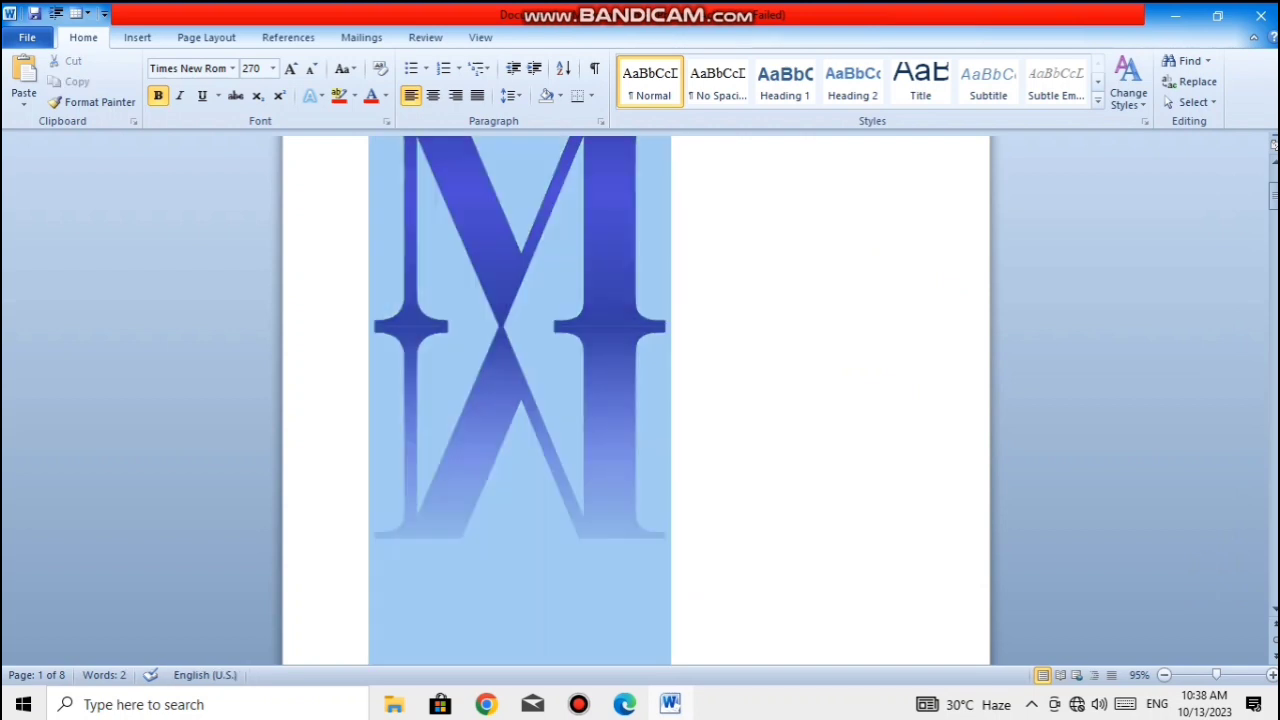
pyautogui.click(312, 95)
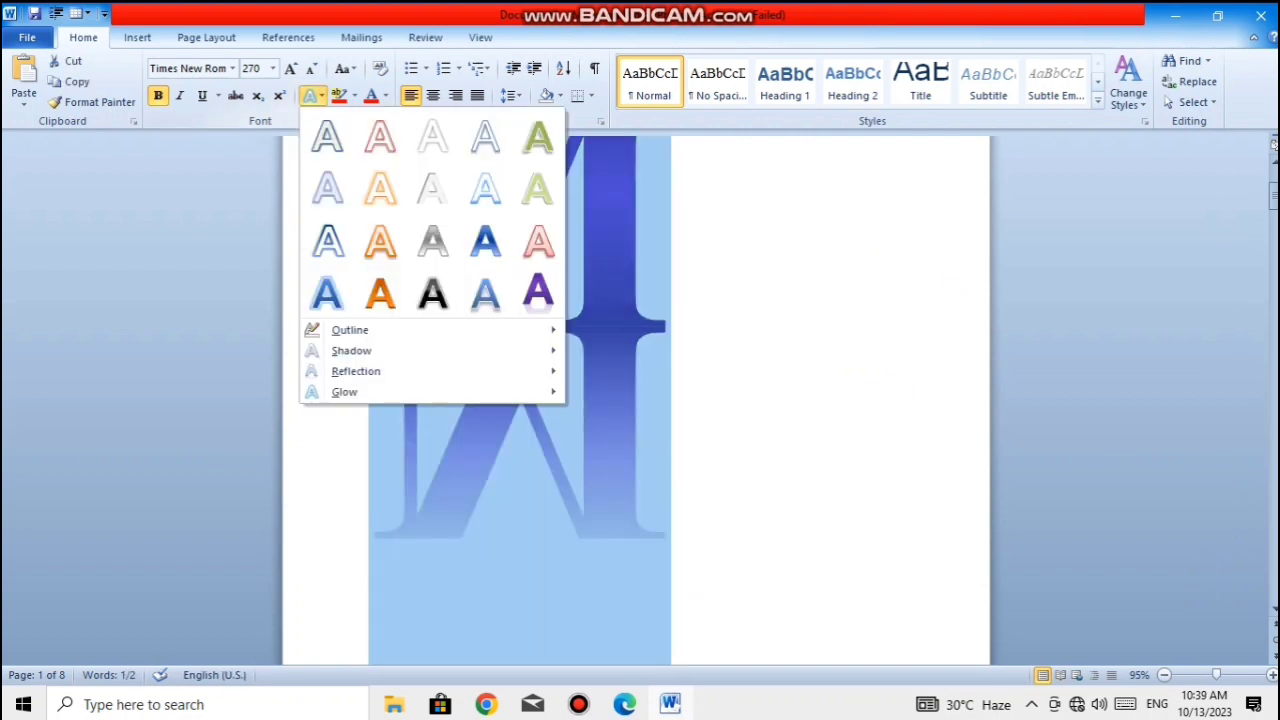
pyautogui.moveTo(352, 350)
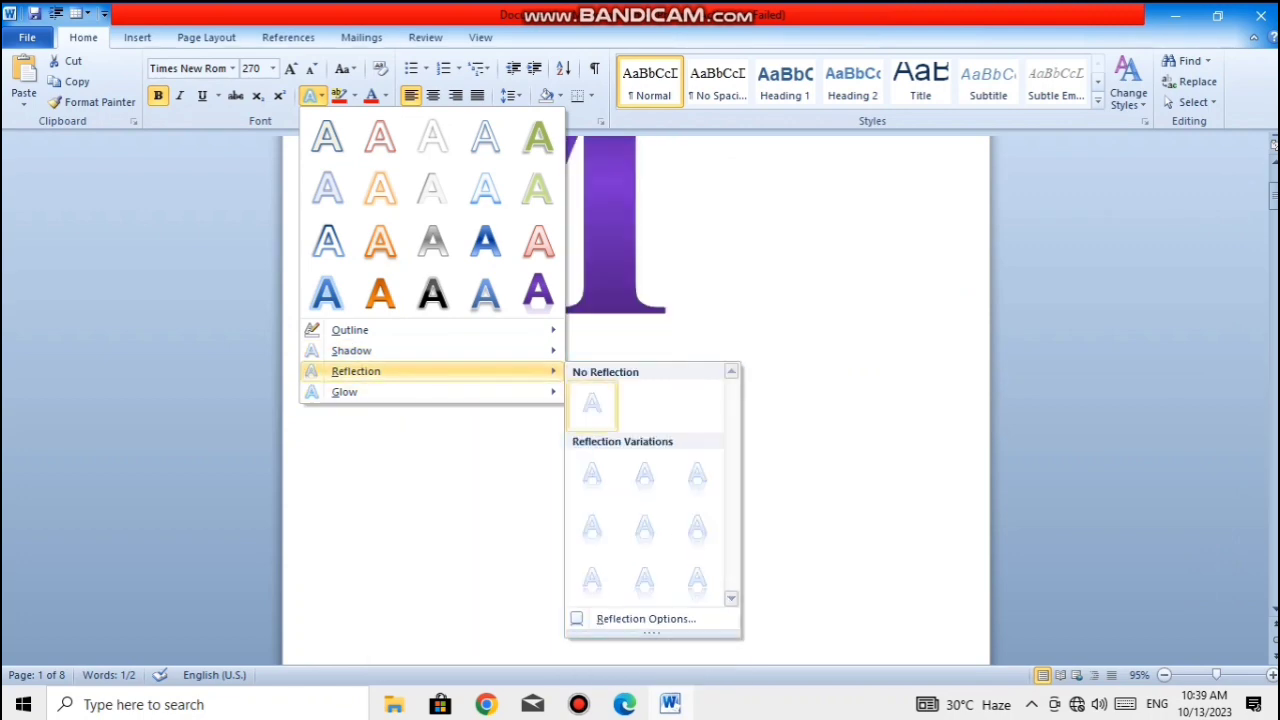
pyautogui.click(592, 406)
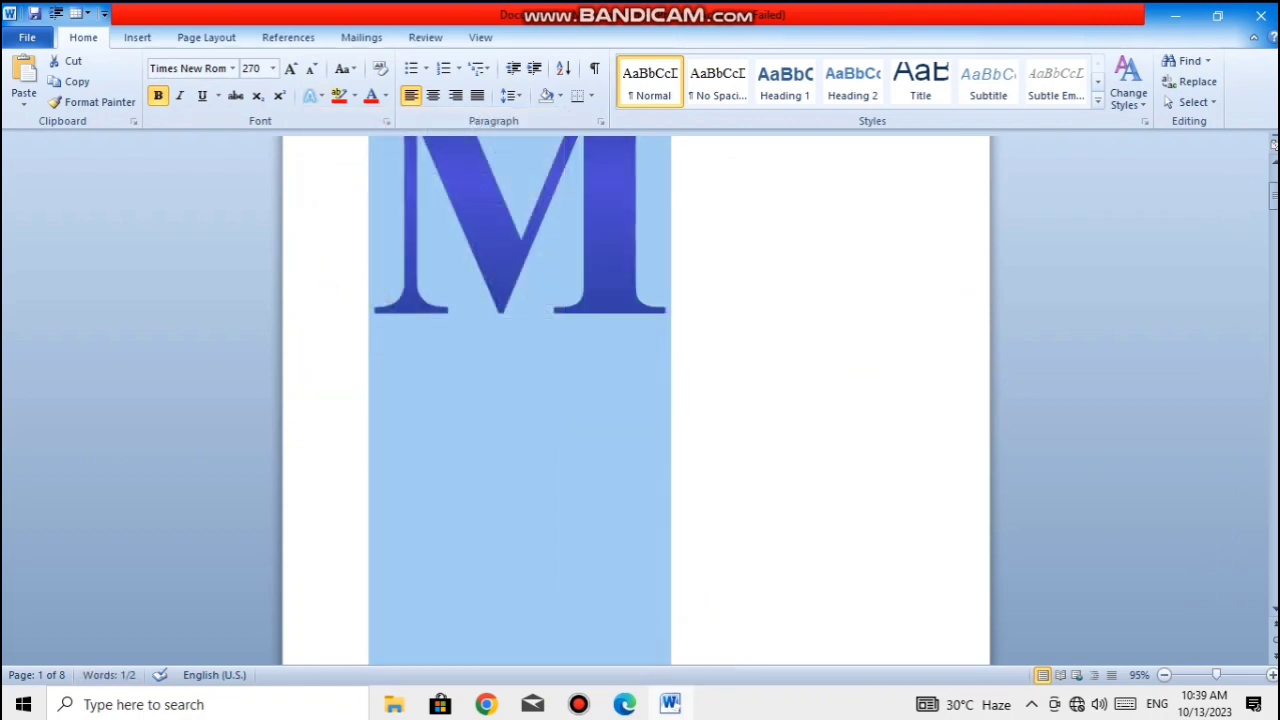
# - Apply the largest light-blue glow variation, fifth in the last row, to the purple letter M
pyautogui.click(690, 380)
pyautogui.moveTo(690, 370); pyautogui.dragTo(336, 302)
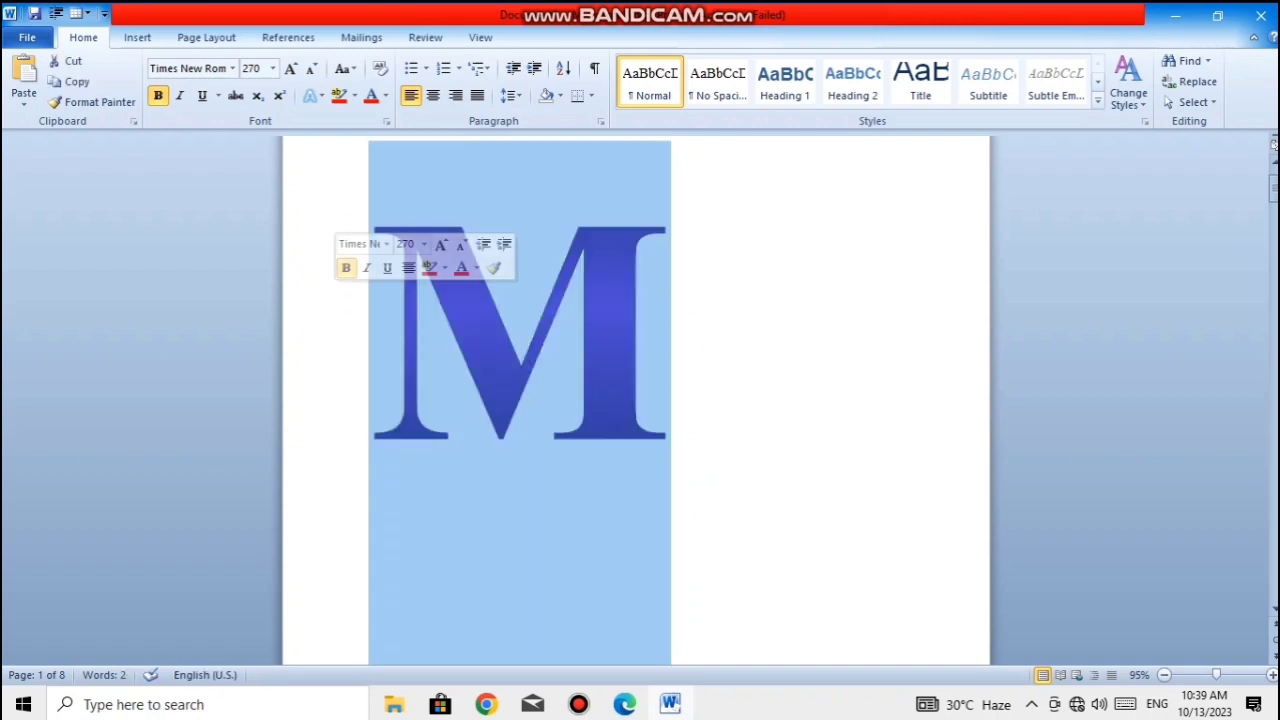
pyautogui.click(312, 95)
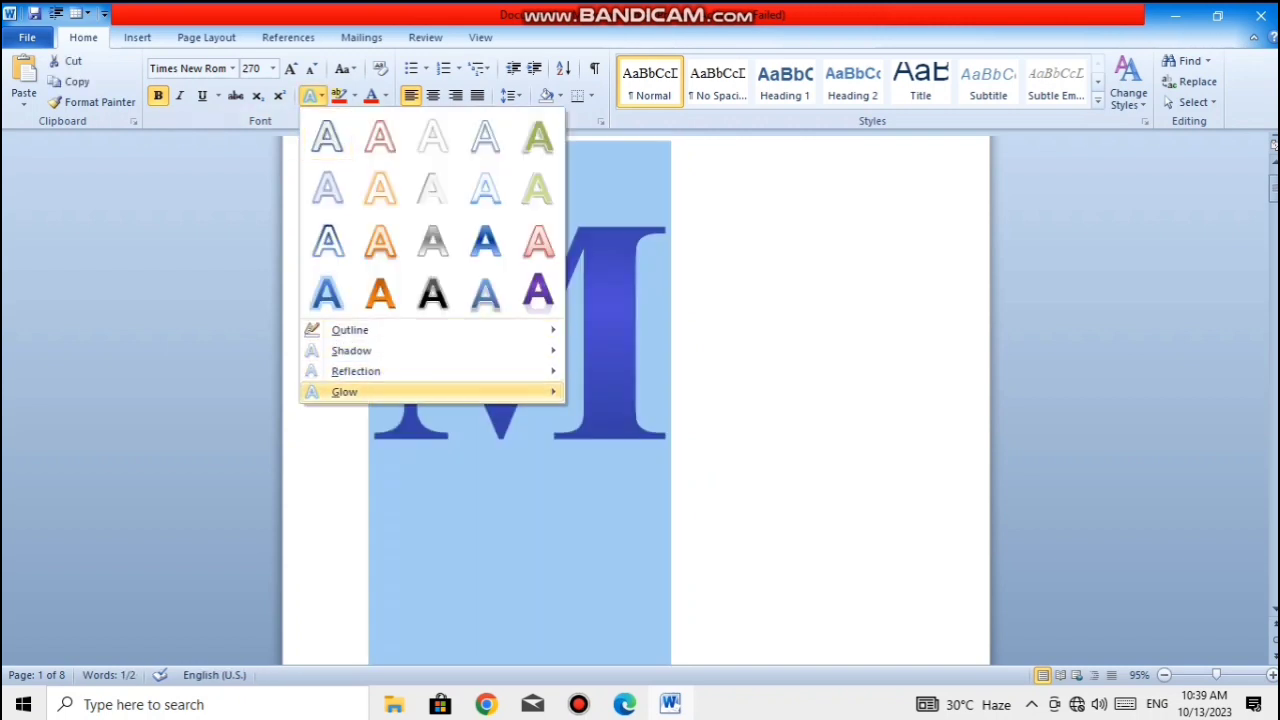
pyautogui.moveTo(344, 391)
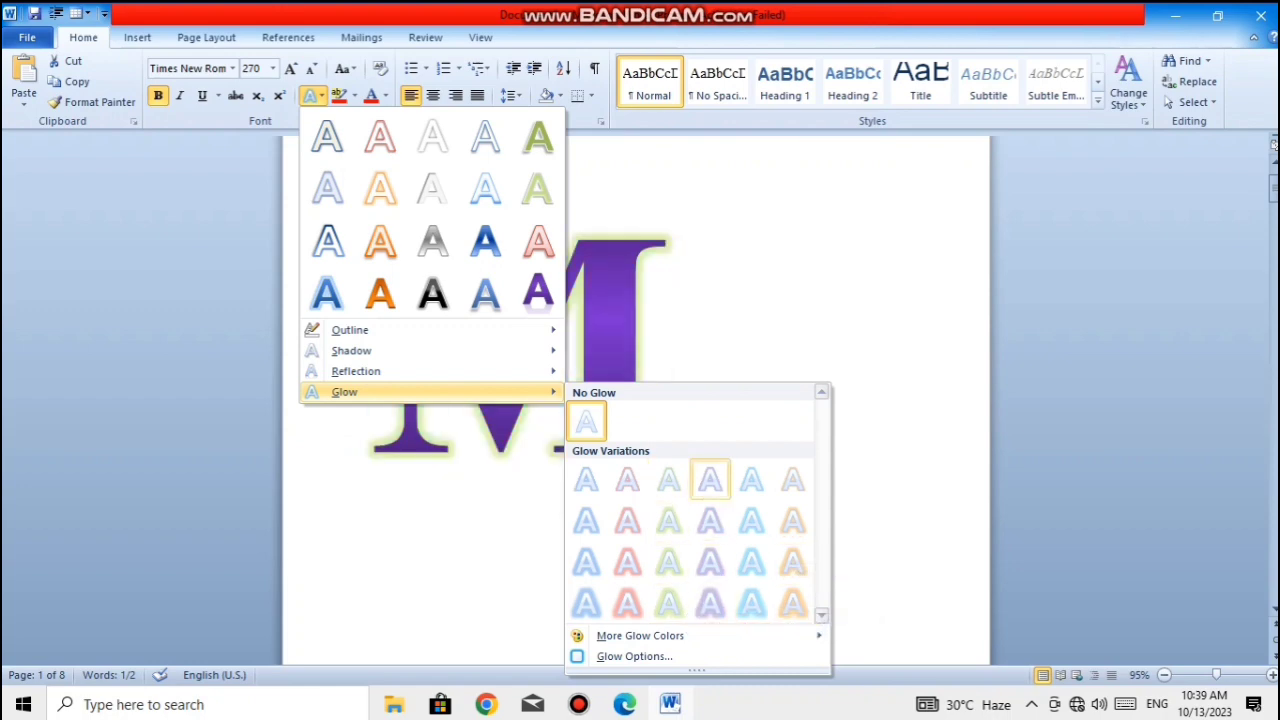
pyautogui.click(751, 602)
pyautogui.click(751, 602)
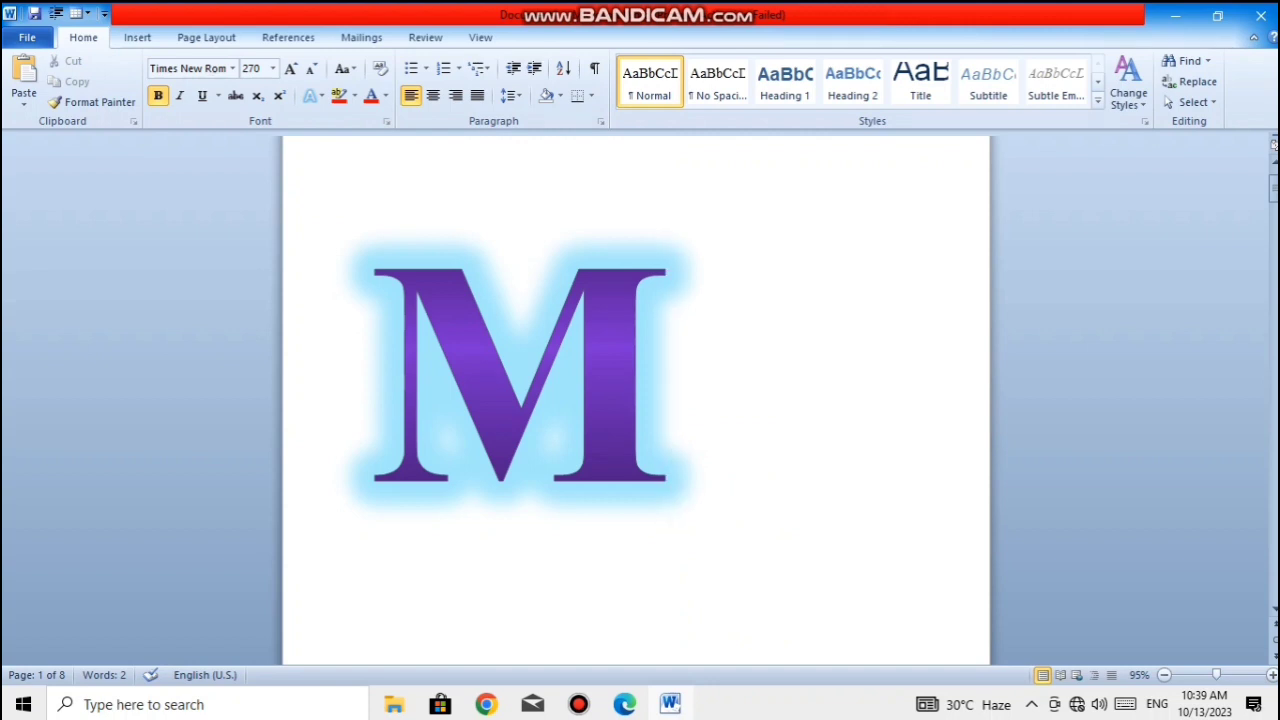
# - Change the glow colour of the purple letter M to black from the theme colours
pyautogui.hotkey('shift', 'Left')
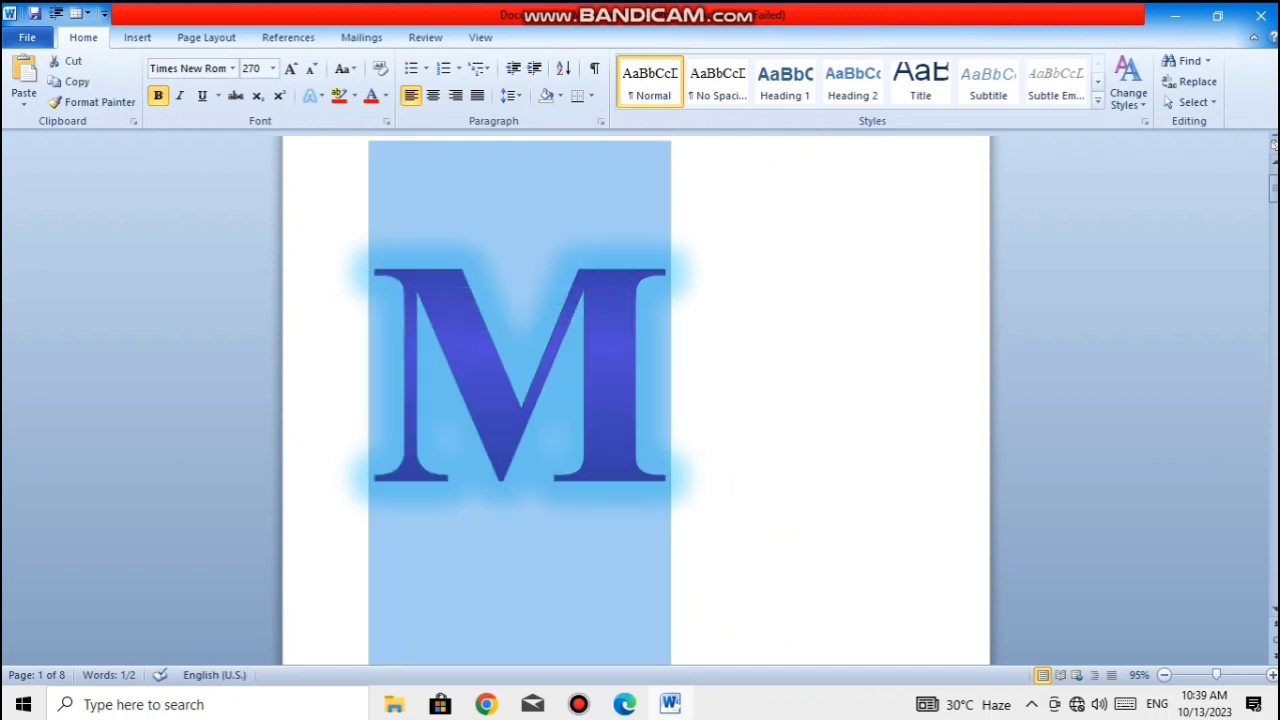
pyautogui.click(313, 95)
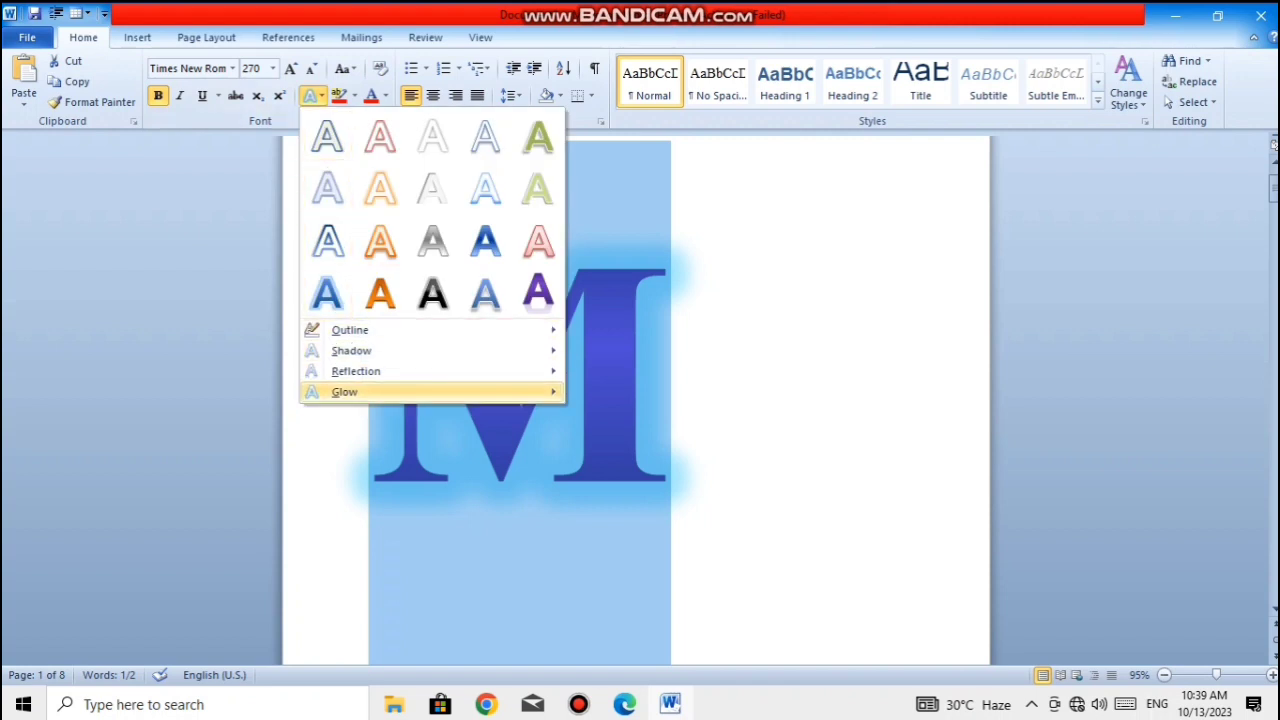
pyautogui.moveTo(645, 636)
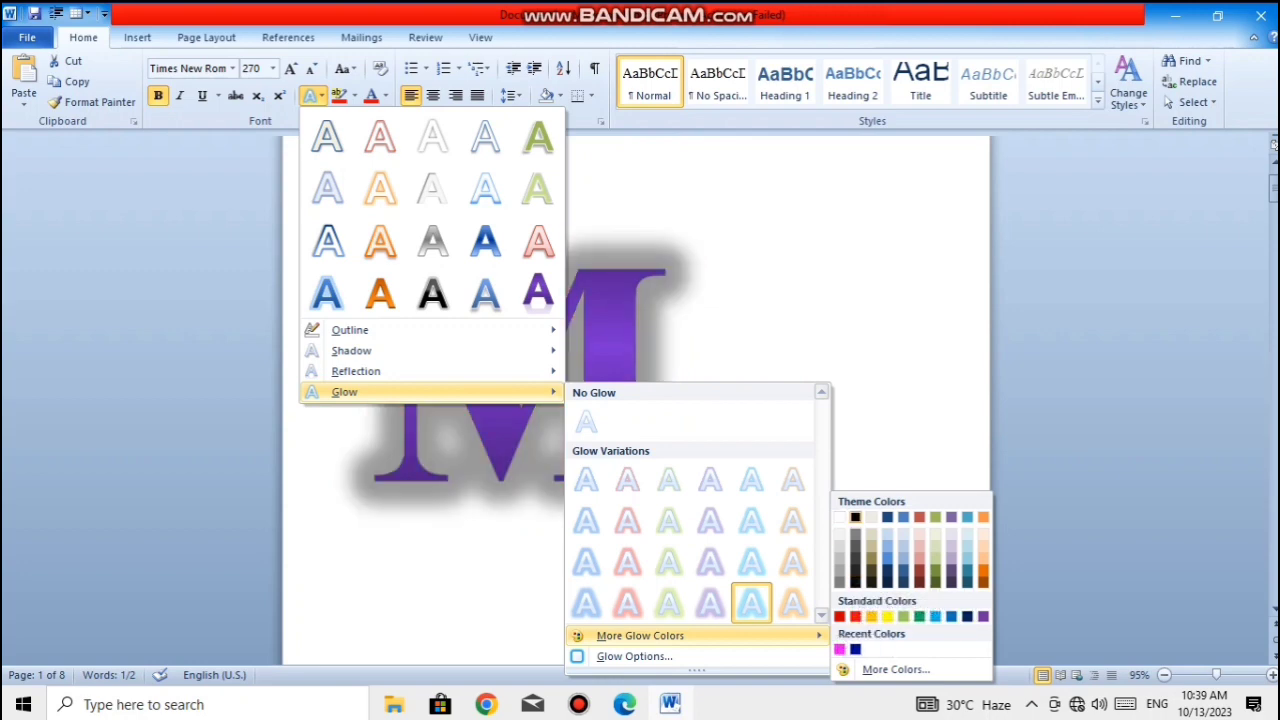
pyautogui.click(855, 517)
pyautogui.click(672, 373)
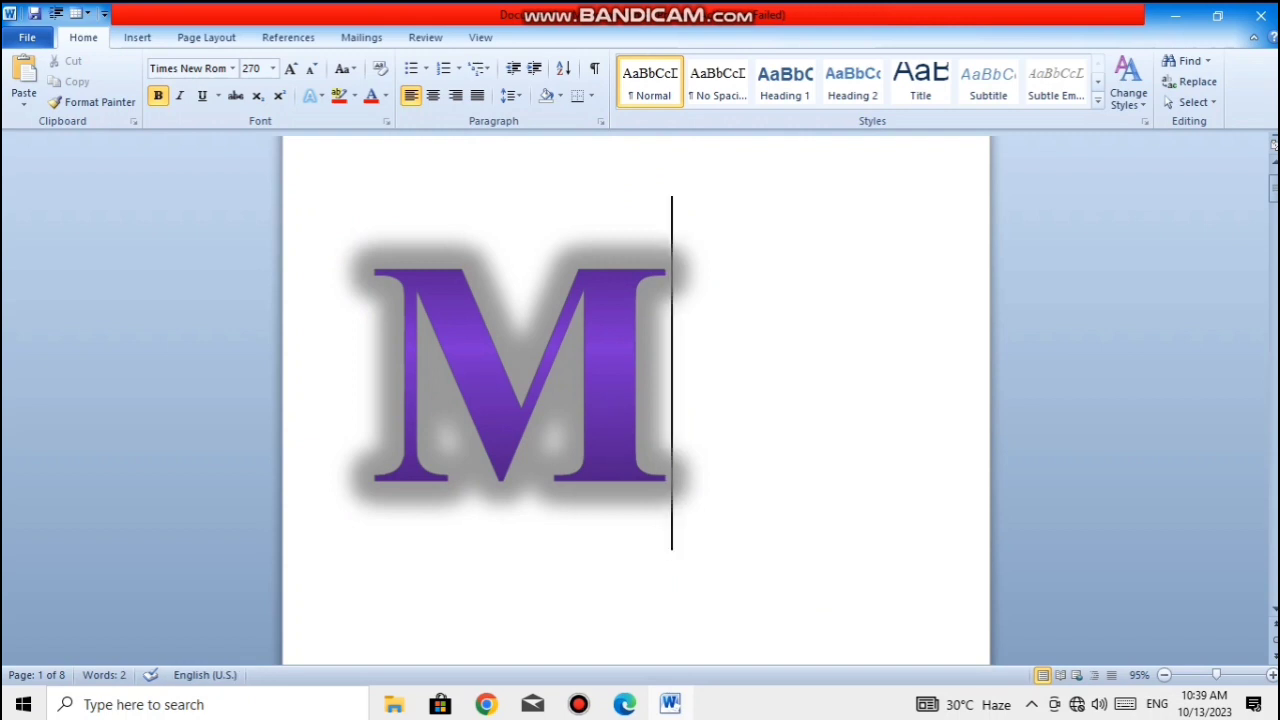
# - Set the purple M's glow colour to the standard red in the glow options
pyautogui.hotkey('shift', 'Home')
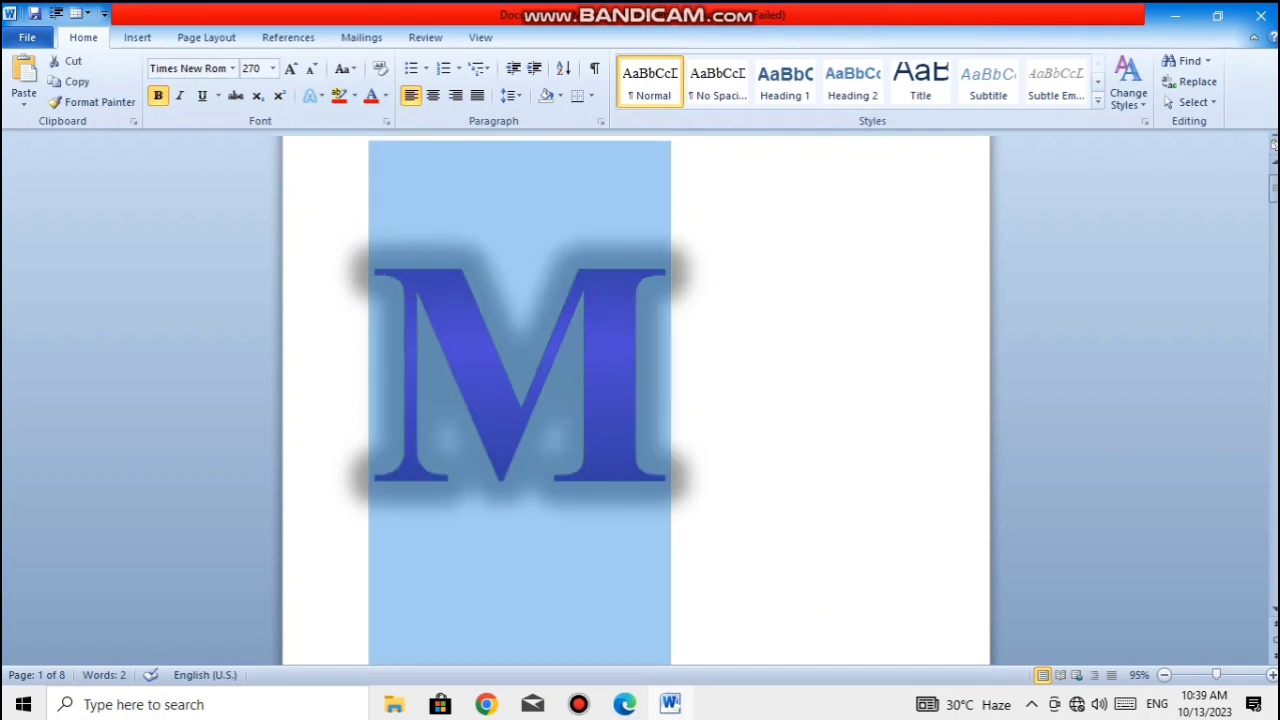
pyautogui.click(312, 95)
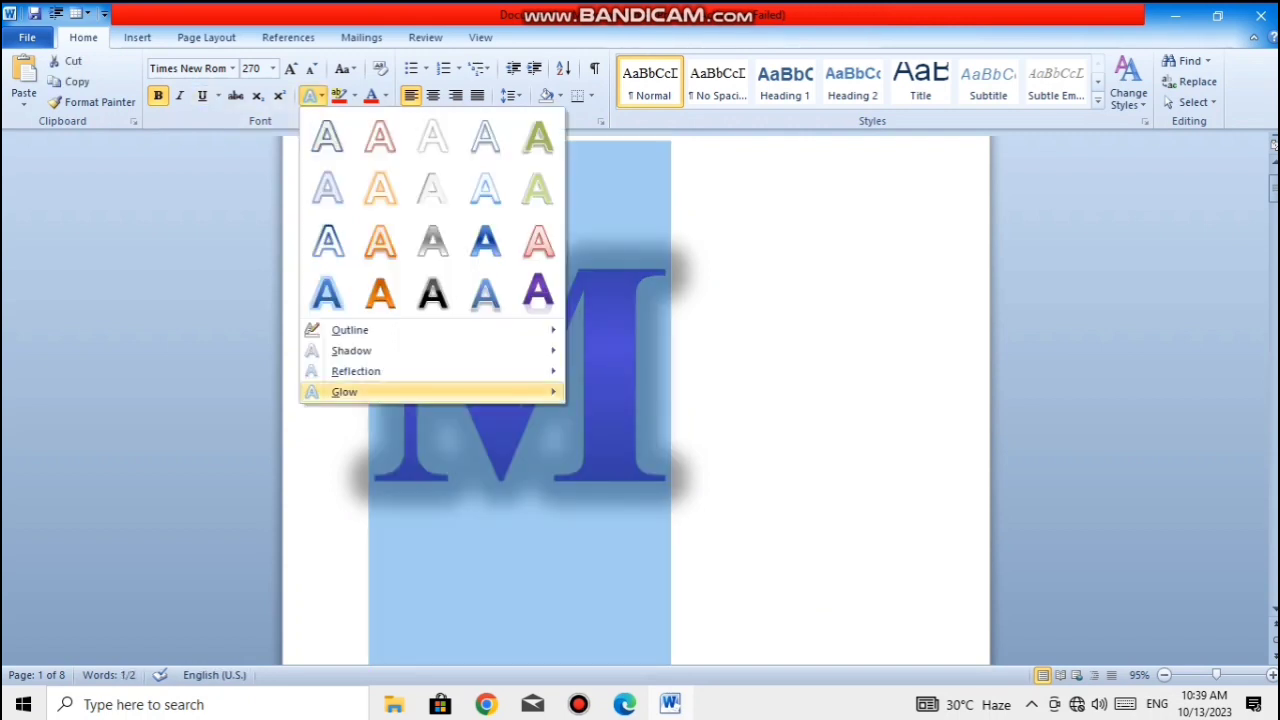
pyautogui.moveTo(500, 391)
pyautogui.click(625, 656)
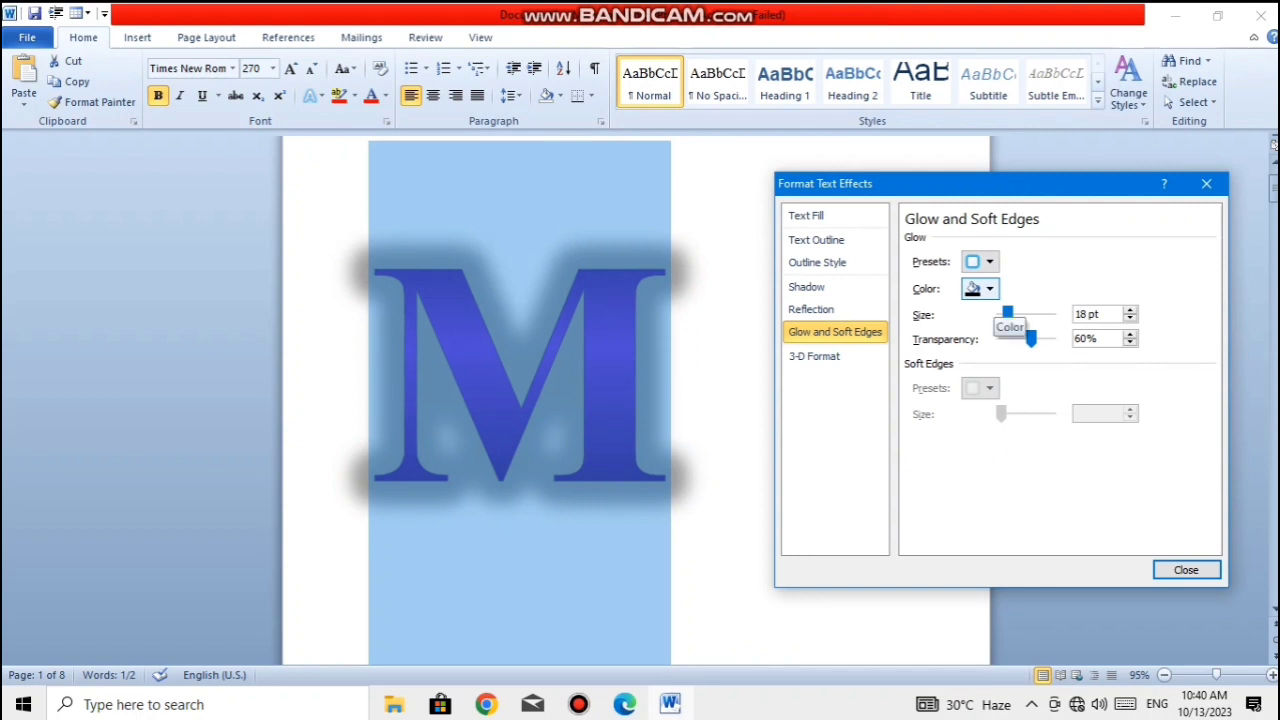
pyautogui.click(980, 288)
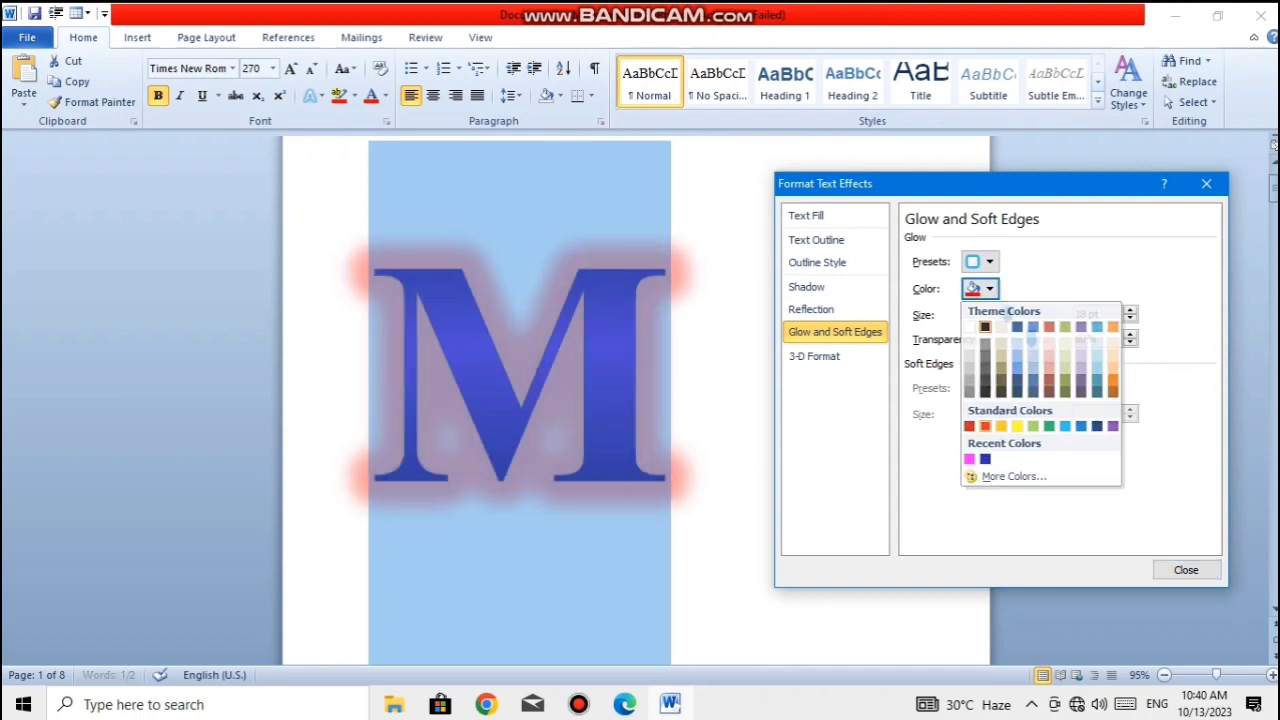
pyautogui.click(985, 426)
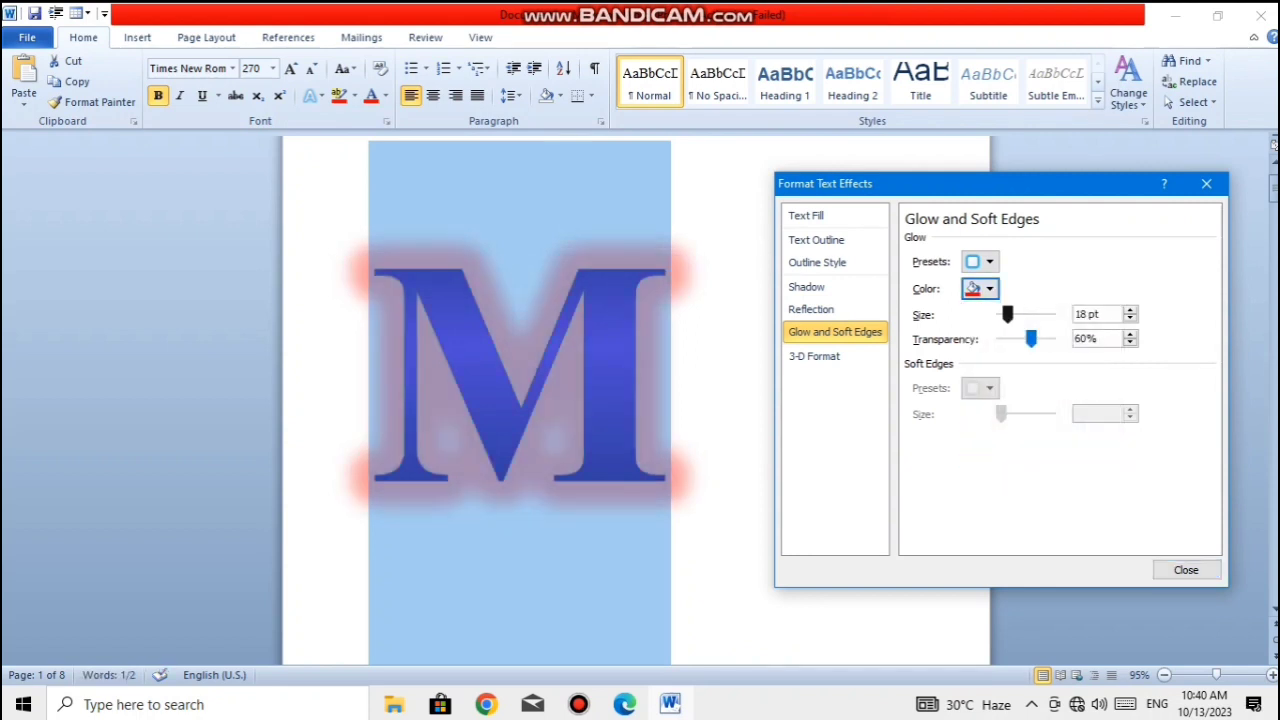
# - Set the red glow to 77 pt size and 20% transparency, and view it on the page
pyautogui.moveTo(1007, 314)
pyautogui.mouseDown()
pyautogui.moveTo(1037, 314)
pyautogui.moveTo(1001, 314)
pyautogui.moveTo(1001, 339)
pyautogui.moveTo(1040, 339)
pyautogui.moveTo(1024, 314)
pyautogui.moveTo(1001, 314)
pyautogui.moveTo(1027, 314)
pyautogui.moveTo(1024, 339)
pyautogui.moveTo(1012, 339)
pyautogui.mouseUp()
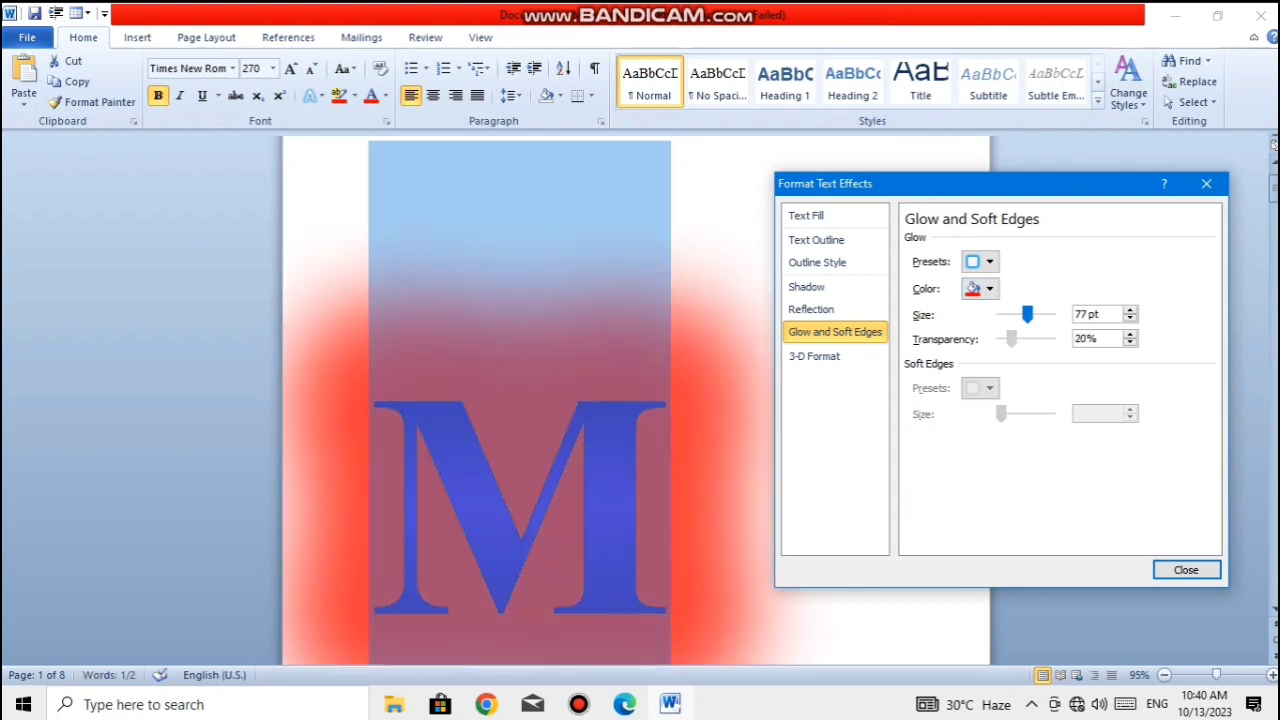
pyautogui.click(1186, 570)
pyautogui.click(673, 497)
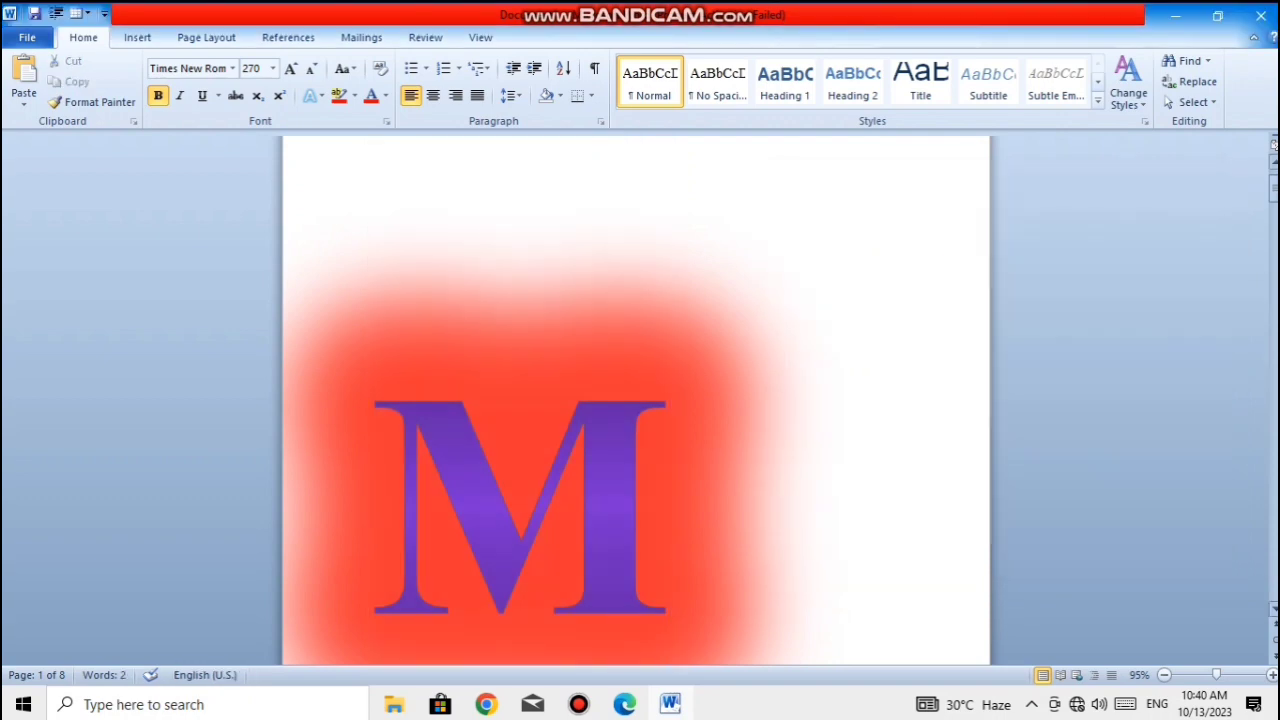
pyautogui.moveTo(1274, 188); pyautogui.dragTo(1274, 197)
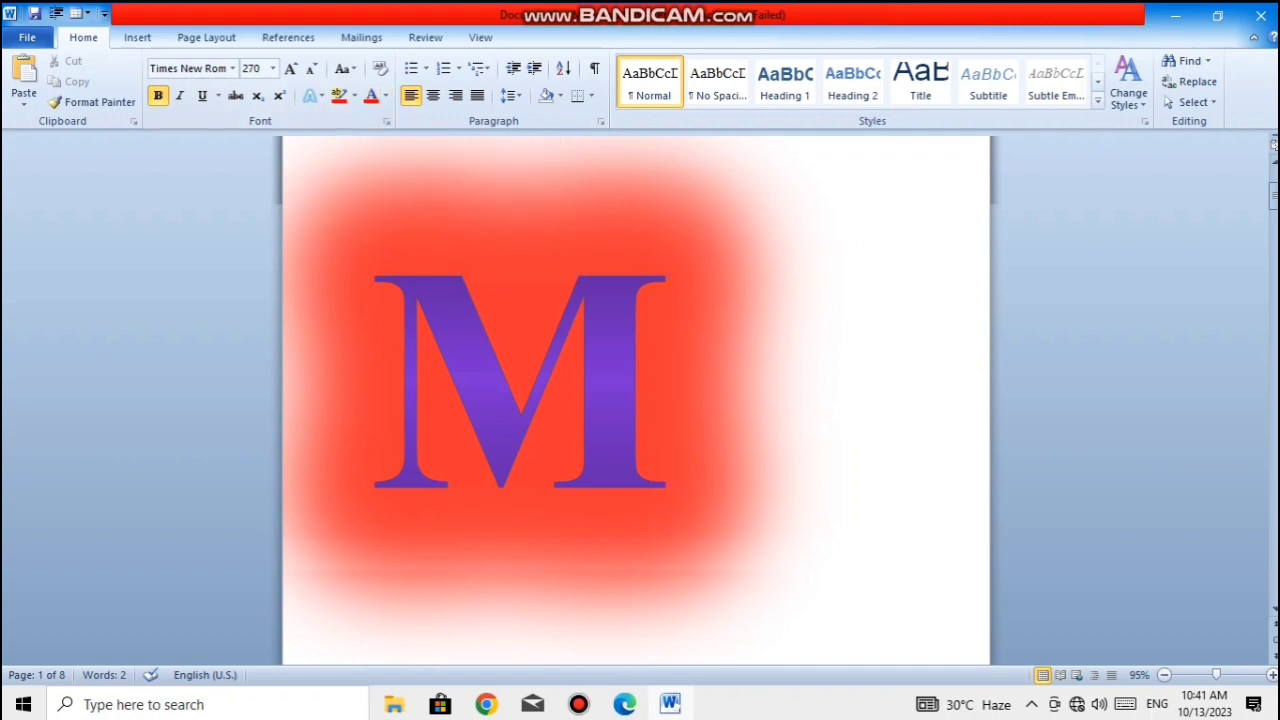
# - Clear the whole document and paste the sample text headed "On the Insert tab" into it
pyautogui.hotkey('shift', 'Left')
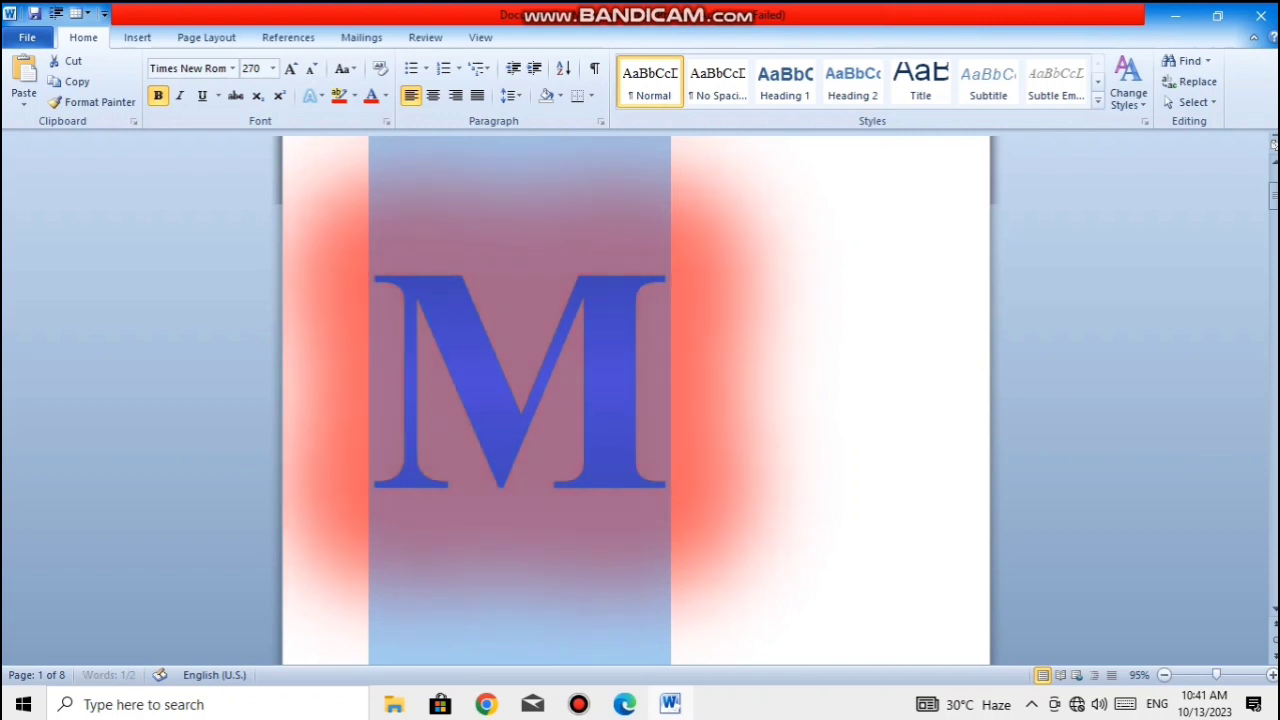
pyautogui.press('Right')
pyautogui.hotkey('ctrl', 'a')
pyautogui.press('Delete')
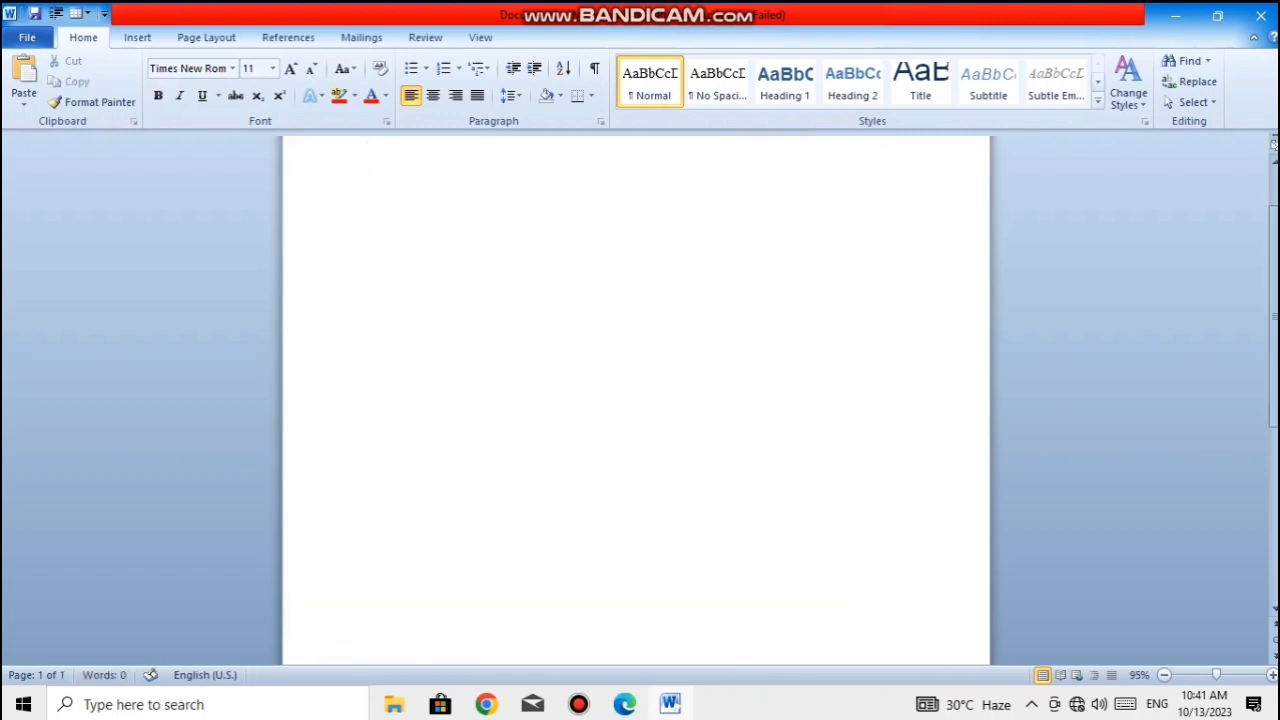
pyautogui.scroll(1, 636, 400)
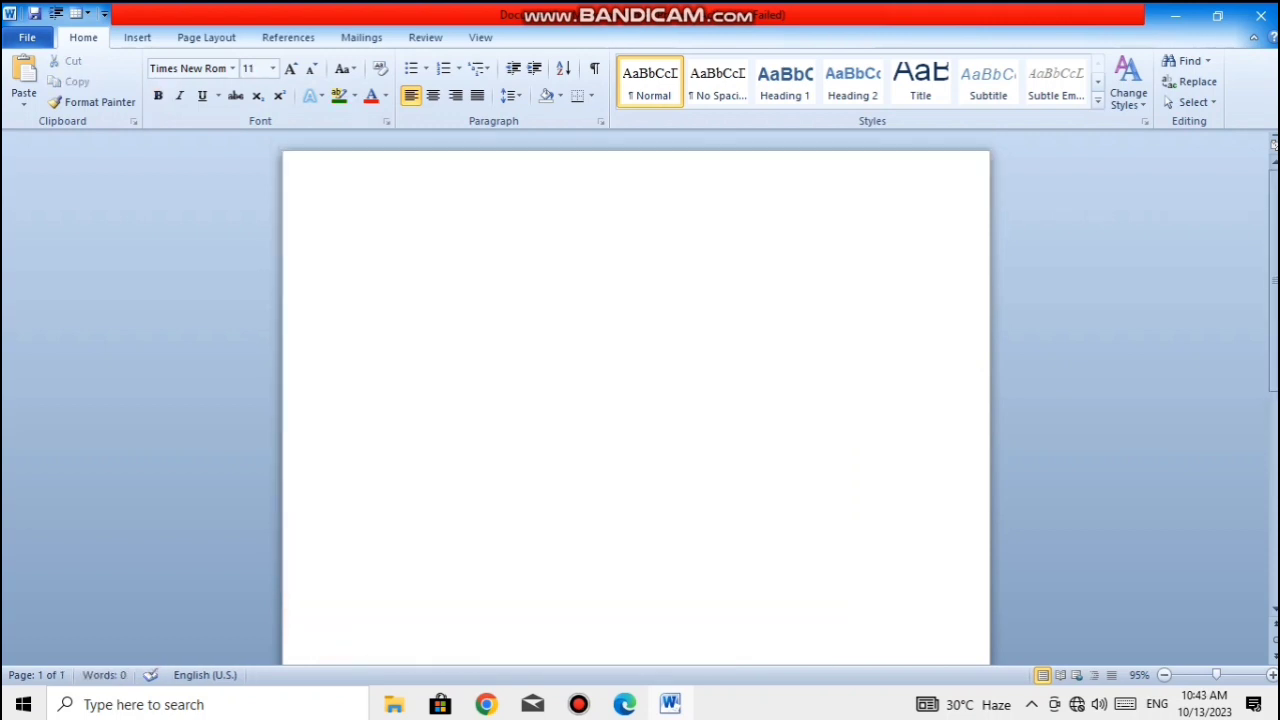
pyautogui.write('On the Insert tab the galleries include items that are designed to coordinate with the overall look of your document. You can use these galleries to insert tables, headers, footers, lists, cover pages, and other document building blocks. When you create pictures, charts, or diagrams, they also coordinate with your current document look.  You can easily change the formatting of selected text in the document text by choosing a look for the selected text from the Quick Styles gallery on the Home tab. You can also format text directly by using the other controls on the Home tab. Most controls offer a choice of using the look from the current theme or using a format that you specify directly. To change the overall look of your document, choose new Theme elements on the Page Layout tab. To change the looks available in the Quick Style gallery, use the Change Current Quick Style Set command. Both the Themes gallery and the Quick Styles gallery provide reset commands so that you can always restore the look of your document to the original contained in your current template.')
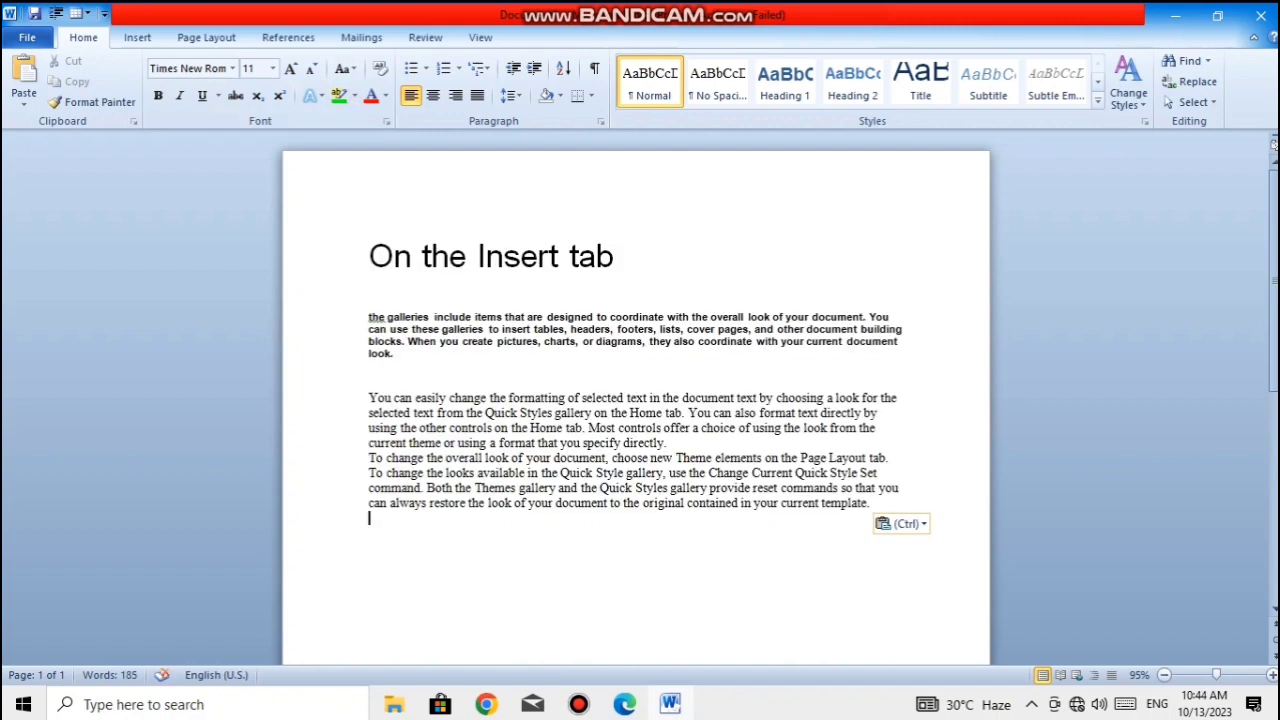
# - Highlight the passage from "that are designed" to "headers," in the bold paragraph in yellow
pyautogui.moveTo(505, 317); pyautogui.dragTo(612, 329)
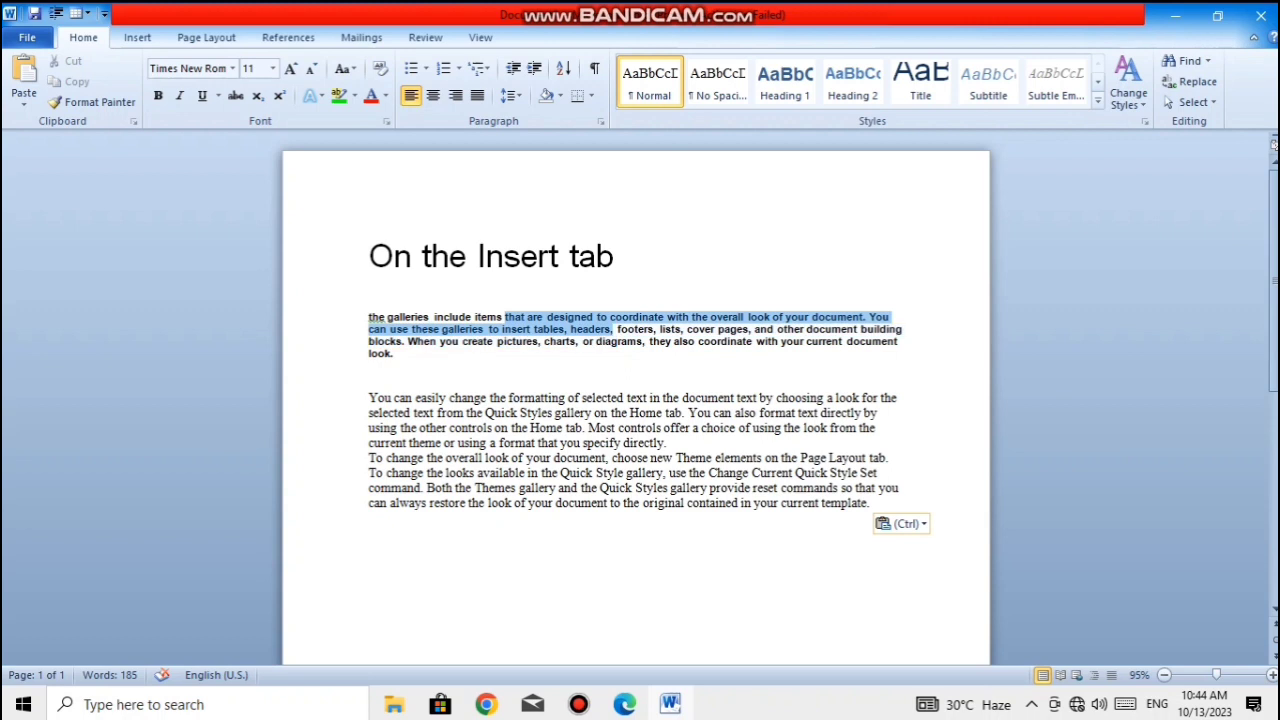
pyautogui.click(355, 95)
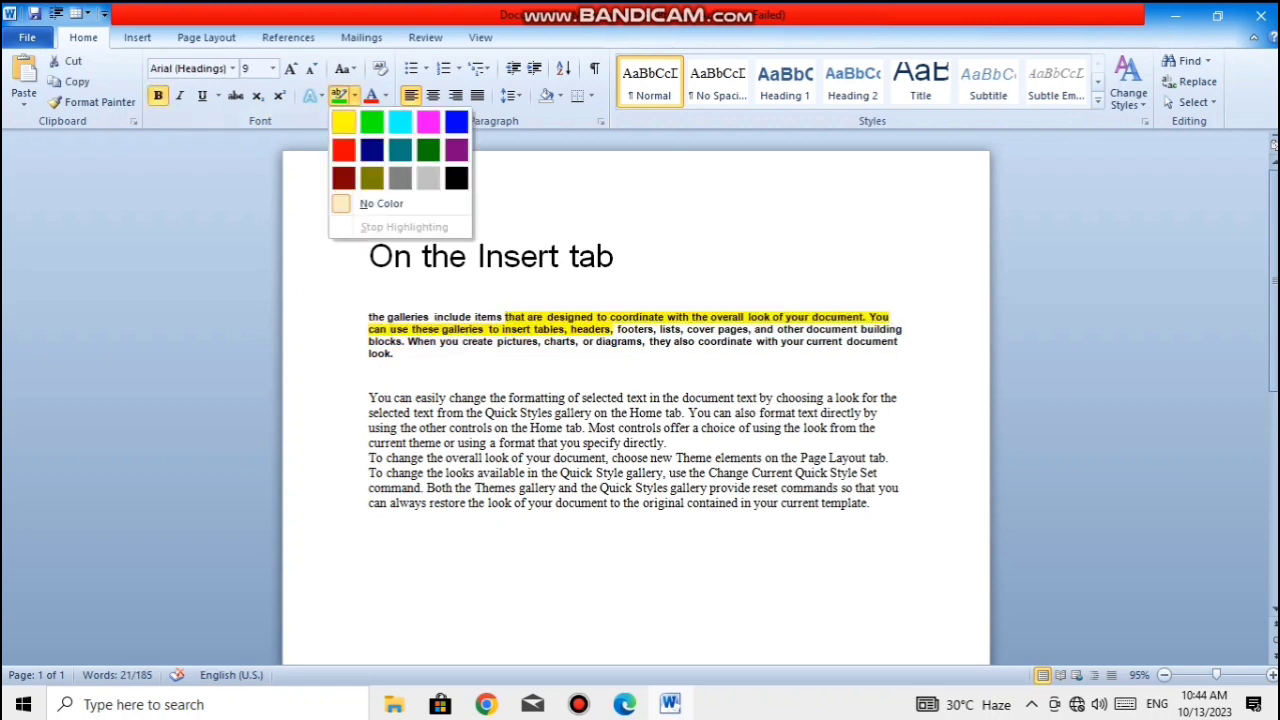
pyautogui.click(343, 122)
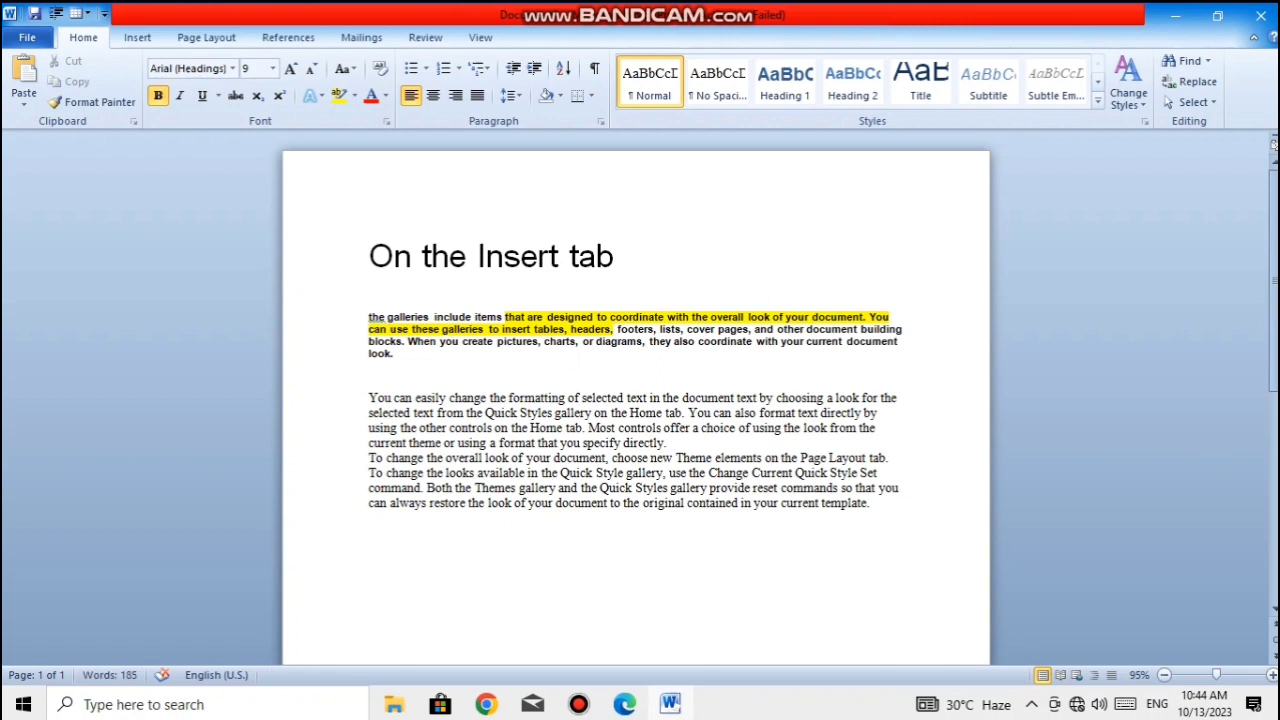
# - Remove the yellow highlight by restoring the sample text to its unhighlighted version
pyautogui.click(355, 95)
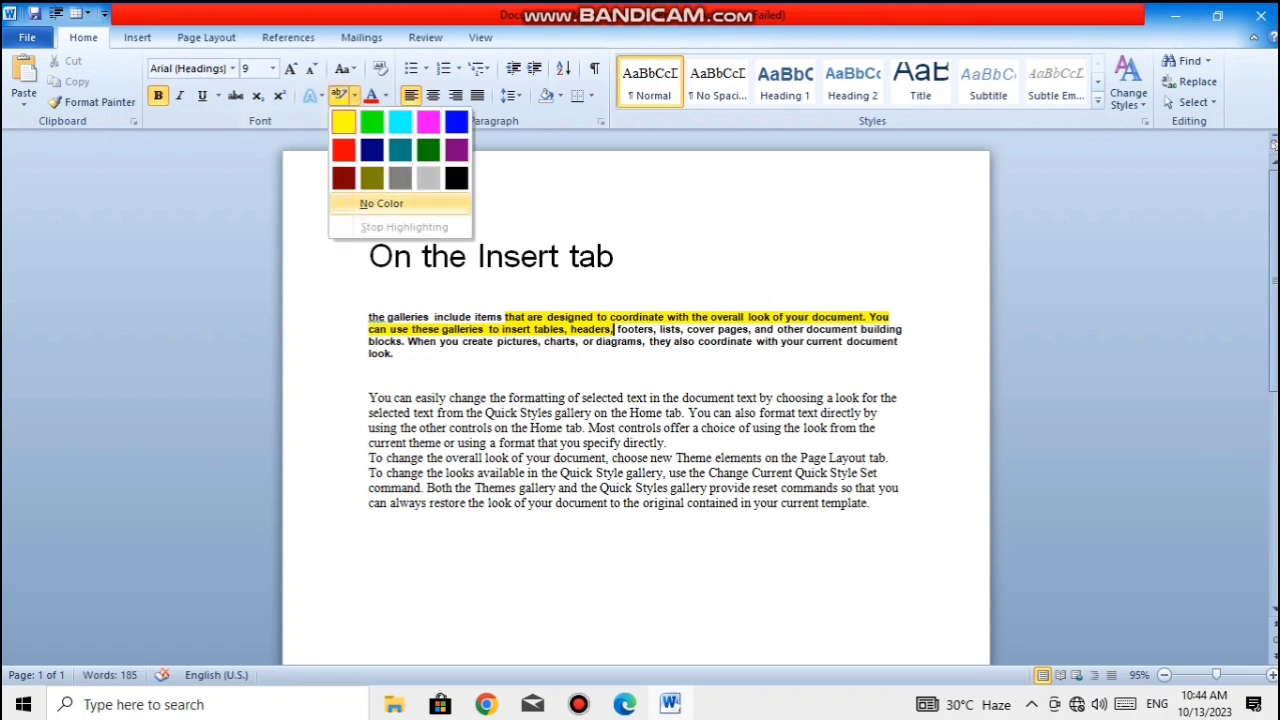
pyautogui.press('Escape')
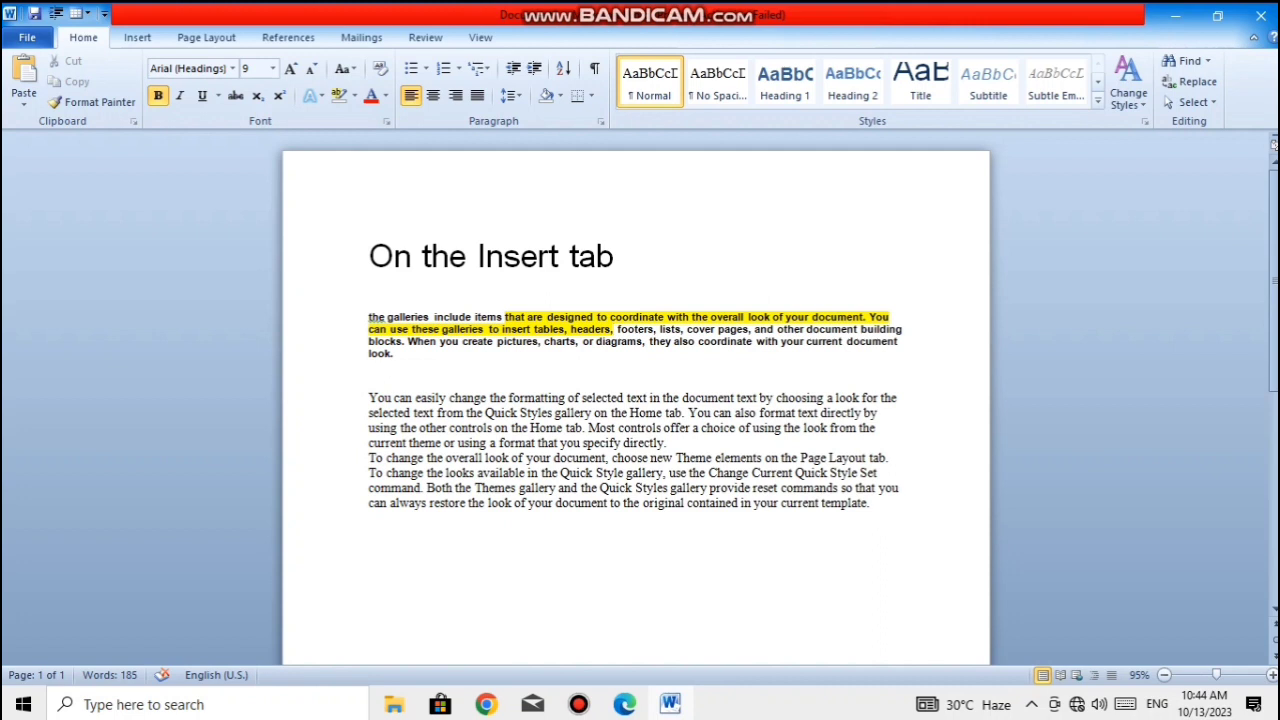
pyautogui.hotkey('ctrl', 'a')
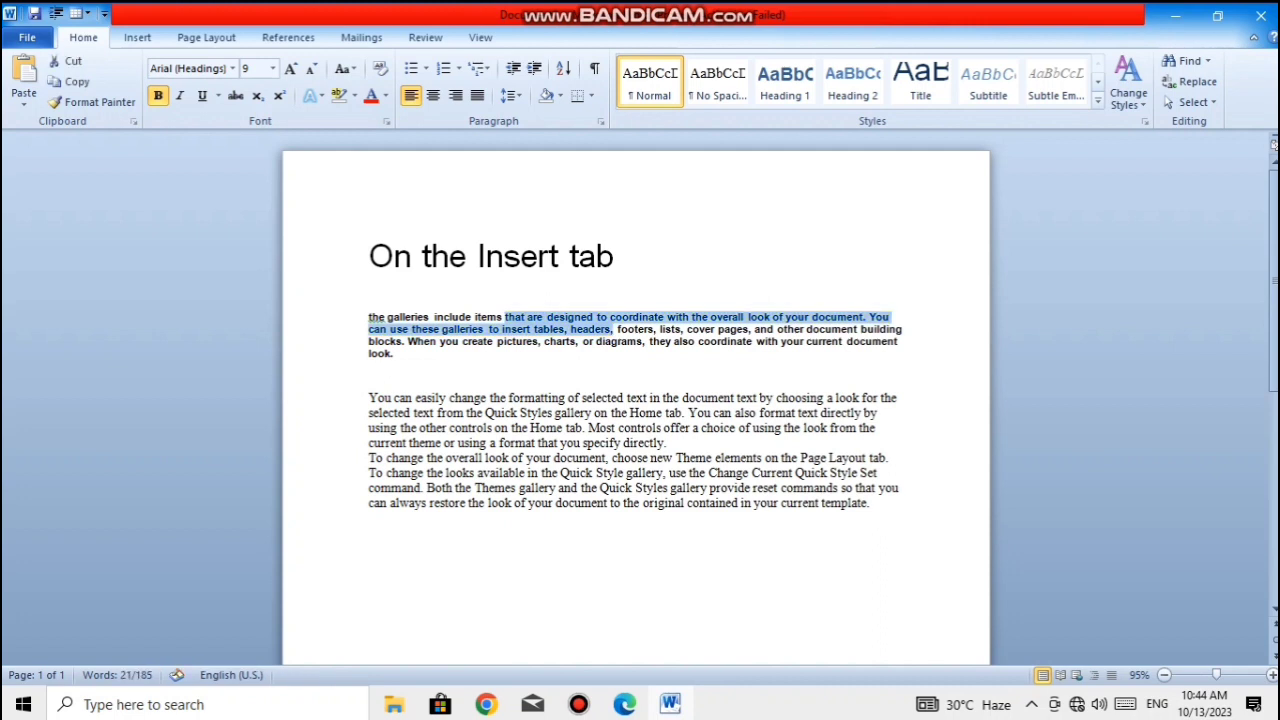
pyautogui.hotkey('ctrl', 'x')
pyautogui.hotkey('ctrl', 'v')
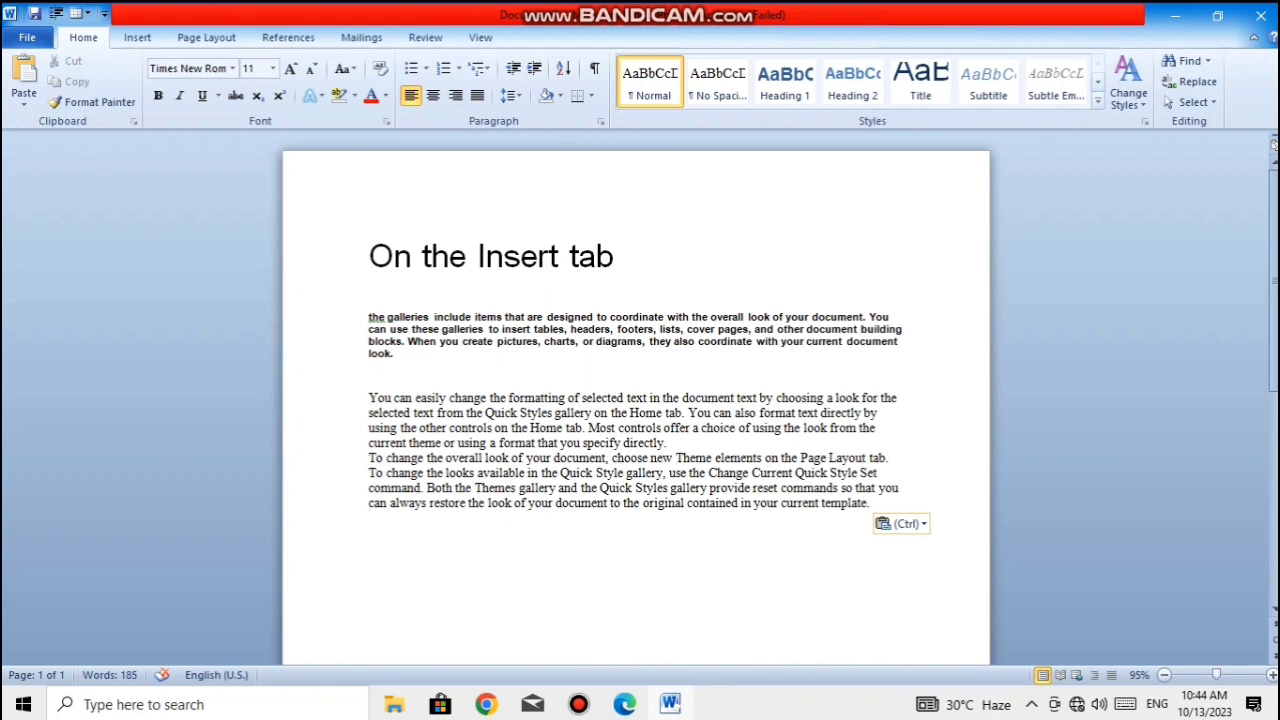
# - Highlight the passage from "that are designed" to "insert tables" in the bold paragraph in bright green
pyautogui.moveTo(505, 317); pyautogui.dragTo(566, 330)
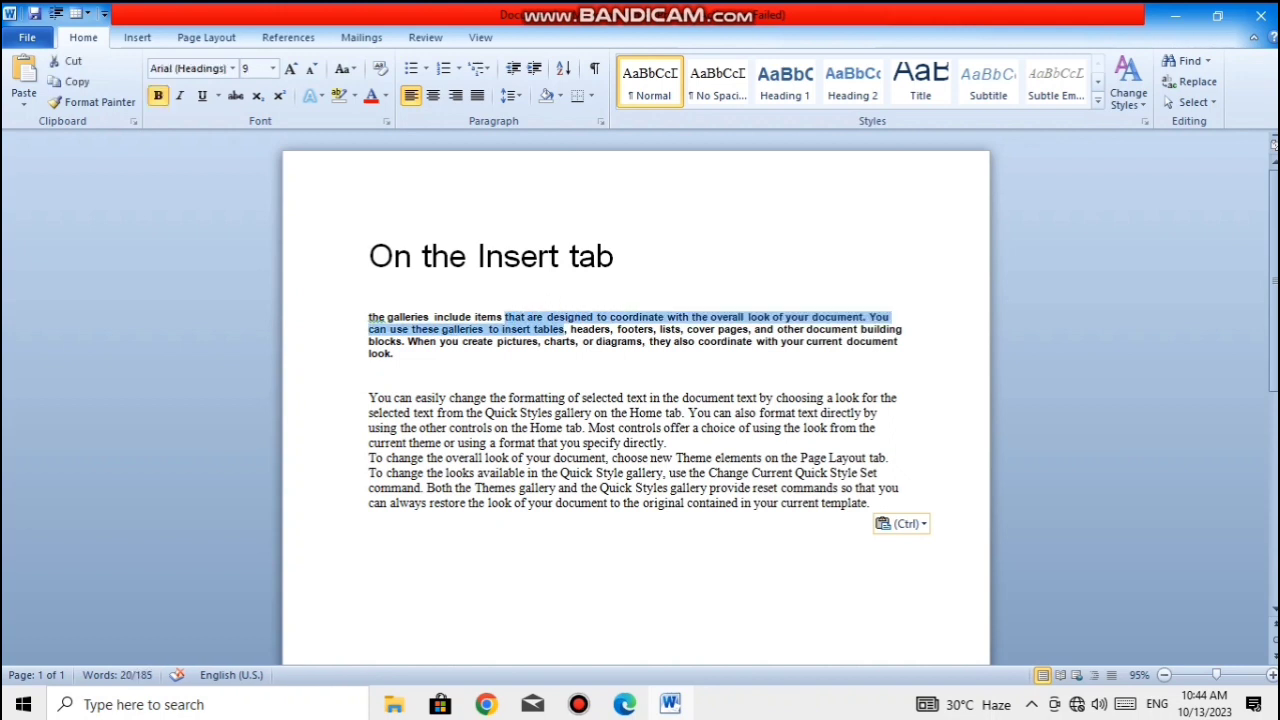
pyautogui.click(355, 95)
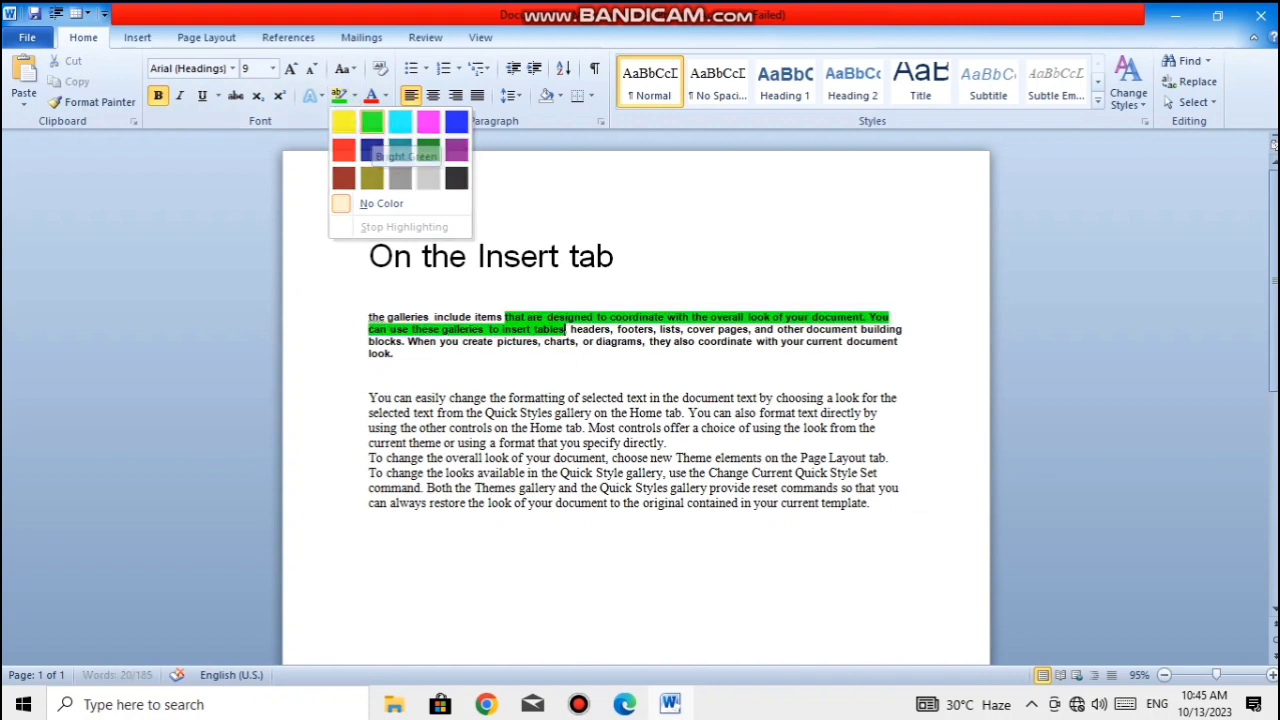
pyautogui.click(371, 121)
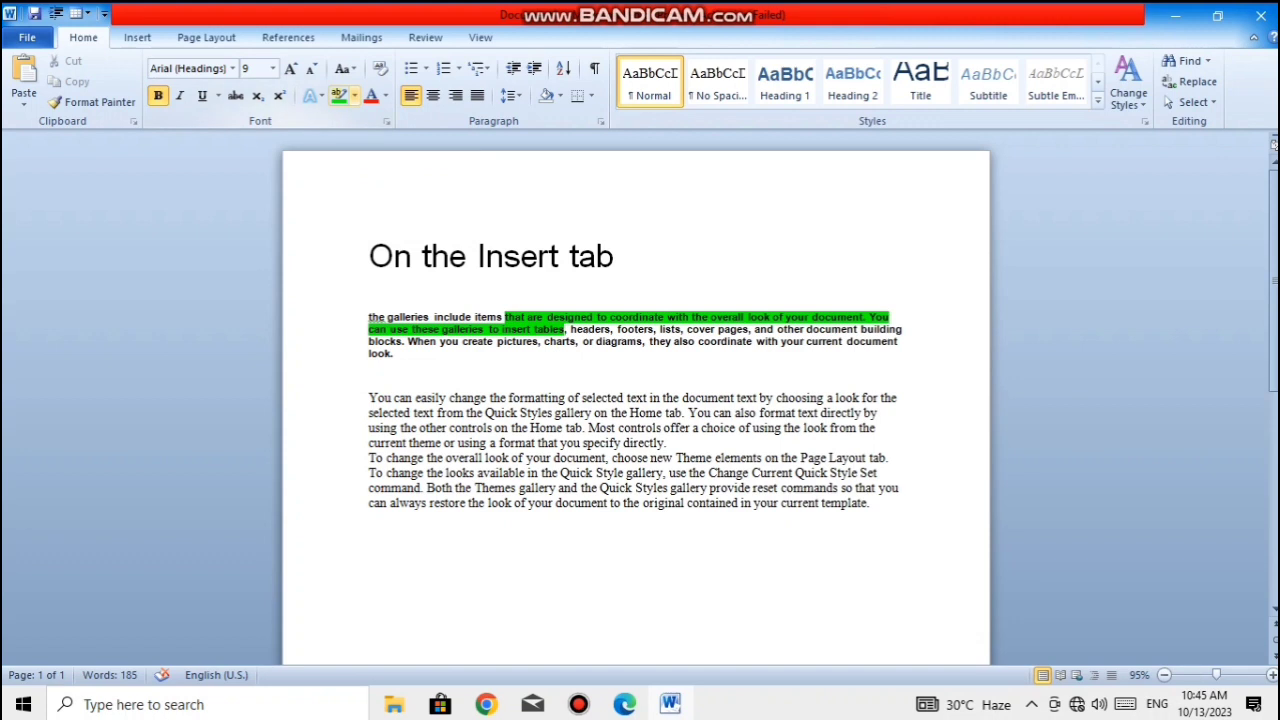
# - Remove the green highlight from the passage in the bold paragraph with the No Color option
pyautogui.click(354, 95)
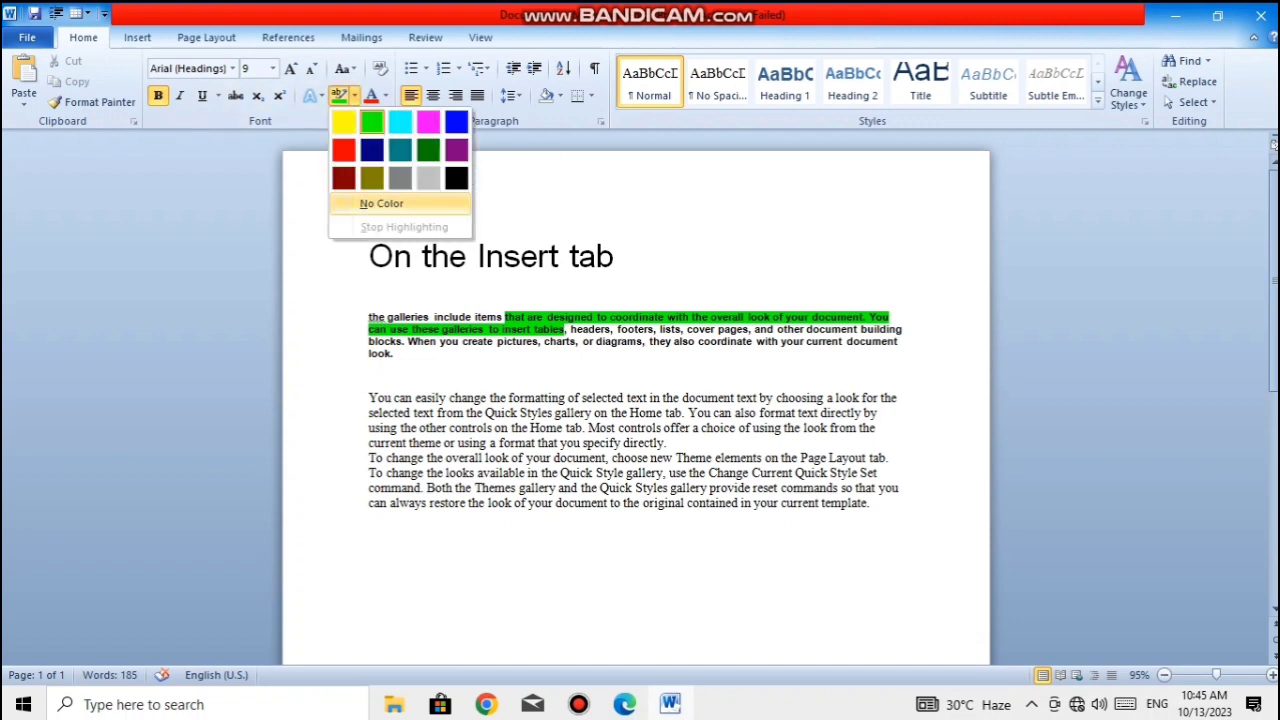
pyautogui.click(381, 204)
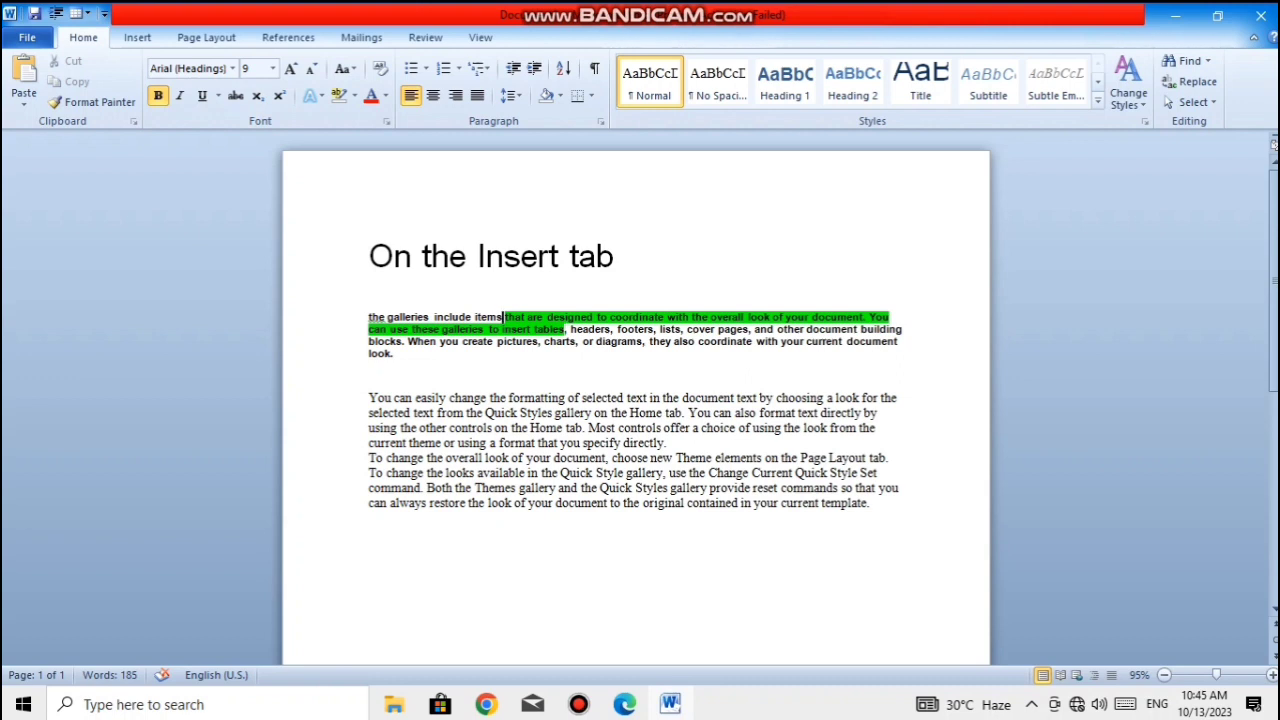
pyautogui.moveTo(503, 317); pyautogui.dragTo(562, 329)
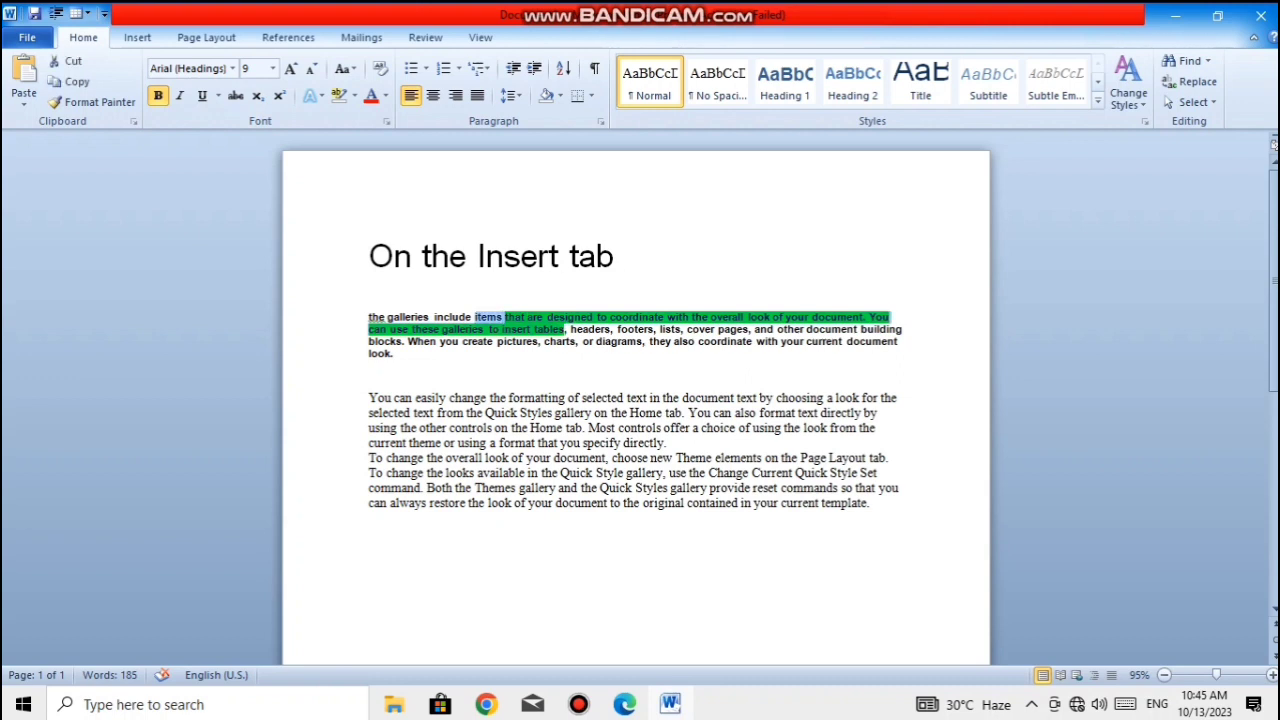
pyautogui.click(355, 95)
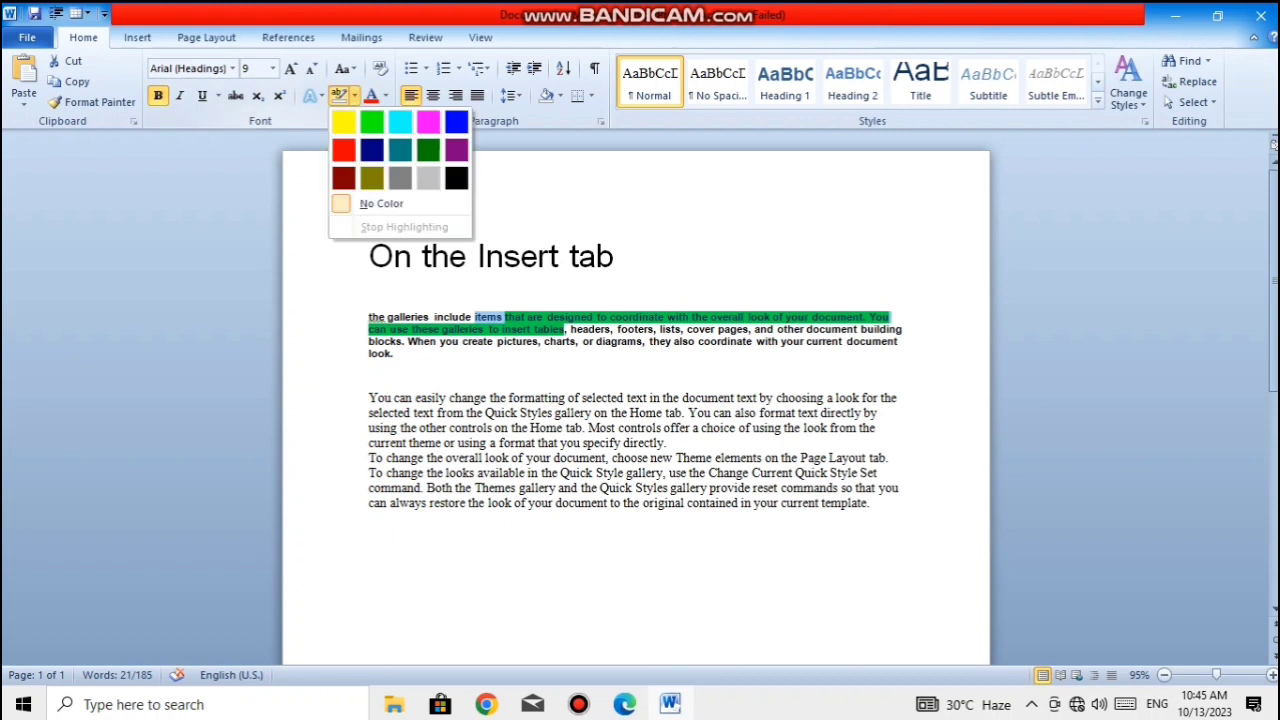
pyautogui.click(382, 204)
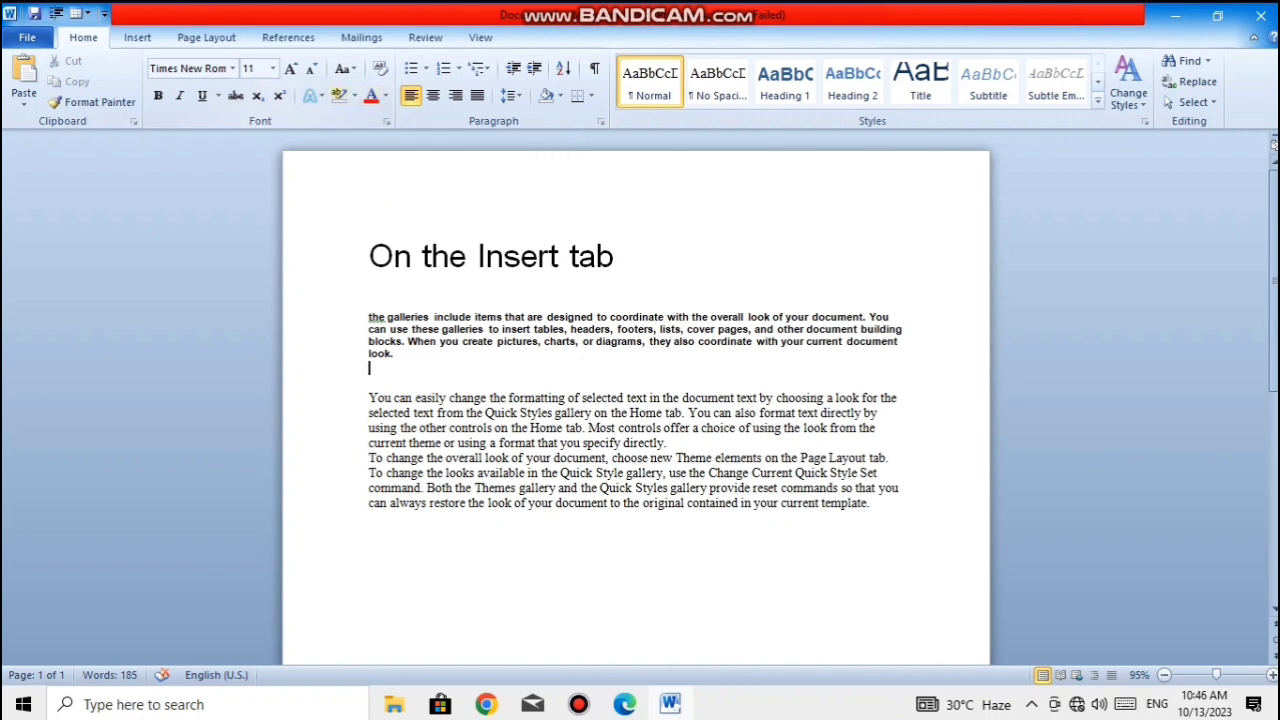
# - Set the font colour of the bold paragraph under the heading to standard red
pyautogui.hotkey('shift', 'Up')
pyautogui.hotkey('shift', 'Up')
pyautogui.hotkey('shift', 'Up')
pyautogui.hotkey('shift', 'Up')
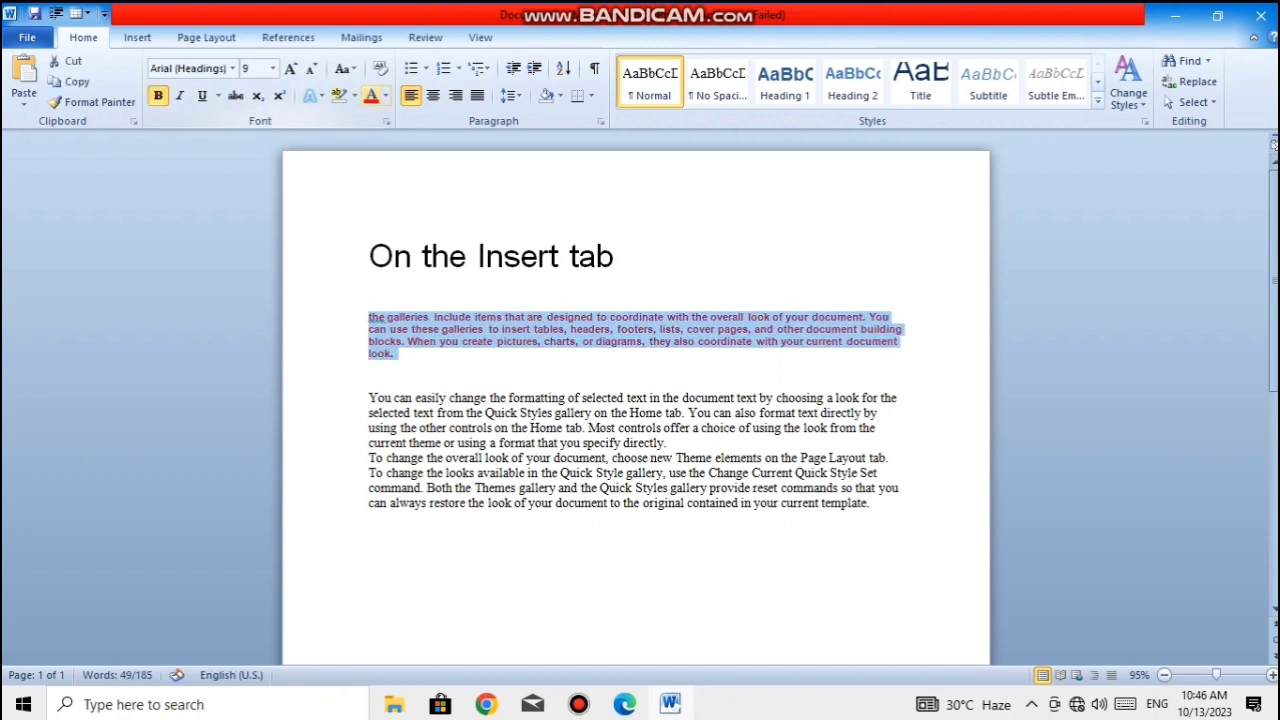
pyautogui.click(385, 95)
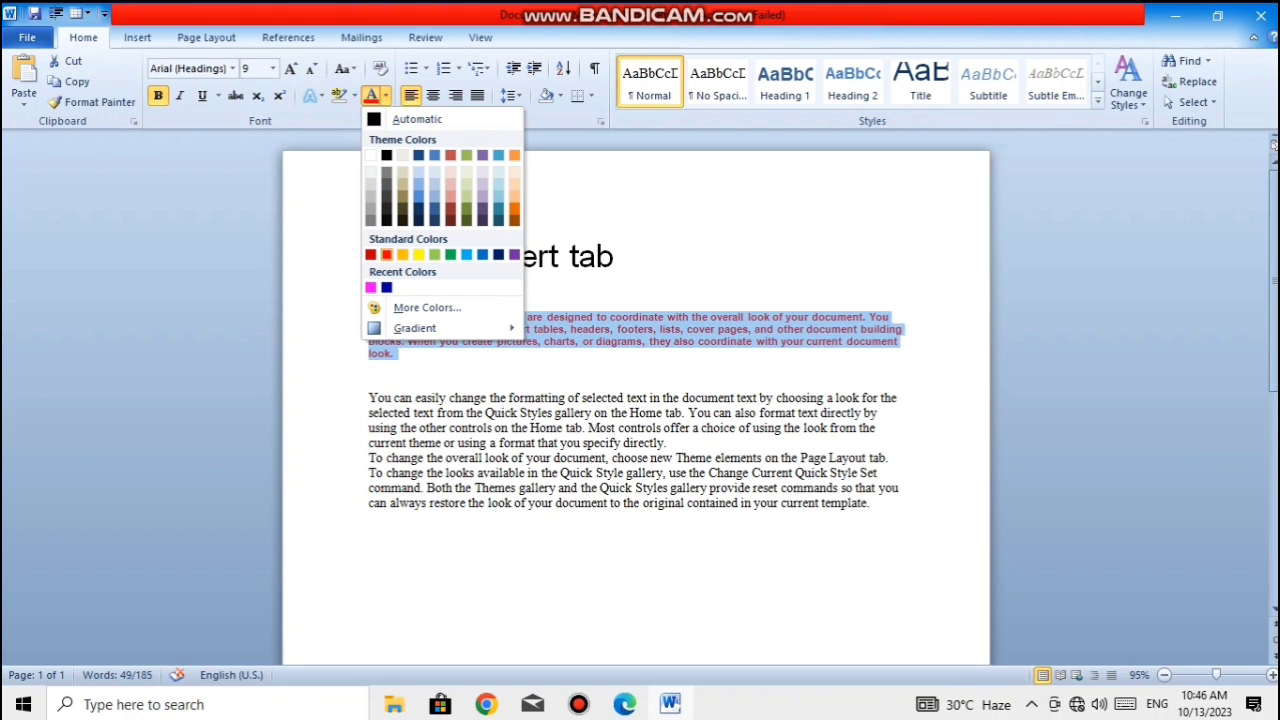
pyautogui.click(386, 254)
pyautogui.click(690, 428)
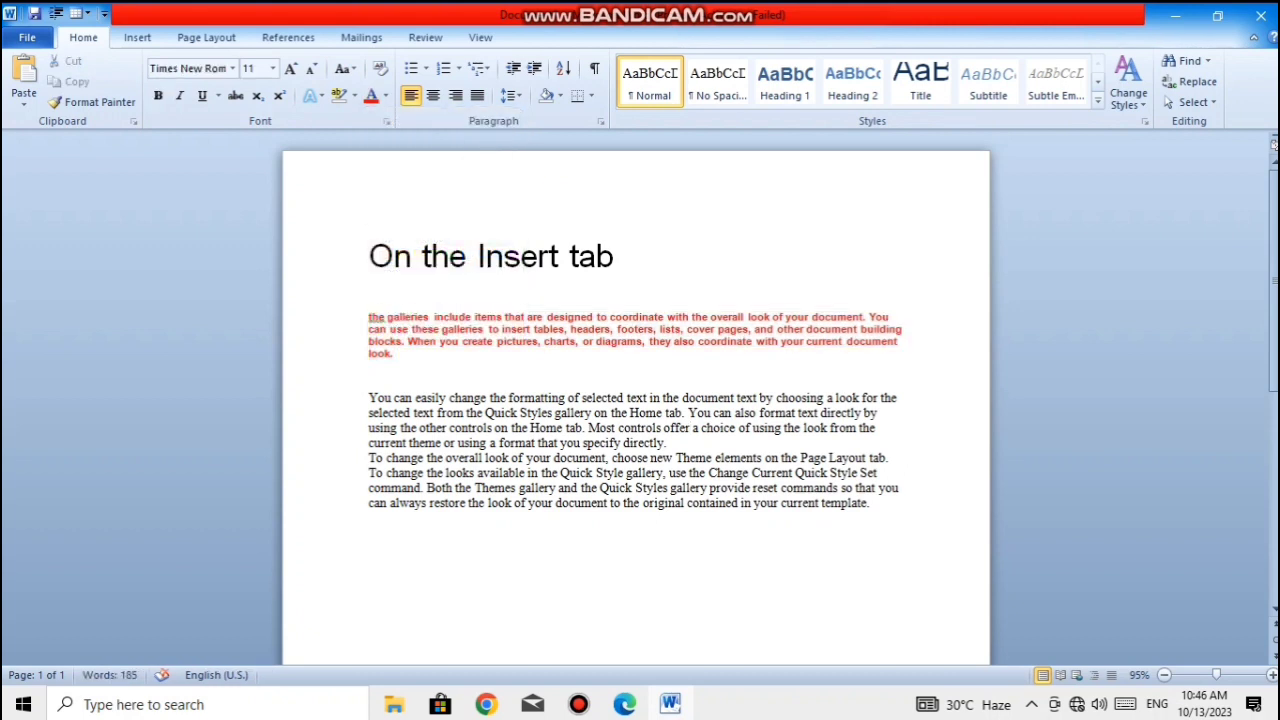
# - Set the font colour of the paragraph beginning "You can easily change" to standard blue
pyautogui.moveTo(667, 442); pyautogui.dragTo(370, 382)
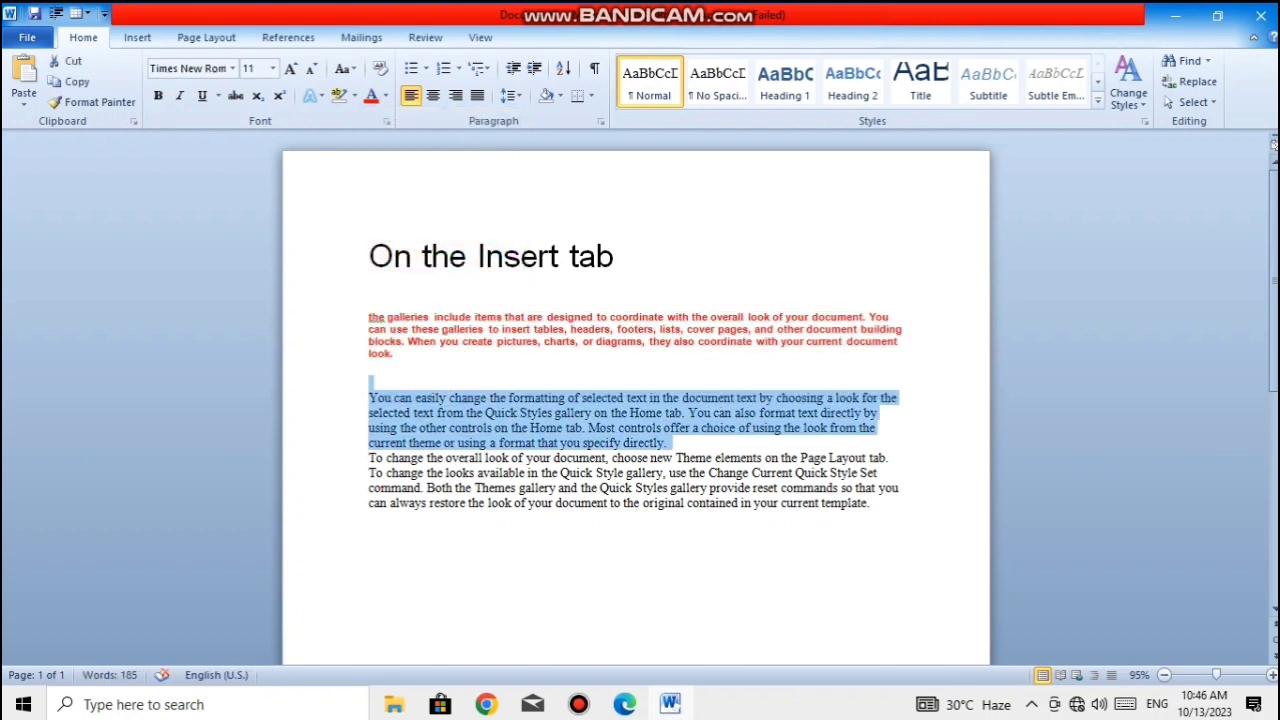
pyautogui.click(386, 95)
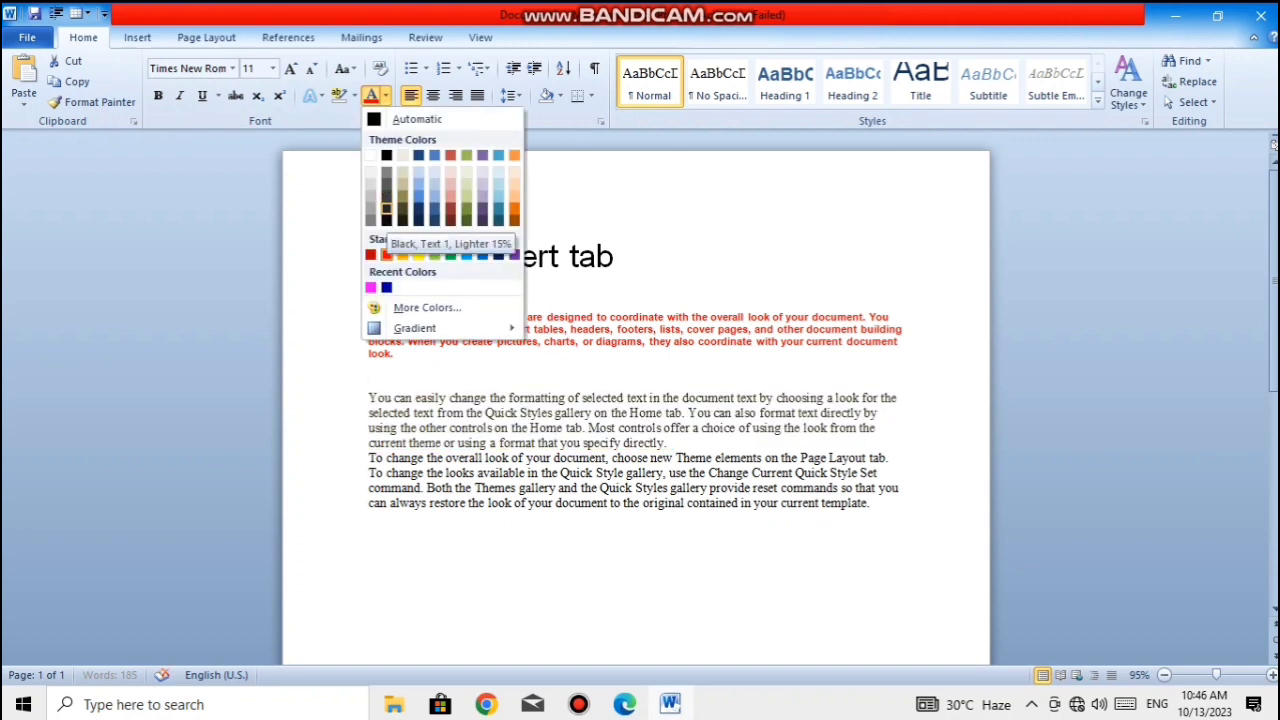
pyautogui.click(482, 254)
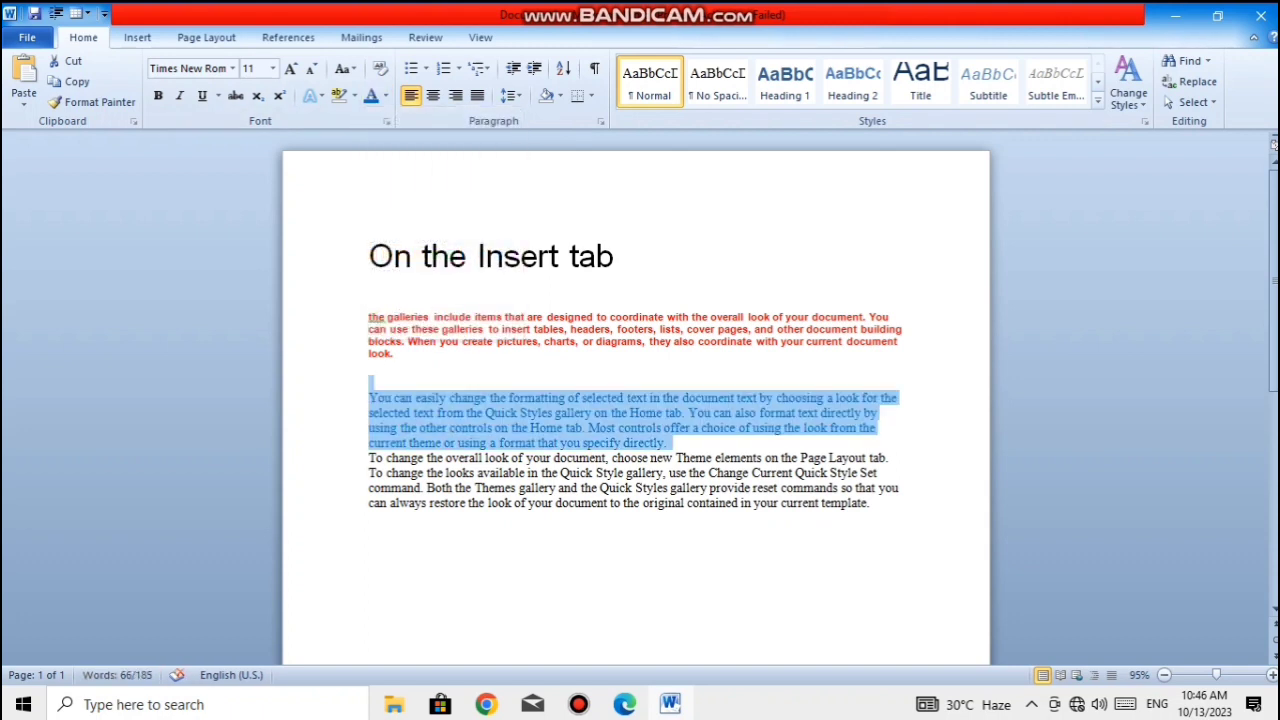
pyautogui.click(767, 473)
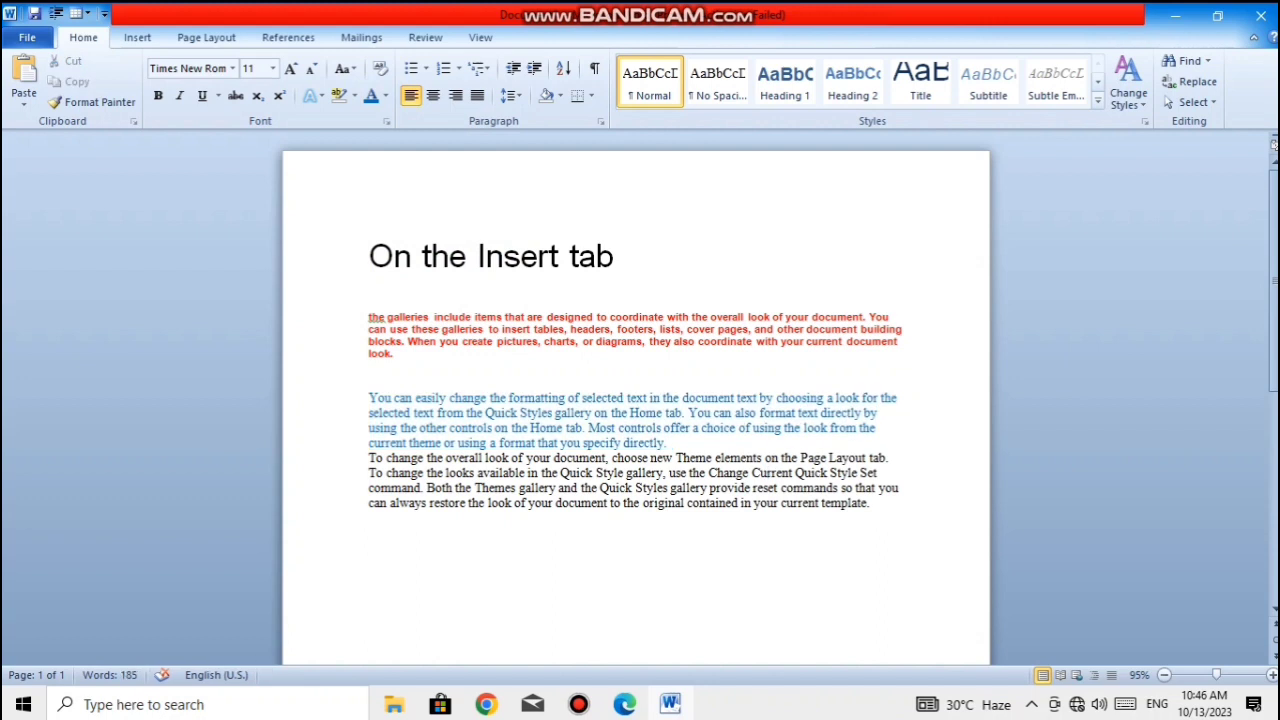
# - Set the font colour of the last paragraph, beginning "To change the overall look", to standard purple
pyautogui.moveTo(372, 457); pyautogui.dragTo(372, 575)
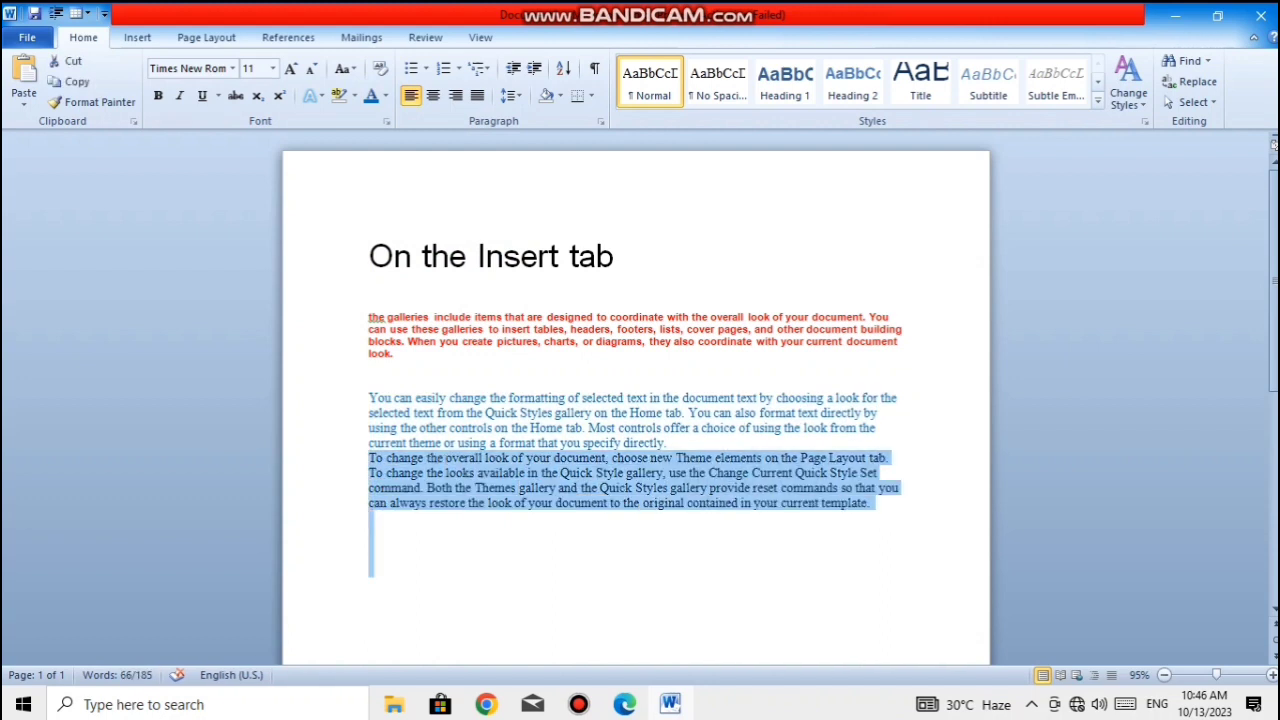
pyautogui.click(385, 95)
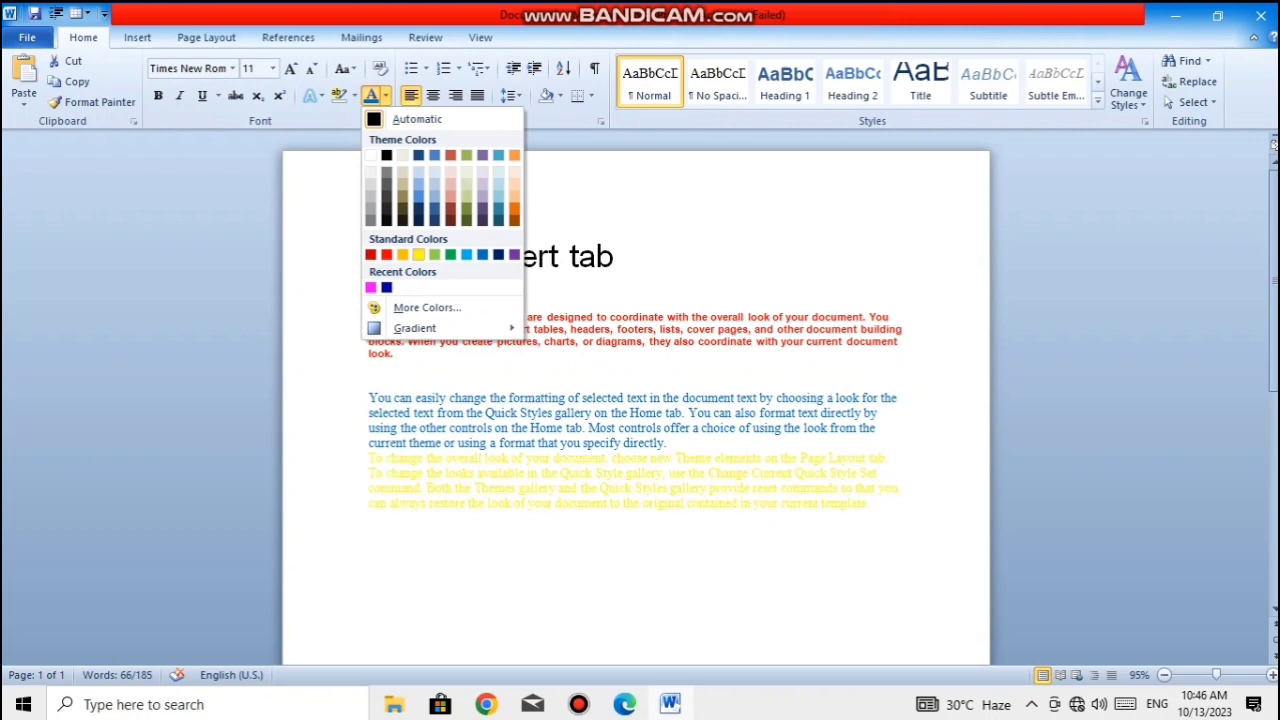
pyautogui.click(514, 254)
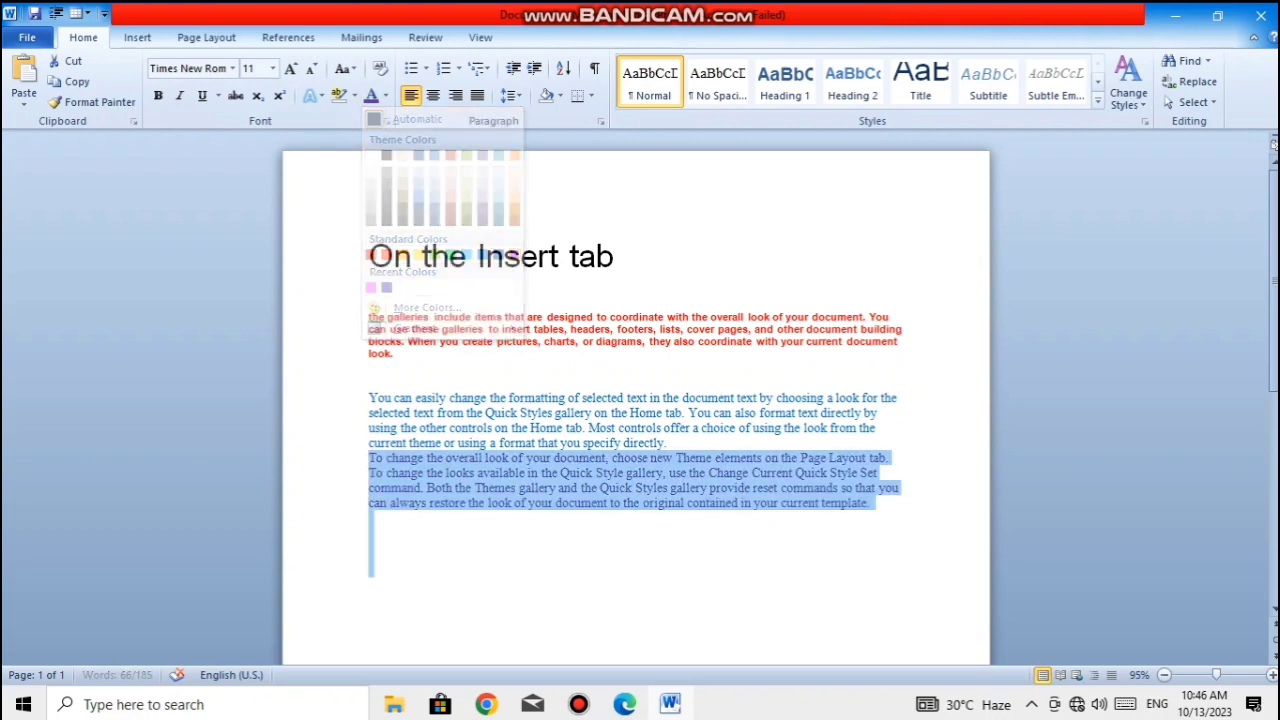
pyautogui.click(903, 488)
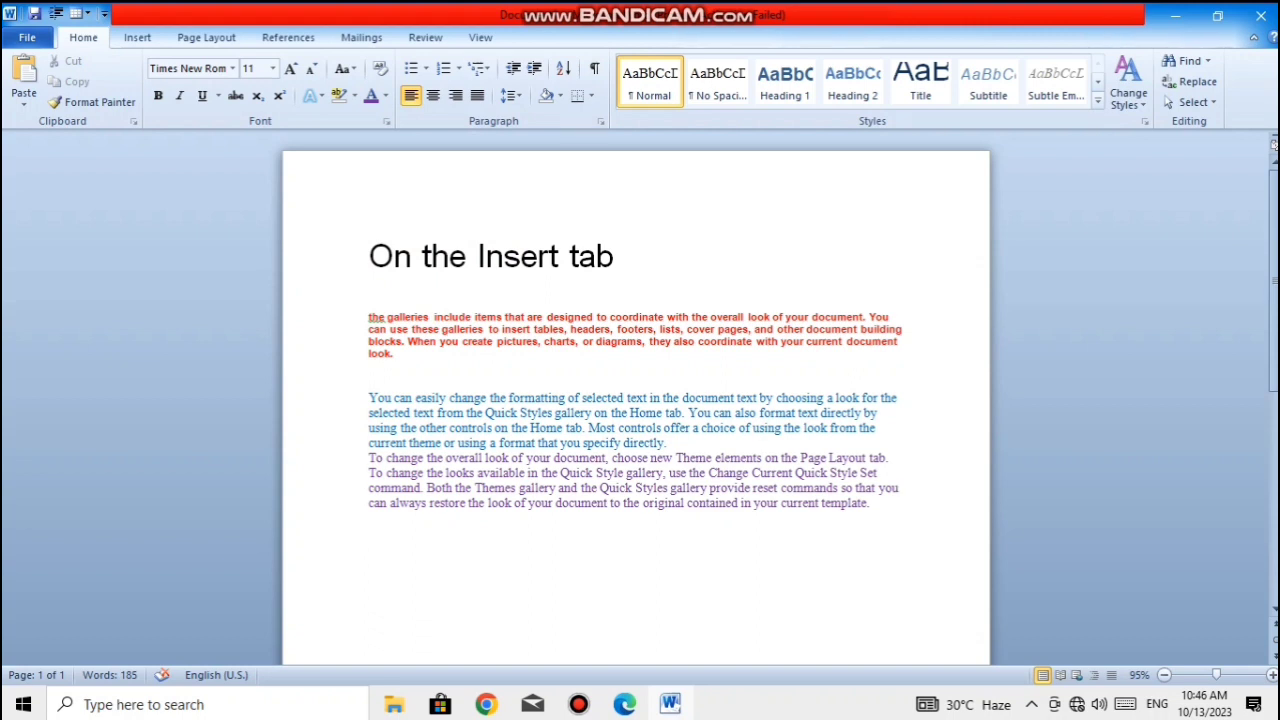
# - Undo the font colour changes on the three paragraphs, redoing as needed to return to the uncoloured sample text
pyautogui.press('Down')
pyautogui.hotkey('shift', 'Up')
pyautogui.hotkey('shift', 'Up')
pyautogui.hotkey('shift', 'Up')
pyautogui.hotkey('shift', 'Up')
pyautogui.hotkey('shift', 'Up')
pyautogui.hotkey('shift', 'Up')
pyautogui.hotkey('shift', 'Up')
pyautogui.hotkey('shift', 'Up')
pyautogui.hotkey('shift', 'Up')
pyautogui.hotkey('shift', 'Up')
pyautogui.hotkey('shift', 'Up')
pyautogui.hotkey('shift', 'Up')
pyautogui.hotkey('shift', 'Up')
pyautogui.hotkey('shift', 'Up')
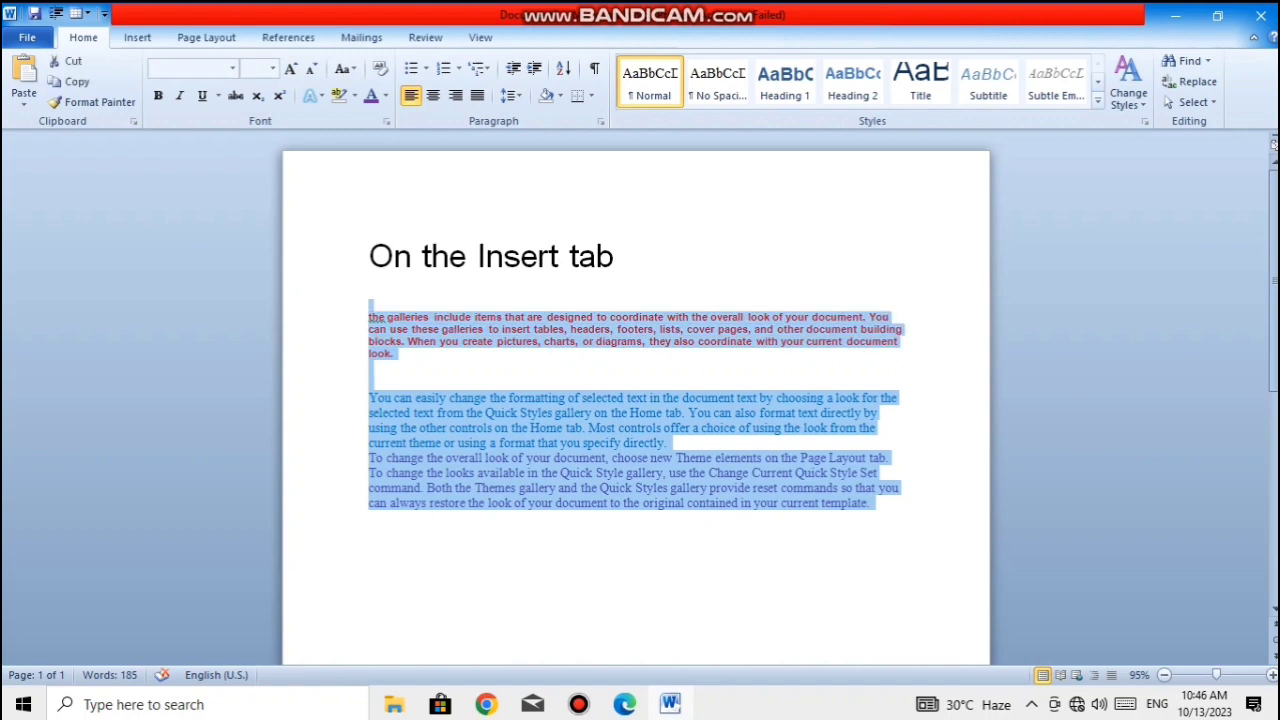
pyautogui.press('Down')
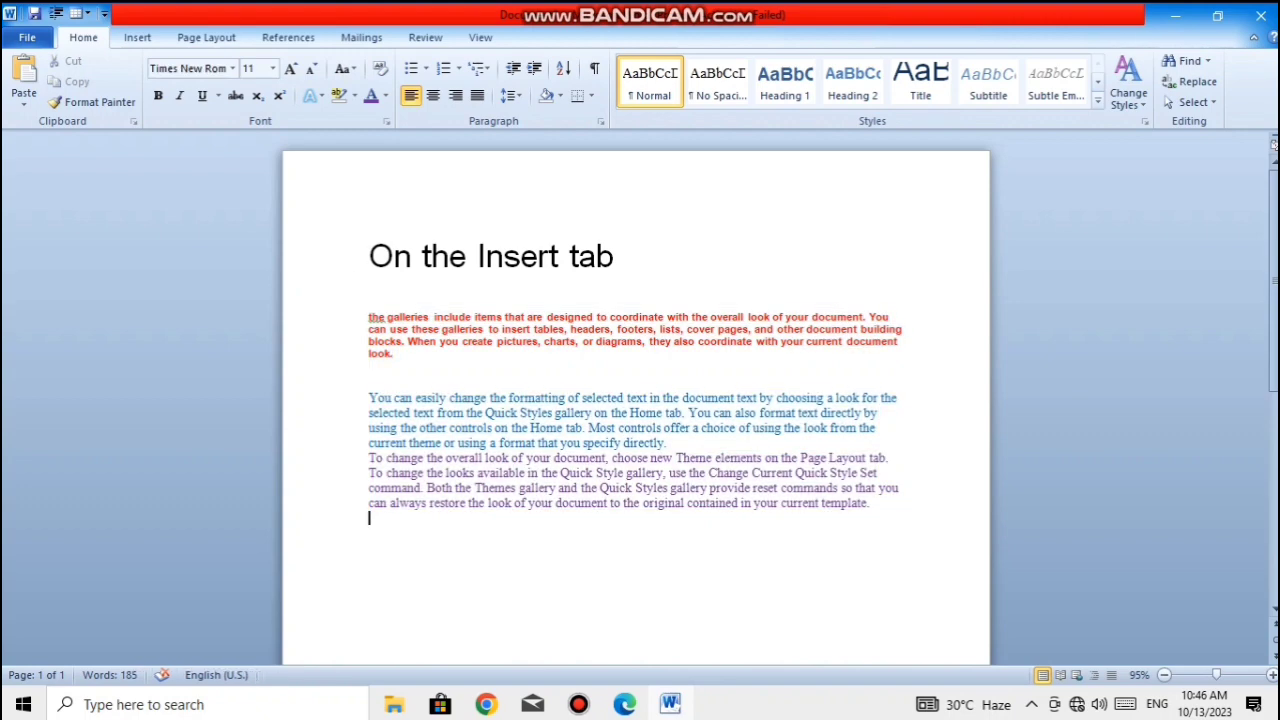
pyautogui.hotkey('ctrl', 'z')
pyautogui.hotkey('ctrl', 'z')
pyautogui.hotkey('ctrl', 'z')
pyautogui.hotkey('ctrl', 'z')
pyautogui.hotkey('ctrl', 'z')
pyautogui.hotkey('ctrl', 'z')
pyautogui.hotkey('ctrl', 'z')
pyautogui.hotkey('ctrl', 'z')
pyautogui.hotkey('ctrl', 'z')
pyautogui.hotkey('ctrl', 'z')
pyautogui.hotkey('ctrl', 'z')
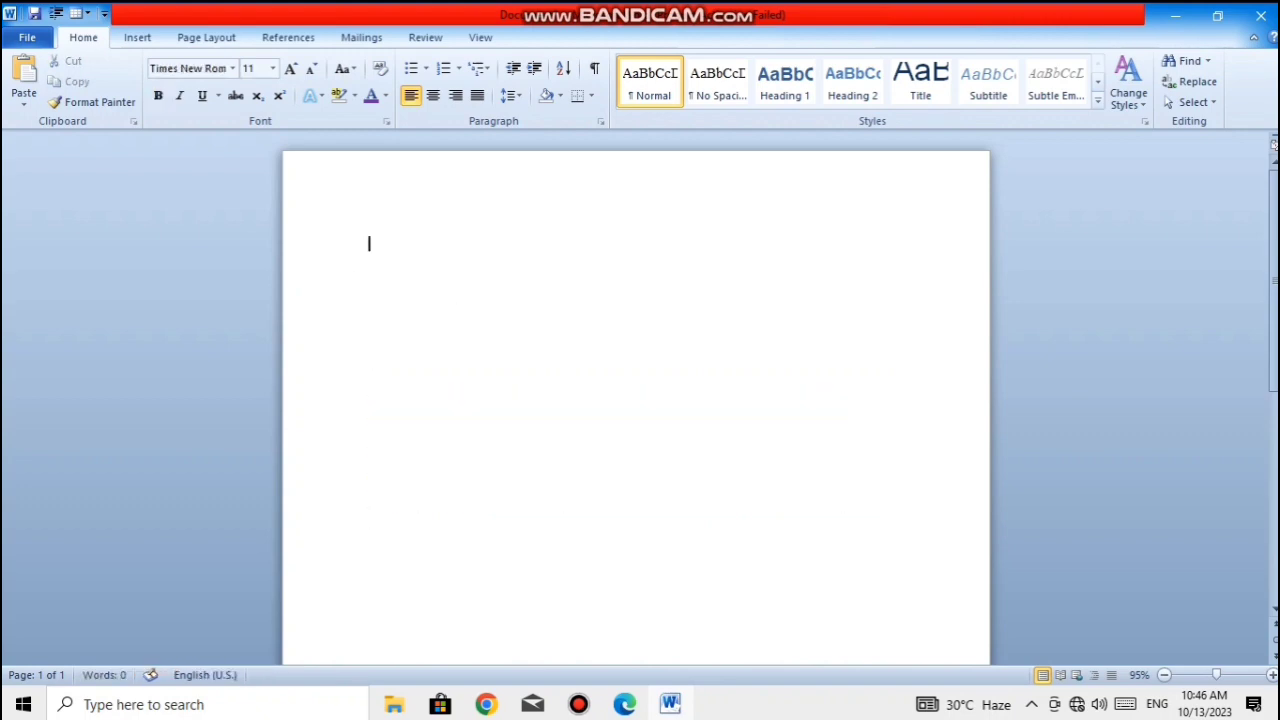
pyautogui.hotkey('ctrl', 'y')
pyautogui.hotkey('ctrl', 'y')
pyautogui.hotkey('ctrl', 'y')
pyautogui.hotkey('ctrl', 'y')
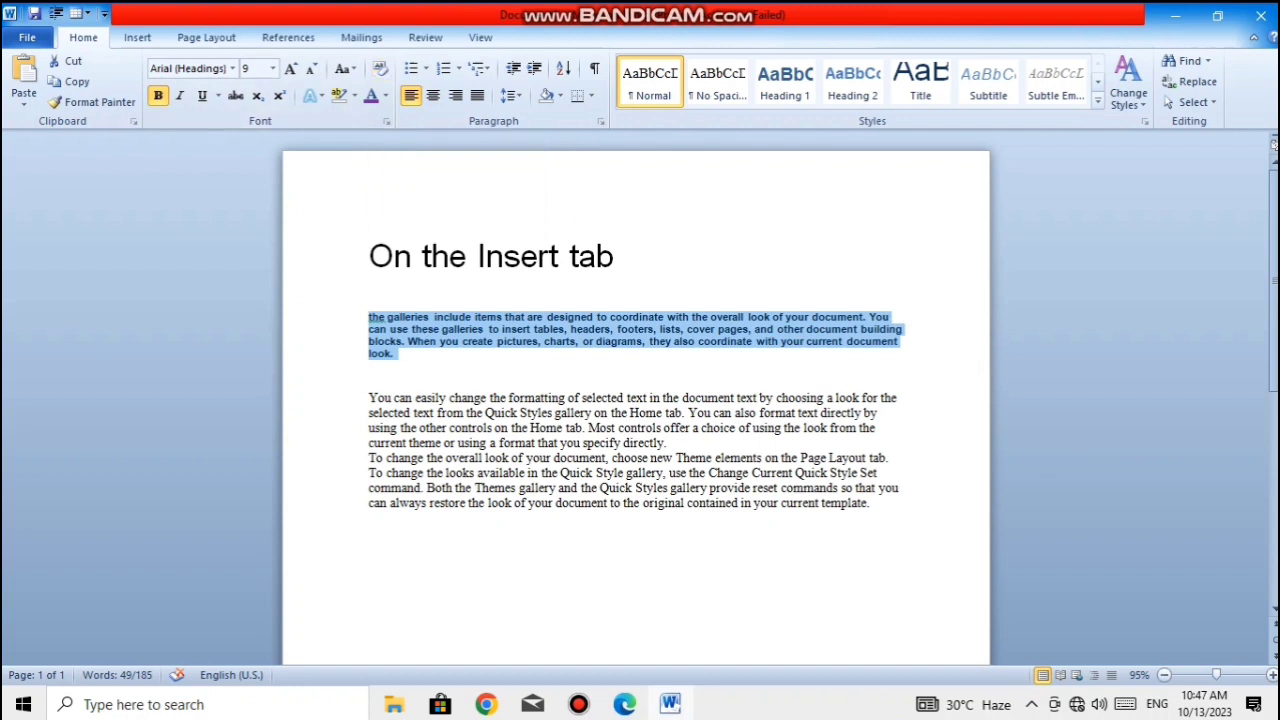
# - Make the bold paragraph under the heading italic and underlined, and set its font colour to standard red
pyautogui.moveTo(370, 368); pyautogui.dragTo(370, 317)
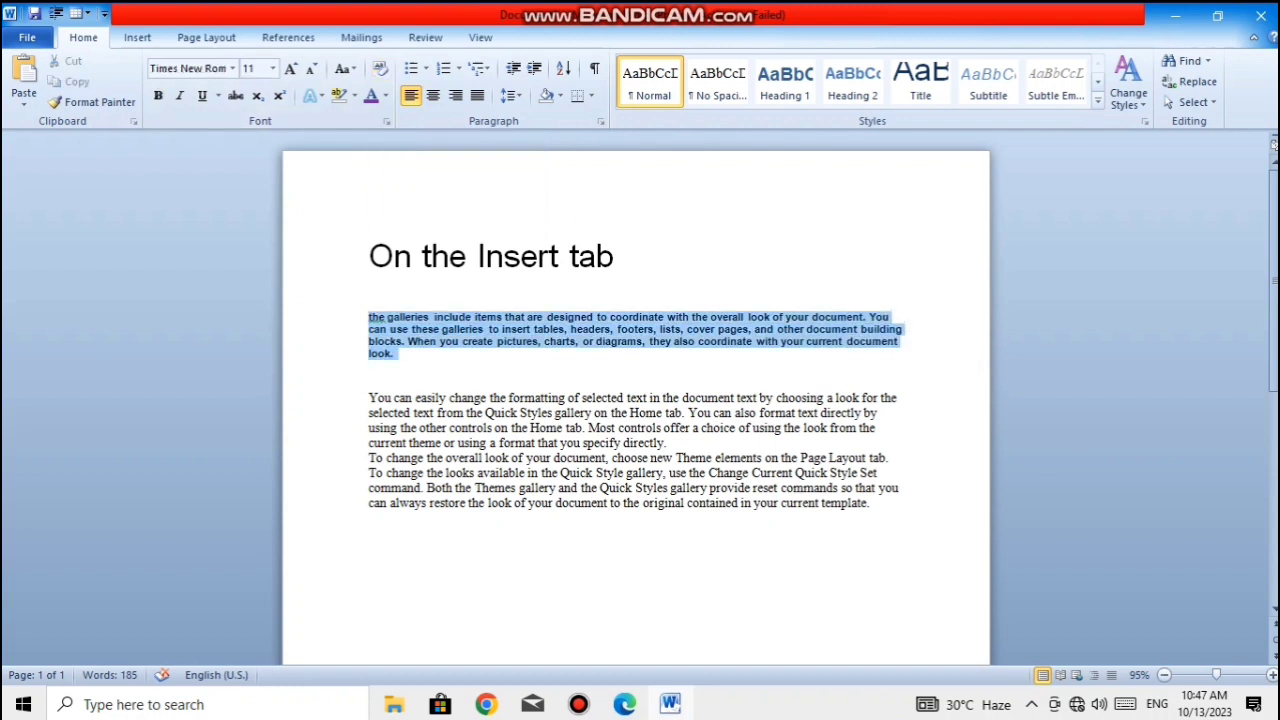
pyautogui.click(157, 95)
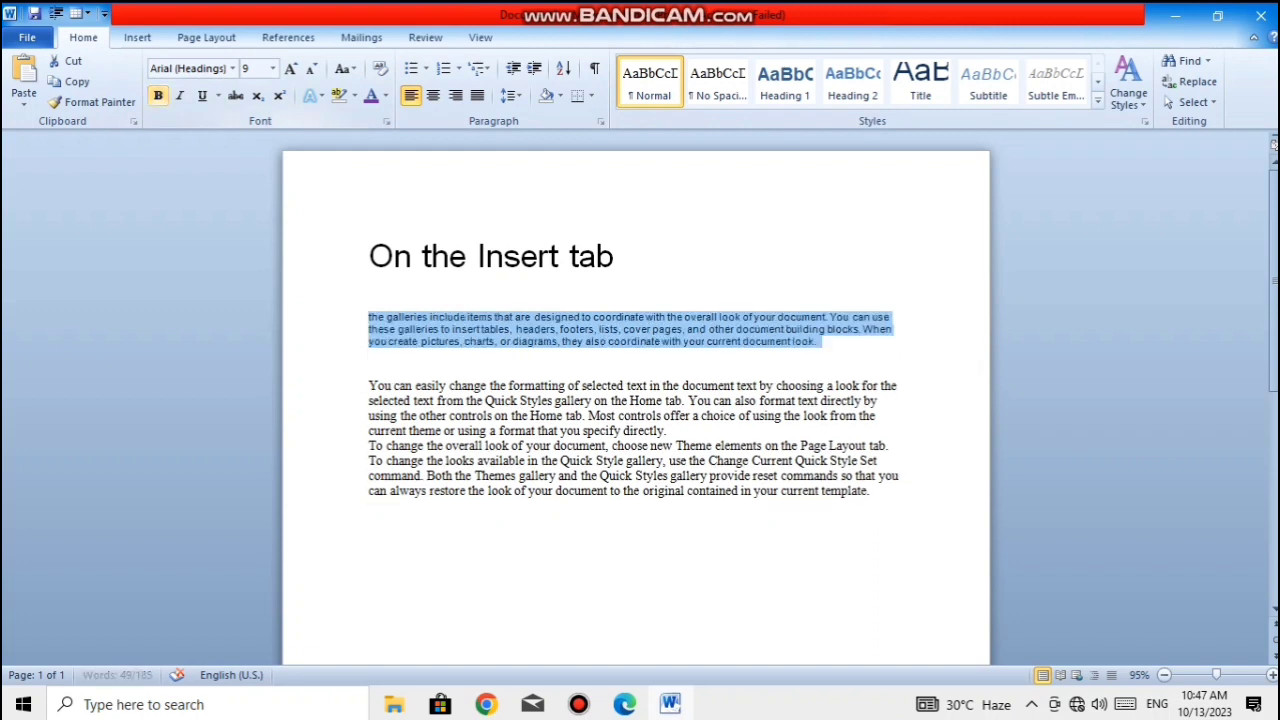
pyautogui.click(157, 95)
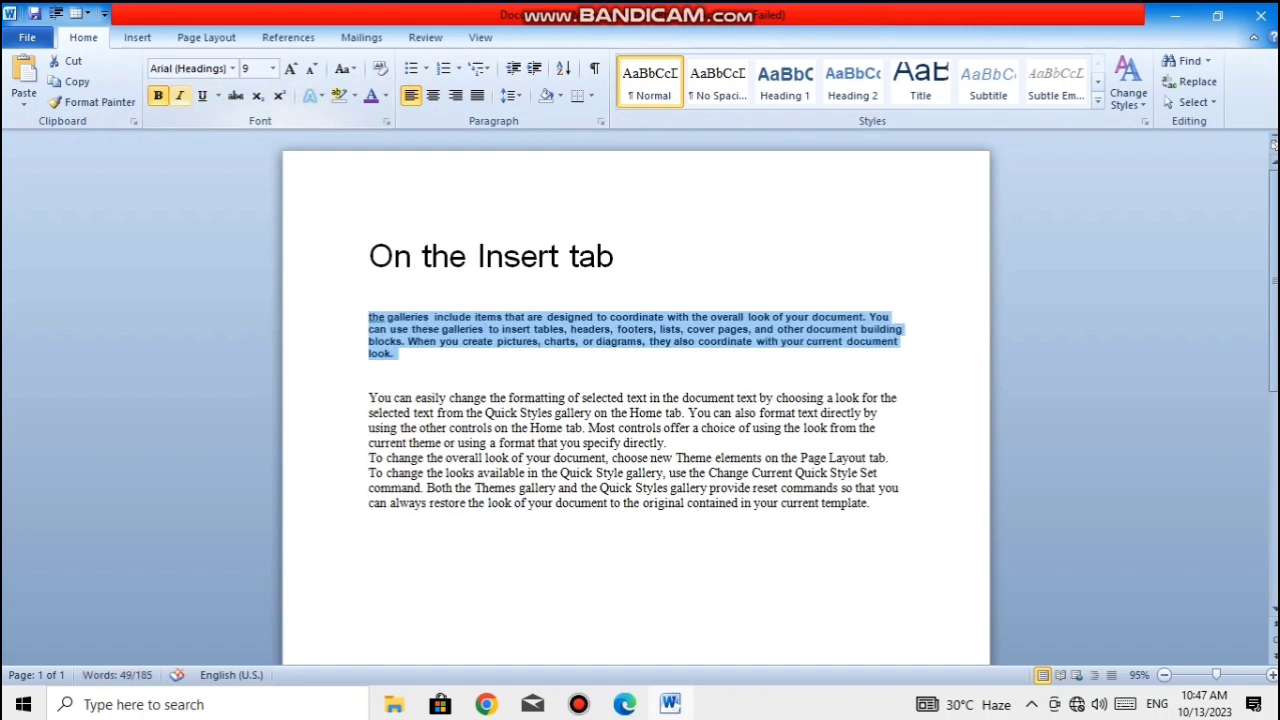
pyautogui.click(180, 95)
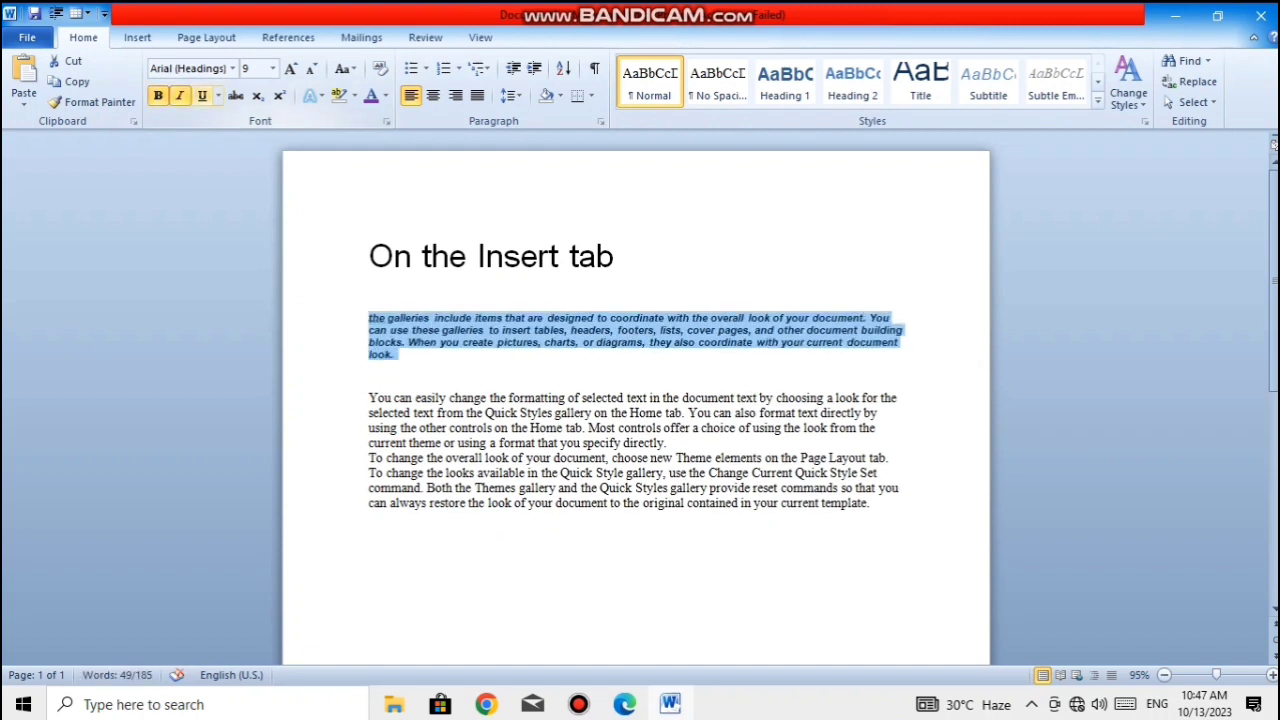
pyautogui.click(202, 96)
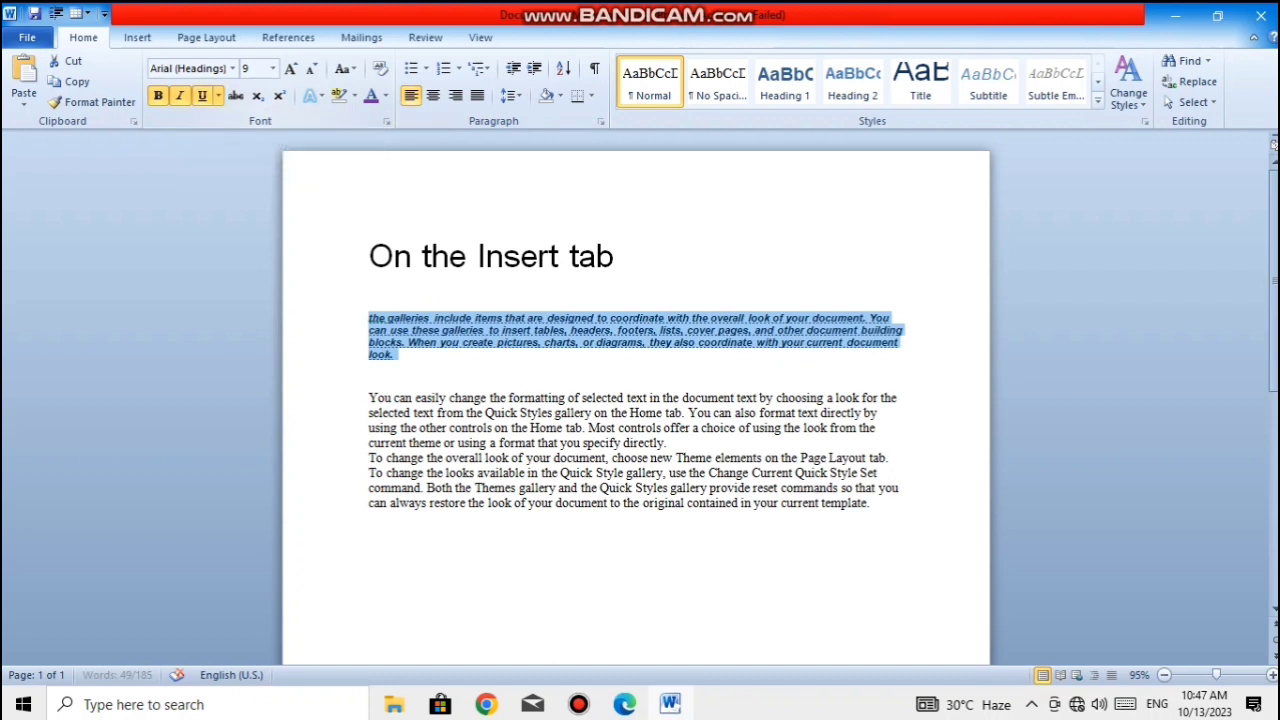
pyautogui.click(386, 95)
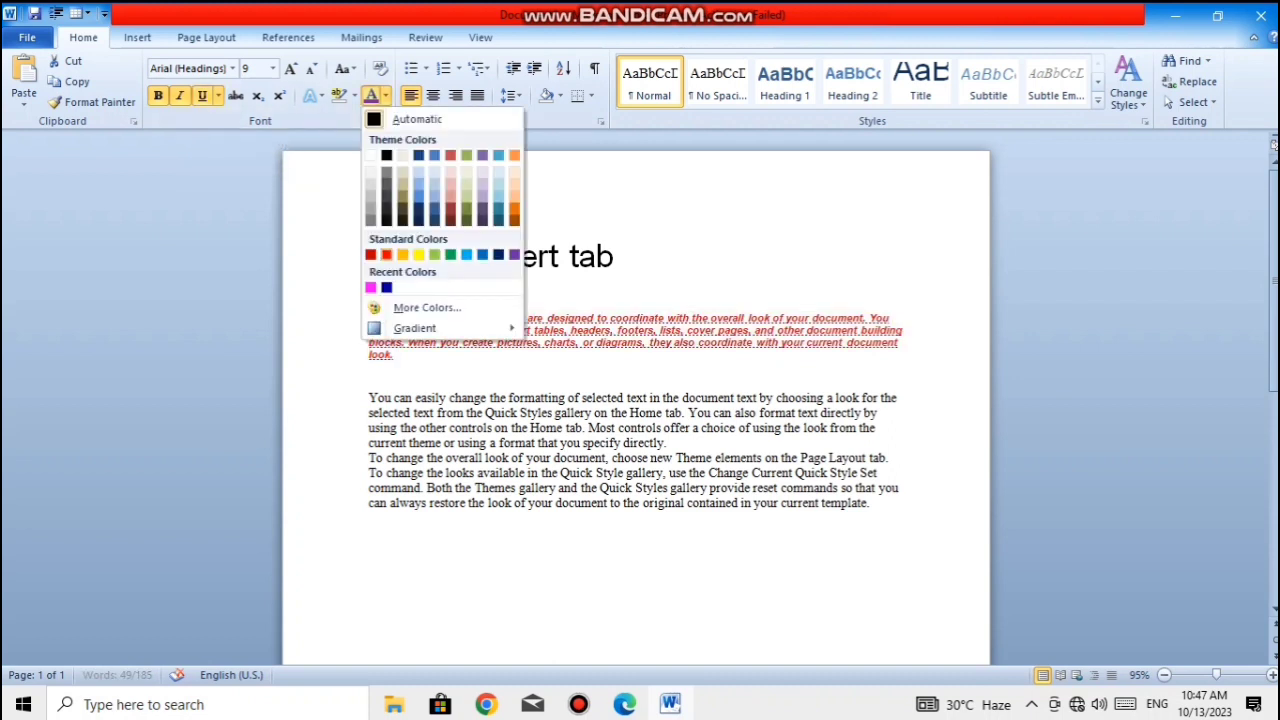
pyautogui.click(386, 254)
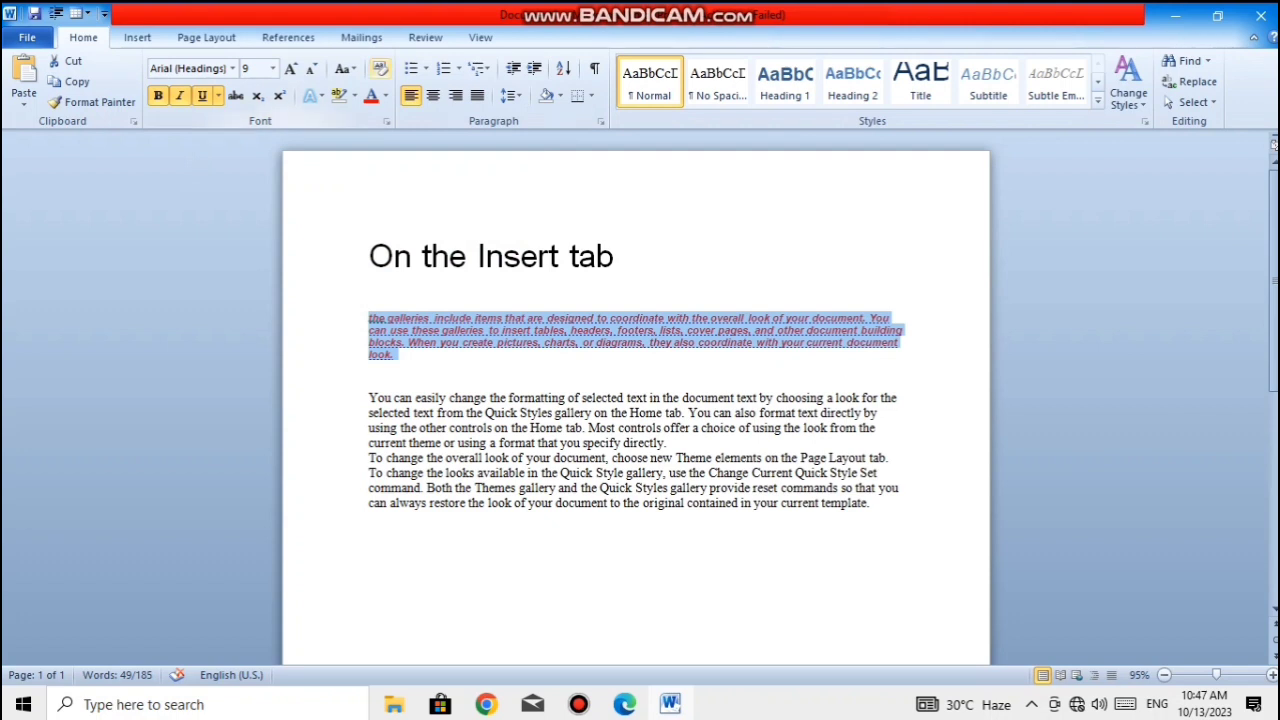
# - Clear all formatting from the red paragraph under the heading twice, undoing the clearing each time
pyautogui.click(380, 68)
pyautogui.click(452, 521)
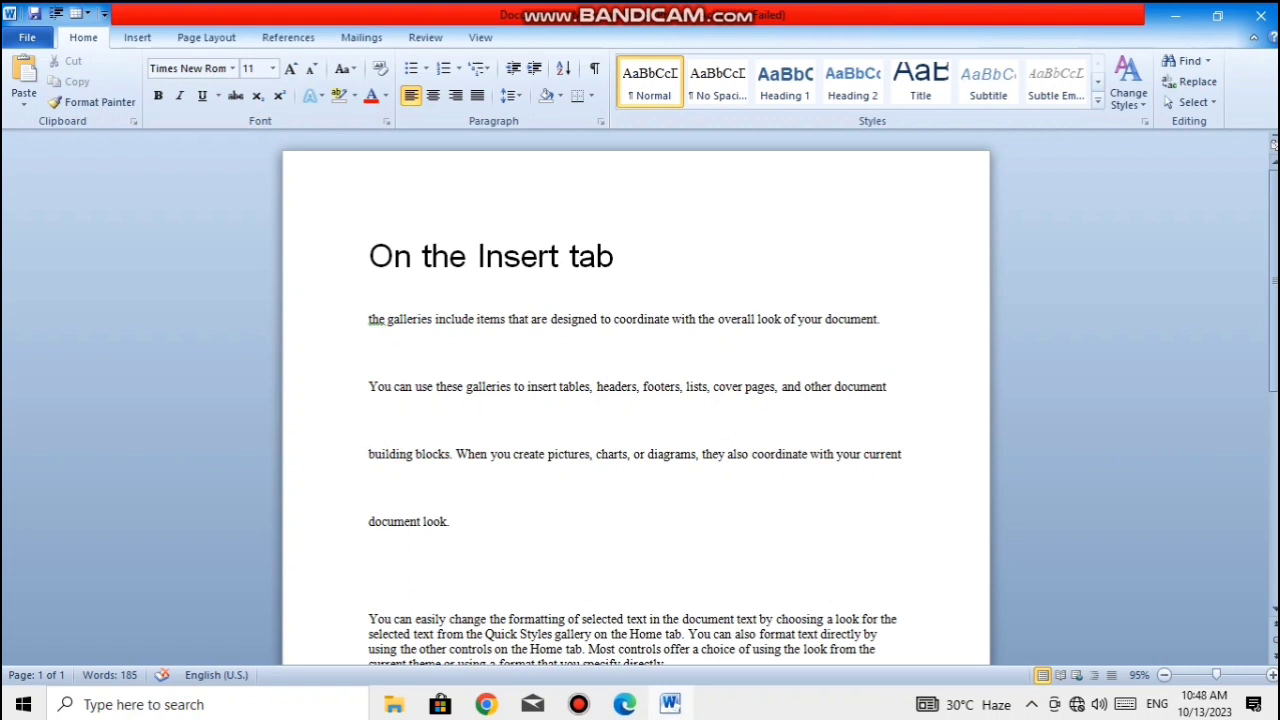
pyautogui.hotkey('ctrl', 'z')
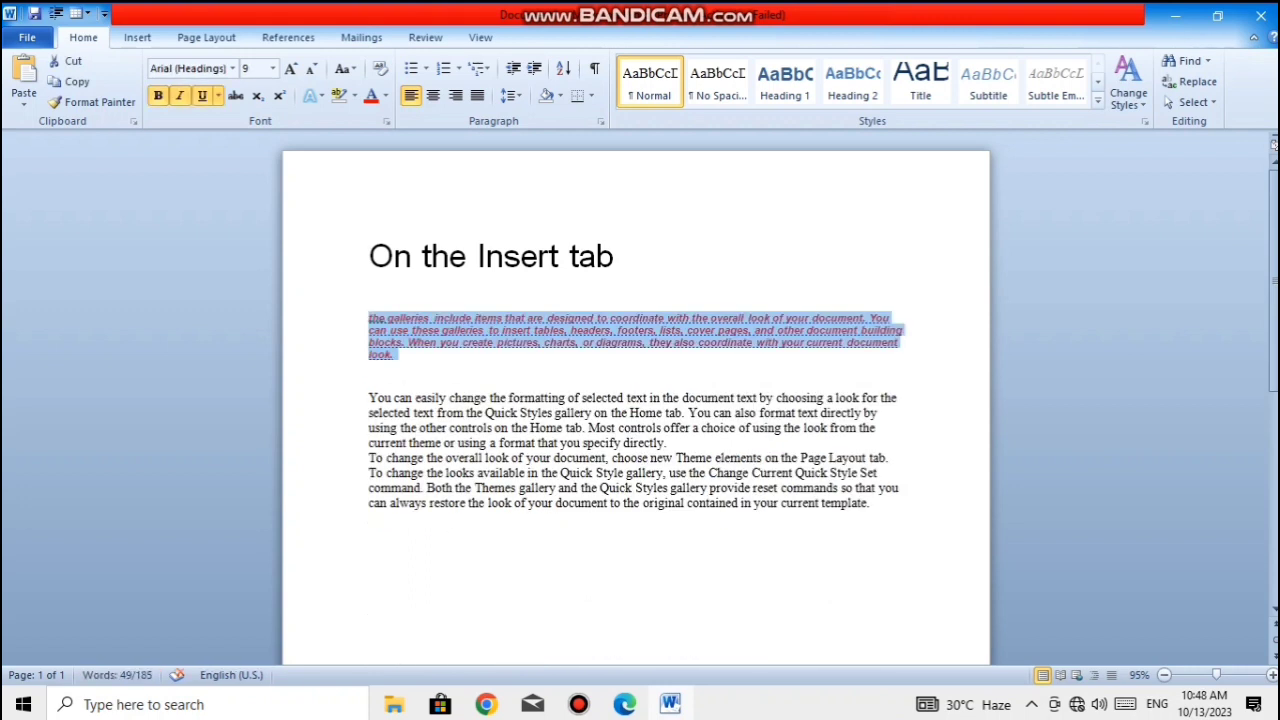
pyautogui.click(343, 68)
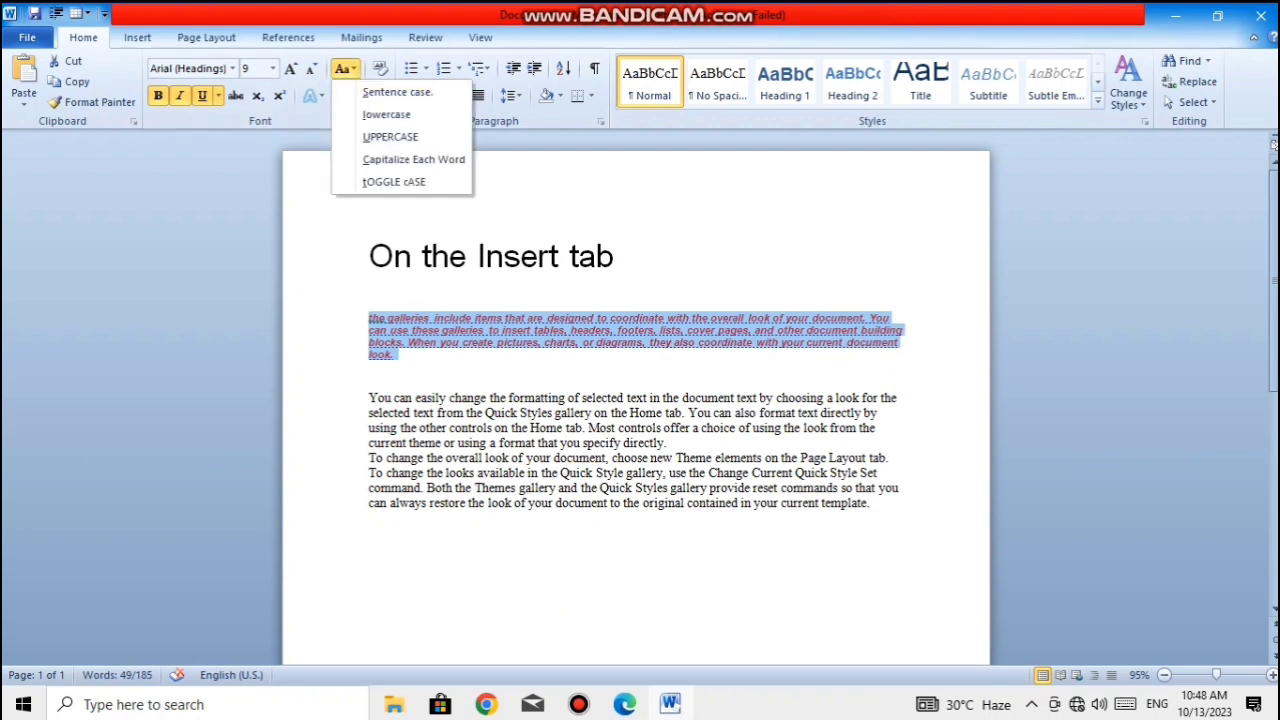
pyautogui.click(343, 68)
pyautogui.click(380, 68)
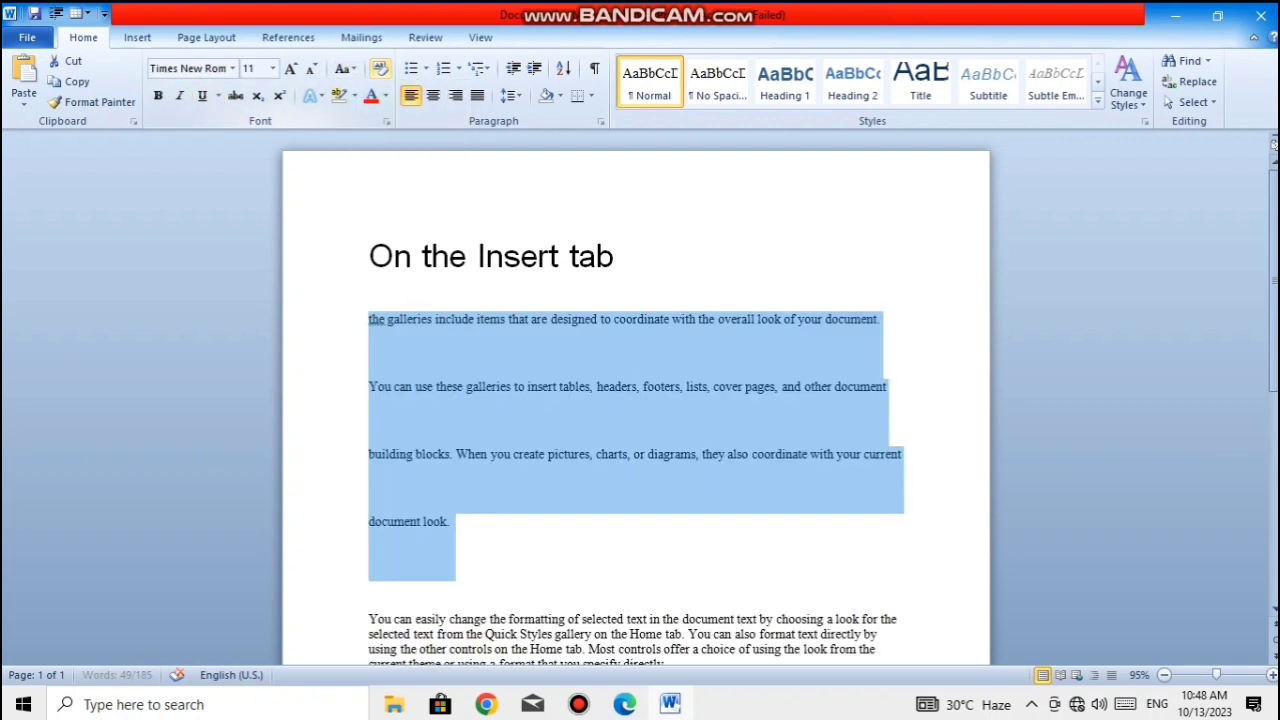
pyautogui.click(452, 522)
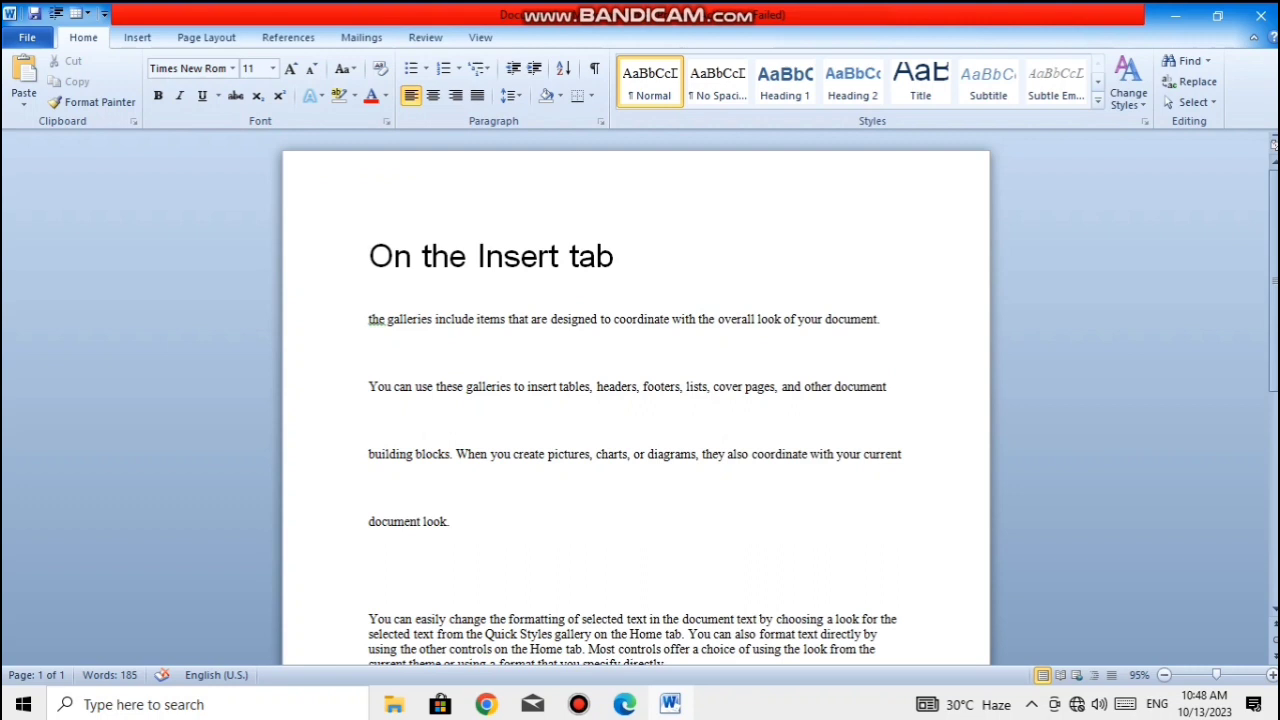
pyautogui.hotkey('ctrl', 'z')
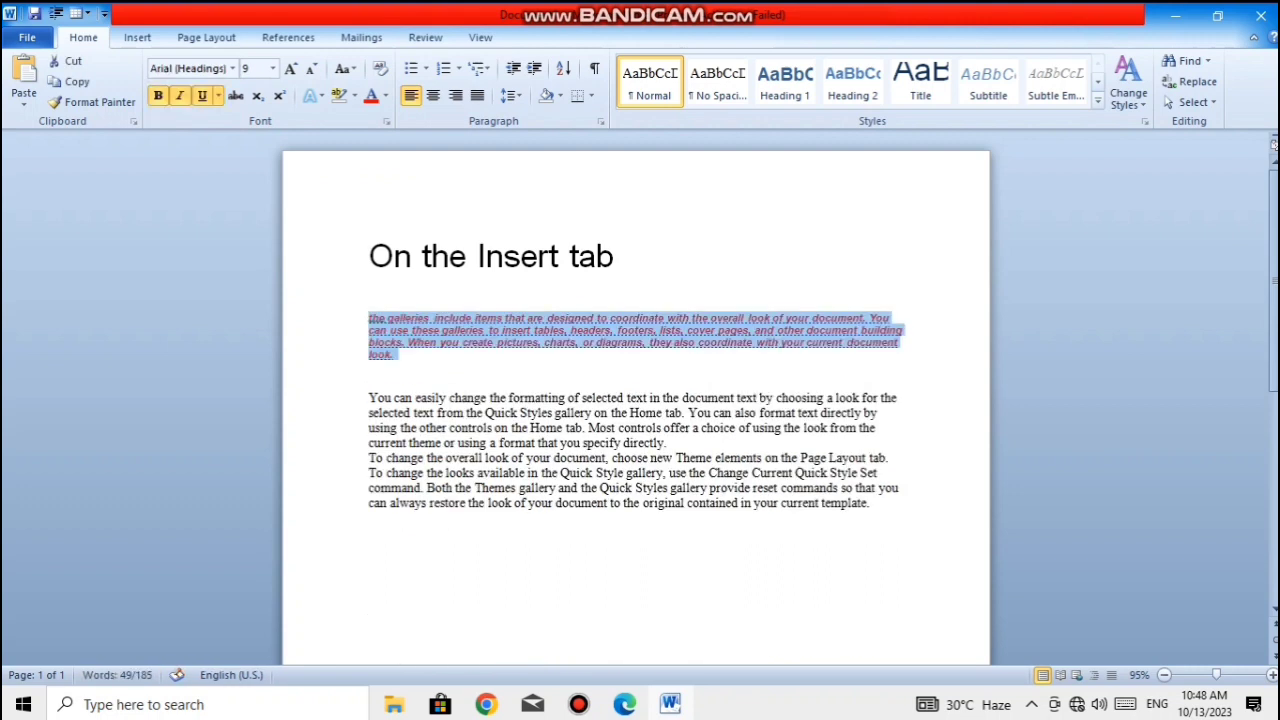
# - Undo the red font colour, underline and italic on the paragraph under the heading
pyautogui.hotkey('ctrl', 'z')
pyautogui.hotkey('ctrl', 'z')
pyautogui.hotkey('ctrl', 'z')
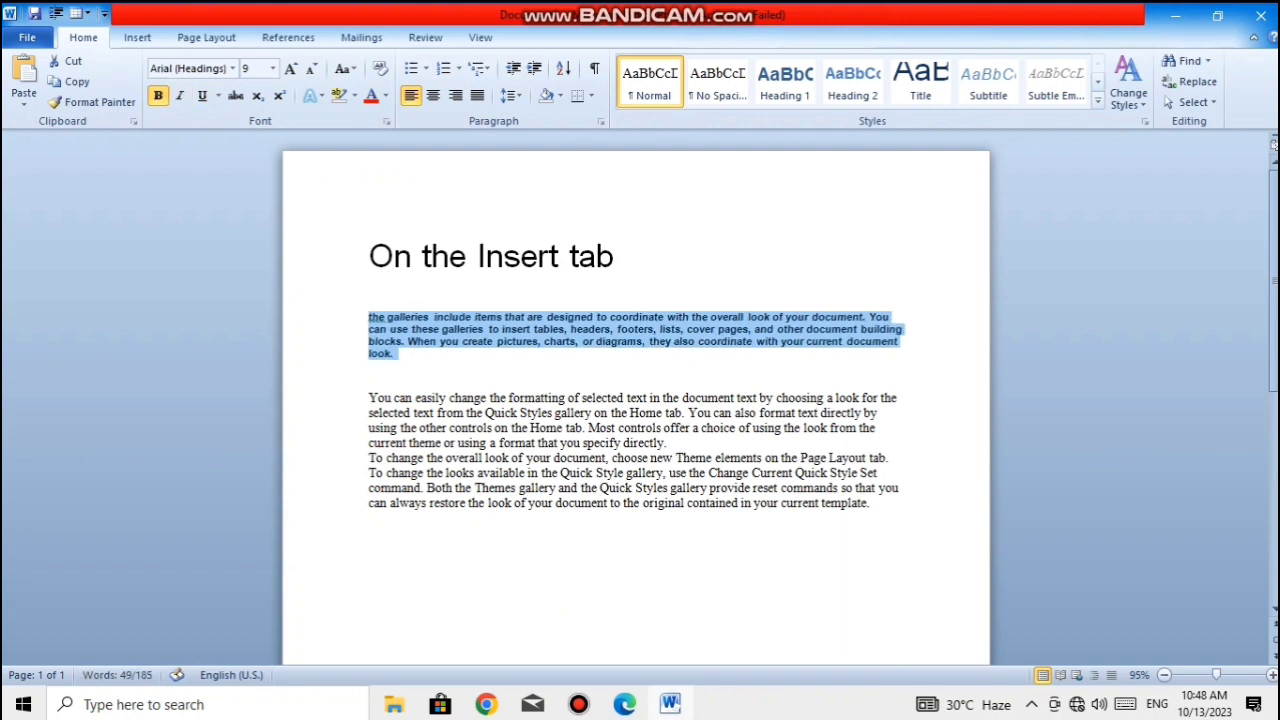
pyautogui.click(369, 518)
pyautogui.moveTo(369, 518); pyautogui.dragTo(369, 256)
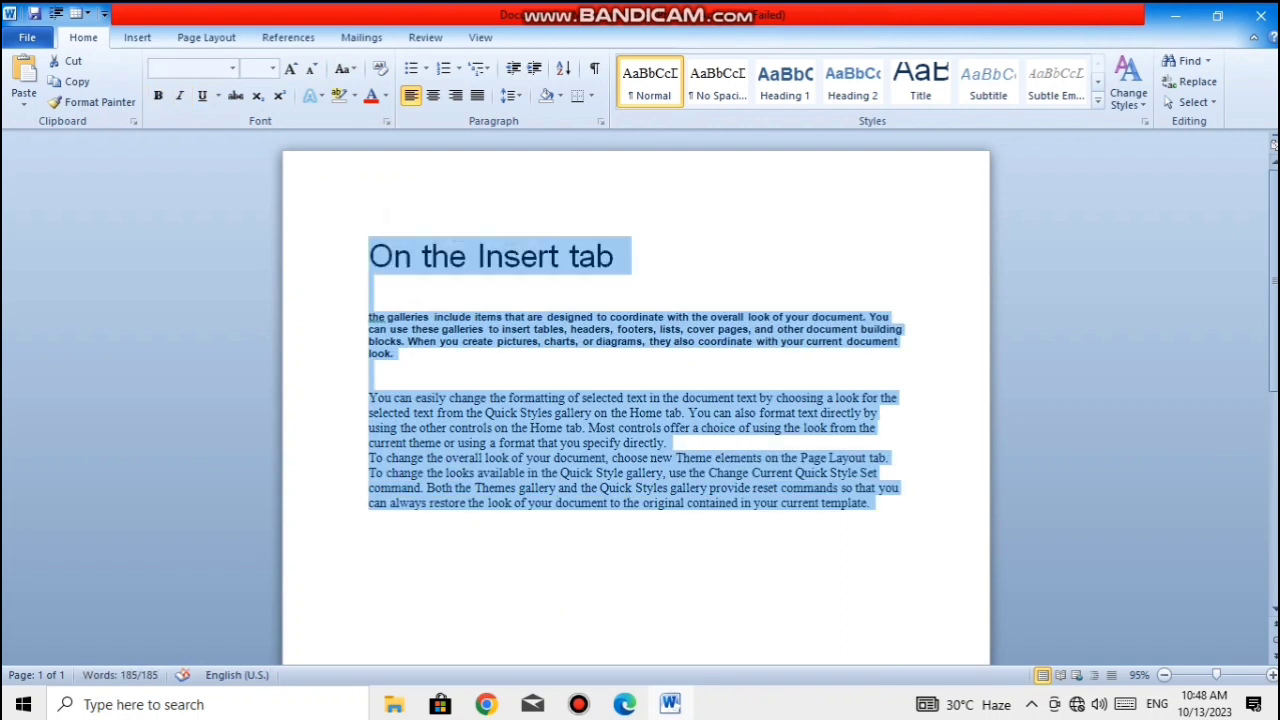
pyautogui.click(369, 368)
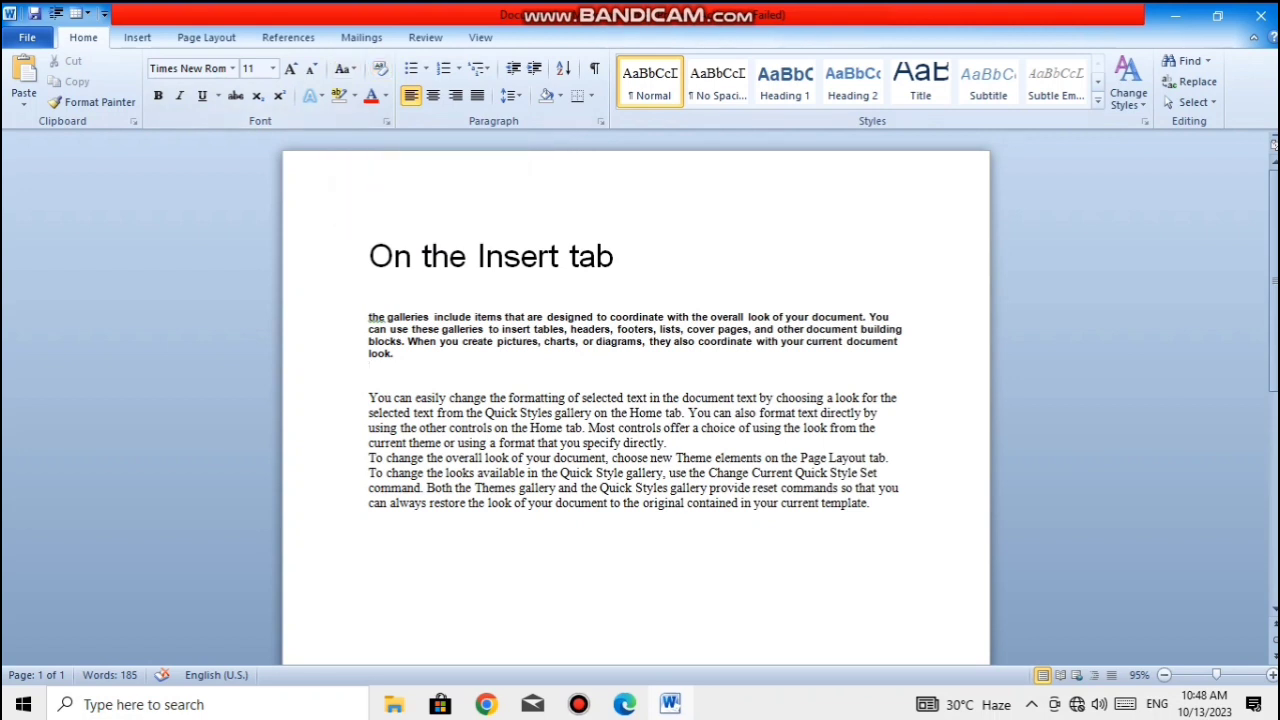
pyautogui.click(395, 354)
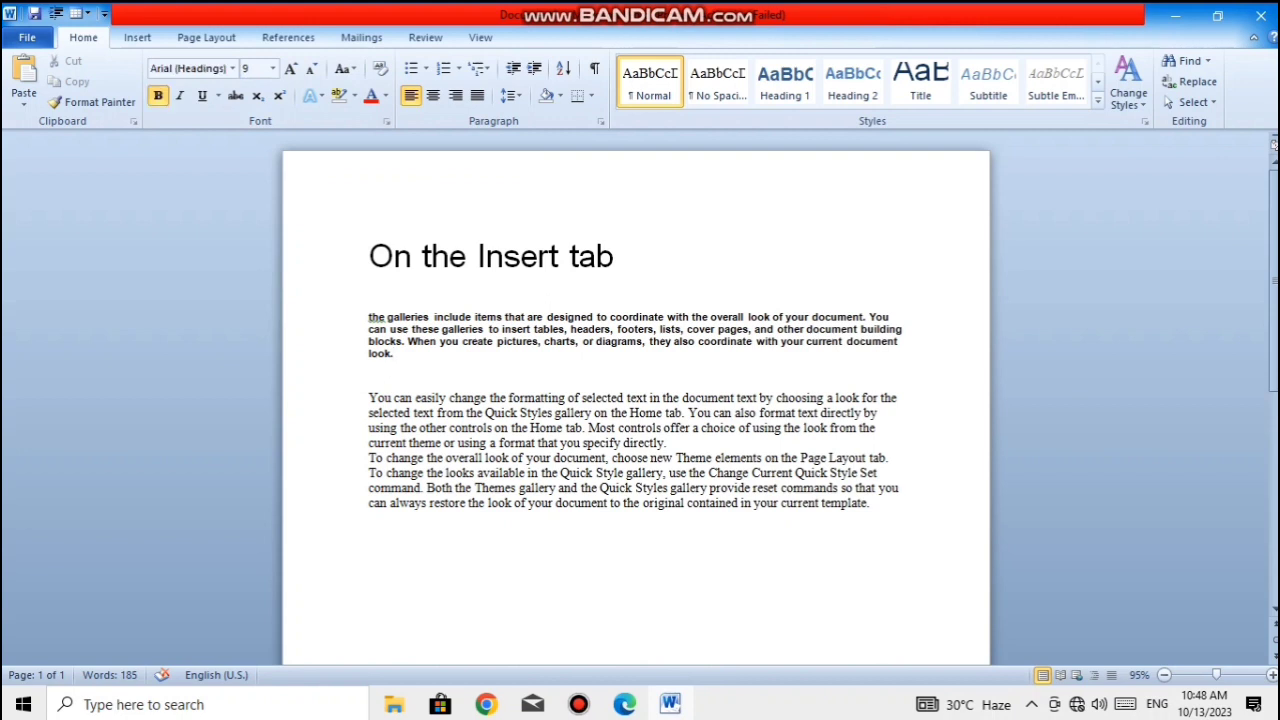
# - Undo all the earlier formatting and text entry until the document is empty
pyautogui.hotkey('ctrl', 'z')
pyautogui.hotkey('ctrl', 'z')
pyautogui.hotkey('ctrl', 'z')
pyautogui.hotkey('ctrl', 'z')
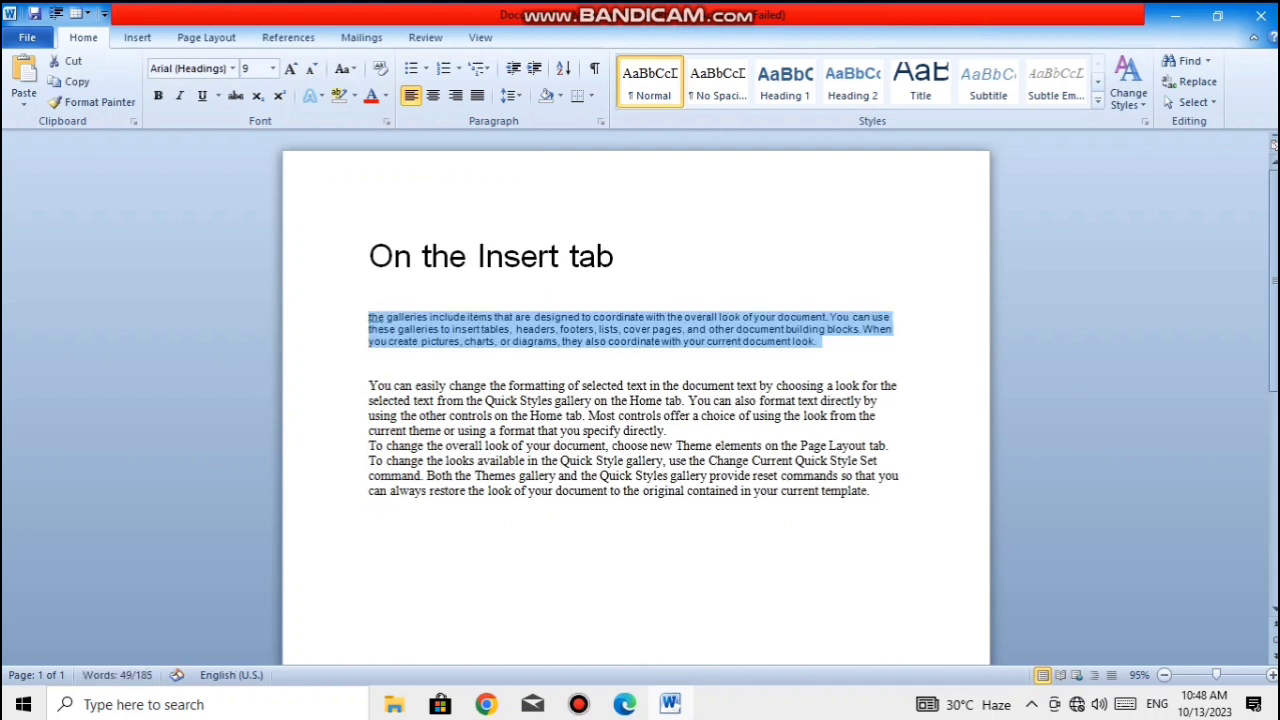
pyautogui.hotkey('ctrl', 'z')
pyautogui.hotkey('ctrl', 'z')
pyautogui.hotkey('ctrl', 'z')
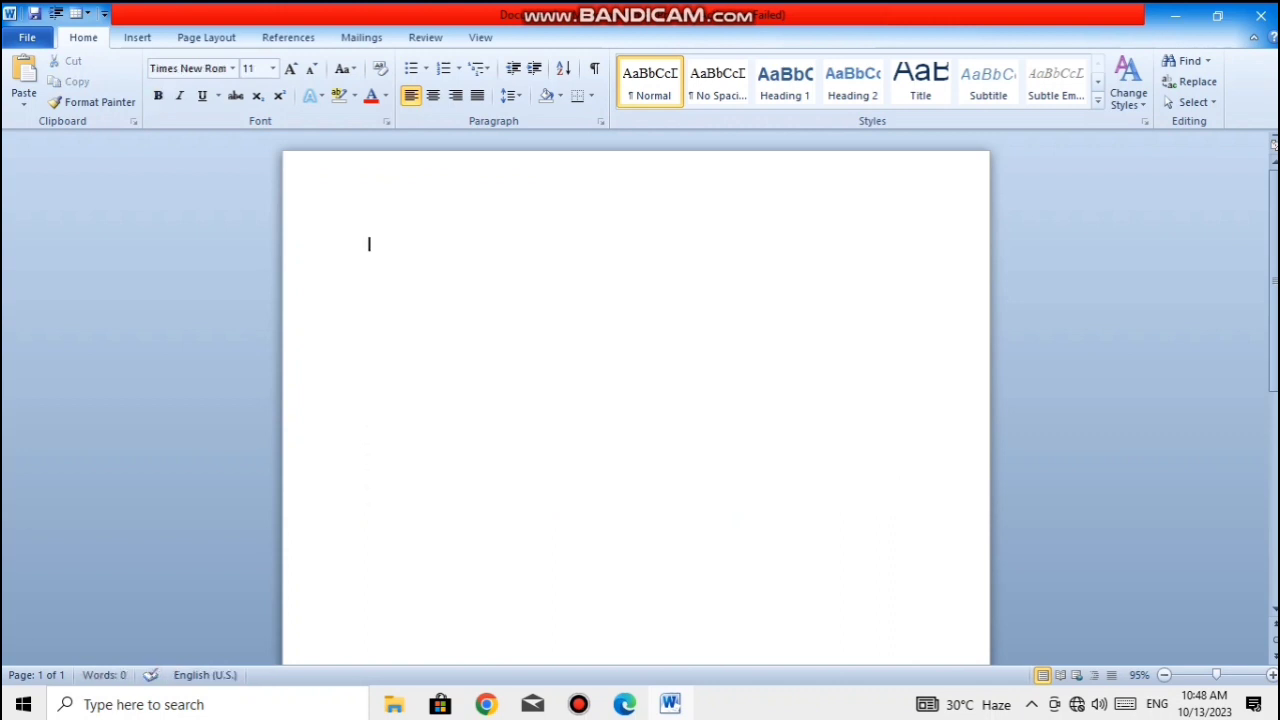
# - Generate sample text with =RAND() and set the whole document to single line spacing
pyautogui.write('=RAND()')
pyautogui.press('Return')
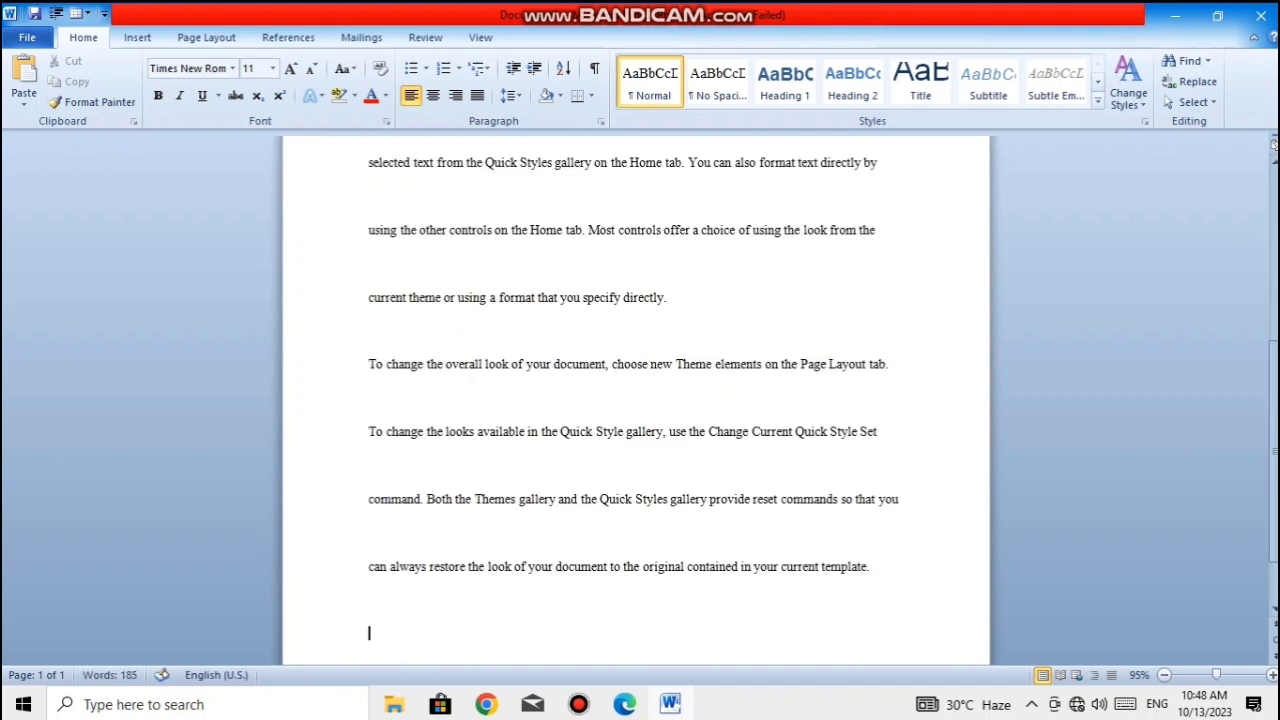
pyautogui.hotkey('ctrl', 'a')
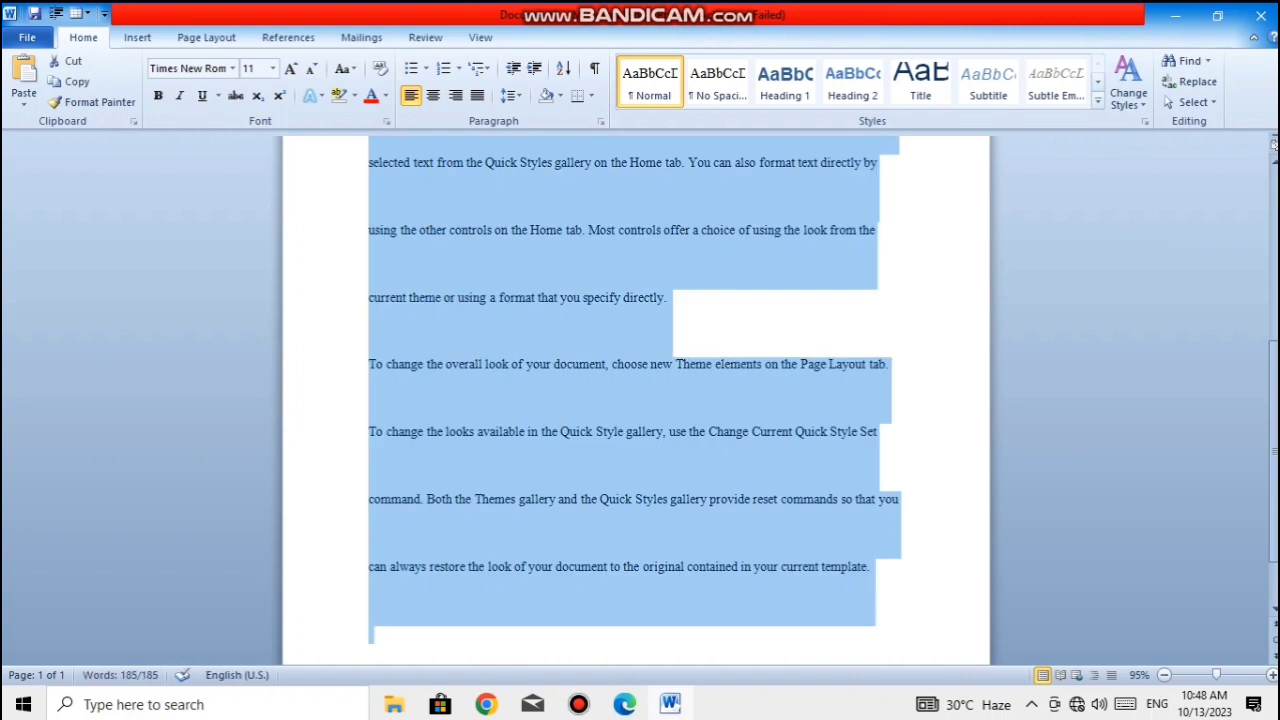
pyautogui.hotkey('ctrl', '1')
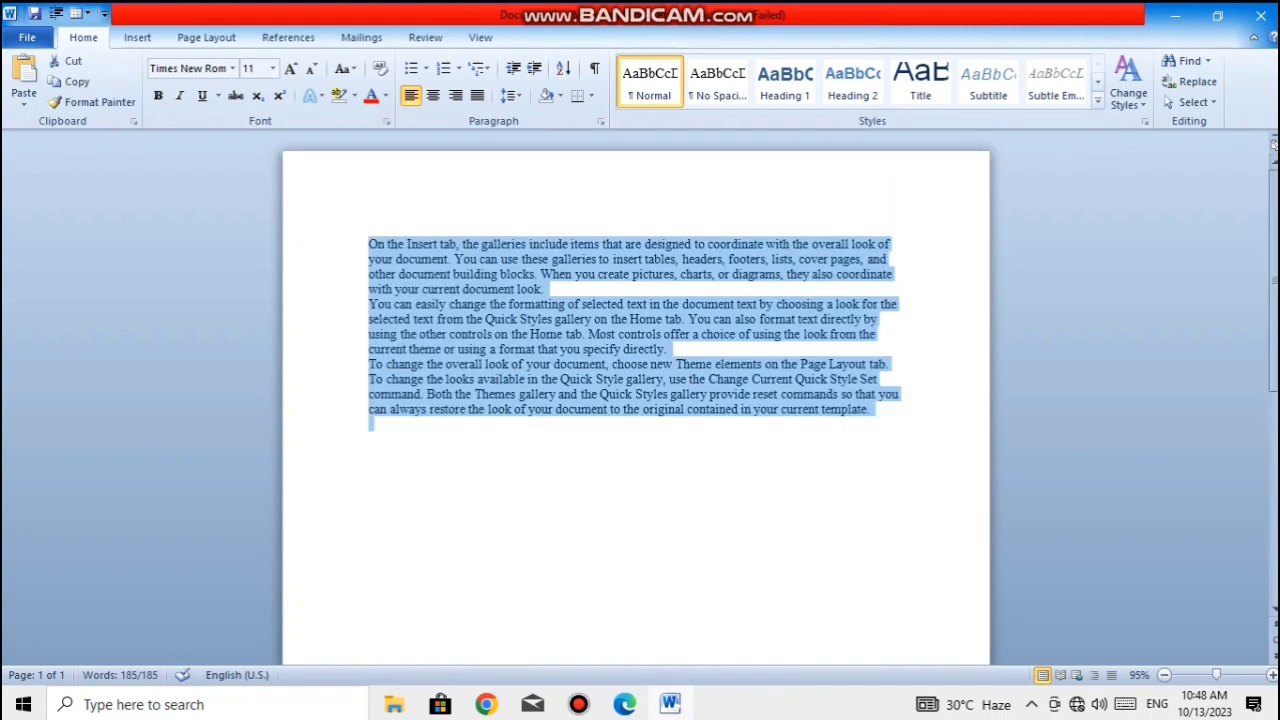
# - Insert two blank lines after the first paragraph, ending "with your current document look."
pyautogui.click(545, 289)
pyautogui.press('Return')
pyautogui.press('Return')
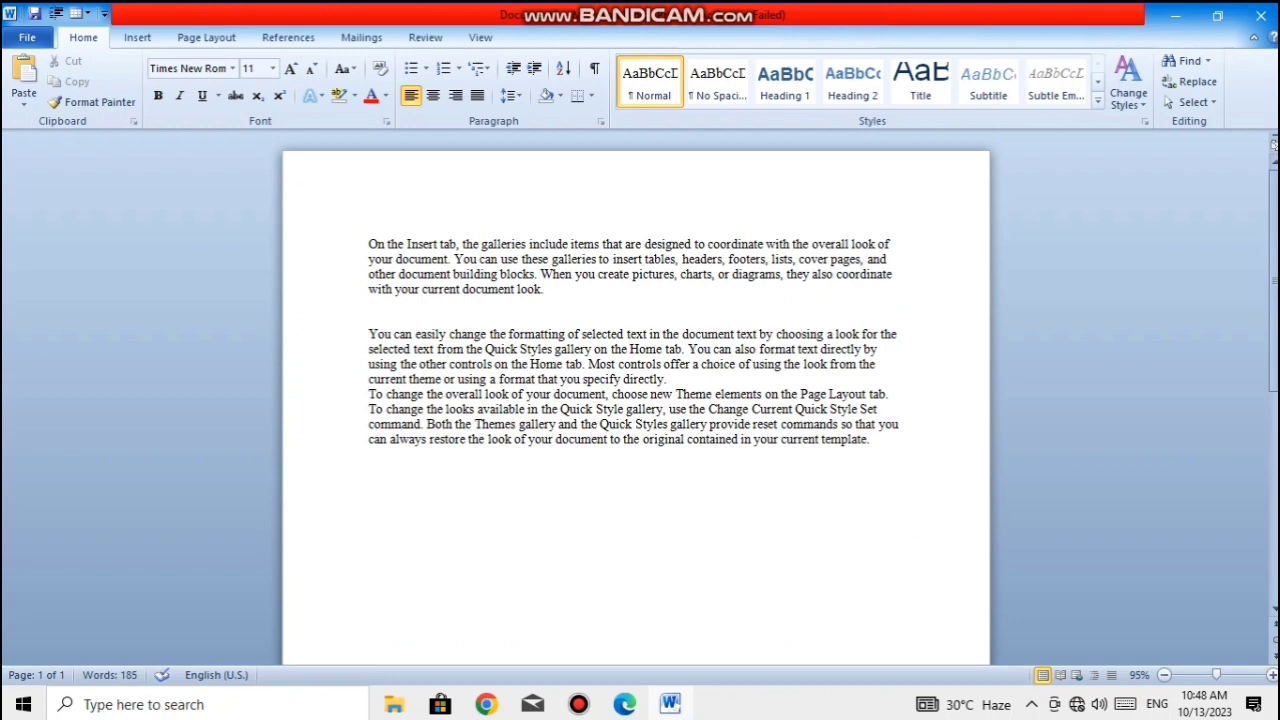
# - Enlarge the text of the first paragraph, beginning "On the Insert tab", to 26 pt
pyautogui.moveTo(546, 289); pyautogui.dragTo(369, 244)
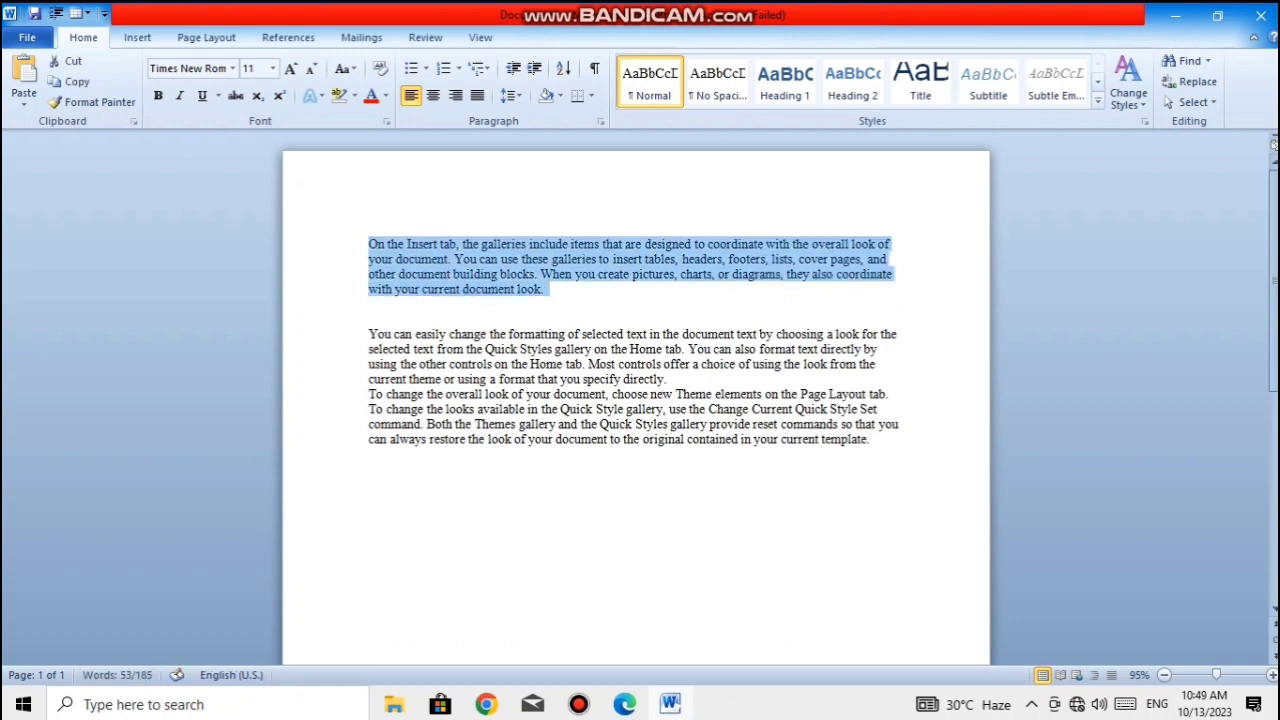
pyautogui.hotkey('ctrl', 'shift', '.')
pyautogui.hotkey('ctrl', 'shift', '.')
pyautogui.hotkey('ctrl', 'shift', '.')
pyautogui.hotkey('ctrl', 'shift', '.')
pyautogui.hotkey('ctrl', 'shift', '.')
pyautogui.hotkey('ctrl', 'shift', '.')
pyautogui.hotkey('ctrl', 'shift', '.')
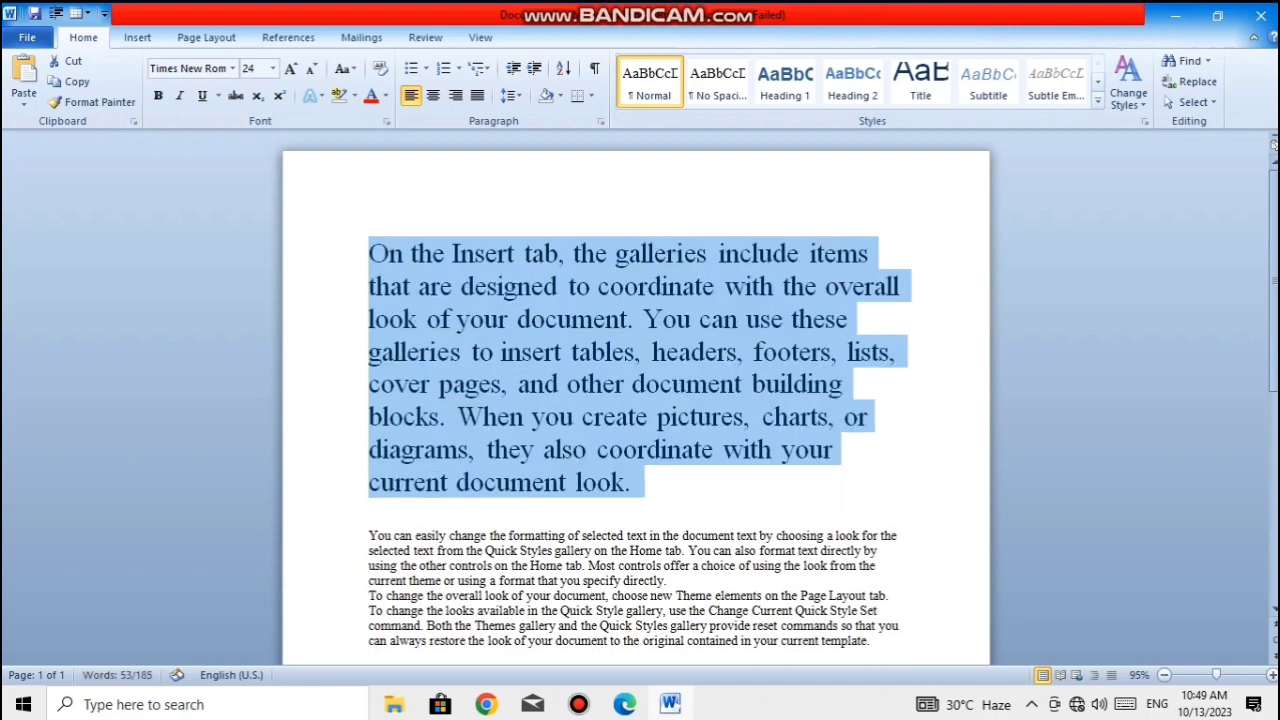
pyautogui.hotkey('ctrl', 'shift', '.')
pyautogui.click(369, 578)
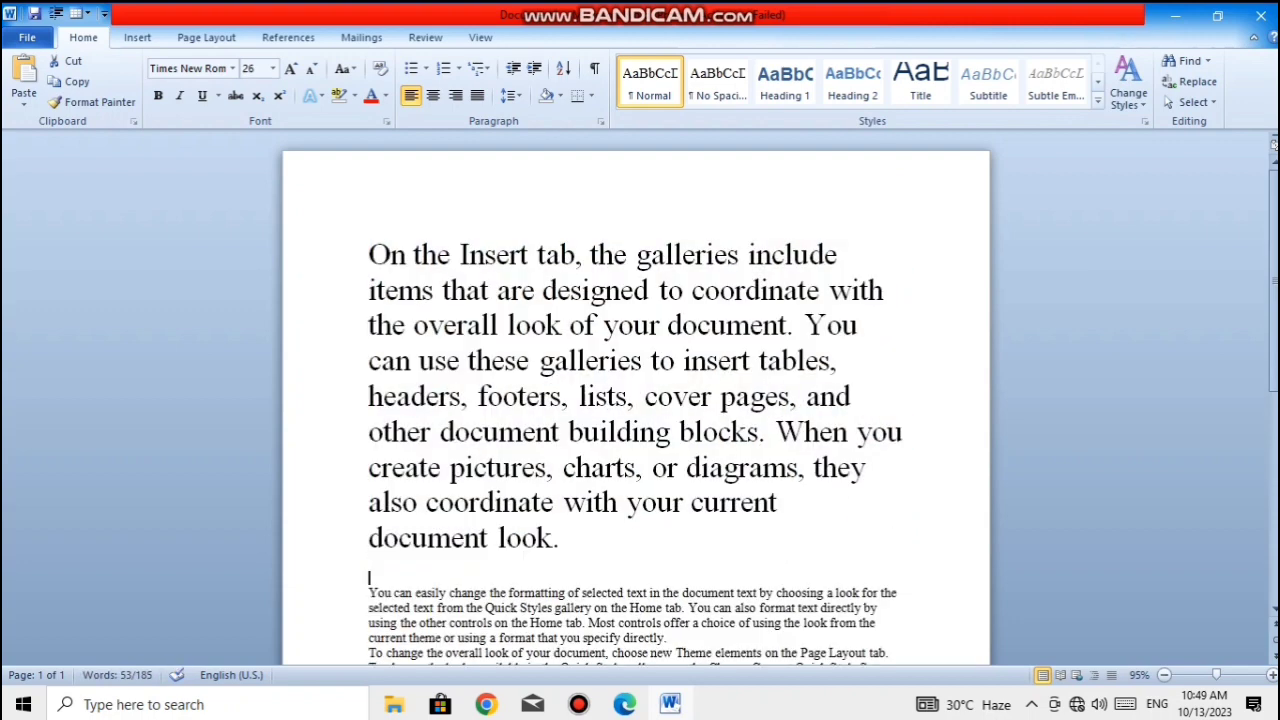